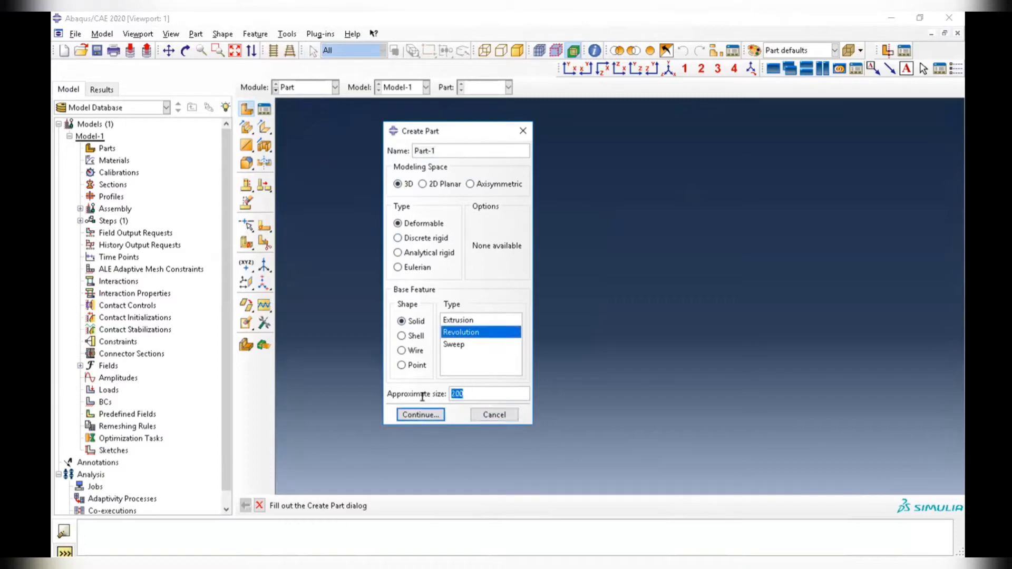
# Create a 3D deformable solid revolution part with an approximate size of 50.
pyautogui.write('50')
pyautogui.click(422, 413)
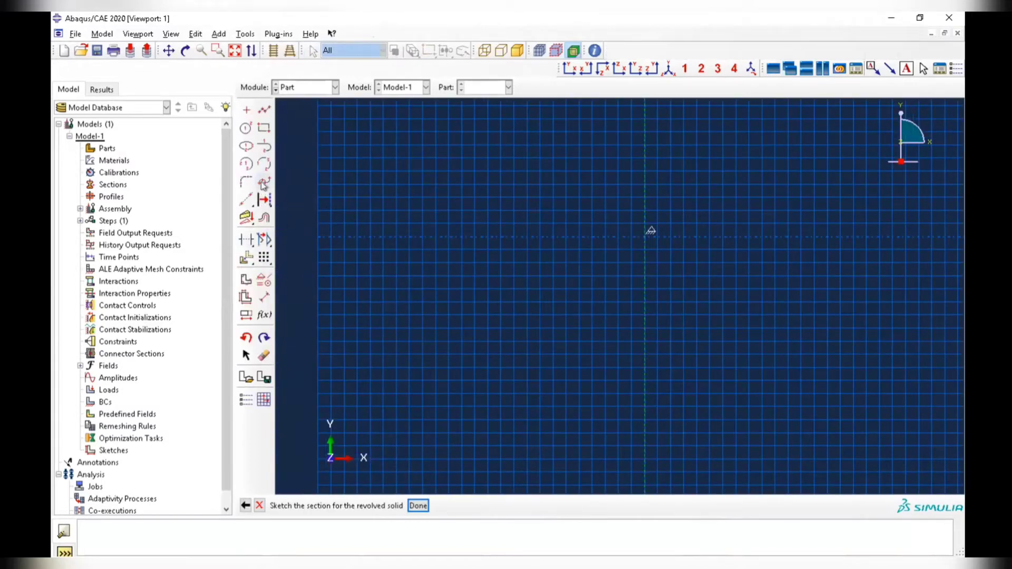
# Start a connected-line profile at (1.67, 0) and draw its first segment up to (1.67, 3).
pyautogui.click(264, 110)
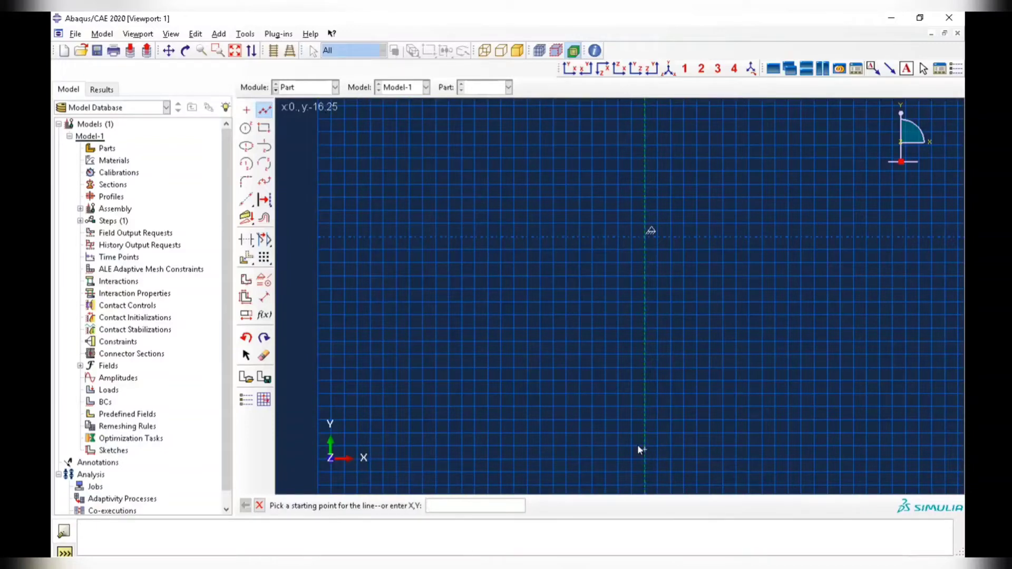
pyautogui.write('1')
pyautogui.write('.62')
pyautogui.write(',0')
pyautogui.press('Return')
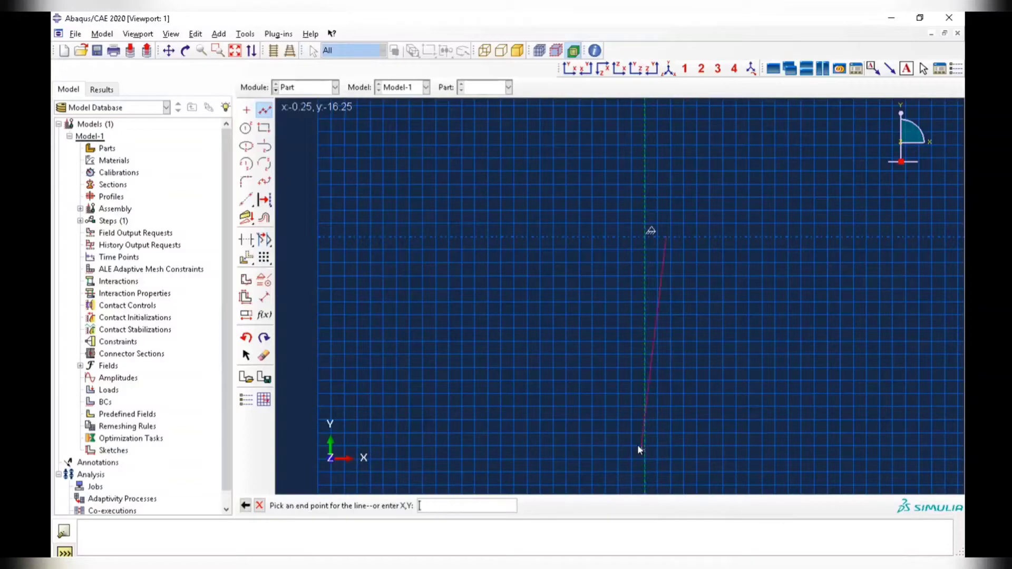
pyautogui.write('1')
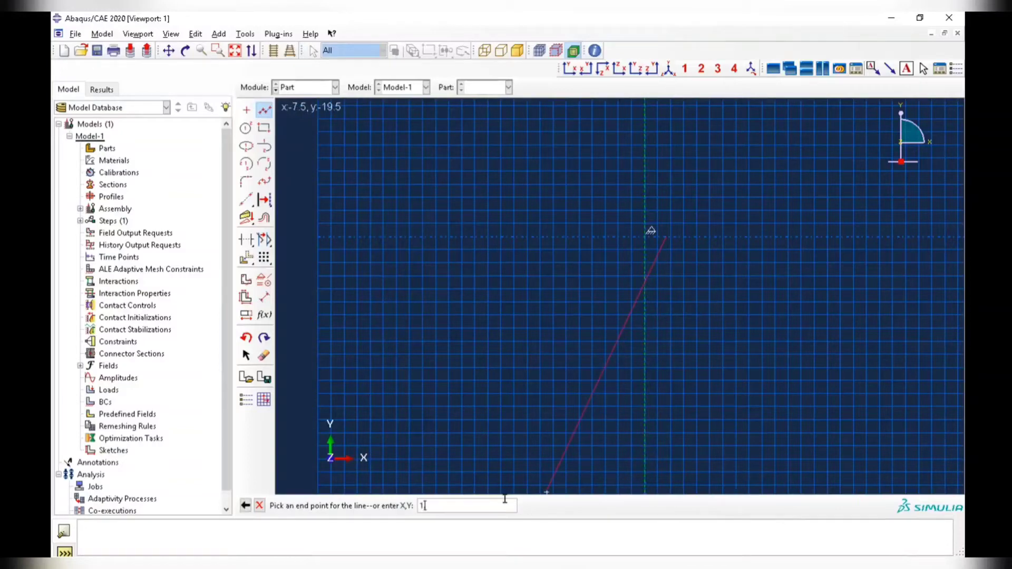
pyautogui.write('.67,3')
pyautogui.press('Return')
# Continue the profile through (1.67, 45.7) to (2.74, 49.4).
pyautogui.write('1')
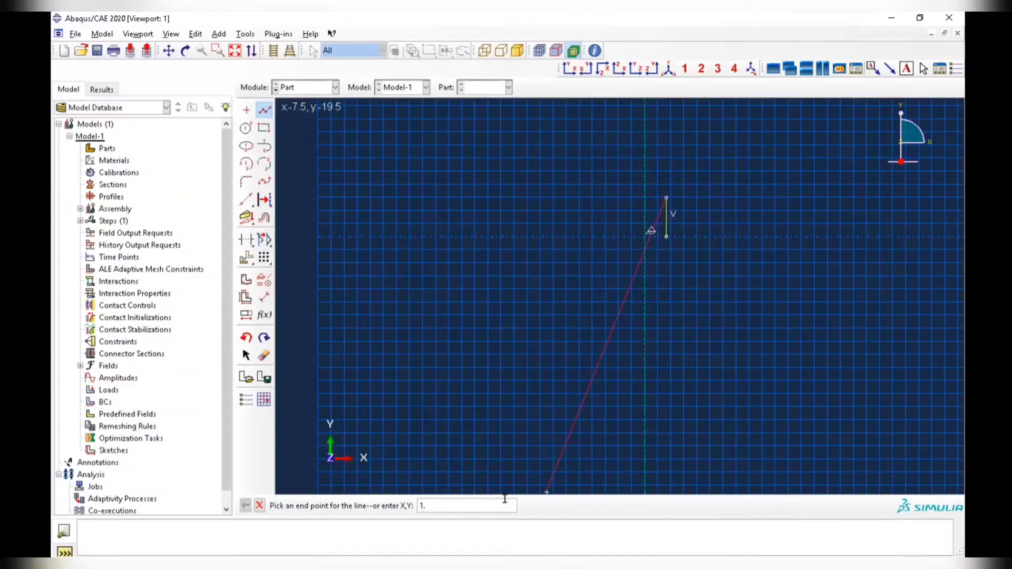
pyautogui.write('.67,45.7')
pyautogui.press('Return')
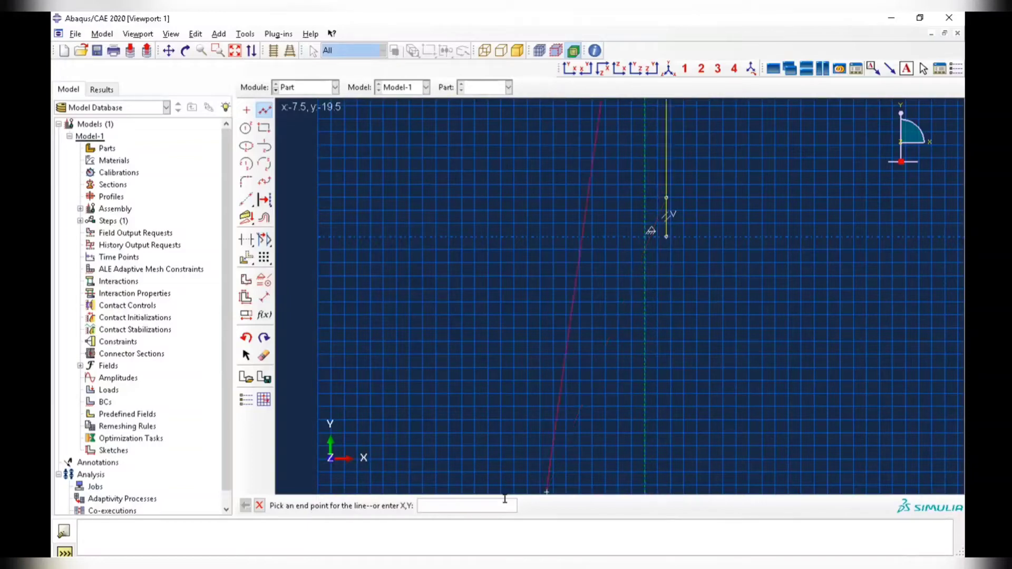
pyautogui.write('2.74,49.4')
pyautogui.press('Return')
# Extend the profile vertically to the point (2.74, 79.8).
pyautogui.write('2.74')
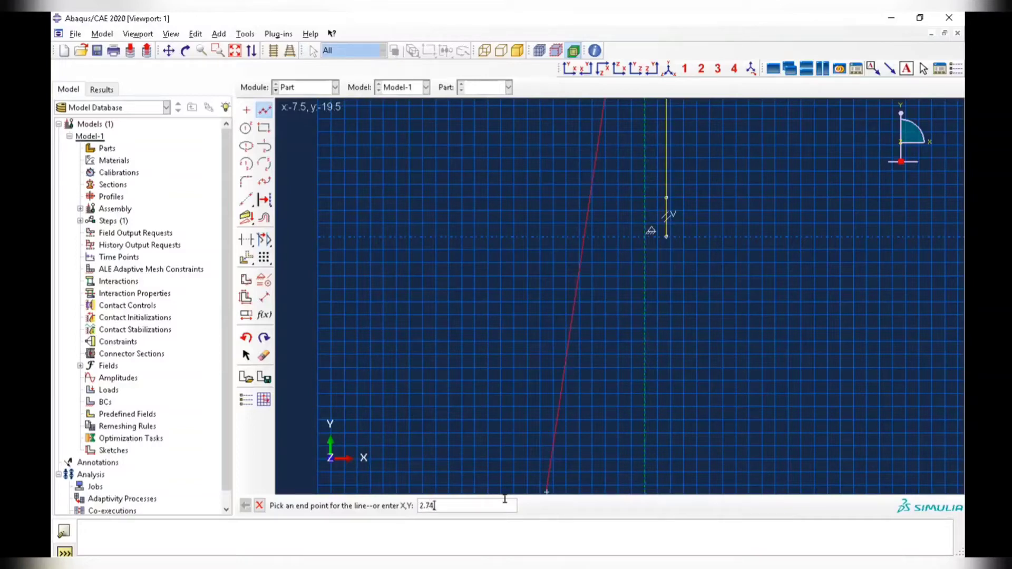
pyautogui.write(',79')
pyautogui.write('.')
pyautogui.write('.8')
pyautogui.press('Return')
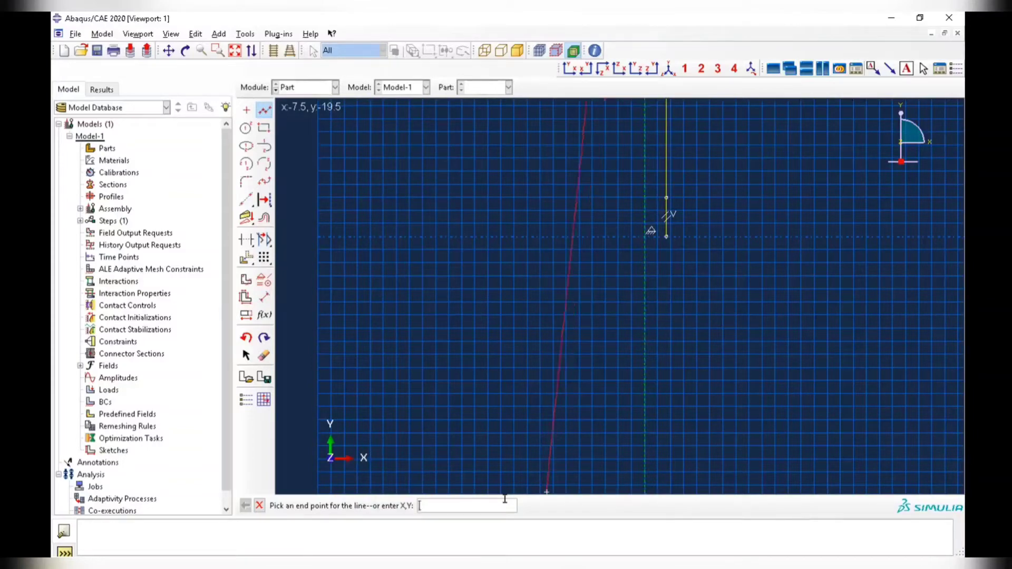
# Add the sloped top segment of the profile to (0.914, 83.8) and end the connected lines.
pyautogui.write('0.')
pyautogui.write('914')
pyautogui.press('BackSpace')
pyautogui.write('14')
pyautogui.write('4,0')
pyautogui.write('3.8')
pyautogui.press('Return')
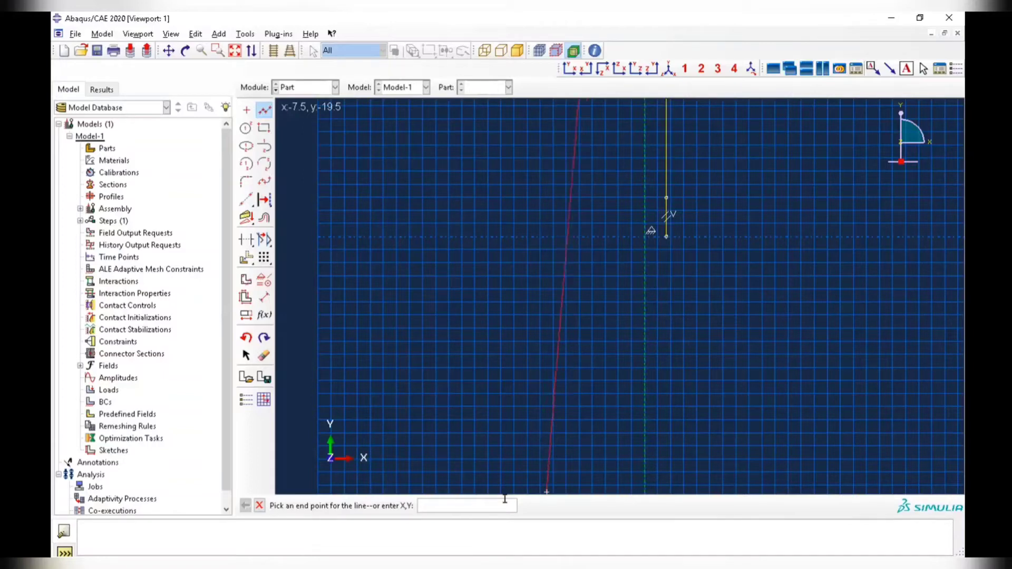
pyautogui.scroll(-4, 633, 152)
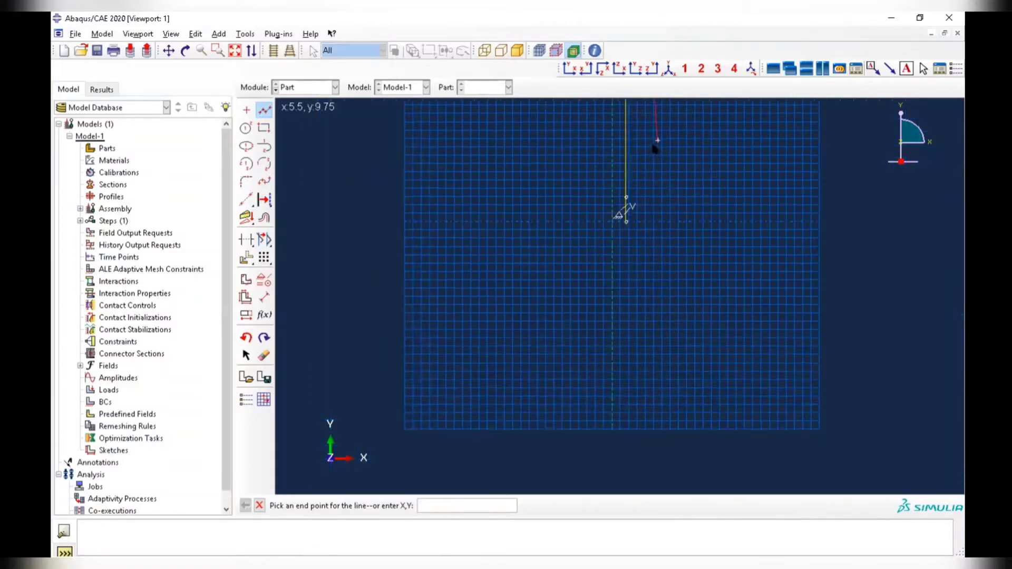
pyautogui.click(169, 50)
pyautogui.moveTo(568, 172)
pyautogui.mouseDown()
pyautogui.moveTo(448, 337)
pyautogui.moveTo(472, 307)
pyautogui.mouseUp()
pyautogui.moveTo(523, 230); pyautogui.dragTo(468, 318)
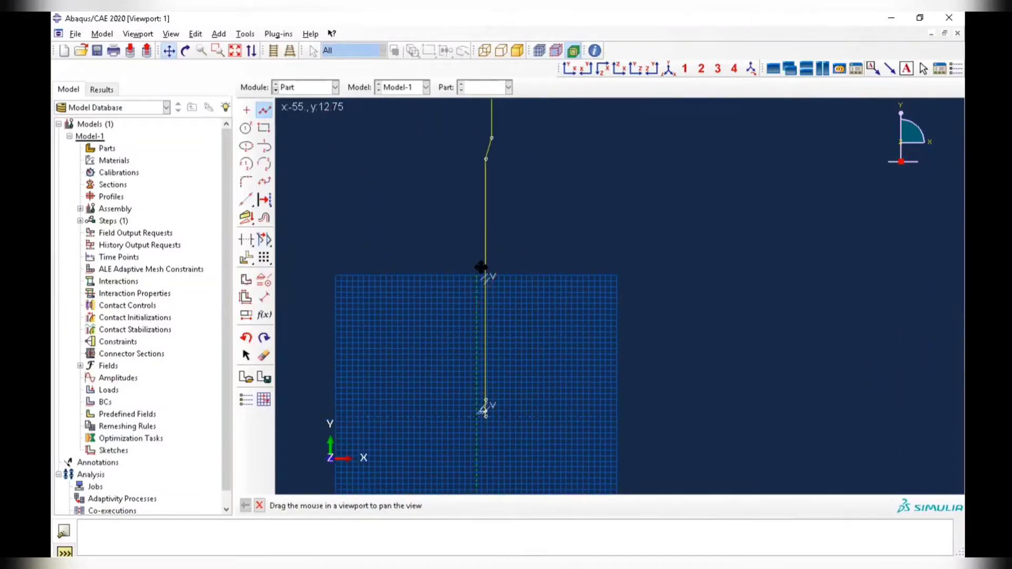
pyautogui.scroll(-4, 482, 267)
pyautogui.scroll(2, 441, 196)
pyautogui.press('Escape')
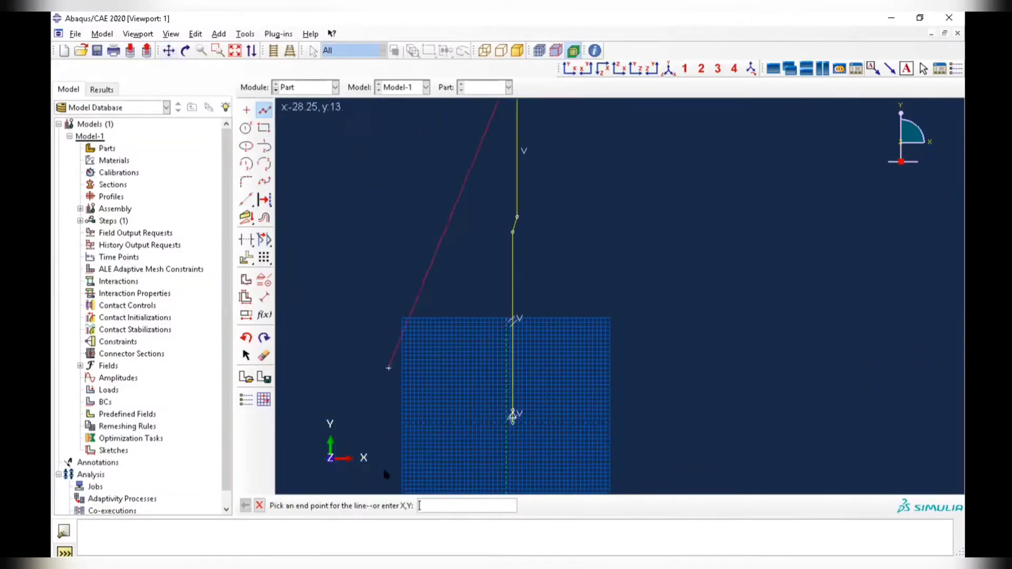
pyautogui.press('Escape')
# Try to finish the section sketch for the revolved solid.
pyautogui.click(417, 505)
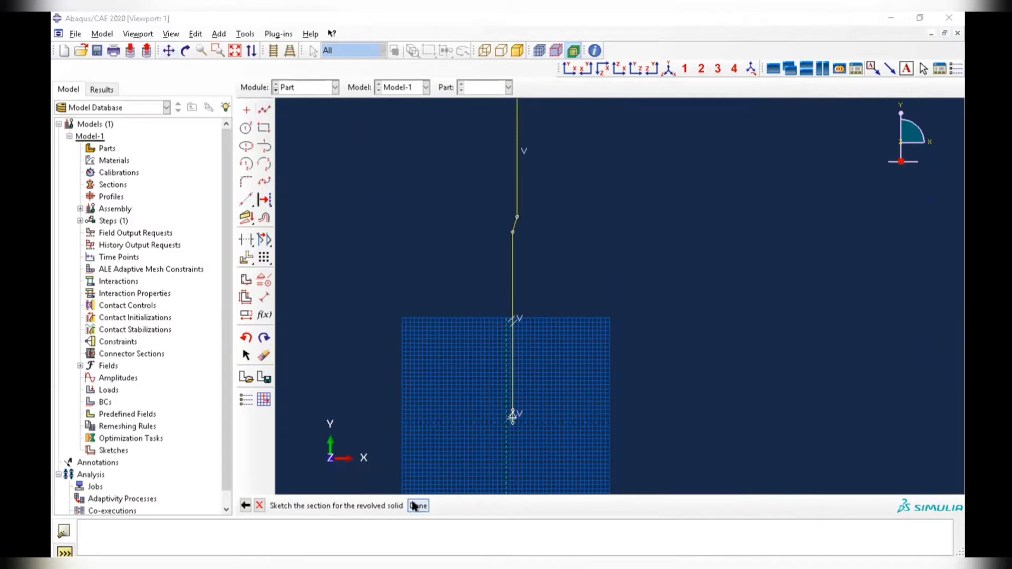
pyautogui.click(507, 305)
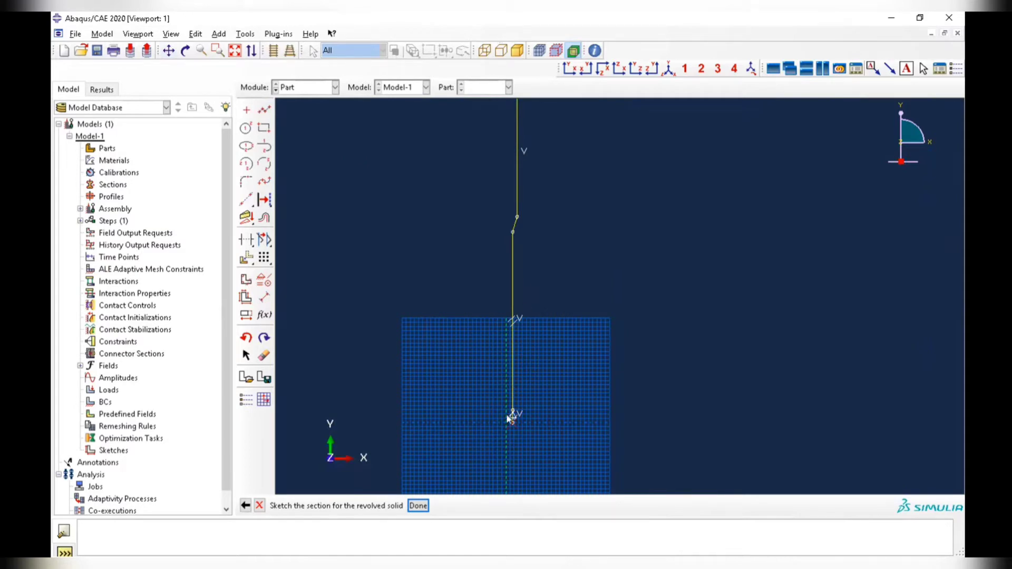
# Add a horizontal construction line through the profile's lowest endpoint at y = 0.
pyautogui.scroll(3, 512, 416)
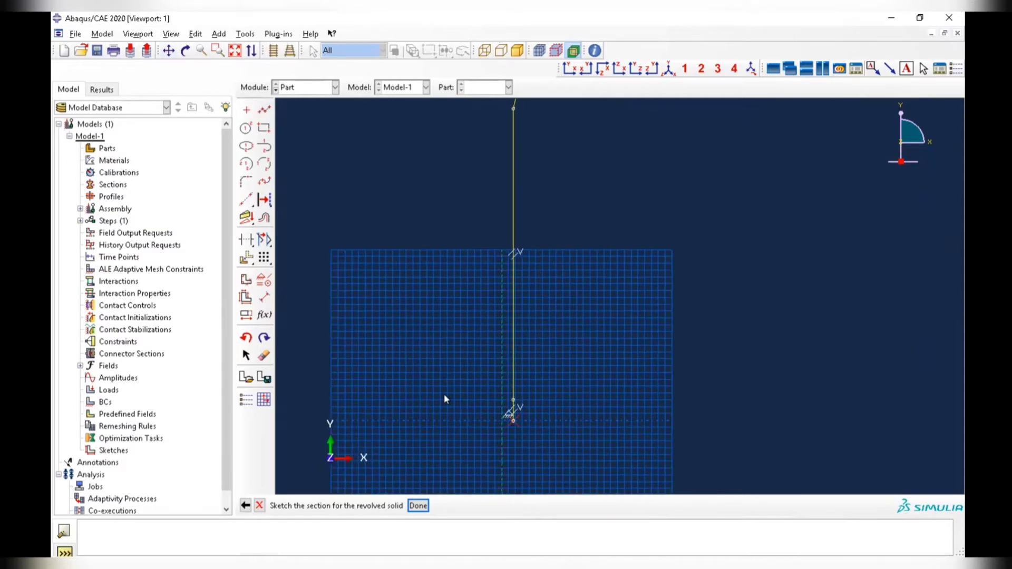
pyautogui.scroll(2, 444, 394)
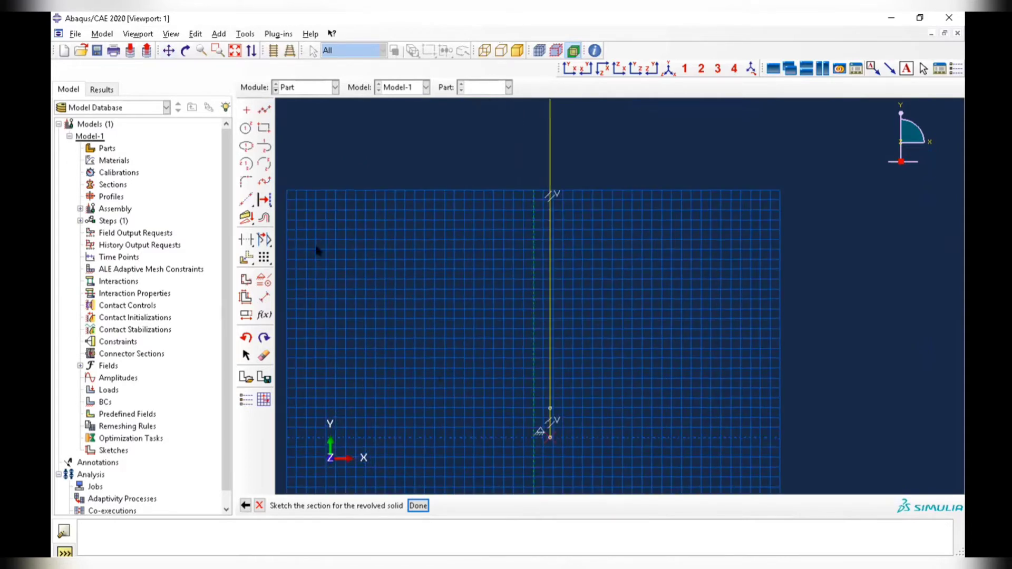
pyautogui.click(246, 201)
pyautogui.click(549, 438)
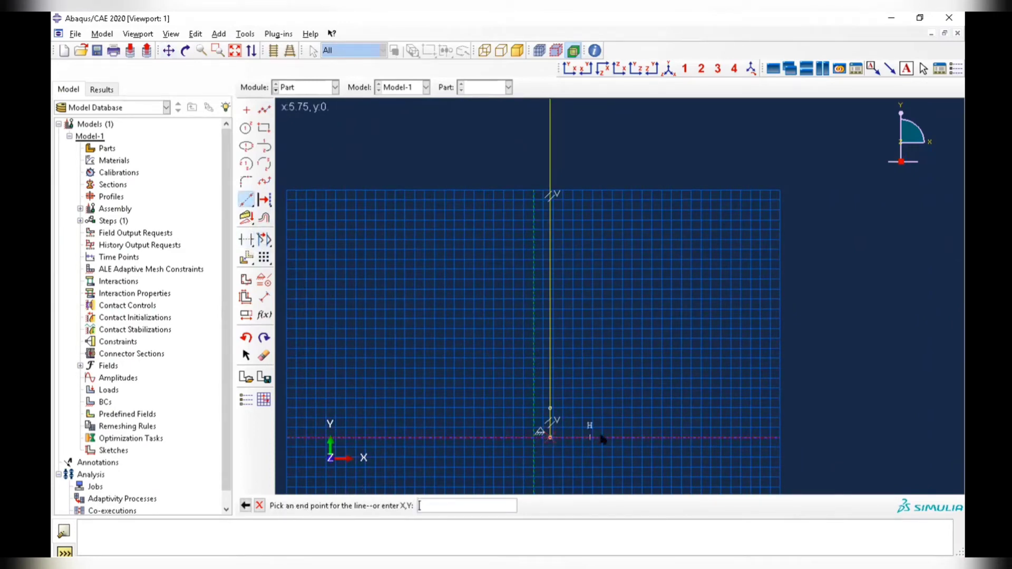
pyautogui.click(600, 437)
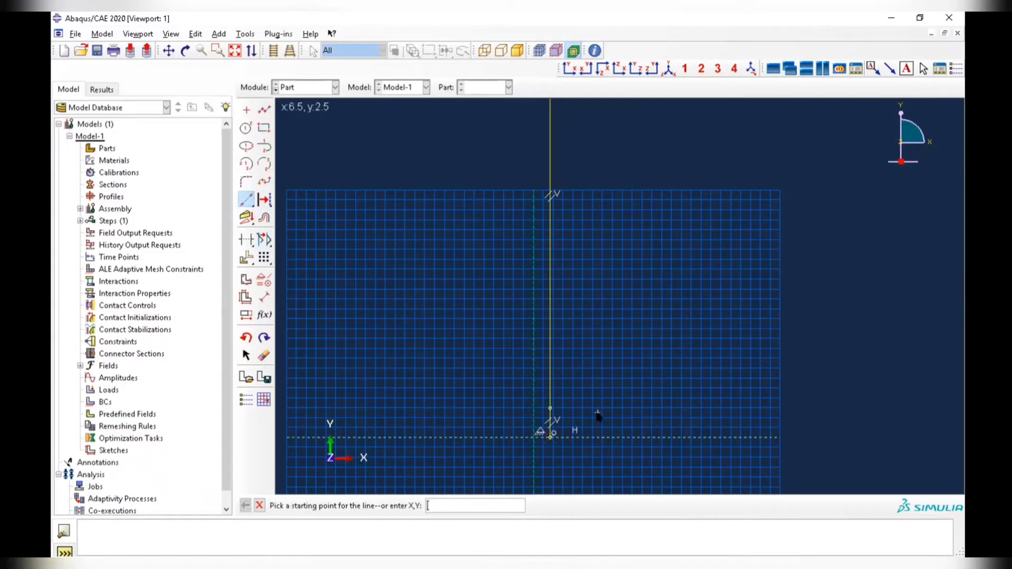
pyautogui.press('Escape')
# Add a horizontal construction line through the profile vertex at (1.67, 3).
pyautogui.scroll(-3, 556, 433)
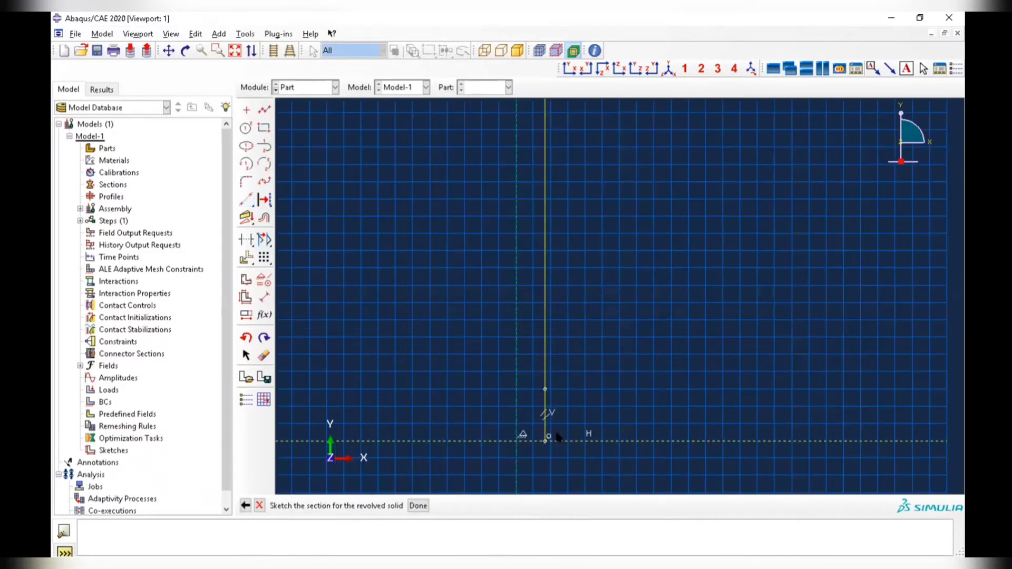
pyautogui.scroll(-3, 558, 436)
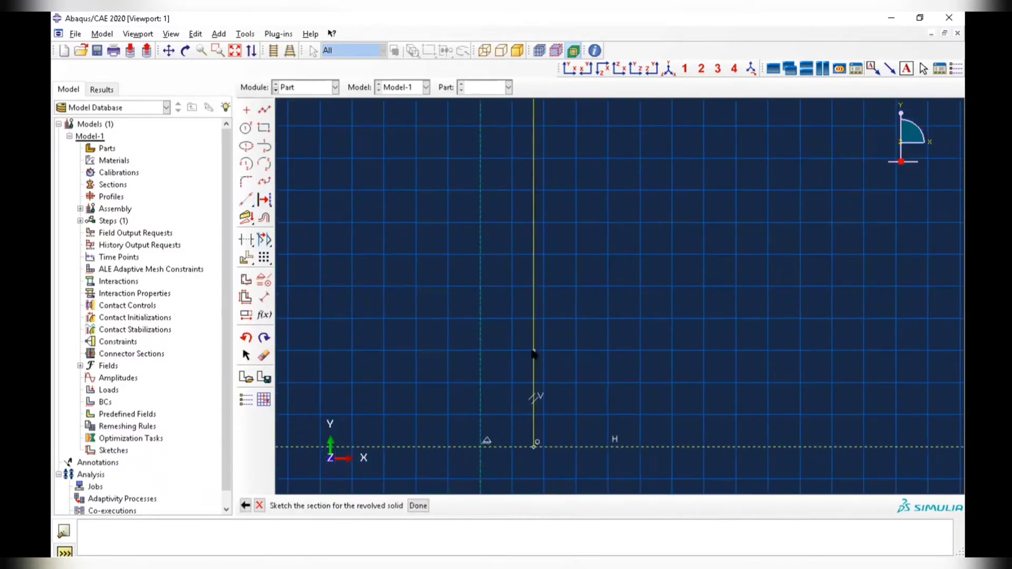
pyautogui.click(246, 199)
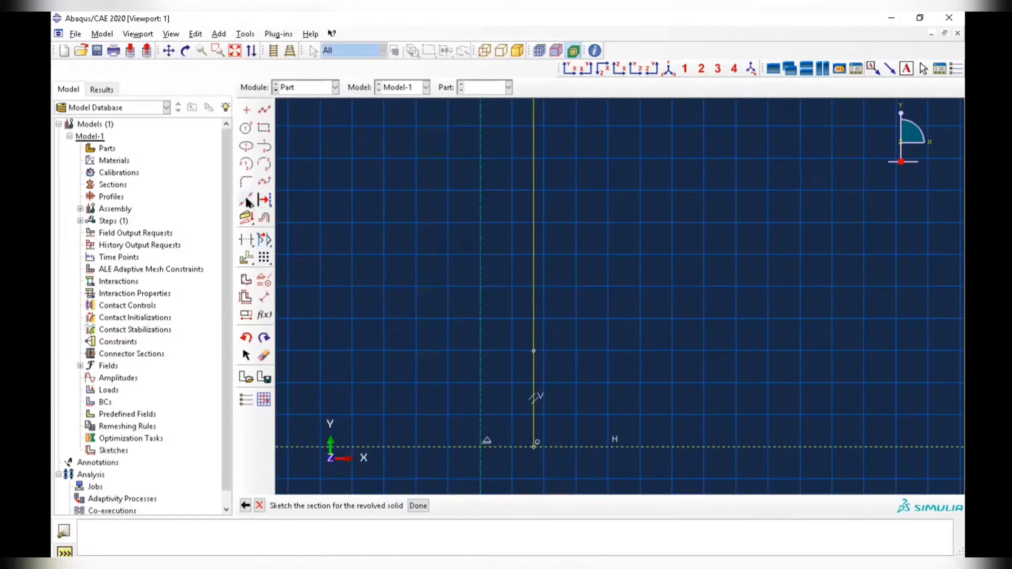
pyautogui.click(534, 352)
pyautogui.click(583, 351)
# Add a horizontal construction line through the profile vertex at (1.67, 45.7), where the lower slope begins.
pyautogui.scroll(3, 648, 193)
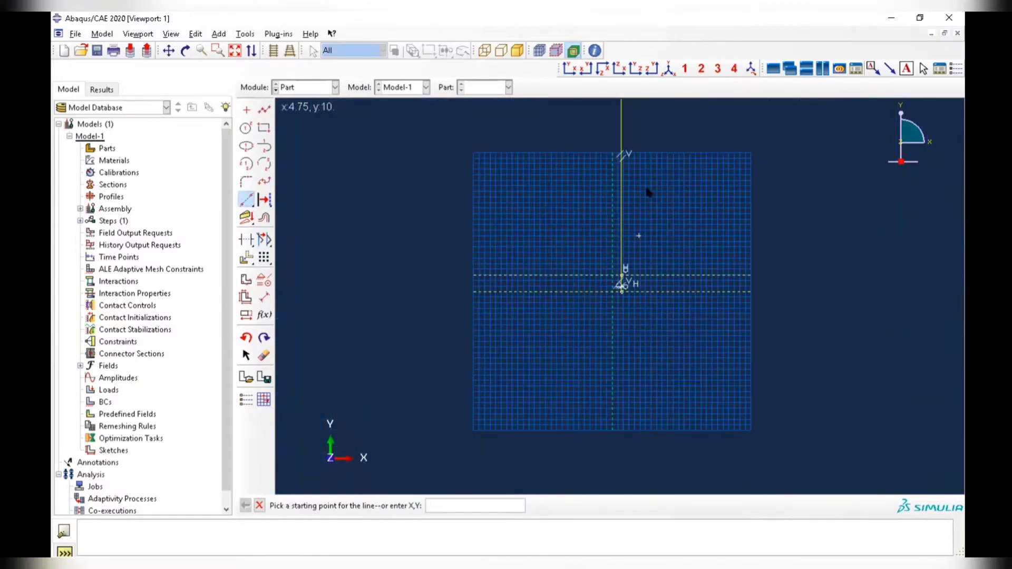
pyautogui.scroll(3, 707, 121)
pyautogui.scroll(-4, 688, 115)
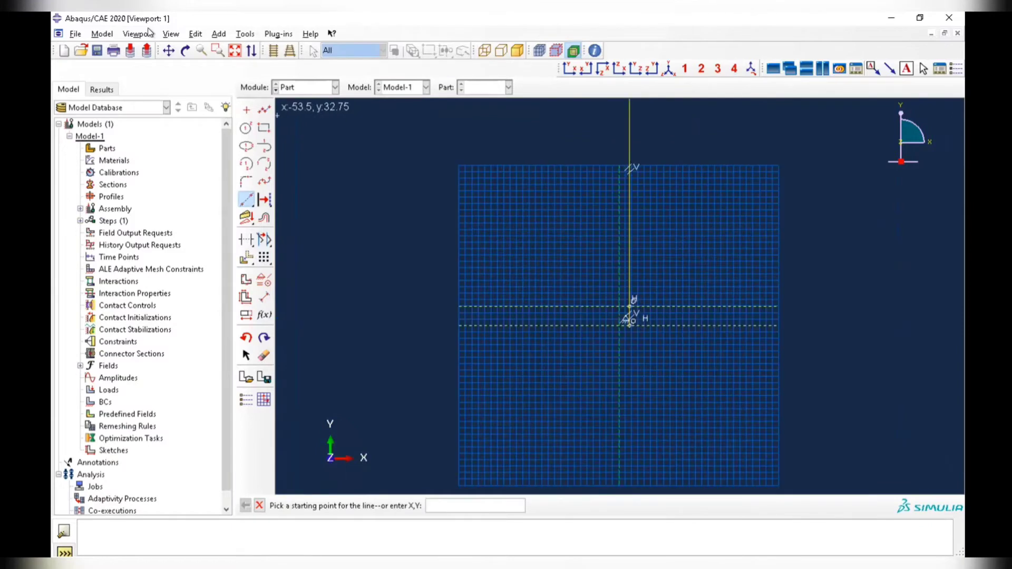
pyautogui.click(168, 50)
pyautogui.moveTo(595, 232)
pyautogui.mouseDown()
pyautogui.moveTo(560, 262)
pyautogui.moveTo(545, 206)
pyautogui.mouseUp()
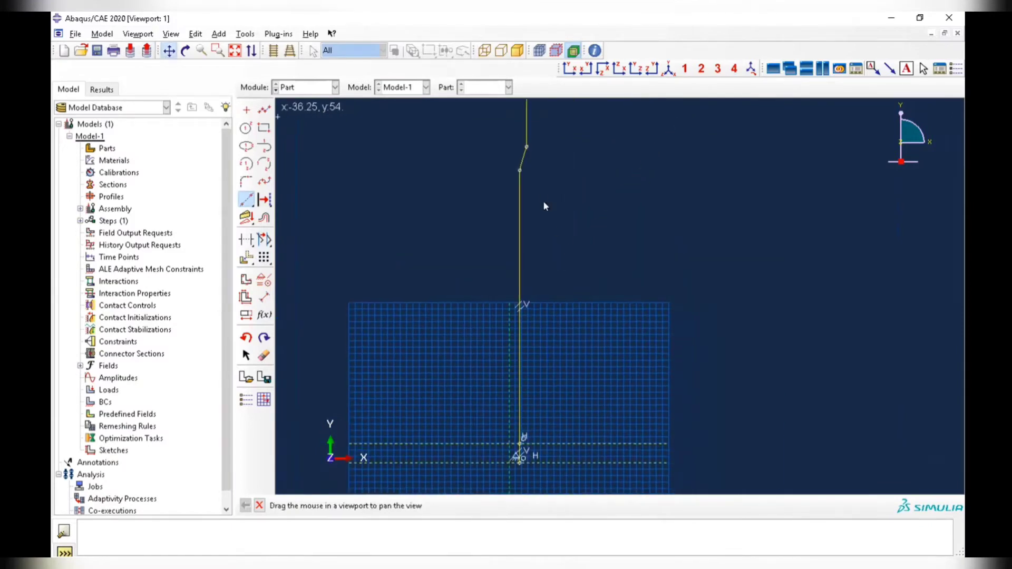
pyautogui.press('Escape')
pyautogui.click(519, 169)
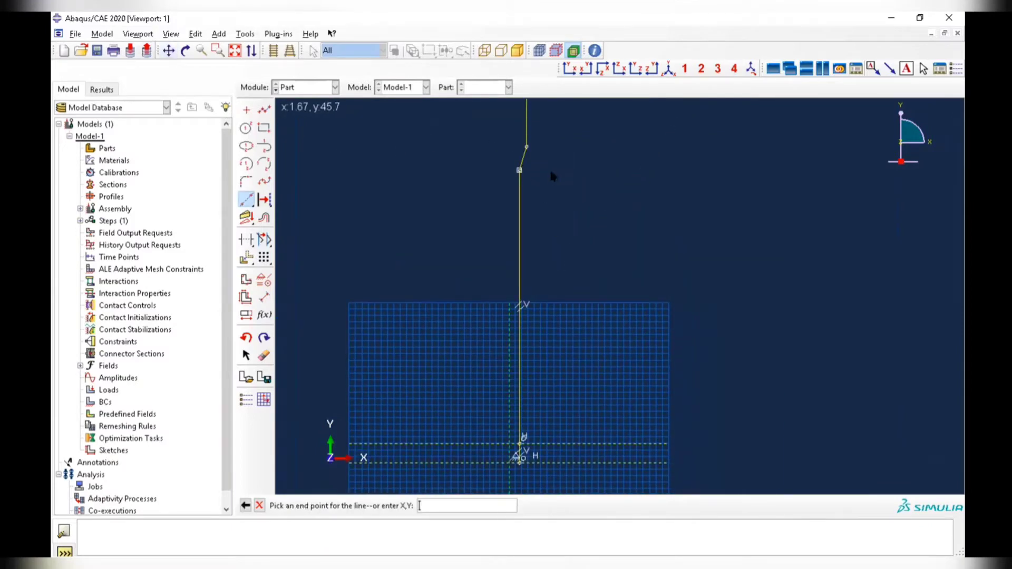
pyautogui.click(573, 170)
pyautogui.press('Escape')
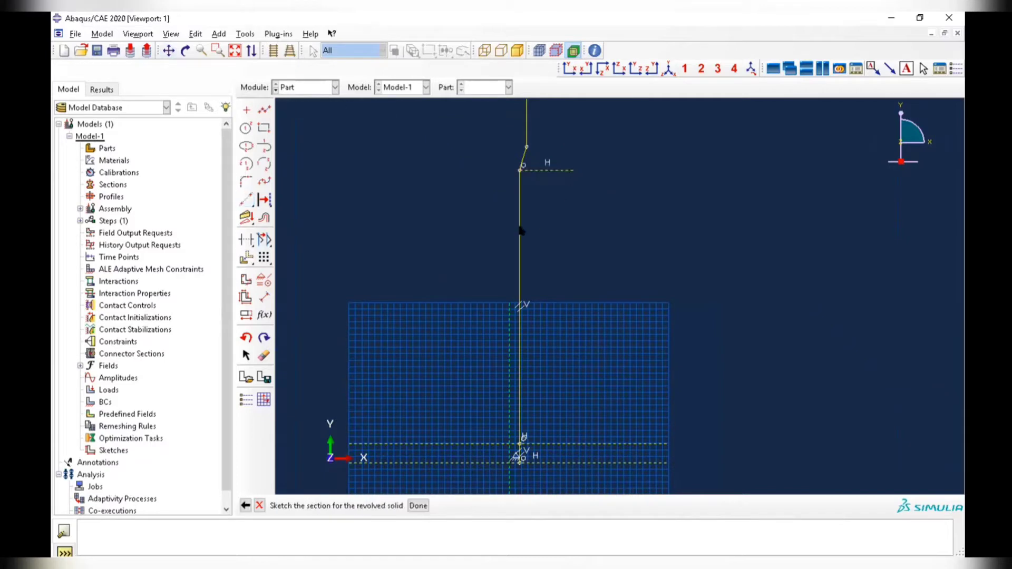
# Try again to finish the revolved section sketch with the construction lines in place.
pyautogui.click(419, 506)
pyautogui.click(504, 305)
pyautogui.click(418, 506)
pyautogui.click(505, 306)
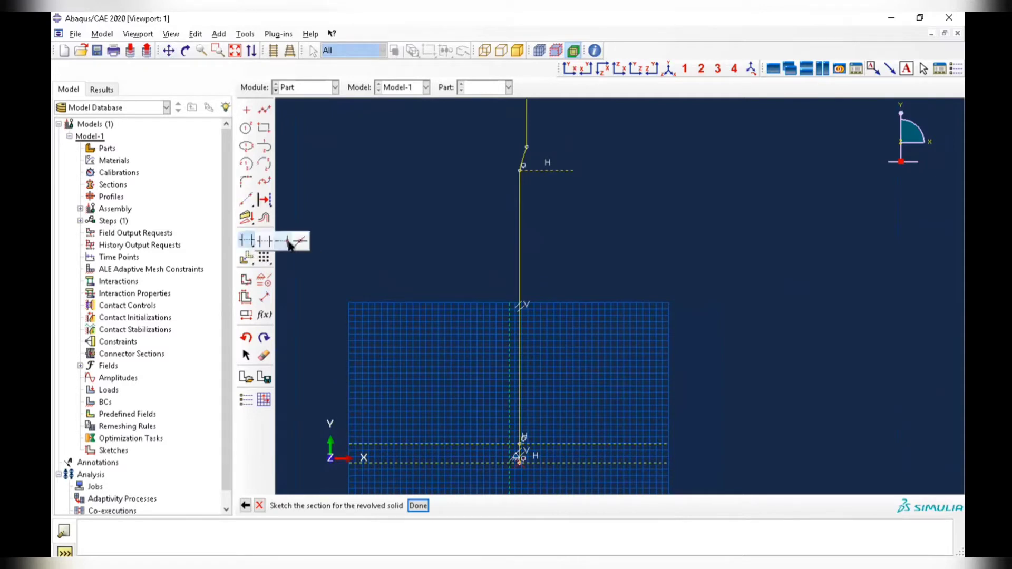
# Try to split the profile's lower vertical line at the construction line through the vertex at y = 3.
pyautogui.click(248, 241)
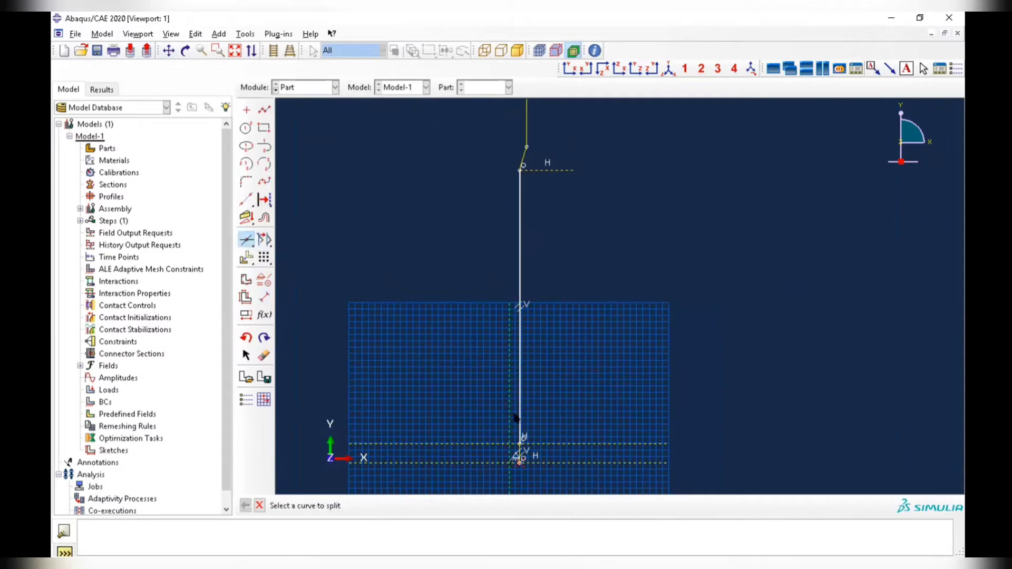
pyautogui.click(520, 442)
pyautogui.click(543, 444)
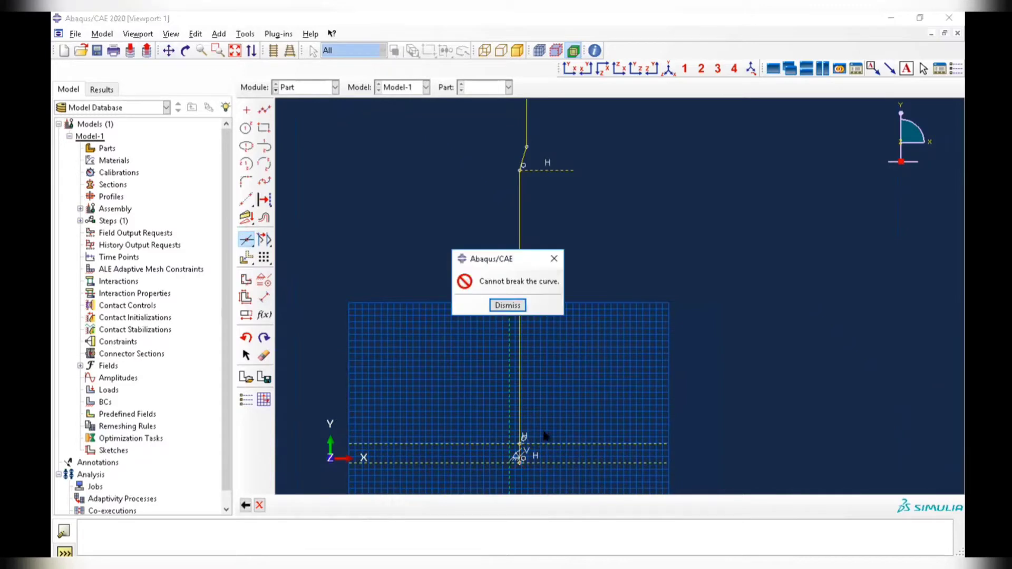
pyautogui.click(506, 302)
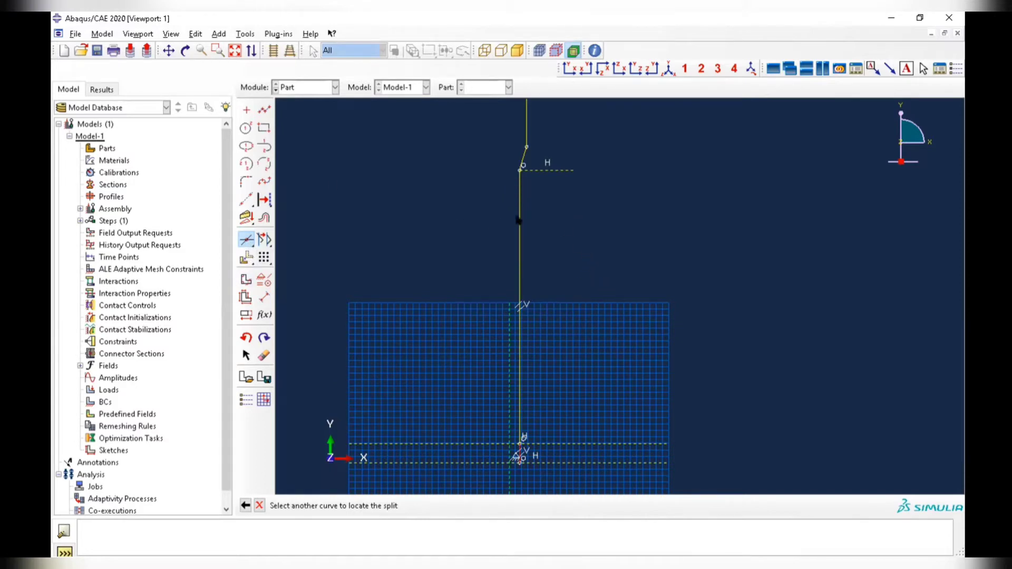
# Offset the upper profile lines, consisting of the top slope, upper vertical and lower slope, by 0.00254 on the suggested side.
pyautogui.click(265, 218)
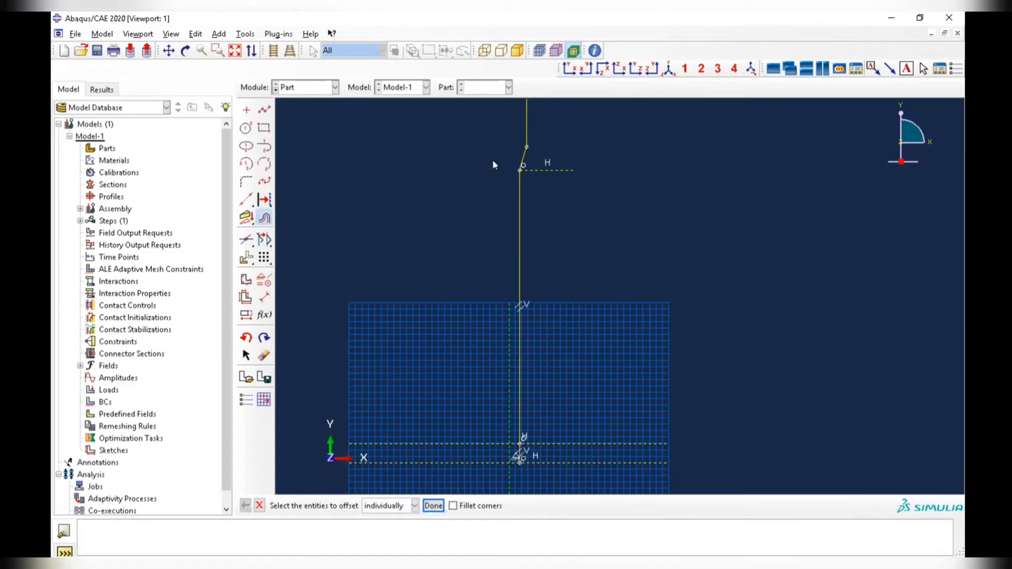
pyautogui.click(169, 51)
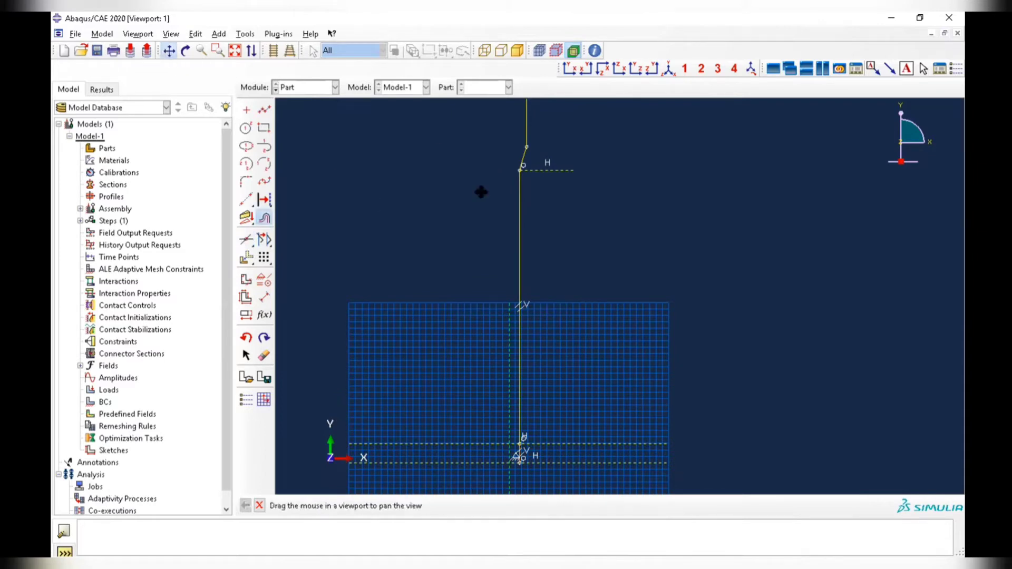
pyautogui.moveTo(479, 192)
pyautogui.mouseDown()
pyautogui.moveTo(436, 185)
pyautogui.moveTo(449, 255)
pyautogui.moveTo(500, 150)
pyautogui.mouseUp()
pyautogui.press('Escape')
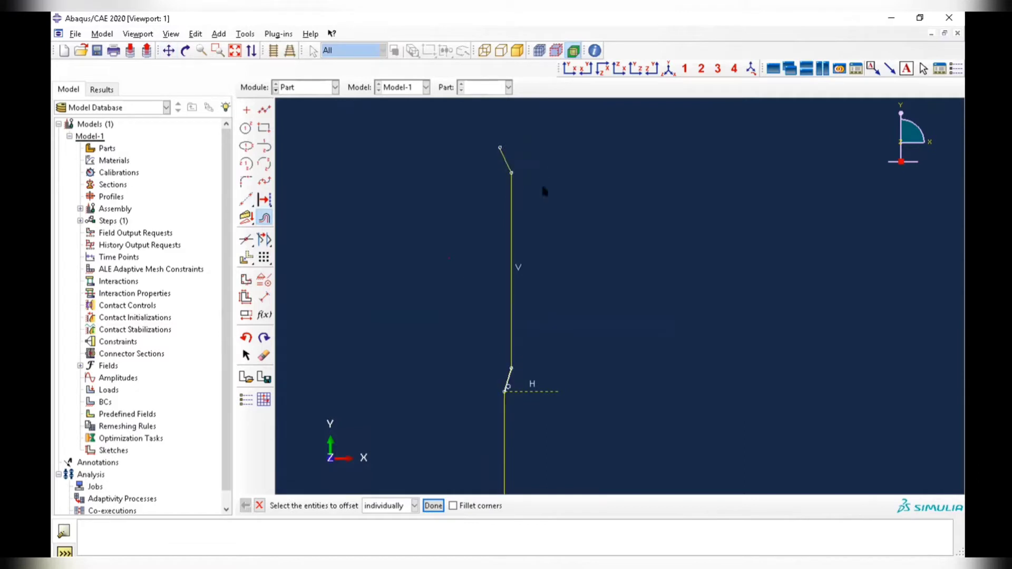
pyautogui.moveTo(540, 143)
pyautogui.mouseDown()
pyautogui.moveTo(484, 339)
pyautogui.moveTo(483, 384)
pyautogui.mouseUp()
pyautogui.click(433, 505)
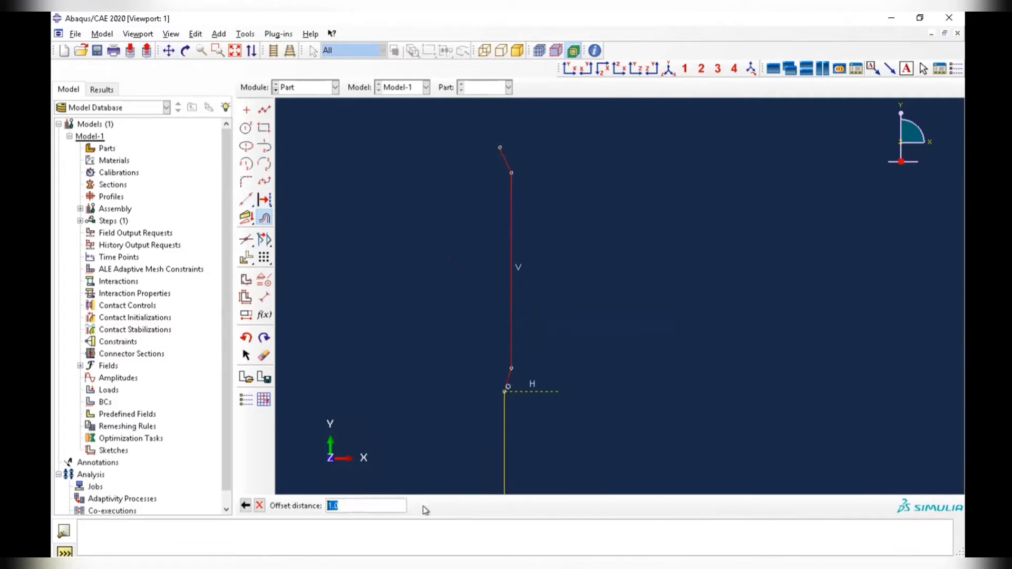
pyautogui.write('0.00254')
pyautogui.press('Return')
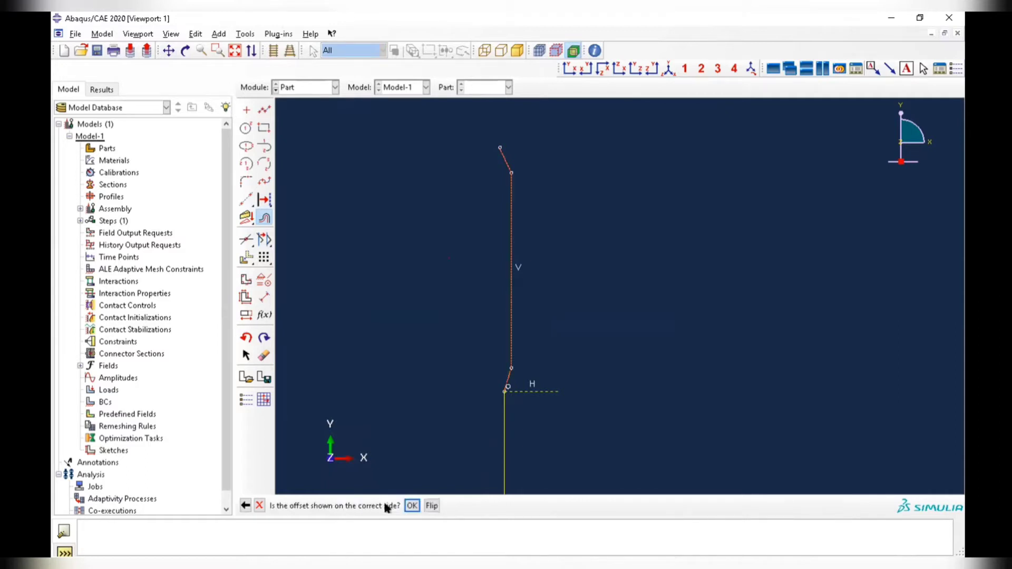
pyautogui.click(412, 506)
# Offset the long vertical profile line between y = 3 and y = 45.7 by 0.01524 on the suggested side.
pyautogui.scroll(-2, 449, 460)
pyautogui.scroll(4, 452, 456)
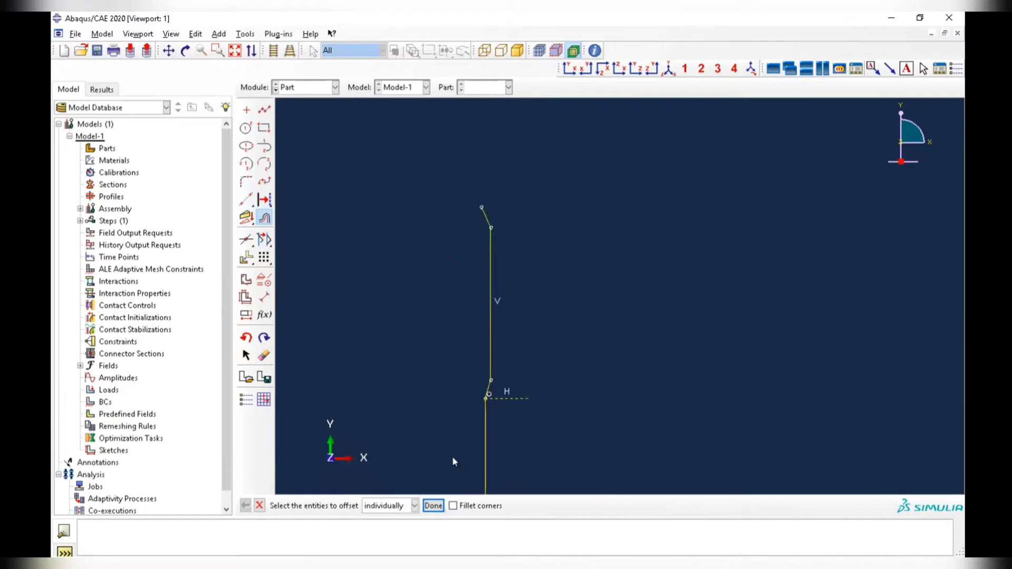
pyautogui.click(169, 50)
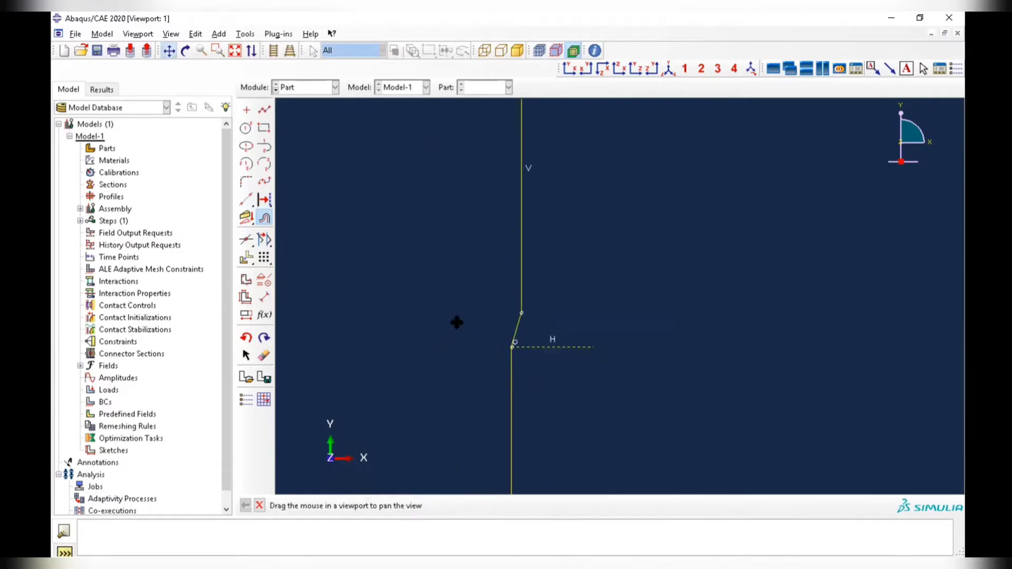
pyautogui.moveTo(456, 321)
pyautogui.mouseDown()
pyautogui.moveTo(474, 259)
pyautogui.moveTo(466, 235)
pyautogui.mouseUp()
pyautogui.press('Escape')
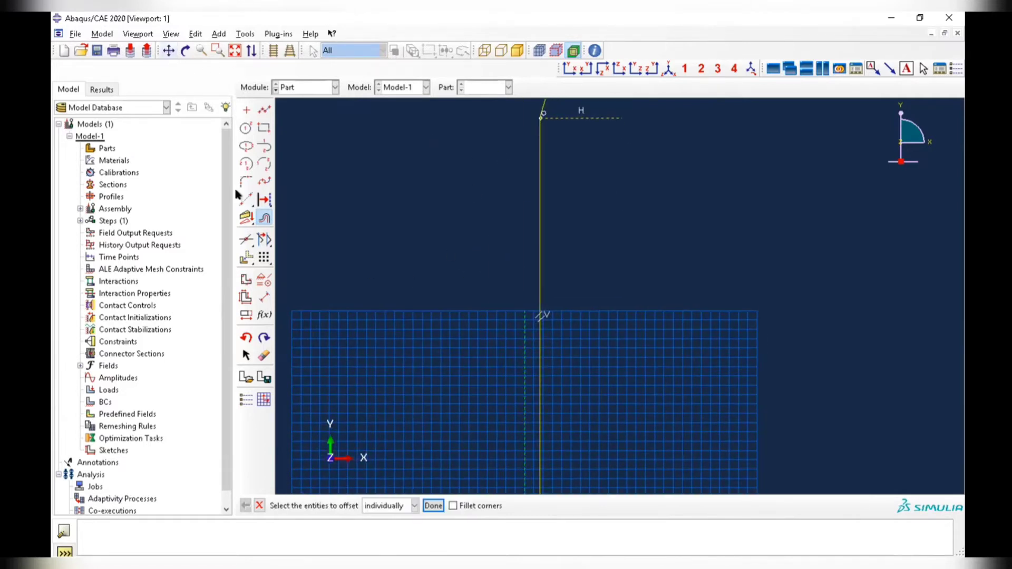
pyautogui.click(541, 245)
pyautogui.click(434, 506)
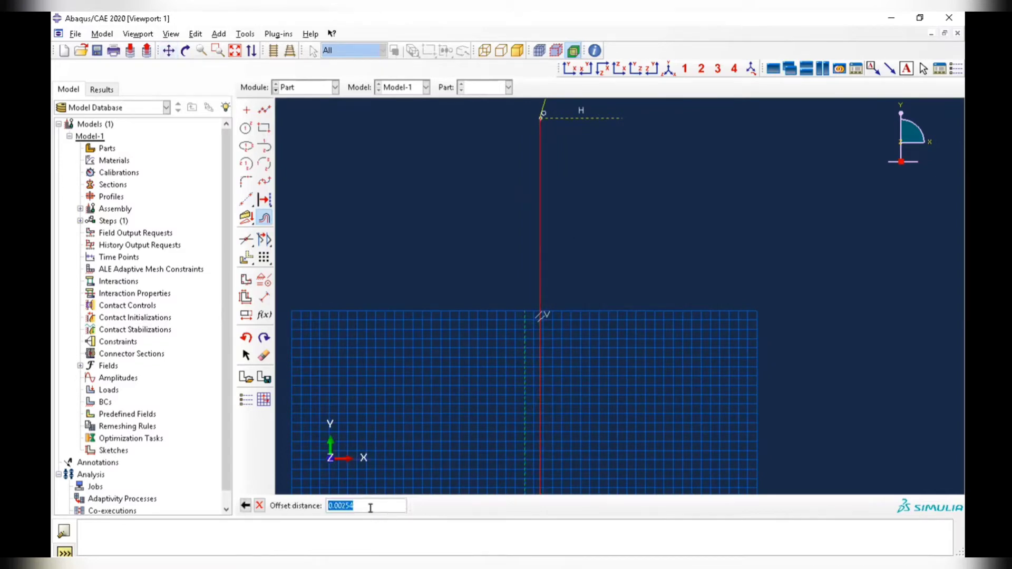
pyautogui.write('0.')
pyautogui.write('0154')
pyautogui.press('Return')
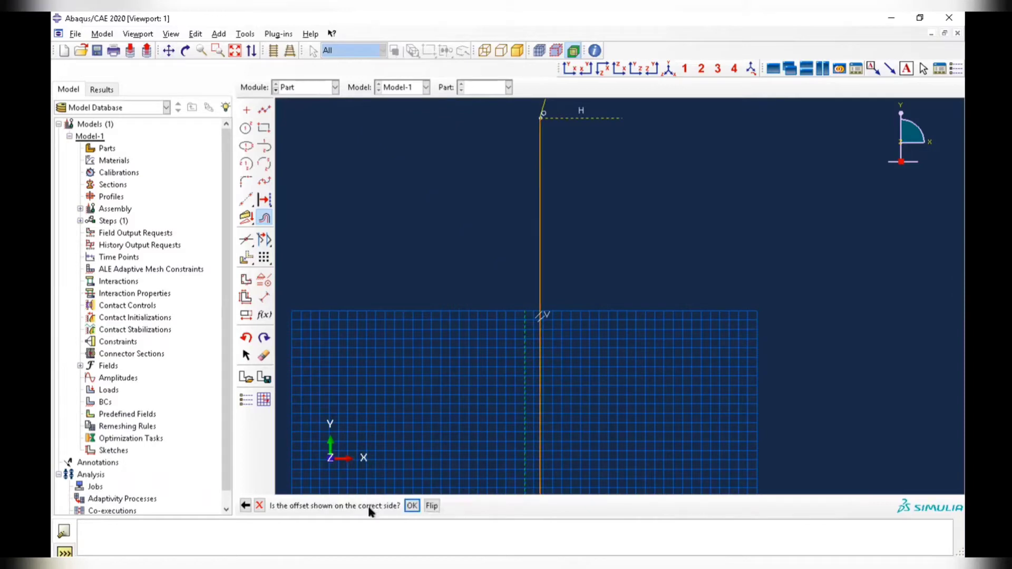
pyautogui.click(411, 506)
# Offset the short vertical profile line between y = 0 and y = 3 by 0.0241 on the suggested side.
pyautogui.scroll(-3, 533, 420)
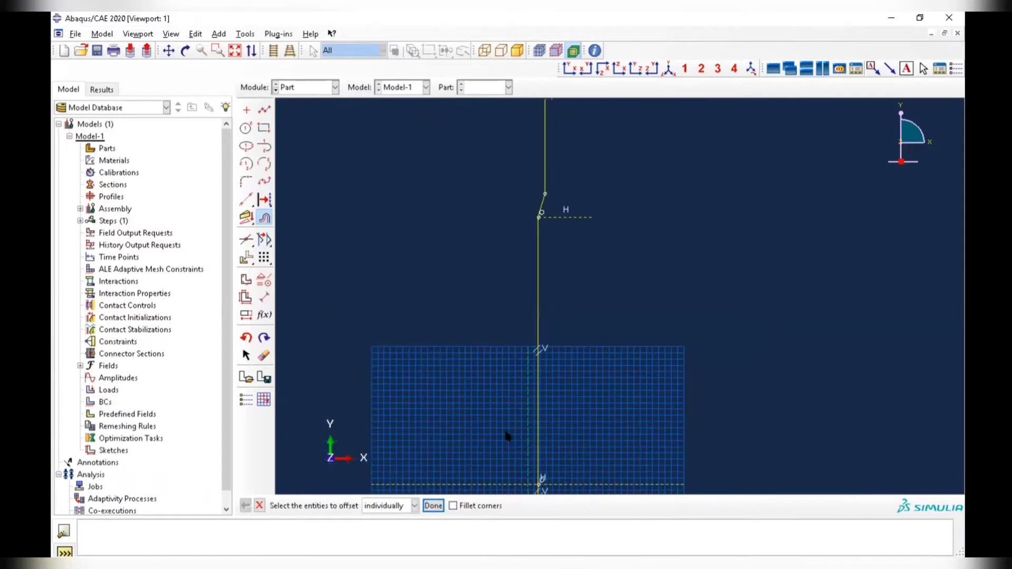
pyautogui.scroll(6, 532, 468)
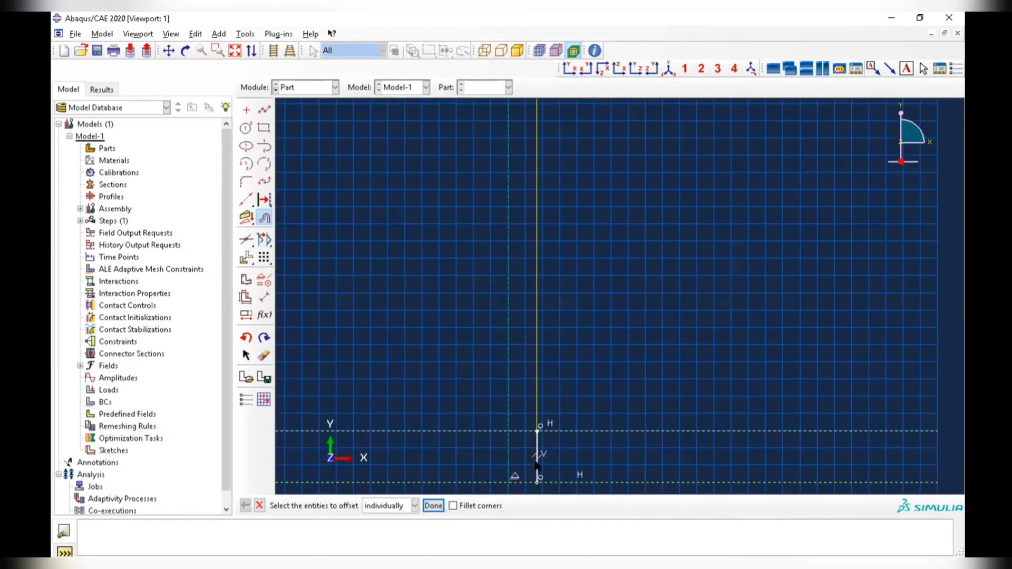
pyautogui.click(537, 463)
pyautogui.click(433, 506)
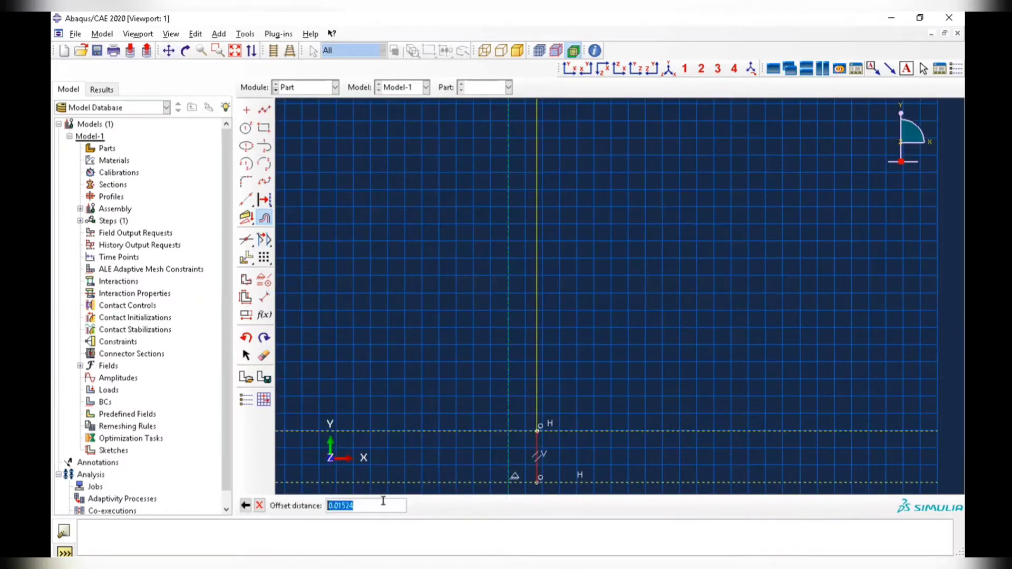
pyautogui.write('0.0245')
pyautogui.press('BackSpace')
pyautogui.write('1')
pyautogui.press('Return')
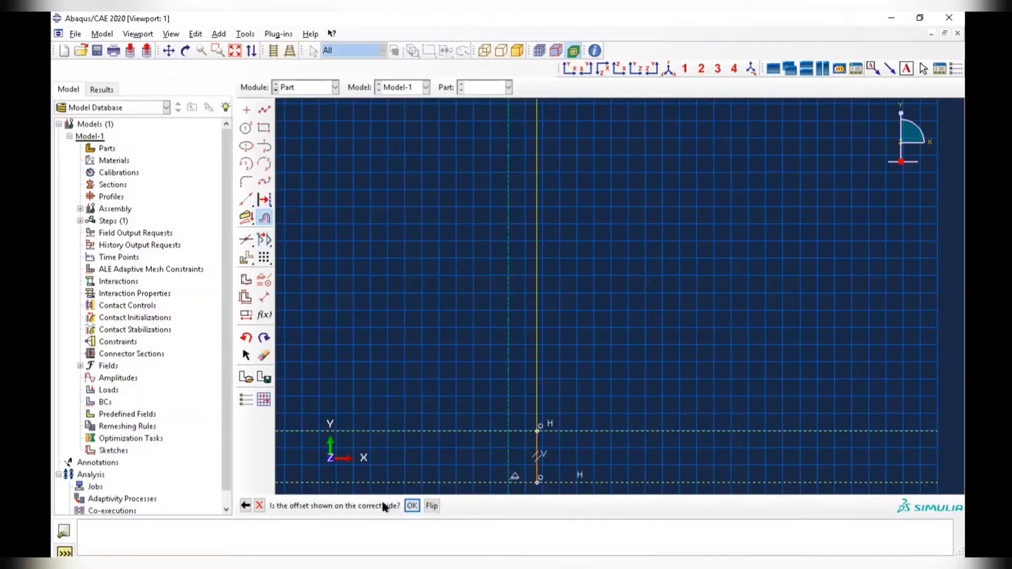
pyautogui.click(411, 506)
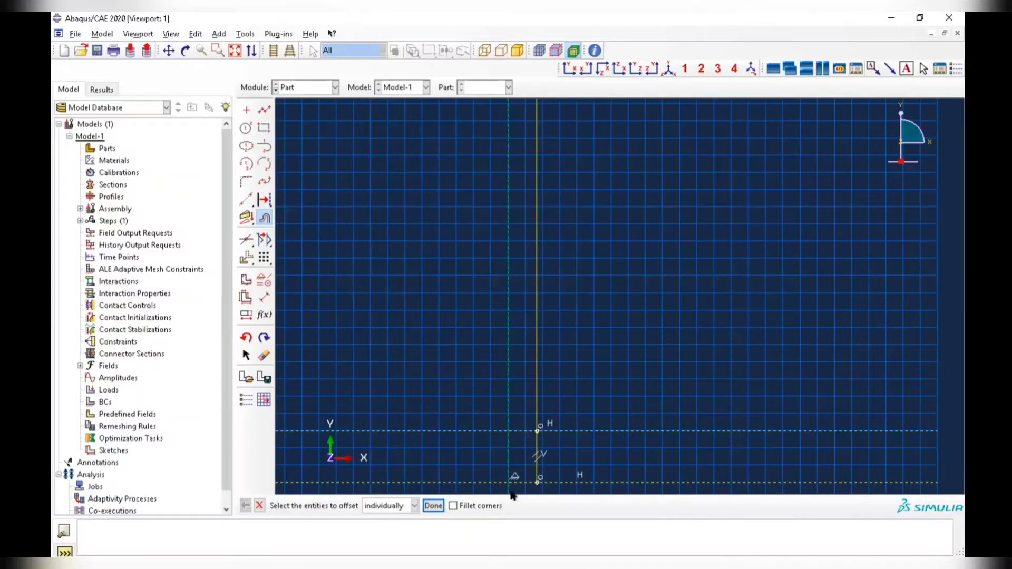
# Close the bottom end of the wall with a horizontal line joining the original and offset vertices at y = 0.
pyautogui.scroll(10, 521, 489)
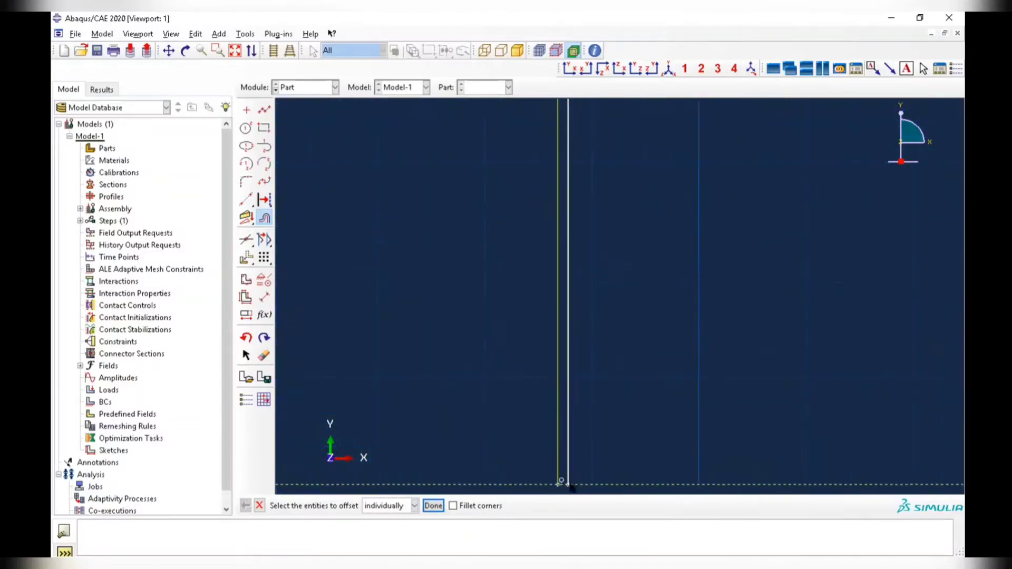
pyautogui.scroll(4, 569, 488)
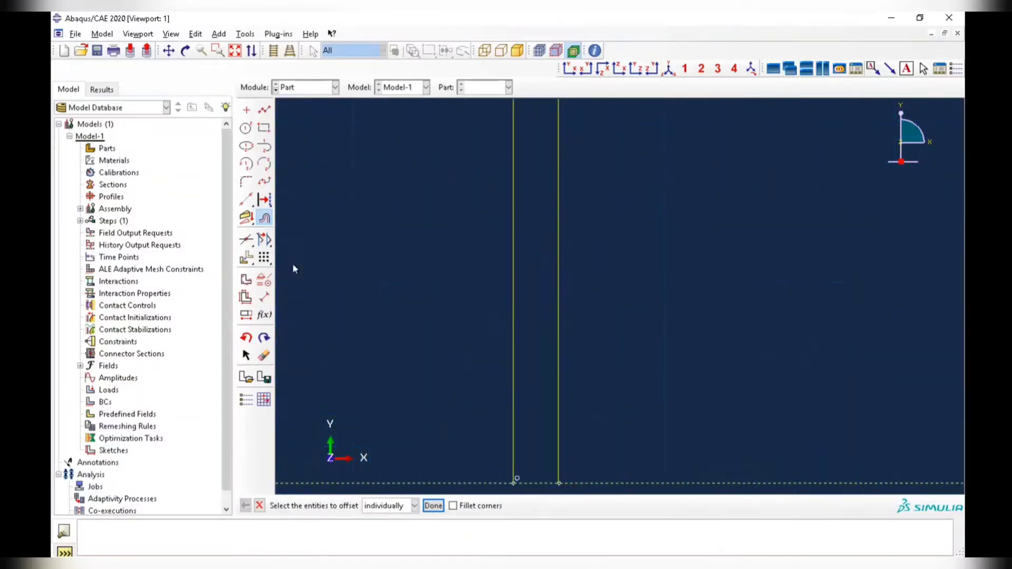
pyautogui.click(264, 109)
pyautogui.click(513, 483)
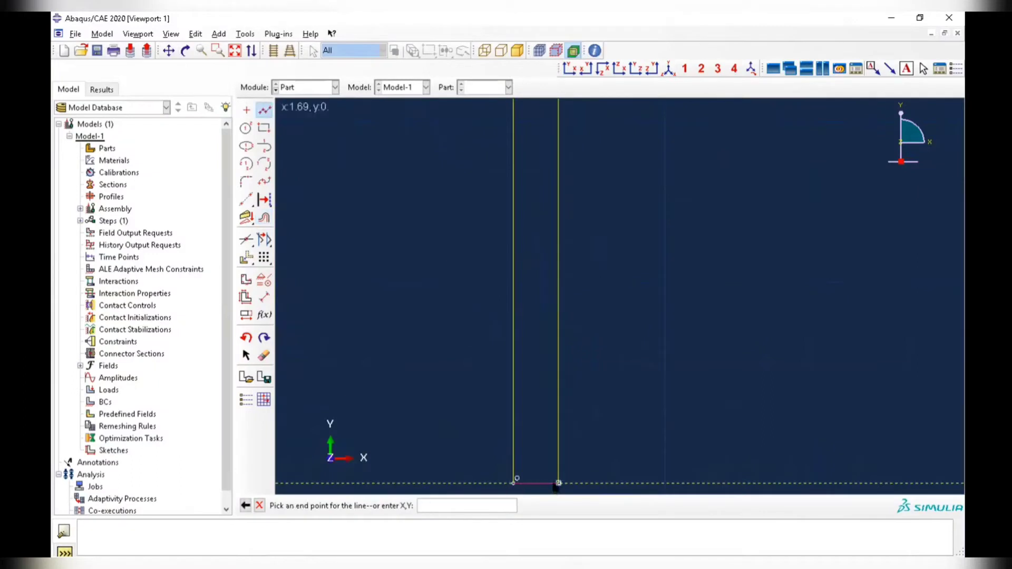
pyautogui.click(558, 483)
# Join the lower ends of the two wall thicknesses at y = 3 with a short horizontal line between the offset vertices.
pyautogui.scroll(-10, 544, 236)
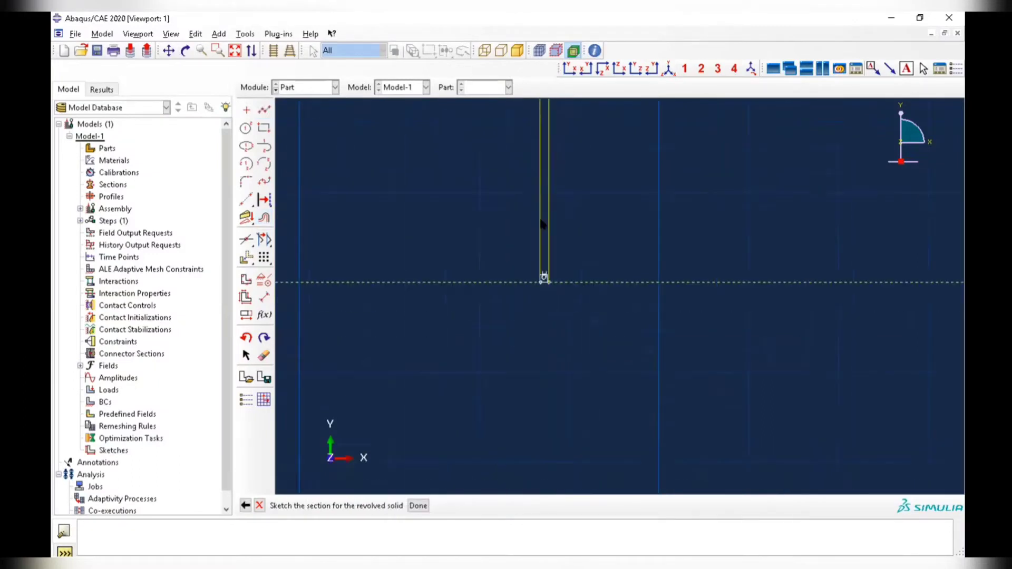
pyautogui.click(168, 50)
pyautogui.moveTo(506, 146)
pyautogui.mouseDown()
pyautogui.moveTo(515, 188)
pyautogui.moveTo(520, 169)
pyautogui.moveTo(502, 219)
pyautogui.moveTo(512, 262)
pyautogui.mouseUp()
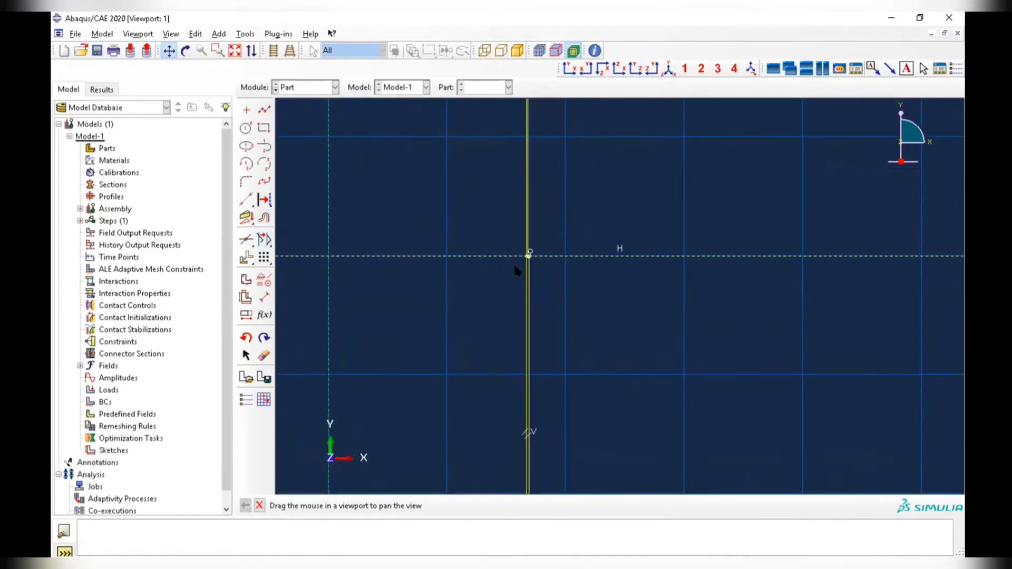
pyautogui.press('Escape')
pyautogui.scroll(8, 562, 220)
pyautogui.scroll(10, 579, 204)
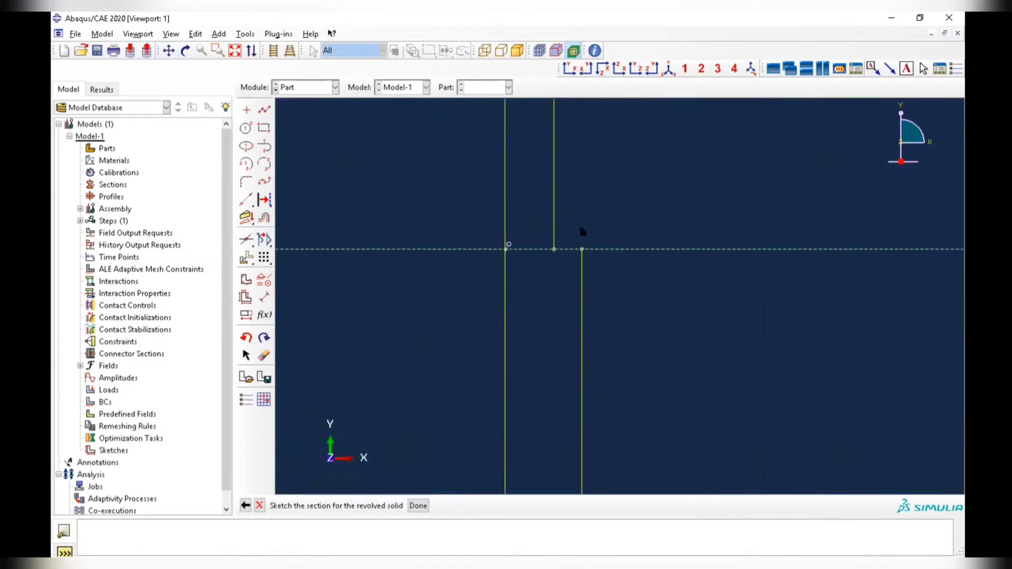
pyautogui.click(264, 109)
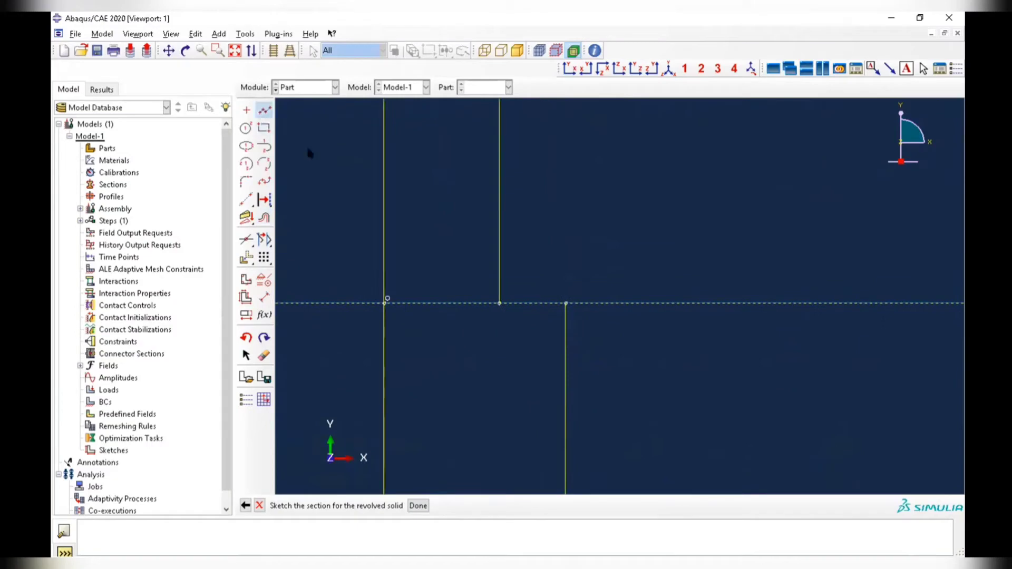
pyautogui.click(565, 304)
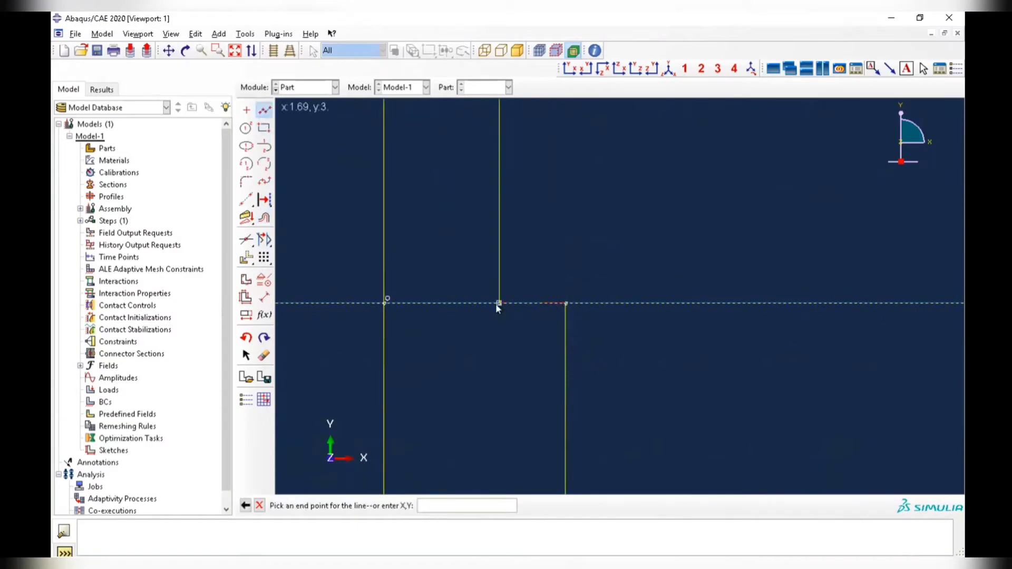
pyautogui.click(500, 304)
pyautogui.press('Escape')
# Examine the wall thickness step at y = 3 and the short bottom segment beneath it.
pyautogui.scroll(-15, 545, 211)
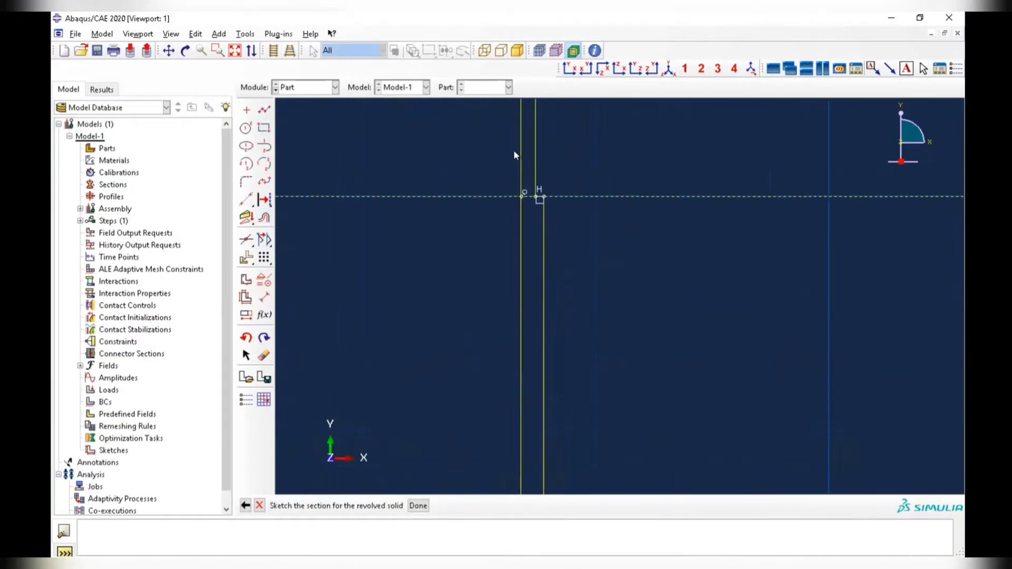
pyautogui.scroll(-8, 403, 162)
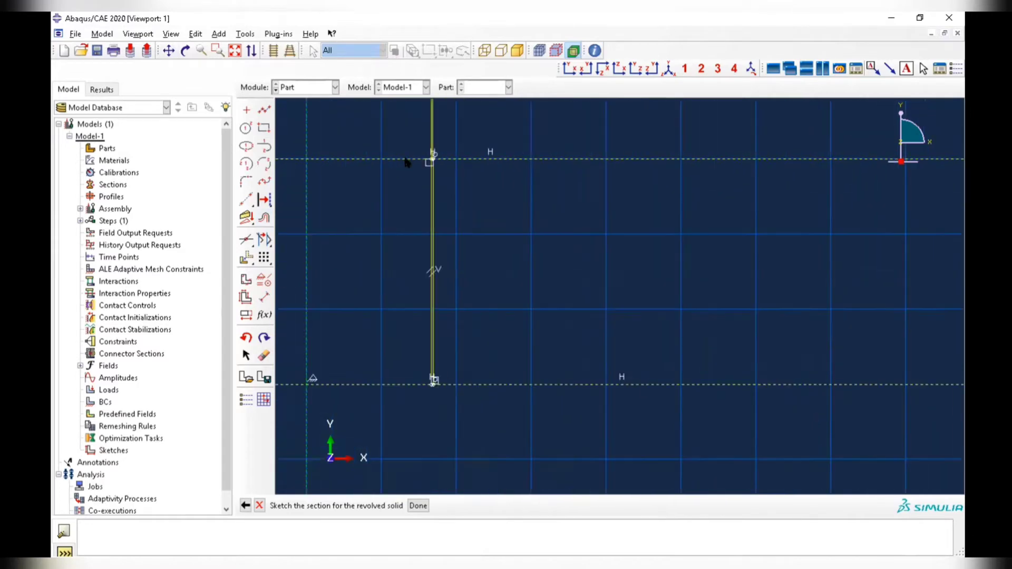
pyautogui.scroll(3, 345, 196)
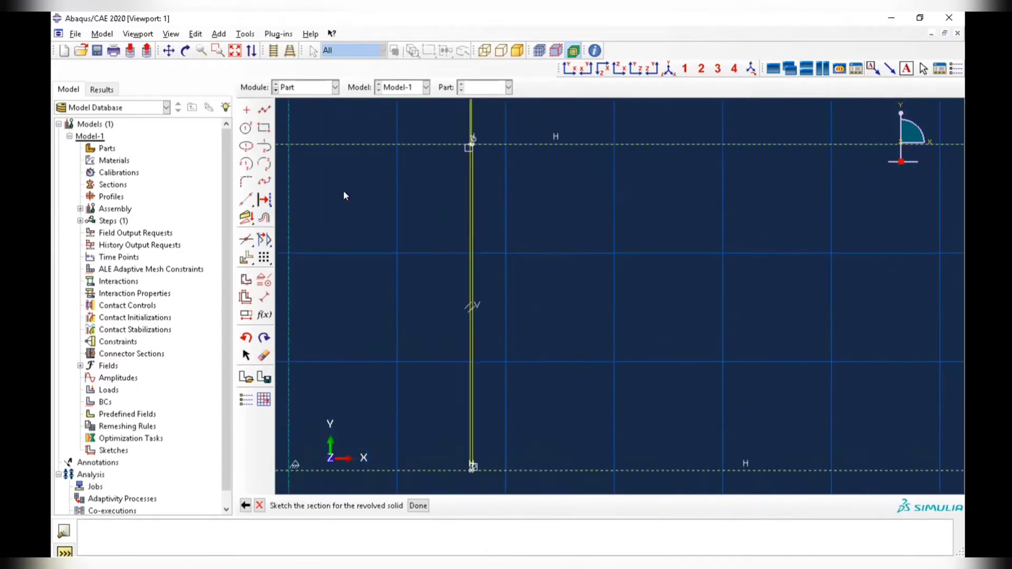
pyautogui.scroll(-1, 343, 191)
pyautogui.scroll(-1, 368, 176)
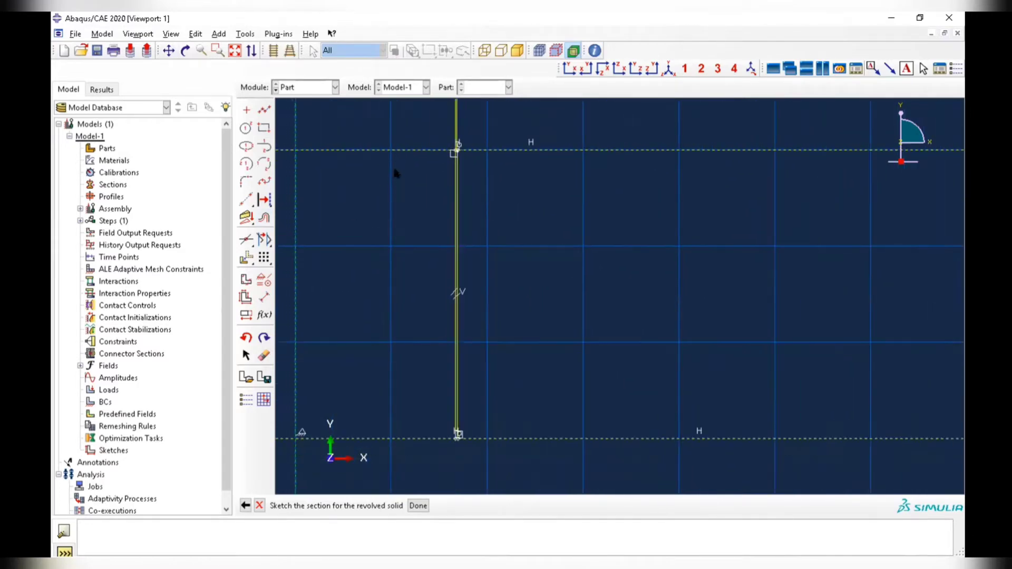
pyautogui.scroll(2, 423, 135)
pyautogui.scroll(10, 422, 133)
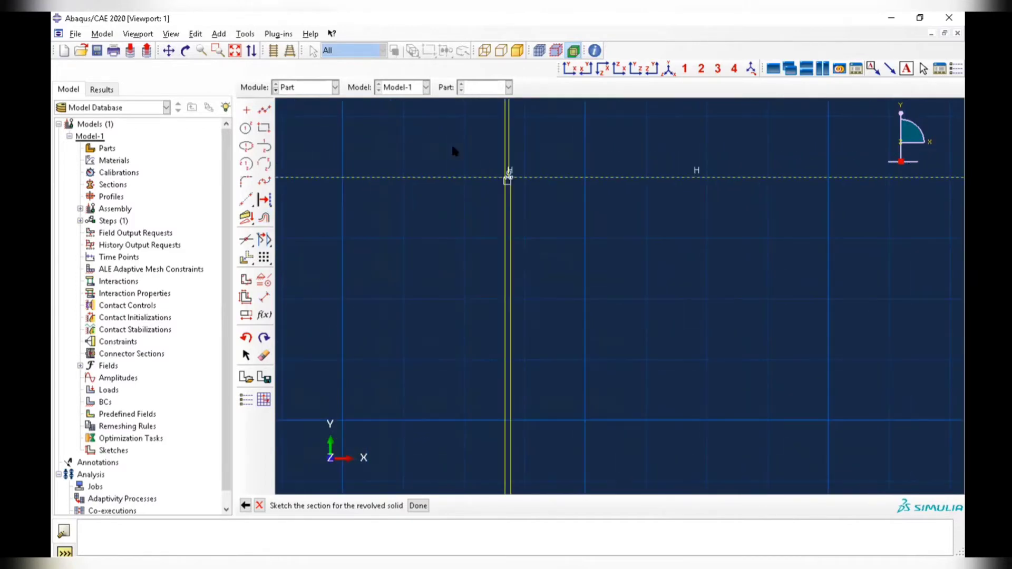
pyautogui.scroll(4, 554, 393)
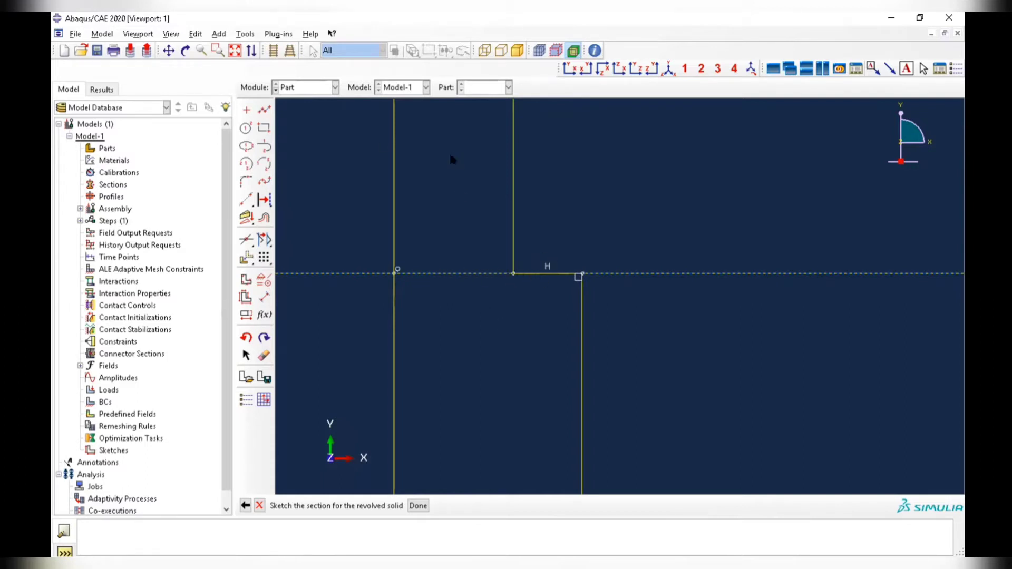
pyautogui.scroll(-5, 395, 134)
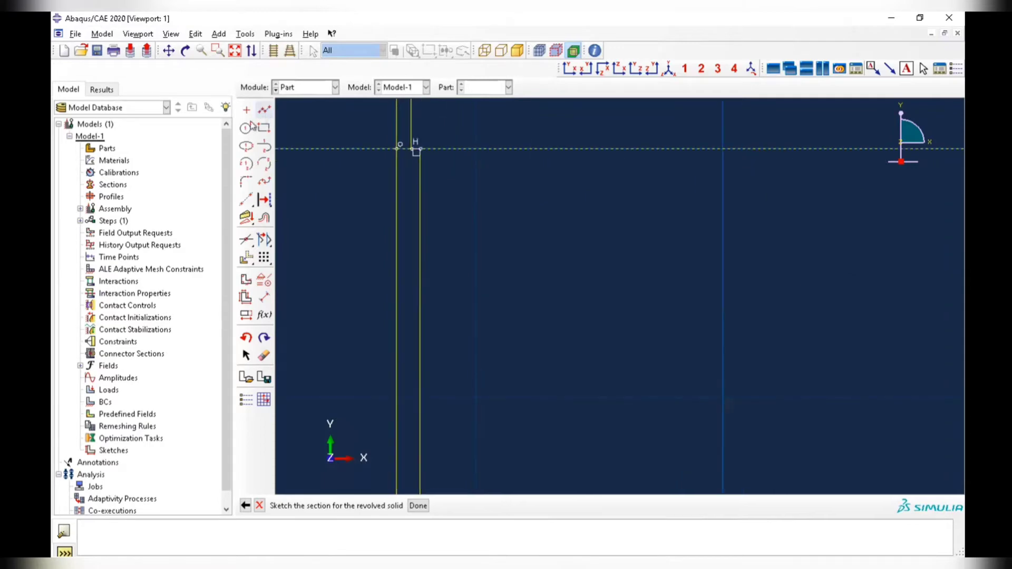
# Examine the junction at y = 45.7, where the offset of the lower slope meets the offset of the long vertical line.
pyautogui.click(168, 51)
pyautogui.moveTo(365, 147)
pyautogui.mouseDown()
pyautogui.moveTo(414, 300)
pyautogui.moveTo(391, 419)
pyautogui.mouseUp()
pyautogui.scroll(-4, 418, 176)
pyautogui.scroll(-4, 395, 148)
pyautogui.moveTo(379, 147); pyautogui.dragTo(389, 299)
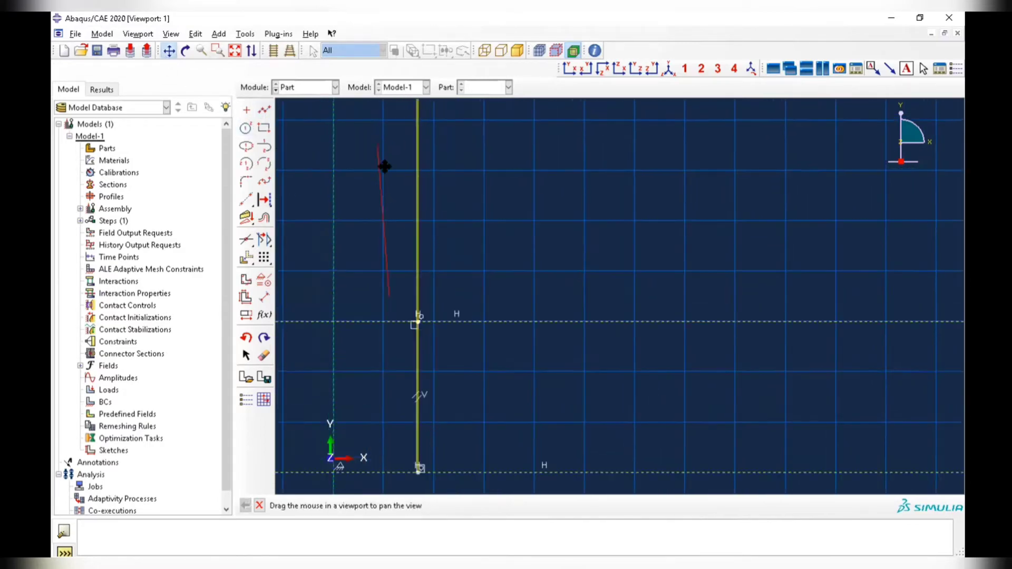
pyautogui.moveTo(386, 166); pyautogui.dragTo(401, 290)
pyautogui.moveTo(390, 130); pyautogui.dragTo(406, 256)
pyautogui.moveTo(393, 185); pyautogui.dragTo(424, 303)
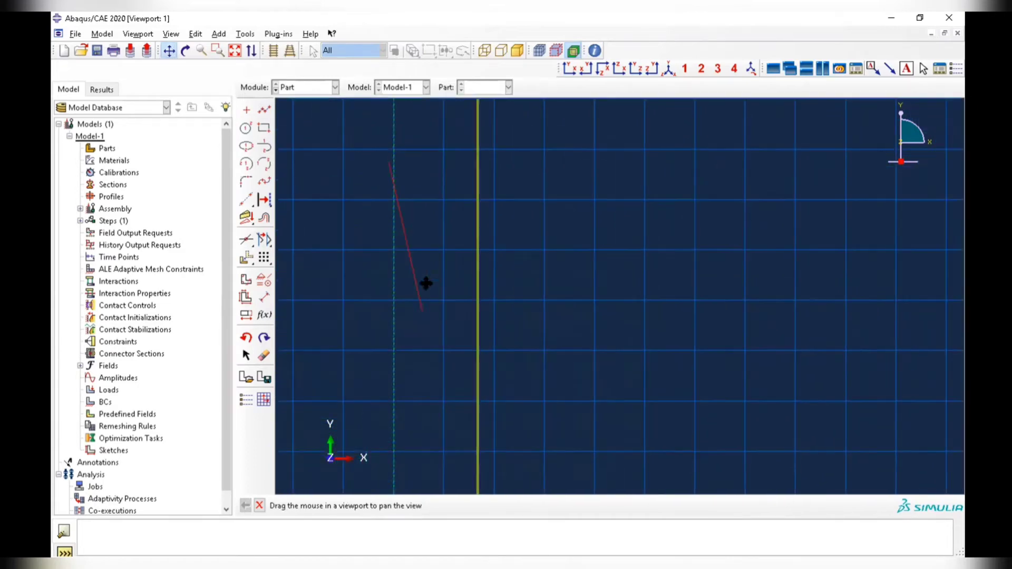
pyautogui.moveTo(452, 171); pyautogui.dragTo(422, 312)
pyautogui.scroll(-3, 454, 197)
pyautogui.scroll(-3, 428, 164)
pyautogui.moveTo(425, 154)
pyautogui.mouseDown()
pyautogui.moveTo(425, 300)
pyautogui.moveTo(429, 195)
pyautogui.mouseUp()
pyautogui.scroll(2, 431, 191)
pyautogui.scroll(2, 462, 149)
pyautogui.moveTo(443, 124); pyautogui.dragTo(448, 228)
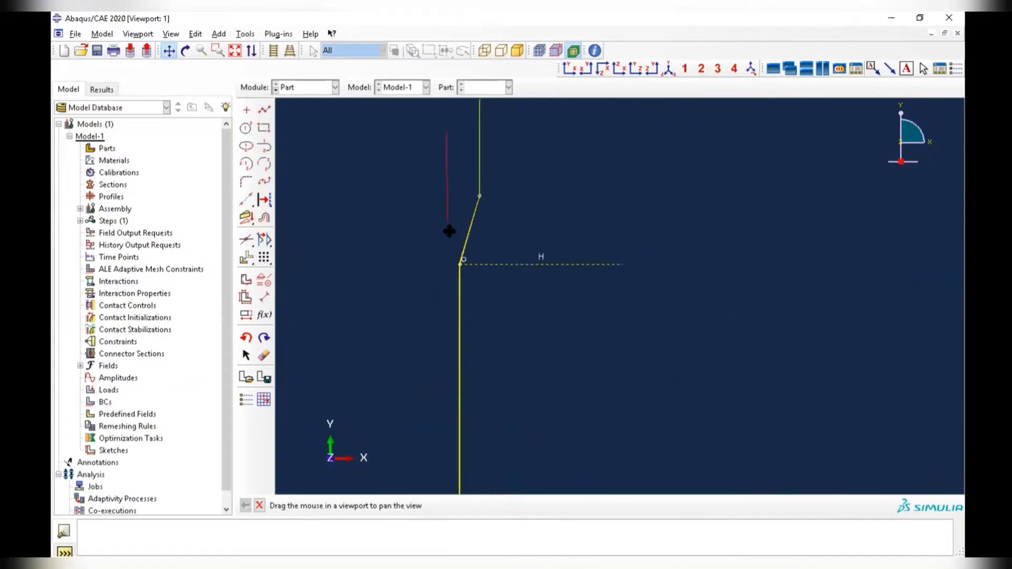
pyautogui.scroll(5, 463, 282)
pyautogui.scroll(-3, 461, 286)
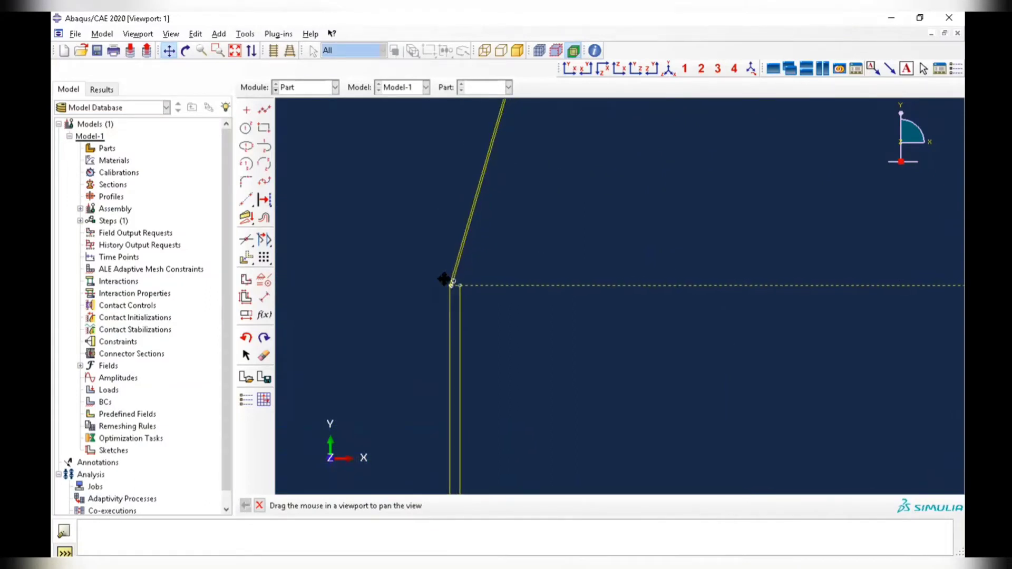
pyautogui.scroll(5, 474, 301)
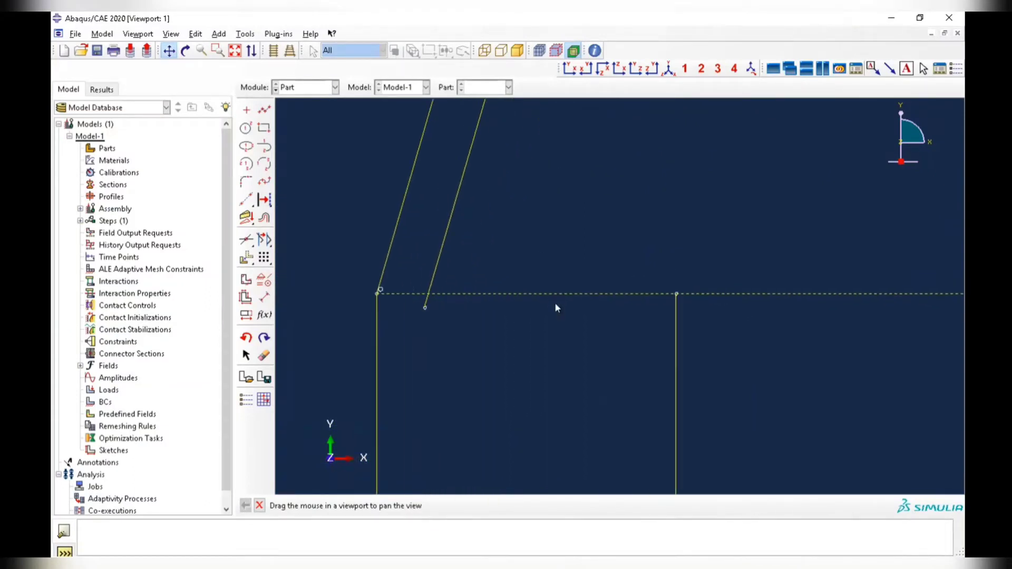
# Connect the upper vertex of the long vertical line's offset to the lower vertex of the slope's offset near y = 45.7.
pyautogui.press('Escape')
pyautogui.click(265, 110)
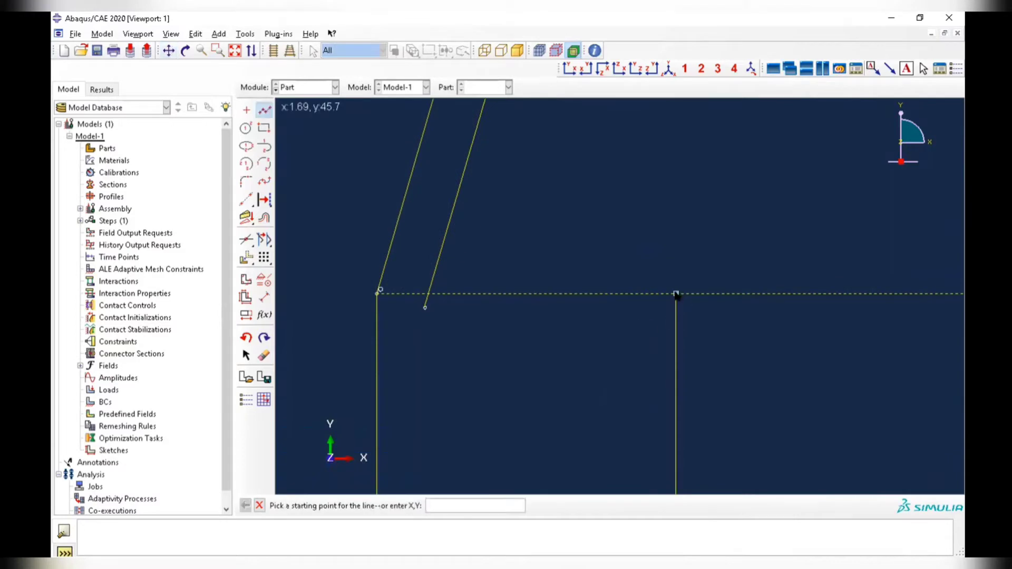
pyautogui.click(676, 294)
pyautogui.click(424, 309)
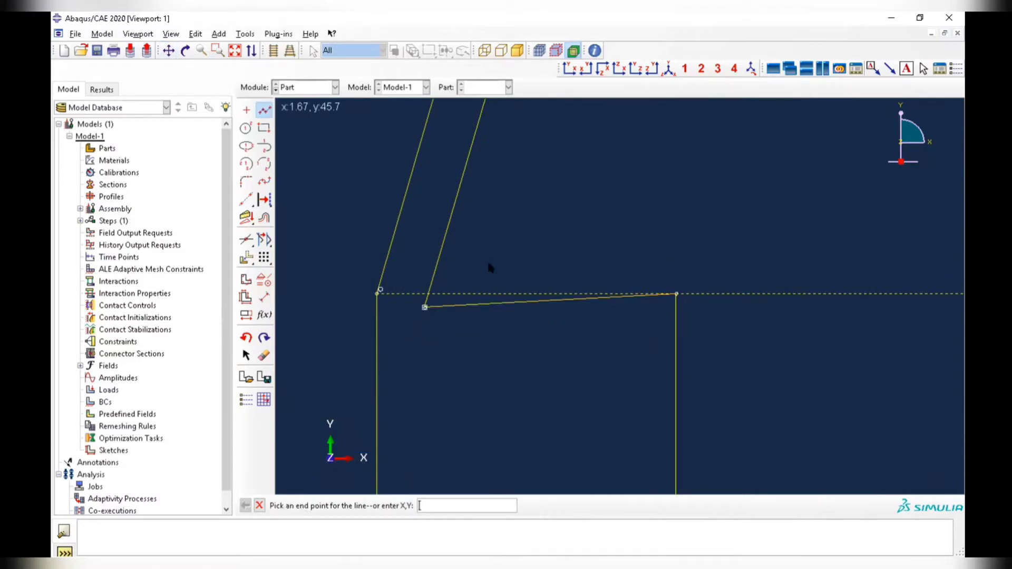
pyautogui.press('Escape')
# Close the top end of the wall with a short line joining the original and offset vertices of the upper slope.
pyautogui.scroll(-5, 478, 182)
pyautogui.scroll(-3, 485, 168)
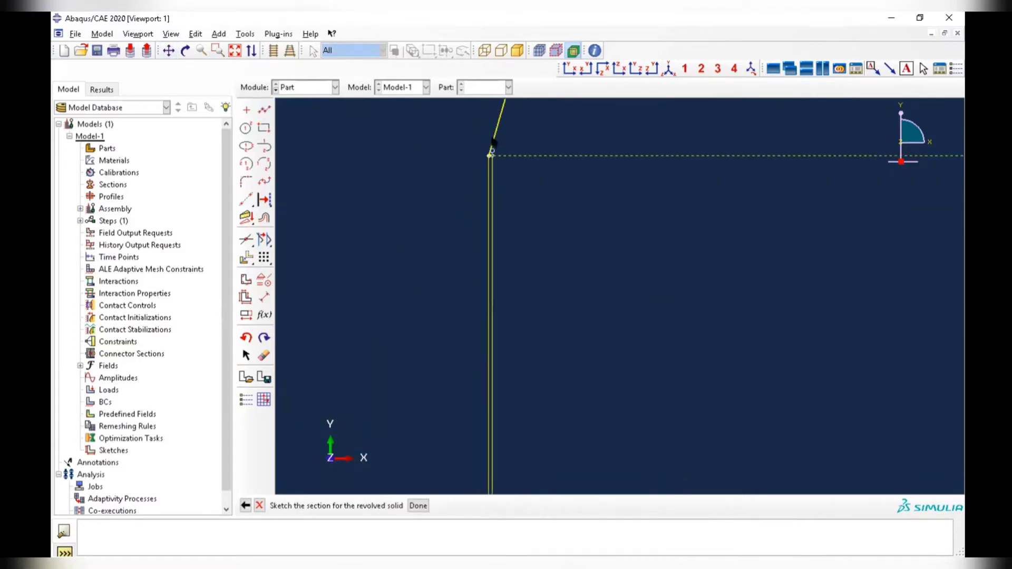
pyautogui.scroll(-4, 399, 141)
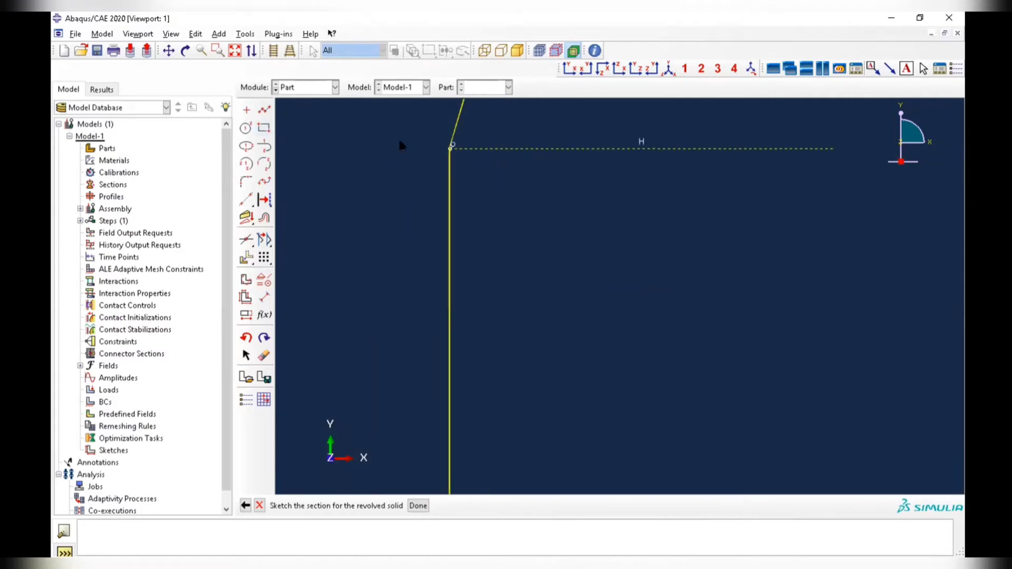
pyautogui.click(169, 51)
pyautogui.moveTo(458, 154)
pyautogui.mouseDown()
pyautogui.moveTo(510, 206)
pyautogui.moveTo(522, 163)
pyautogui.moveTo(509, 279)
pyautogui.mouseUp()
pyautogui.moveTo(518, 140); pyautogui.dragTo(497, 296)
pyautogui.scroll(-4, 497, 296)
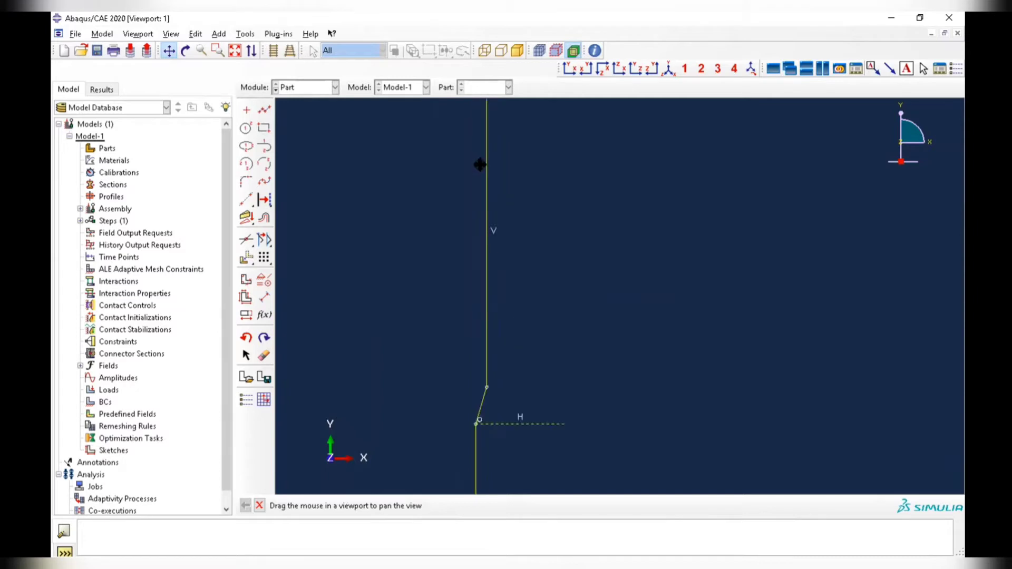
pyautogui.scroll(-3, 481, 164)
pyautogui.moveTo(521, 142); pyautogui.dragTo(529, 217)
pyautogui.scroll(10, 480, 194)
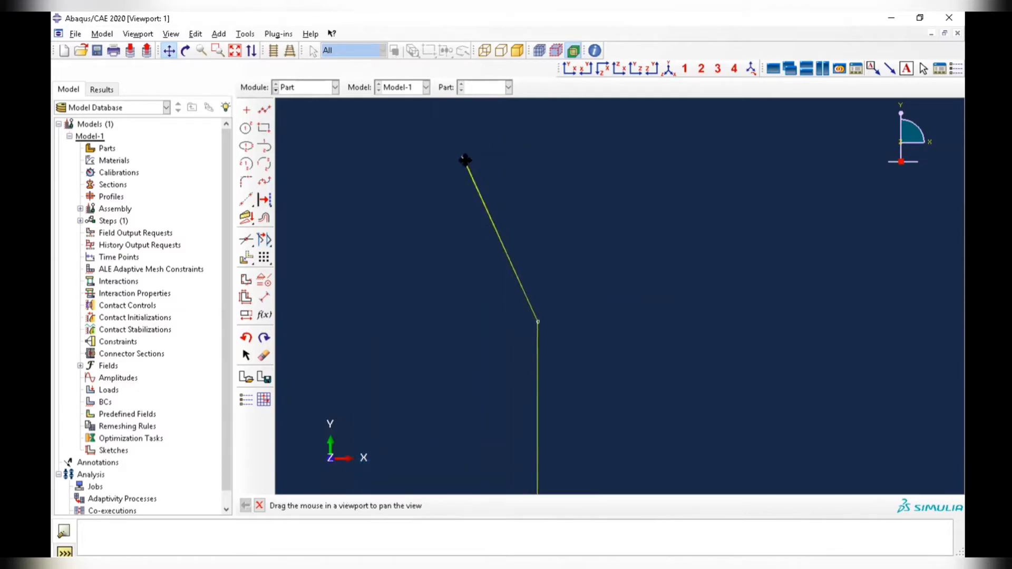
pyautogui.scroll(-5, 463, 113)
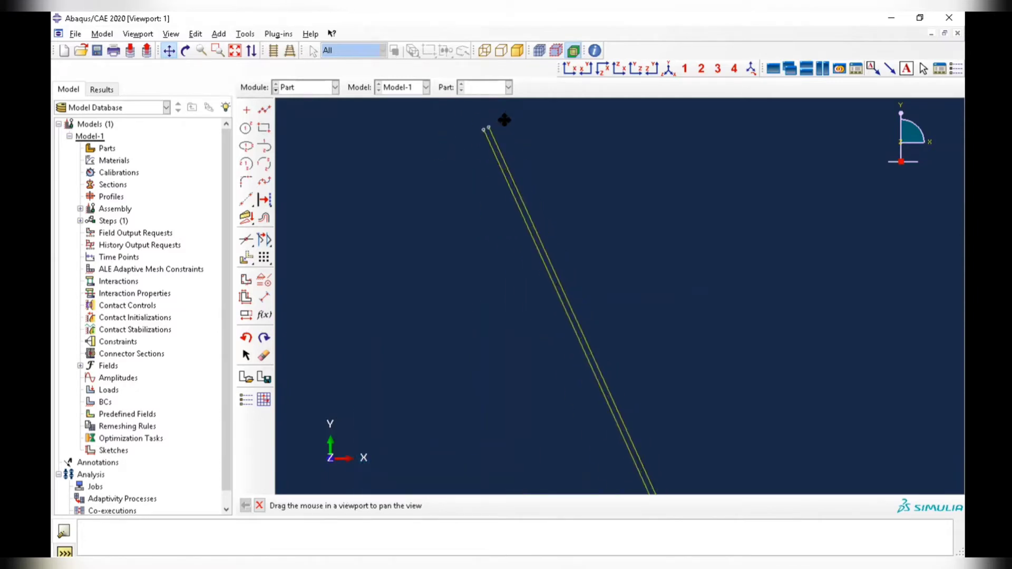
pyautogui.scroll(3, 466, 123)
pyautogui.press('Escape')
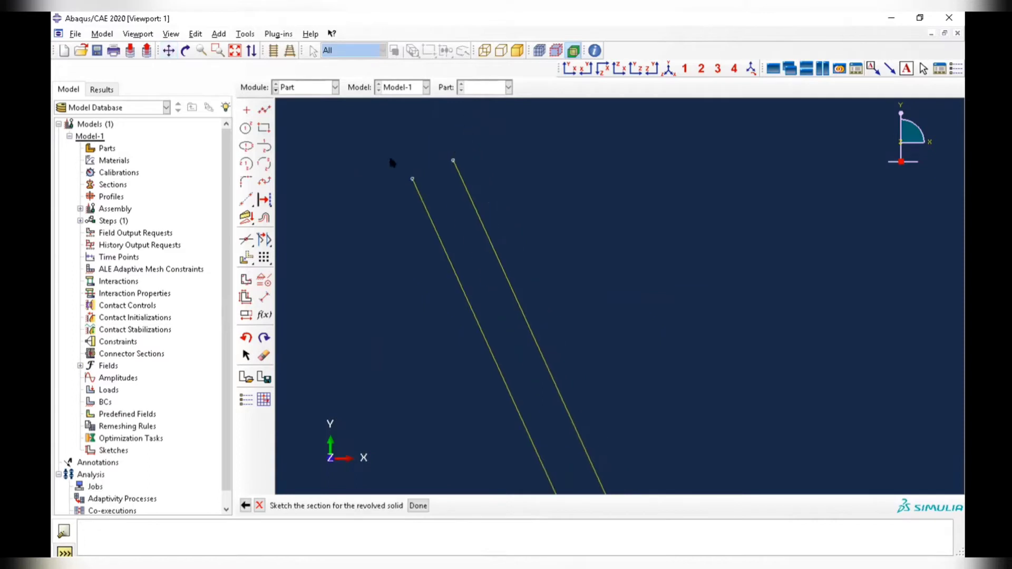
pyautogui.click(264, 110)
pyautogui.click(452, 160)
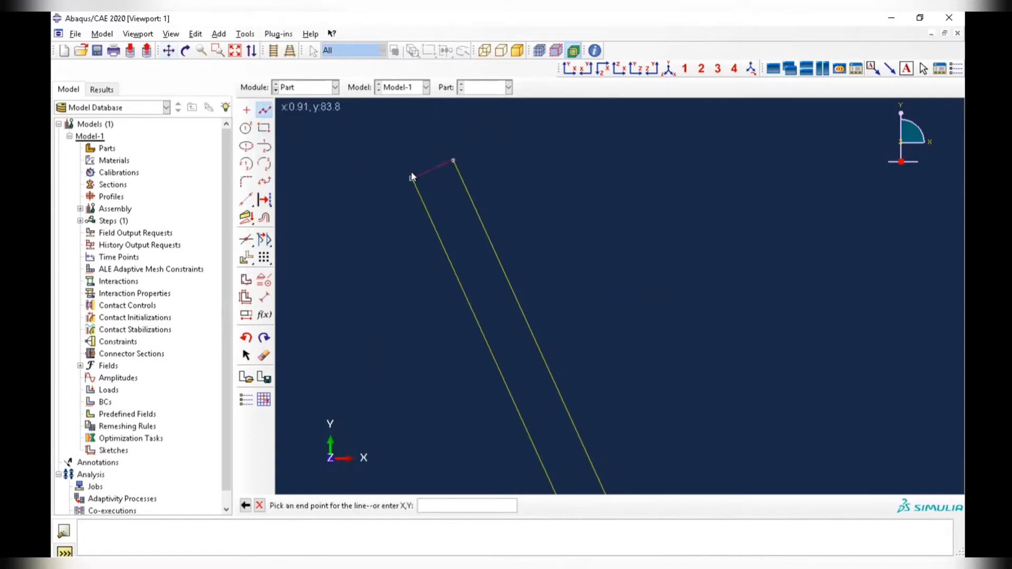
pyautogui.press('Escape')
# Finish the section sketch and revolve it 180 degrees about the vertical construction line.
pyautogui.scroll(-5, 425, 452)
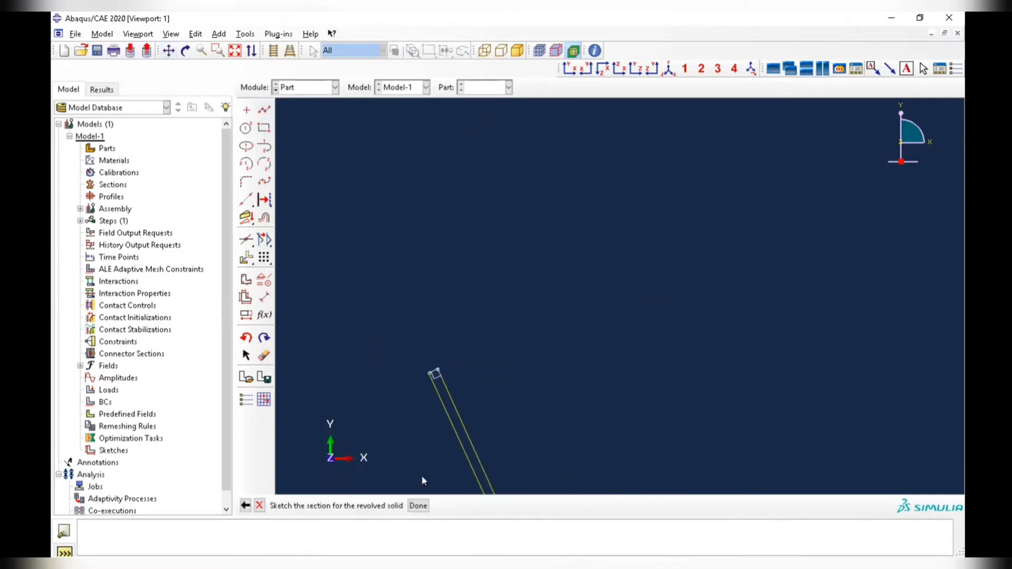
pyautogui.click(168, 51)
pyautogui.moveTo(341, 312)
pyautogui.mouseDown()
pyautogui.moveTo(454, 355)
pyautogui.moveTo(494, 385)
pyautogui.moveTo(490, 330)
pyautogui.moveTo(453, 420)
pyautogui.moveTo(475, 291)
pyautogui.moveTo(484, 288)
pyautogui.moveTo(549, 386)
pyautogui.moveTo(495, 422)
pyautogui.moveTo(483, 461)
pyautogui.moveTo(488, 339)
pyautogui.mouseUp()
pyautogui.scroll(5, 489, 339)
pyautogui.moveTo(430, 438); pyautogui.dragTo(479, 301)
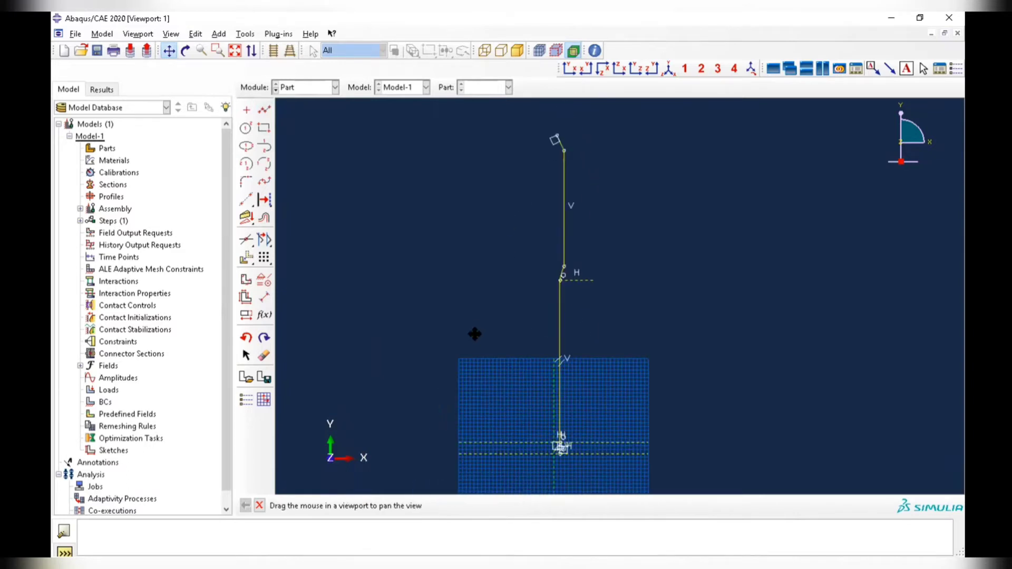
pyautogui.press('Escape')
pyautogui.click(417, 505)
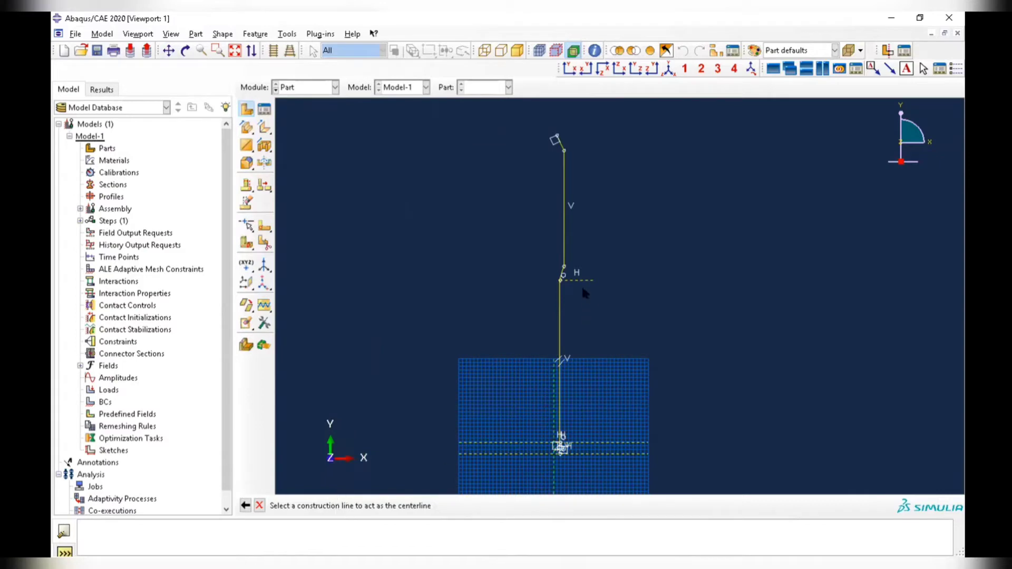
pyautogui.click(552, 398)
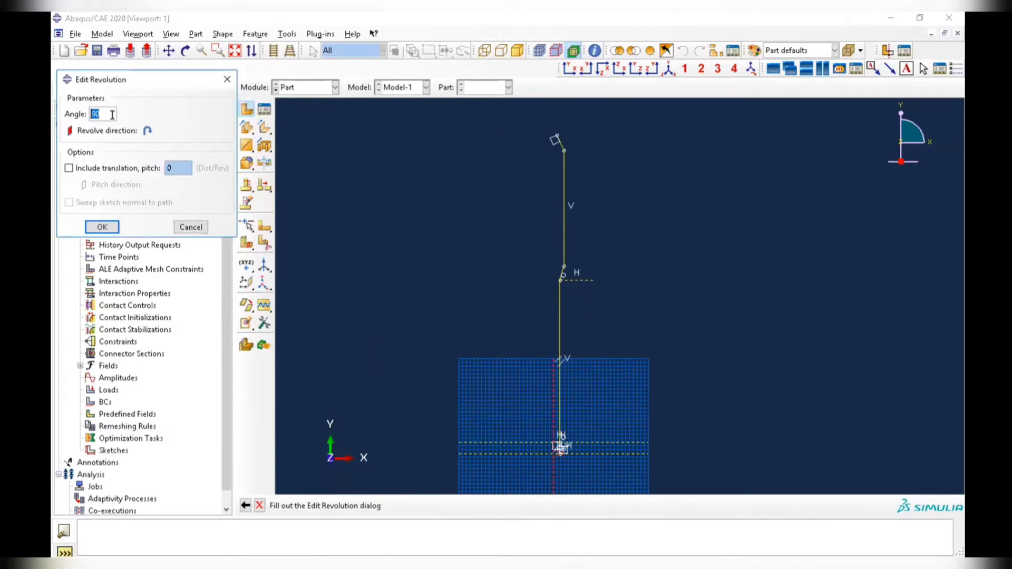
pyautogui.write('180')
pyautogui.click(102, 227)
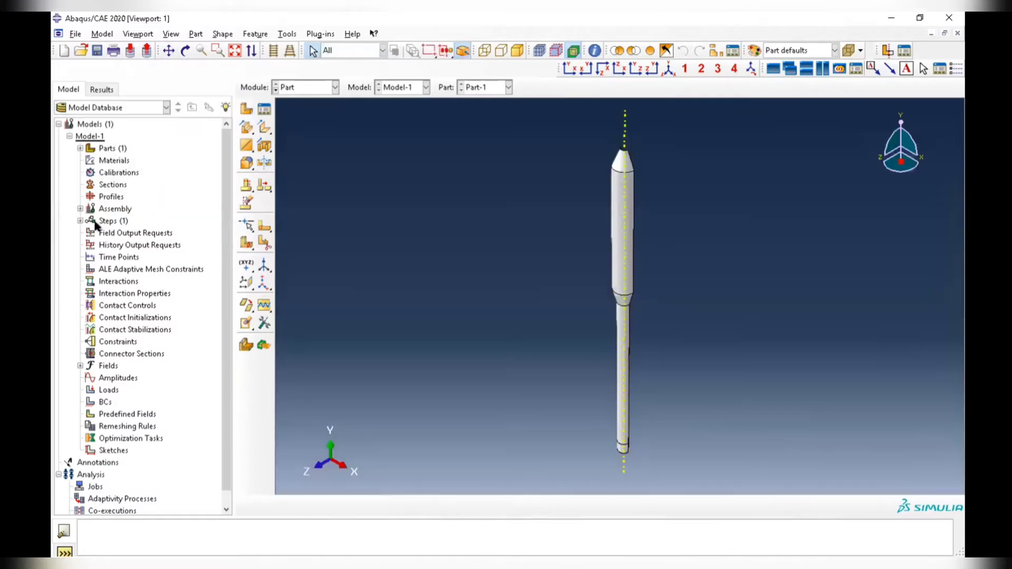
pyautogui.click(185, 51)
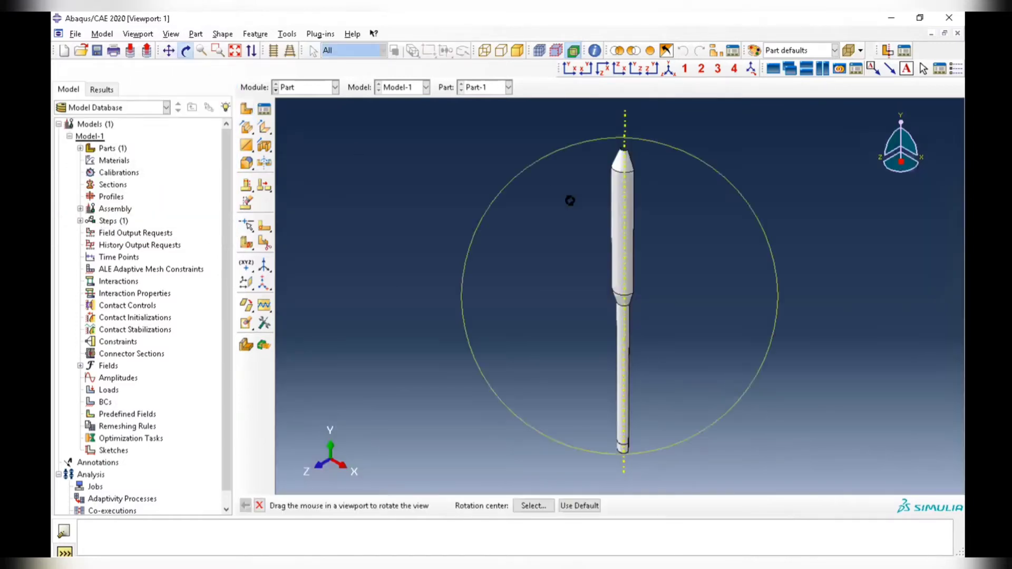
pyautogui.moveTo(604, 236); pyautogui.dragTo(617, 203)
pyautogui.press('Escape')
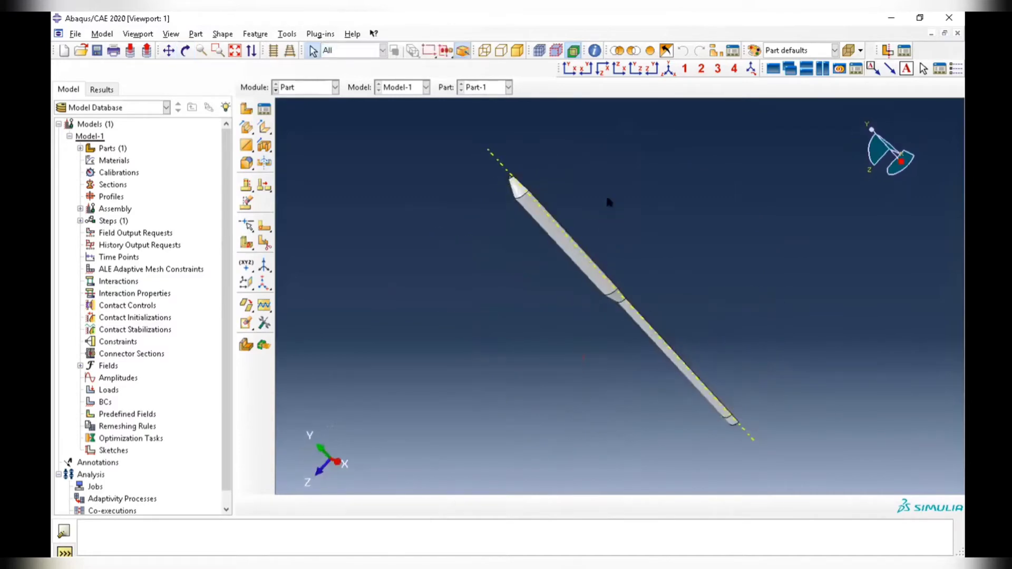
# Check the current work directory setting and the input files stored in the pj model folder.
pyautogui.moveTo(556, 24)
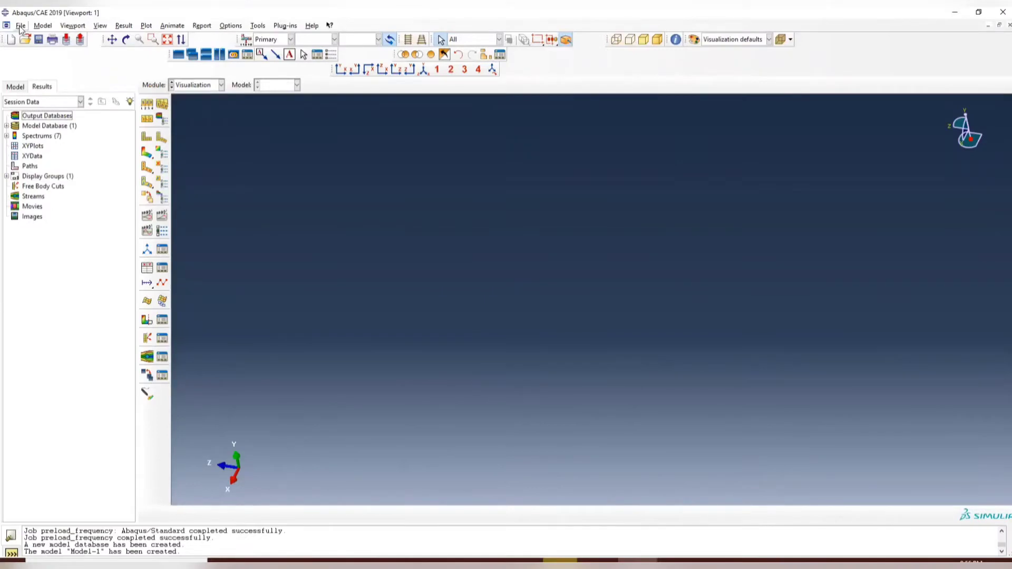
pyautogui.click(20, 25)
pyautogui.click(47, 70)
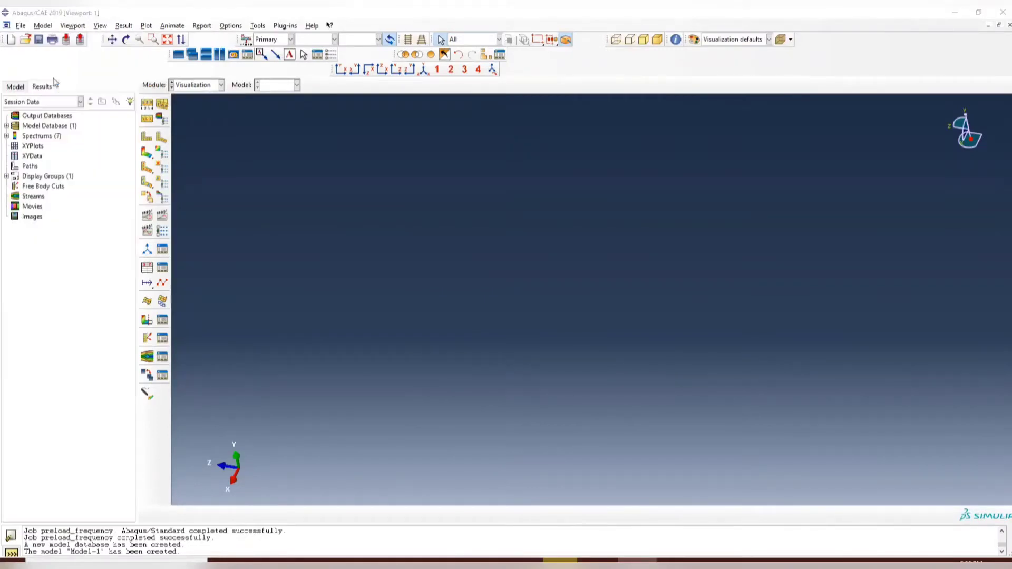
pyautogui.moveTo(504, 240); pyautogui.dragTo(562, 242)
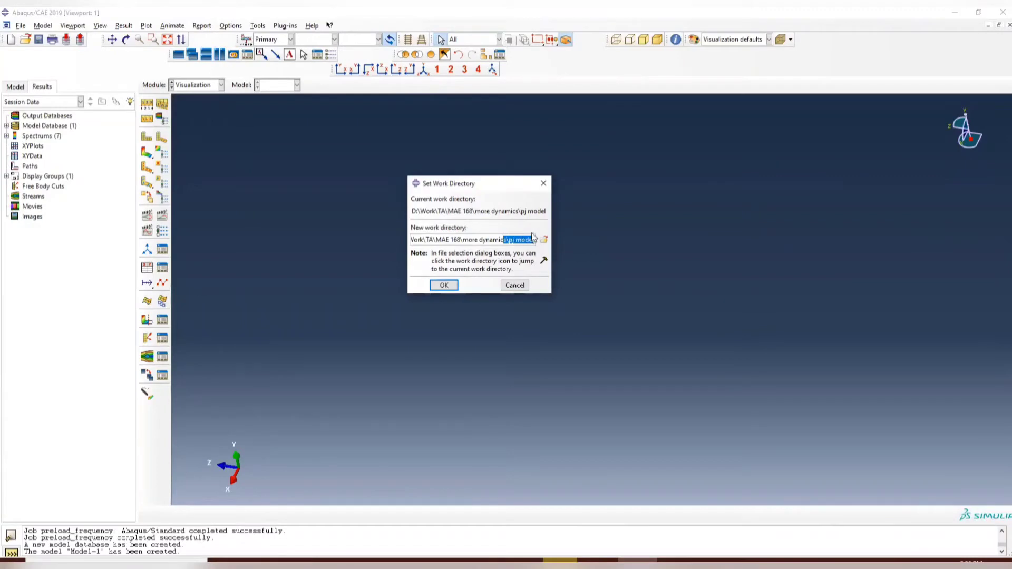
pyautogui.click(544, 183)
pyautogui.click(344, 563)
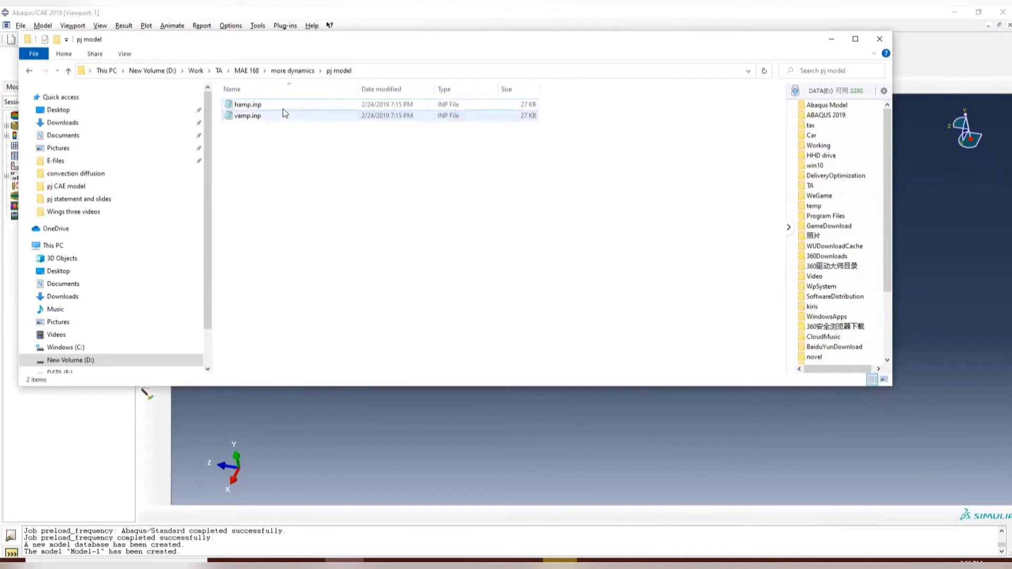
pyautogui.click(832, 39)
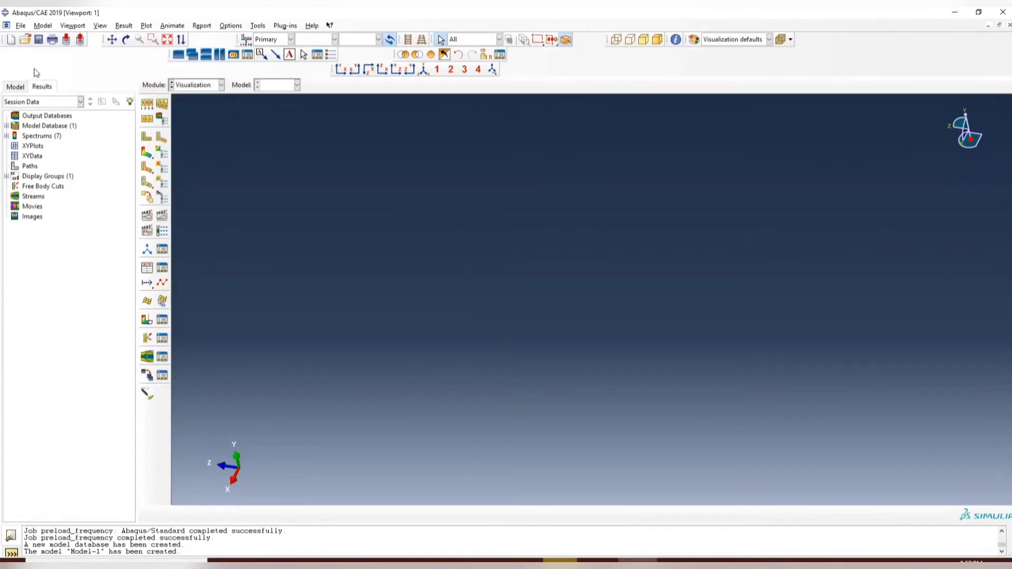
# In the Part module, create a 3D deformable shell revolution part named LV with an approximate size of 6000.
pyautogui.click(7, 126)
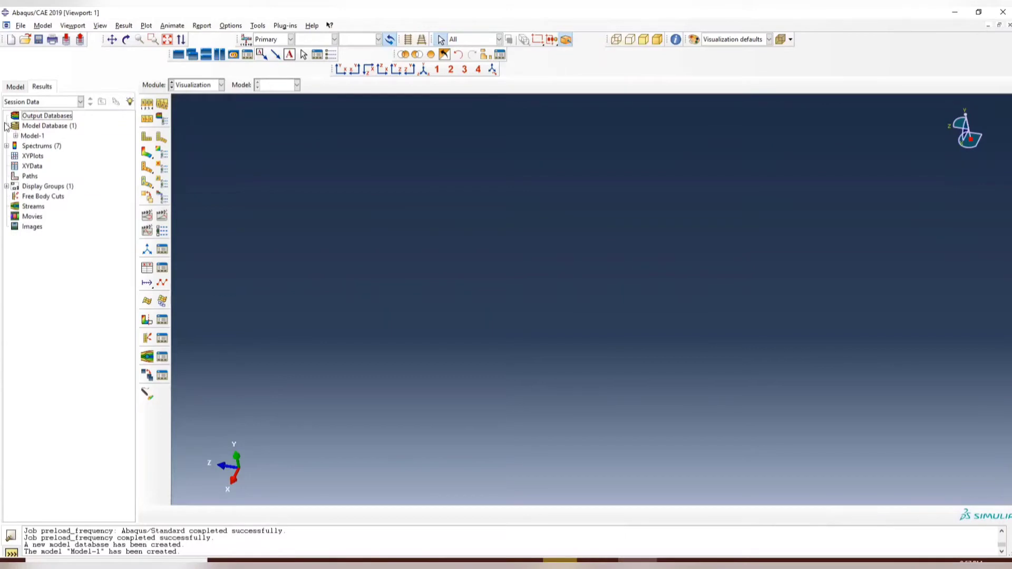
pyautogui.click(203, 85)
pyautogui.click(204, 100)
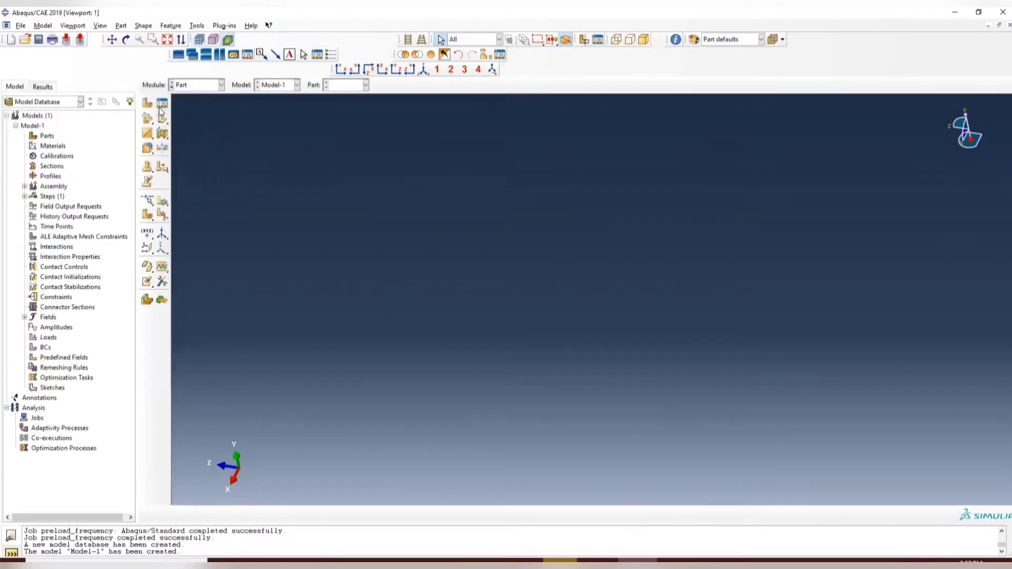
pyautogui.click(148, 103)
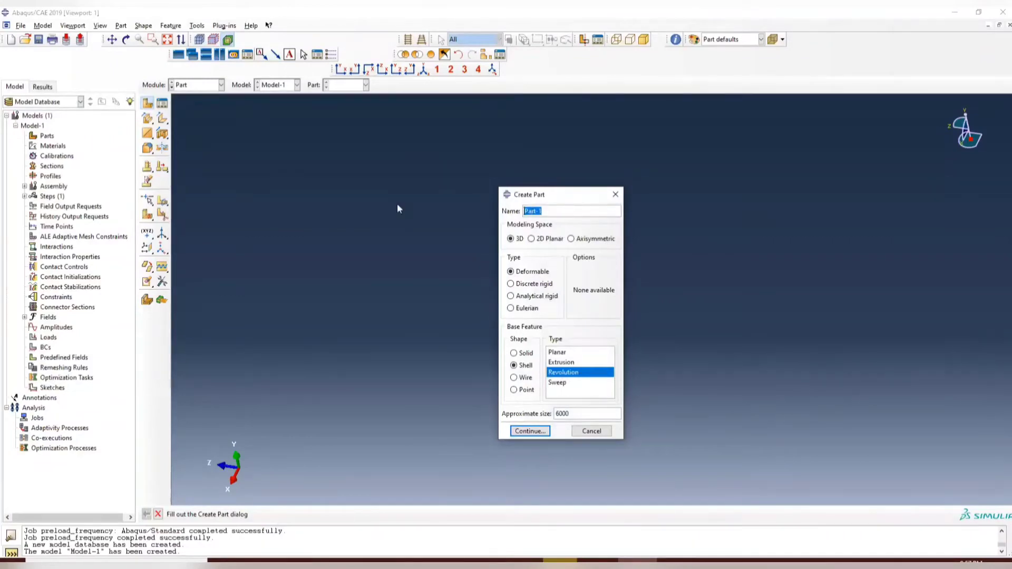
pyautogui.write('LV')
pyautogui.click(525, 369)
pyautogui.moveTo(573, 413); pyautogui.dragTo(498, 412)
pyautogui.click(582, 373)
pyautogui.moveTo(567, 413); pyautogui.dragTo(522, 415)
pyautogui.hotkey('alt', 'Tab')
pyautogui.hotkey('alt', 'Tab')
pyautogui.hotkey('alt', 'Tab')
pyautogui.click(530, 431)
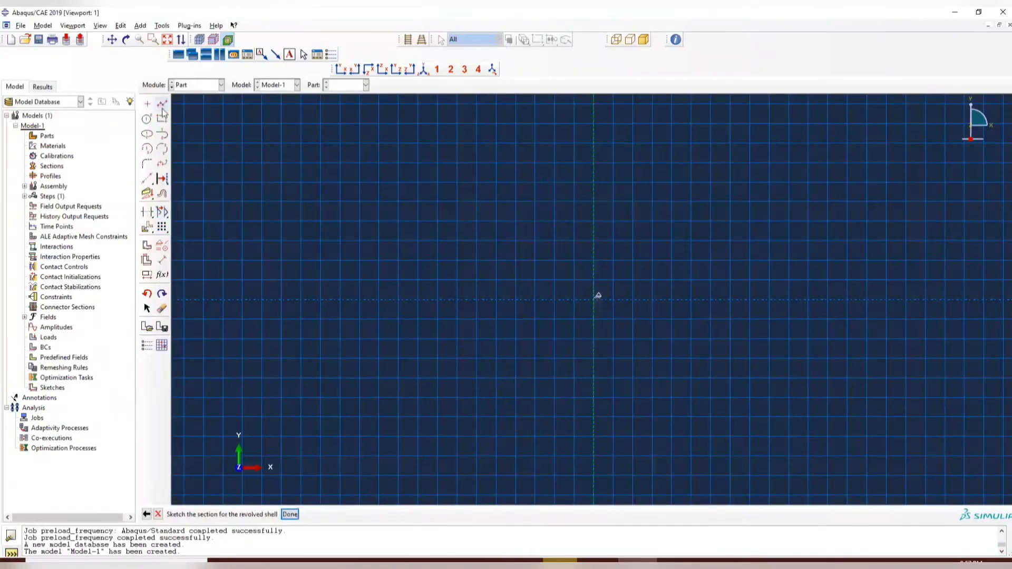
# Place isolated sketch points for the lowest section at (66, 0) and (66, 120), using the coordinates on the model description slide.
pyautogui.click(148, 103)
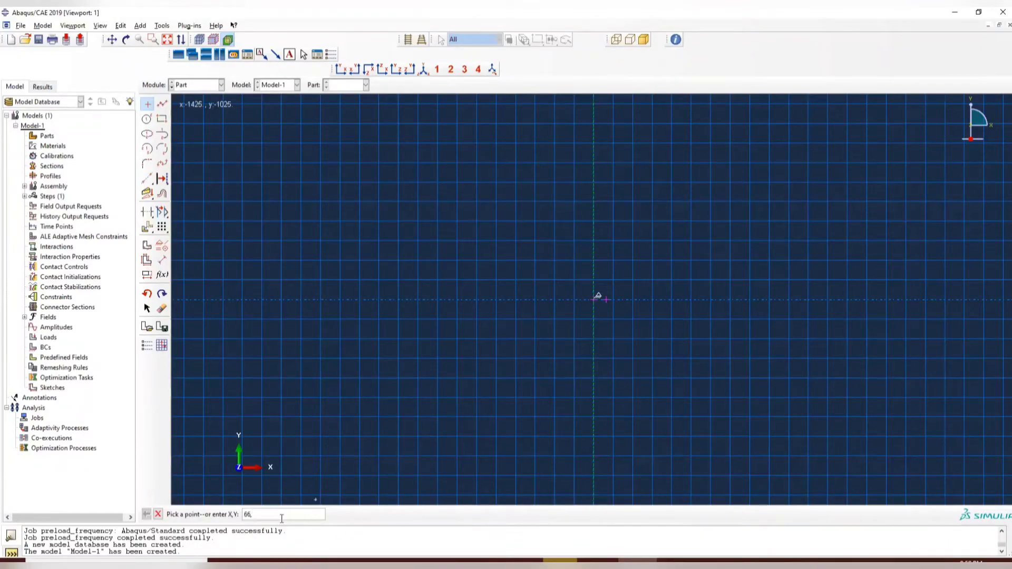
pyautogui.hotkey('alt', 'Tab')
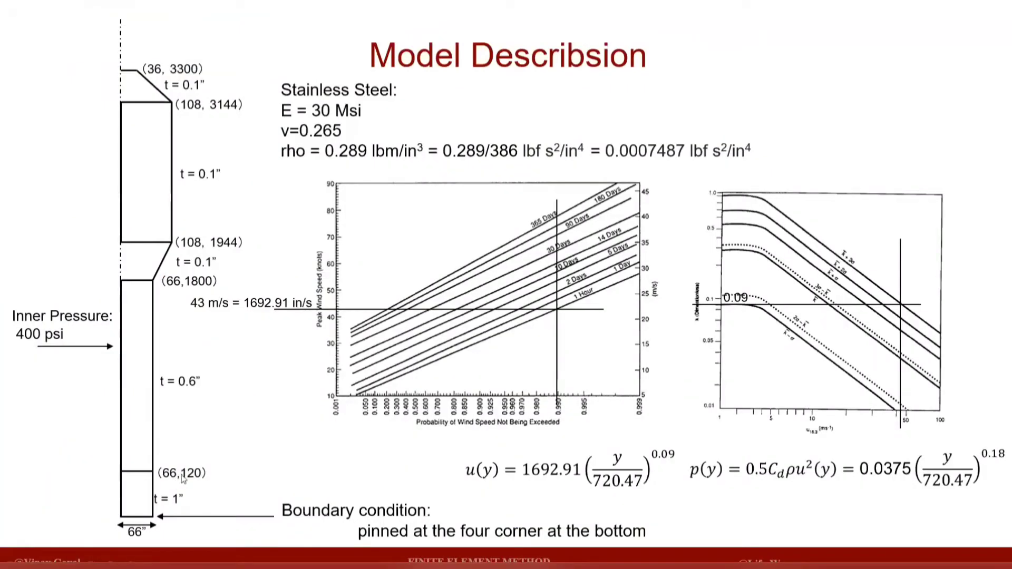
pyautogui.hotkey('alt', 'Tab')
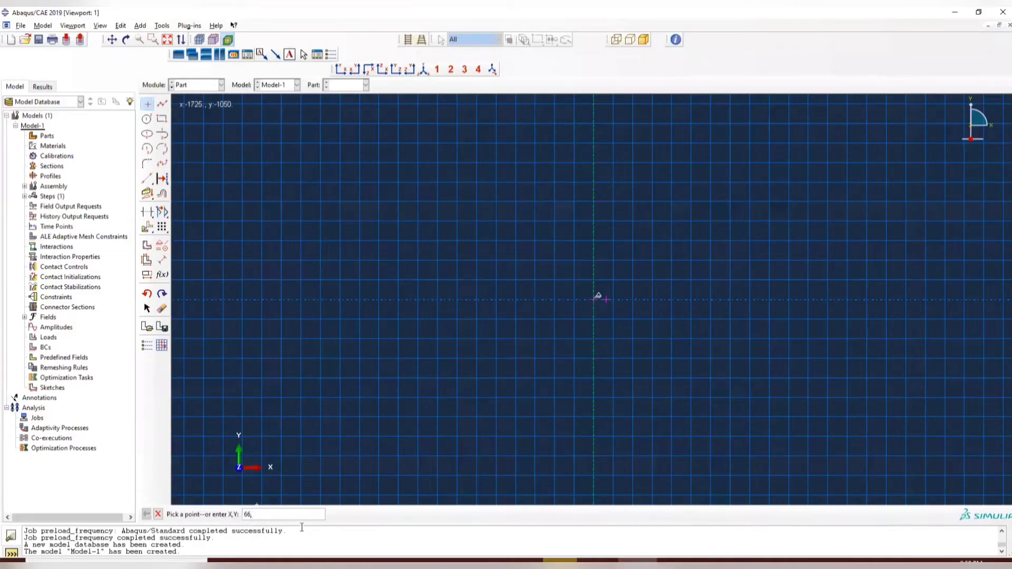
pyautogui.press('Return')
# Add sketch points for the lower transition at (66, 1800), (108, 1944) and (0, 1944).
pyautogui.write('6,1800')
pyautogui.press('Return')
pyautogui.press('Return')
pyautogui.write('106')
pyautogui.write(',1944')
pyautogui.press('Return')
pyautogui.write('0,1944')
pyautogui.press('Return')
# Add the upper profile points at (108, 3144), (0, 3144), (36, 3300) and (0, 3300).
pyautogui.scroll(-4, 574, 427)
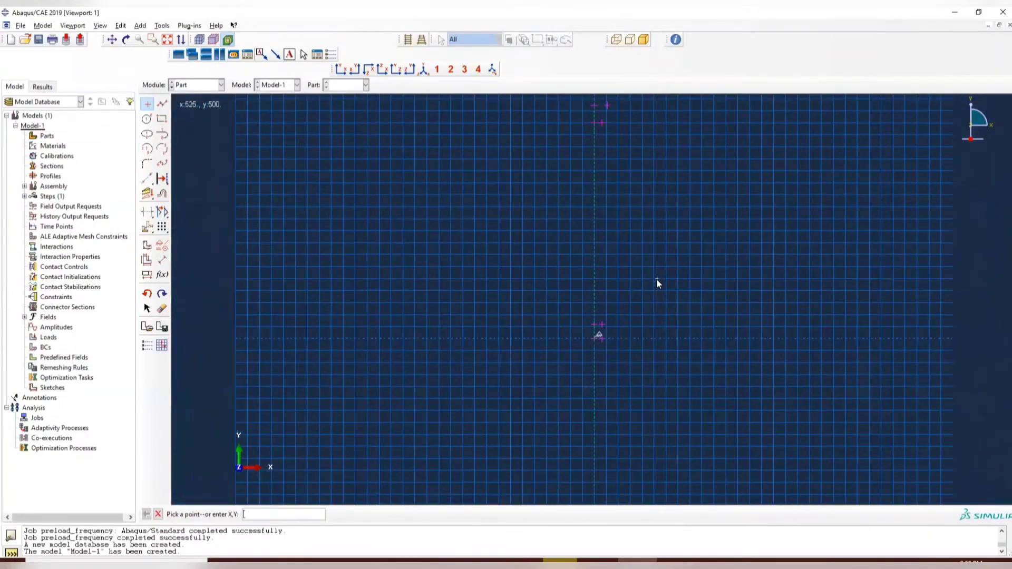
pyautogui.keyDown('ctrl'); pyautogui.keyDown('alt'); pyautogui.moveTo(686, 236); pyautogui.dragTo(638, 334, button='middle'); pyautogui.keyUp('alt'); pyautogui.keyUp('ctrl')
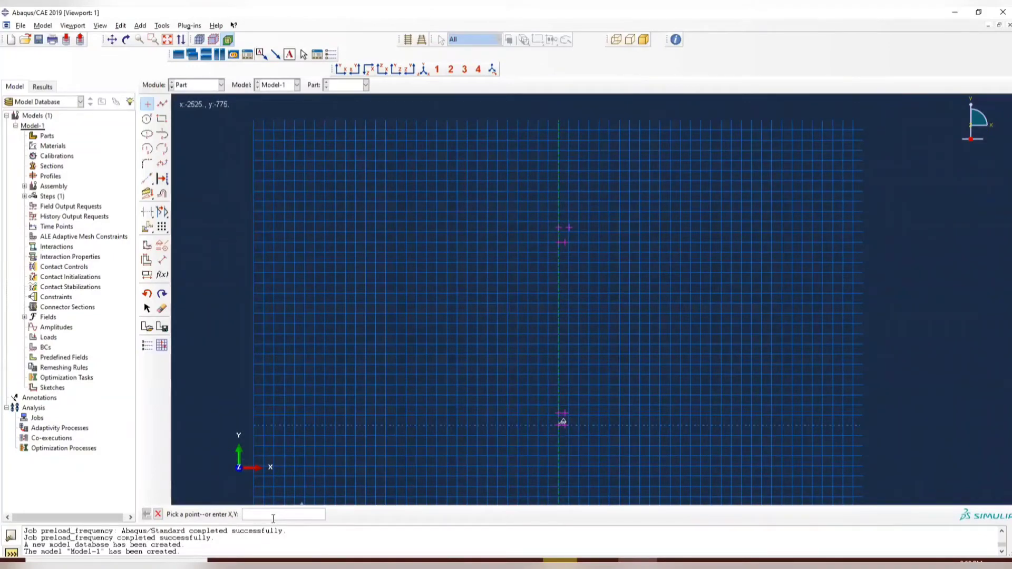
pyautogui.write('108,3144')
pyautogui.press('Return')
pyautogui.write('0,3144')
pyautogui.press('Return')
pyautogui.press('Return')
pyautogui.write('0,3300')
pyautogui.press('Return')
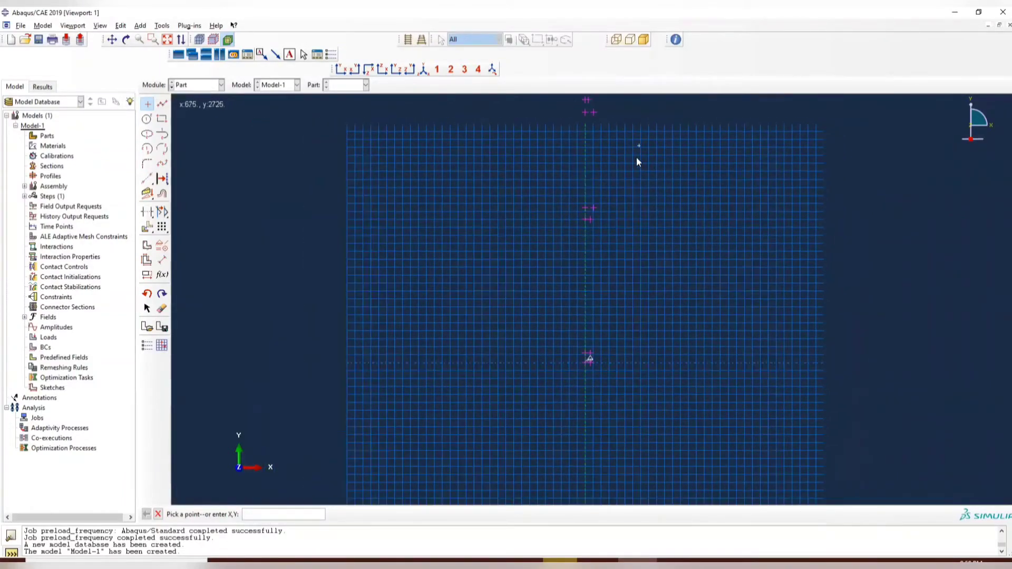
# Draw connected profile lines from the origin through (66, 0) to (66, 120), snapping to the isolated points, following the model description slide.
pyautogui.click(162, 103)
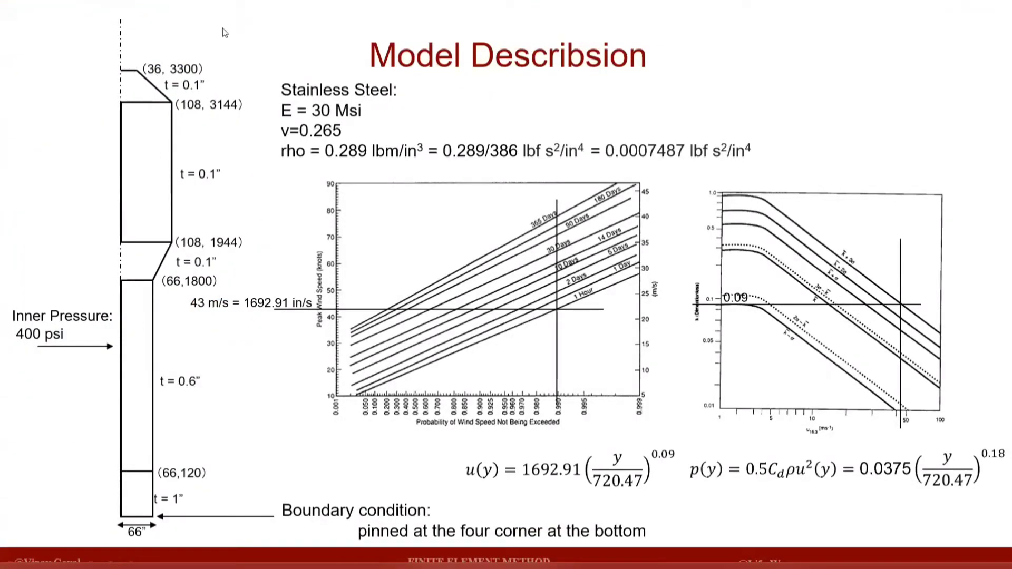
pyautogui.press('super')
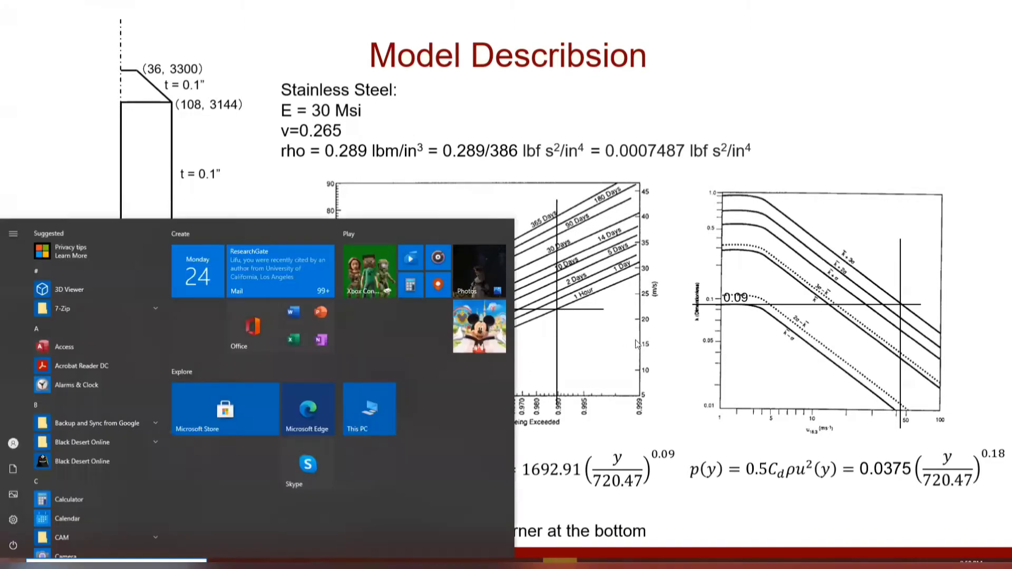
pyautogui.press('super')
pyautogui.hotkey('alt', 'Tab')
pyautogui.scroll(3, 552, 401)
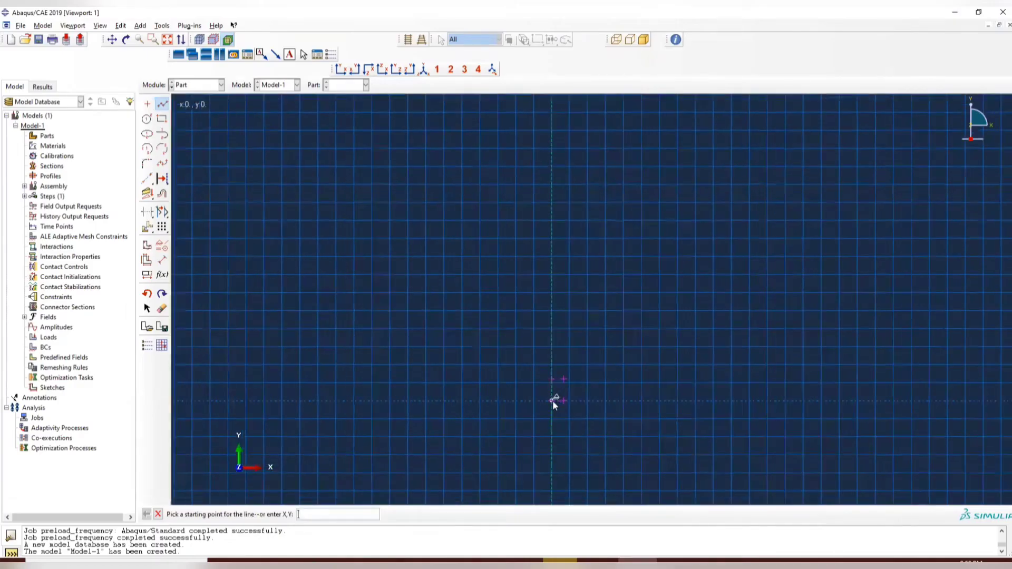
pyautogui.click(552, 401)
pyautogui.click(568, 371)
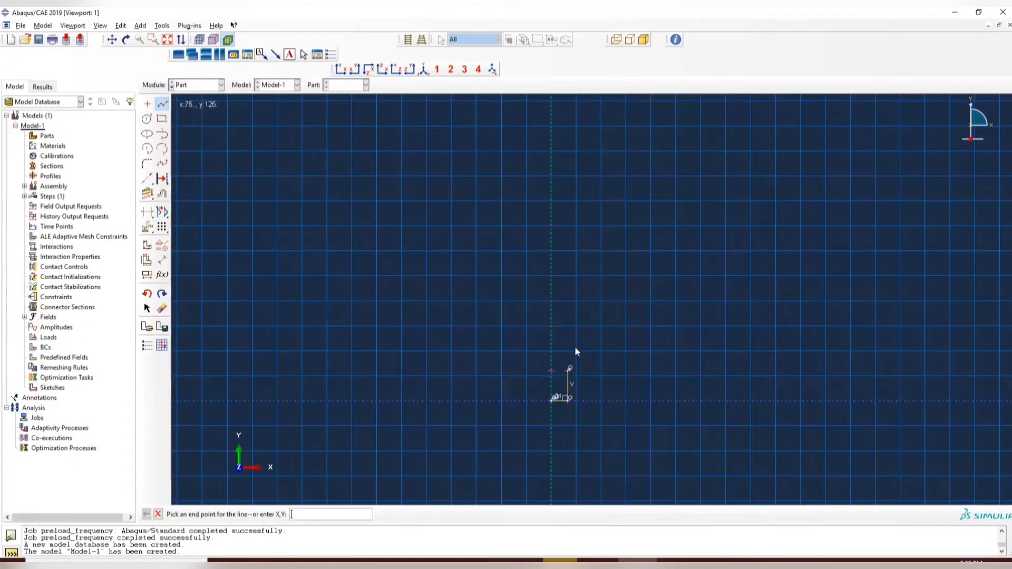
# Continue the outer profile through the points (66, 1800), (108, 1944), (108, 3144) and (36, 3300), ending on the axis at (0, 3300).
pyautogui.scroll(-2, 578, 288)
pyautogui.scroll(-1, 616, 193)
pyautogui.keyDown('ctrl'); pyautogui.keyDown('alt'); pyautogui.moveTo(615, 195); pyautogui.dragTo(594, 452, button='middle'); pyautogui.keyUp('alt'); pyautogui.keyUp('ctrl')
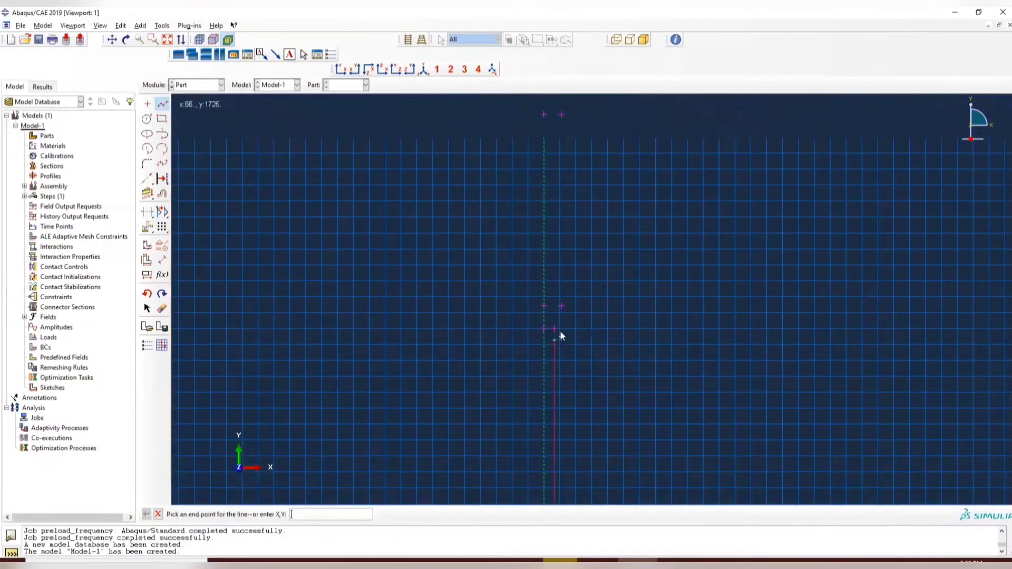
pyautogui.click(556, 325)
pyautogui.click(563, 304)
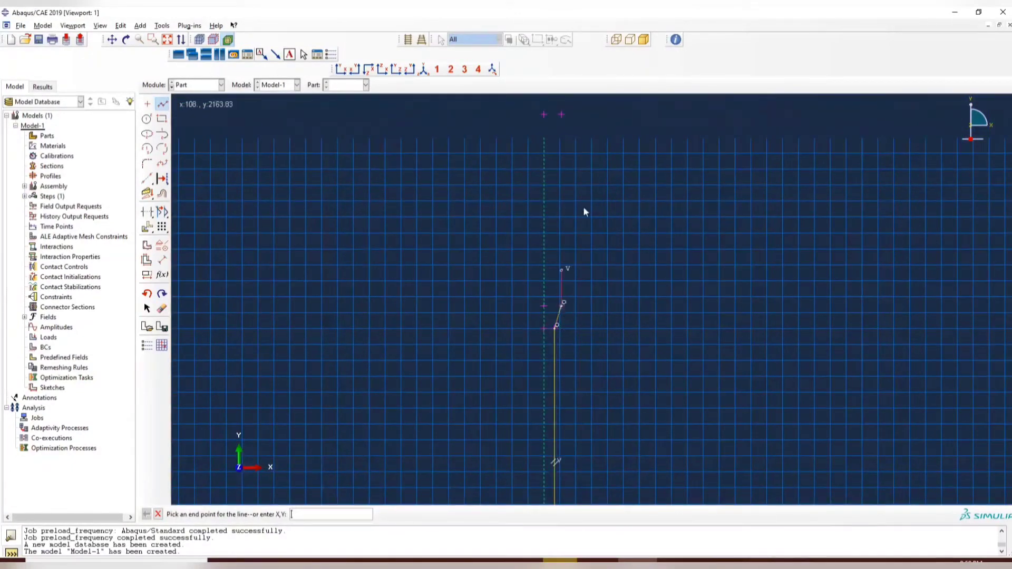
pyautogui.click(563, 118)
pyautogui.keyDown('ctrl'); pyautogui.keyDown('alt'); pyautogui.moveTo(594, 124); pyautogui.dragTo(640, 366, button='middle'); pyautogui.keyUp('alt'); pyautogui.keyUp('ctrl')
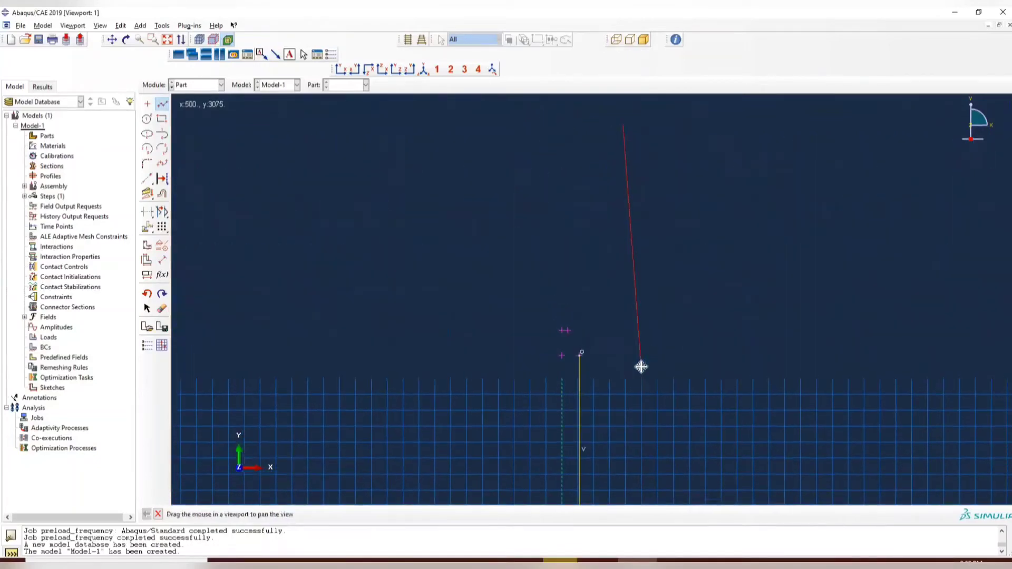
pyautogui.click(564, 329)
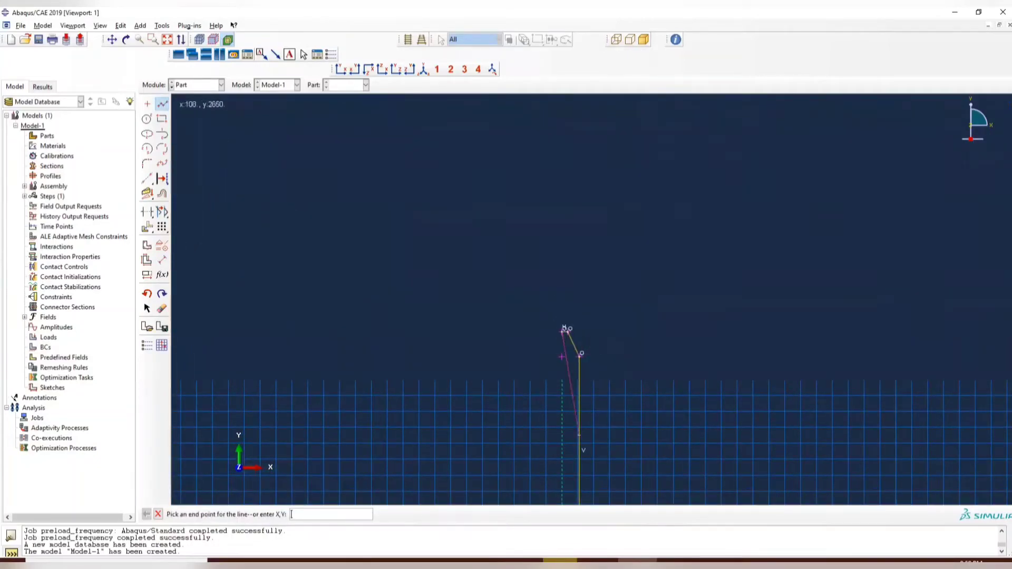
pyautogui.click(158, 514)
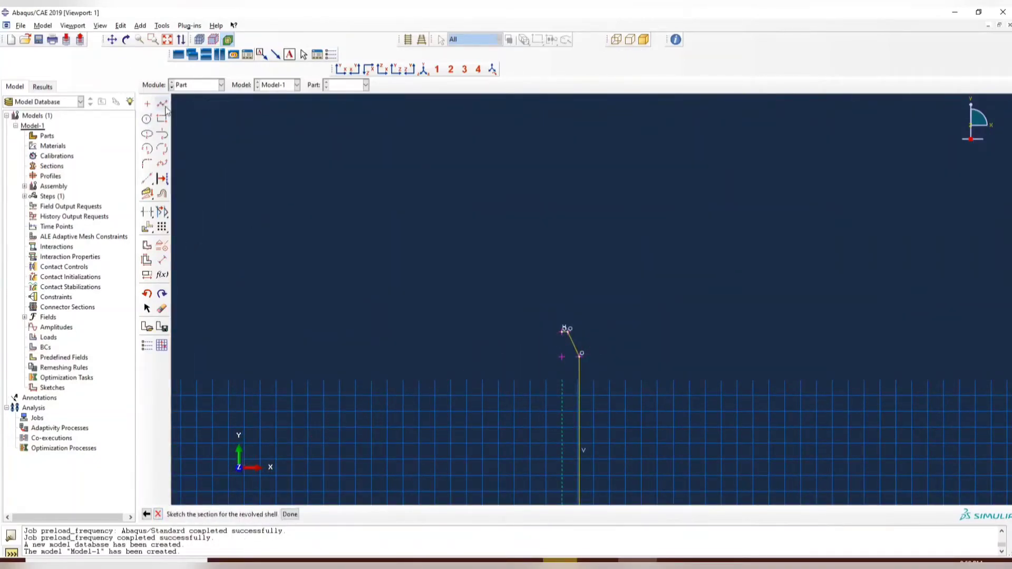
# Draw horizontal lines between the revolution axis and the outer profile at y = 3144 and y = 1944.
pyautogui.scroll(-4, 558, 373)
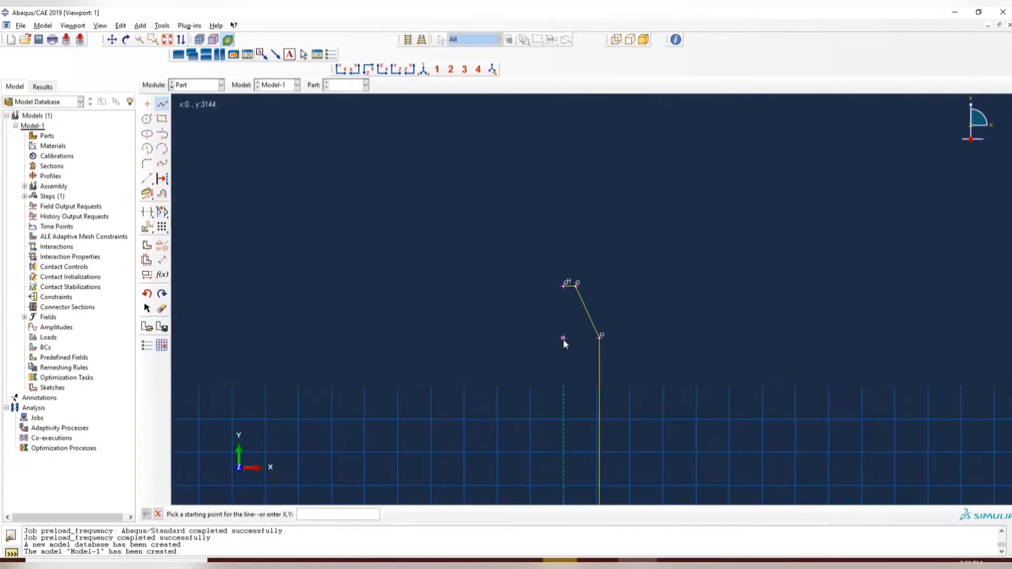
pyautogui.click(601, 337)
pyautogui.click(601, 338)
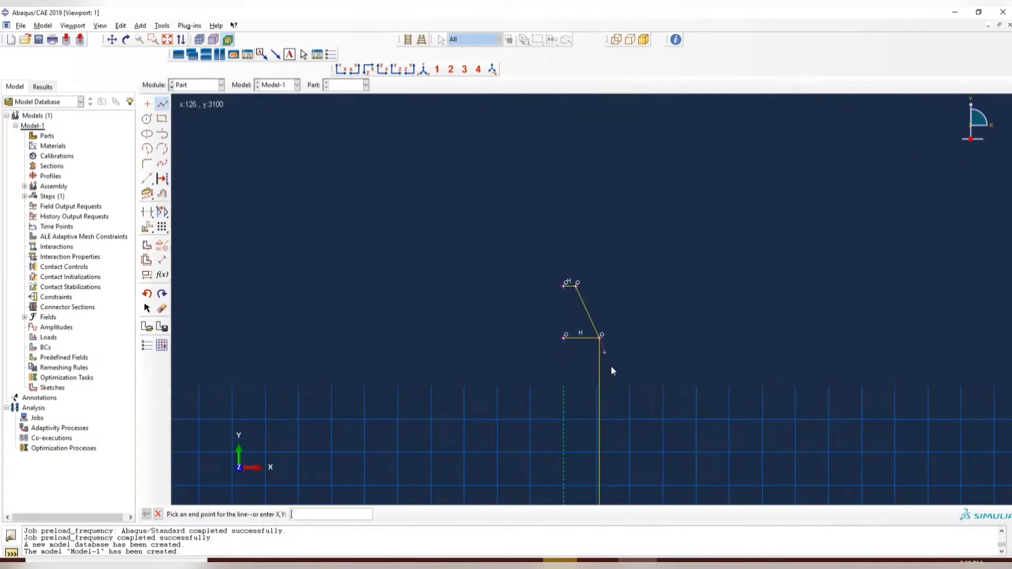
pyautogui.click(163, 105)
pyautogui.click(162, 106)
pyautogui.keyDown('ctrl'); pyautogui.keyDown('alt'); pyautogui.moveTo(656, 419); pyautogui.dragTo(649, 145, button='middle'); pyautogui.keyUp('alt'); pyautogui.keyUp('ctrl')
pyautogui.keyDown('ctrl'); pyautogui.keyDown('alt'); pyautogui.moveTo(647, 441); pyautogui.dragTo(637, 397, button='middle'); pyautogui.keyUp('alt'); pyautogui.keyUp('ctrl')
pyautogui.click(580, 420)
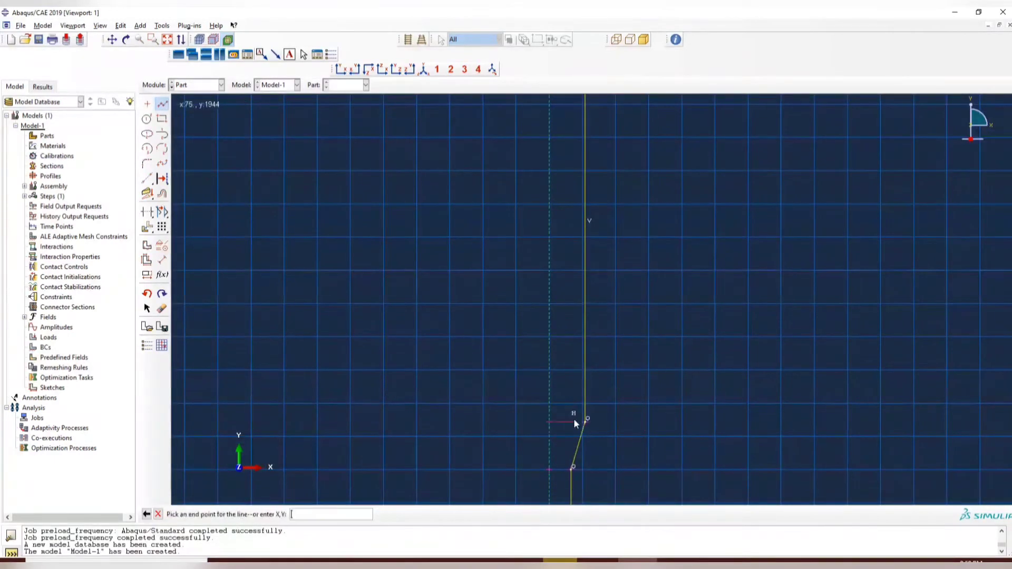
pyautogui.click(162, 105)
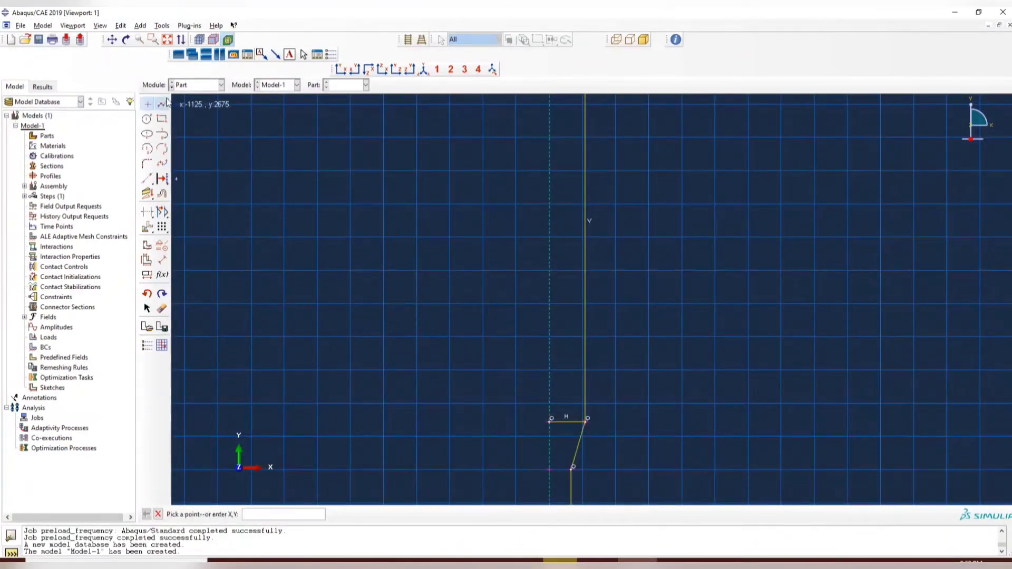
# Draw horizontal lines from the revolution axis to the outer profile at y = 1800 and y = 120.
pyautogui.click(162, 105)
pyautogui.click(550, 467)
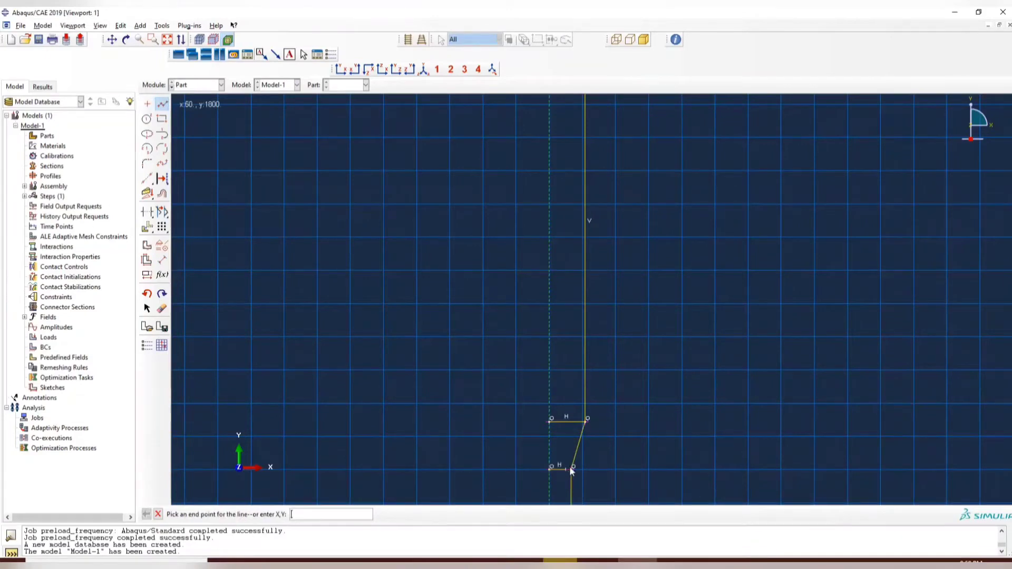
pyautogui.click(573, 467)
pyautogui.moveTo(708, 460)
pyautogui.keyDown('ctrl'); pyautogui.keyDown('alt'); pyautogui.mouseDown(button='middle')
pyautogui.moveTo(698, 136)
pyautogui.moveTo(630, 171)
pyautogui.mouseUp(button='middle'); pyautogui.keyUp('alt'); pyautogui.keyUp('ctrl')
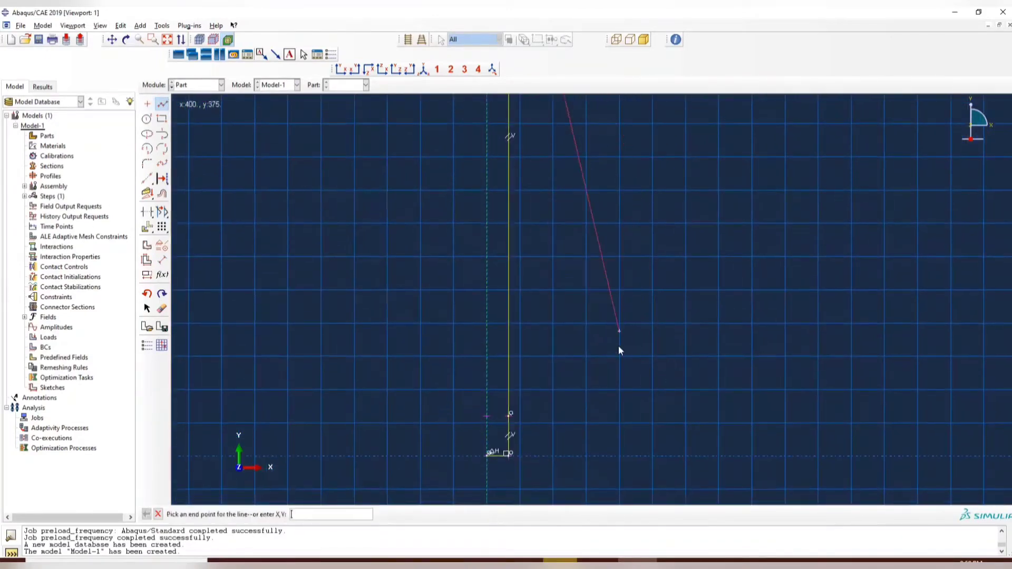
pyautogui.click(148, 104)
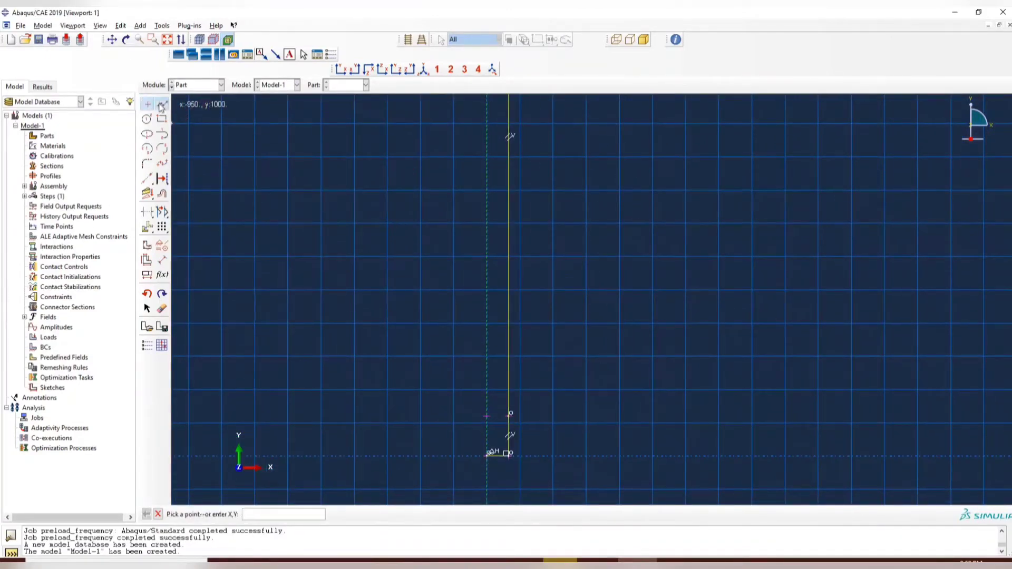
pyautogui.click(162, 104)
pyautogui.click(486, 415)
pyautogui.click(510, 413)
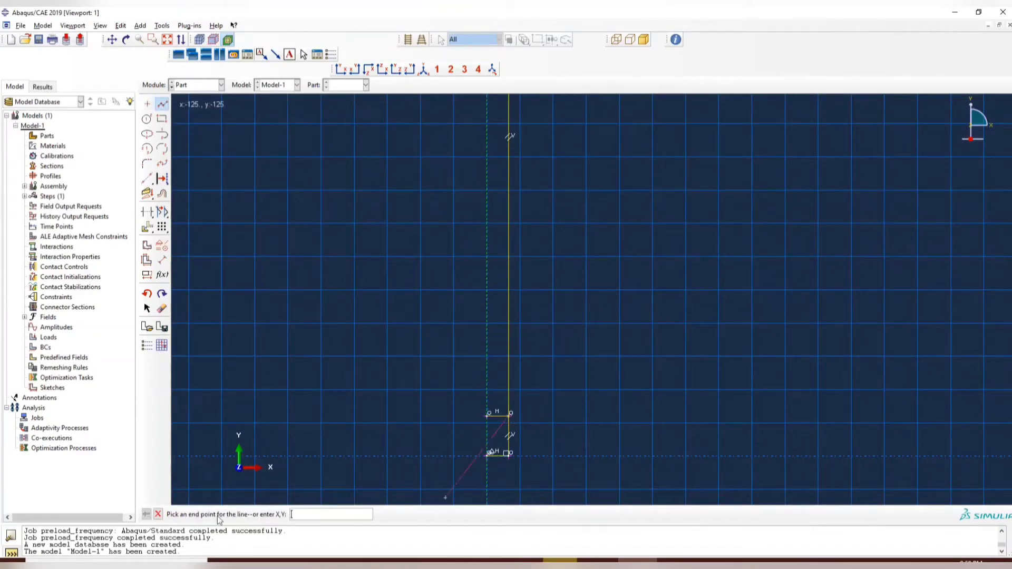
pyautogui.click(158, 515)
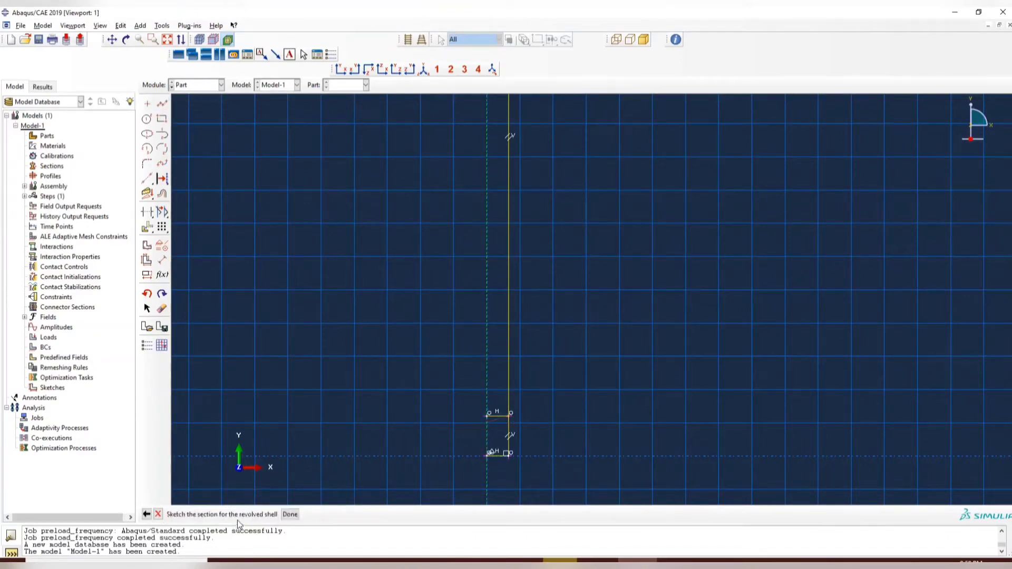
# Finish the section sketch and revolve it through 360 degrees to form the shell part.
pyautogui.click(289, 515)
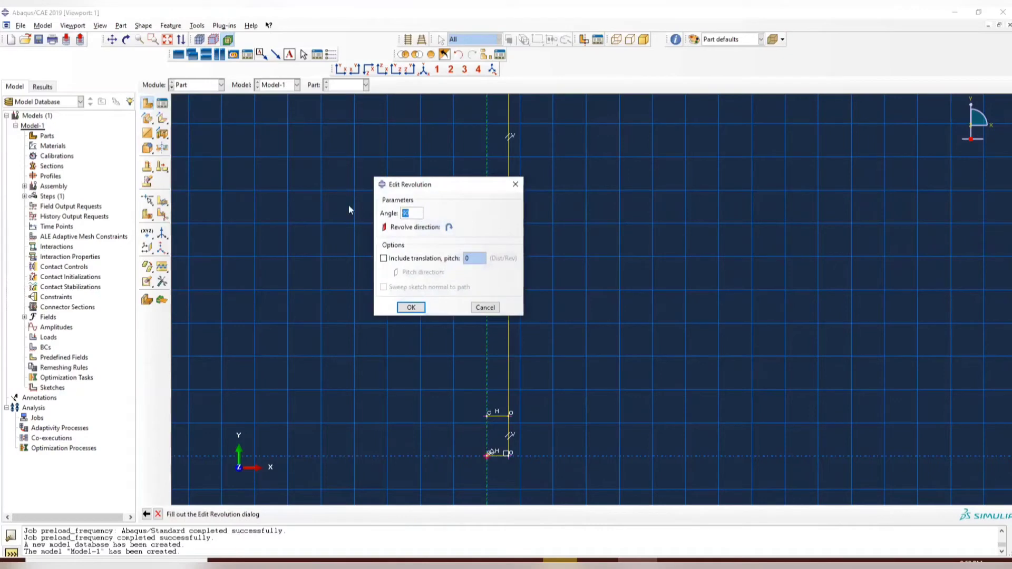
pyautogui.write('360')
pyautogui.click(414, 309)
pyautogui.keyDown('ctrl'); pyautogui.keyDown('alt'); pyautogui.moveTo(635, 319); pyautogui.dragTo(656, 256); pyautogui.keyUp('alt'); pyautogui.keyUp('ctrl')
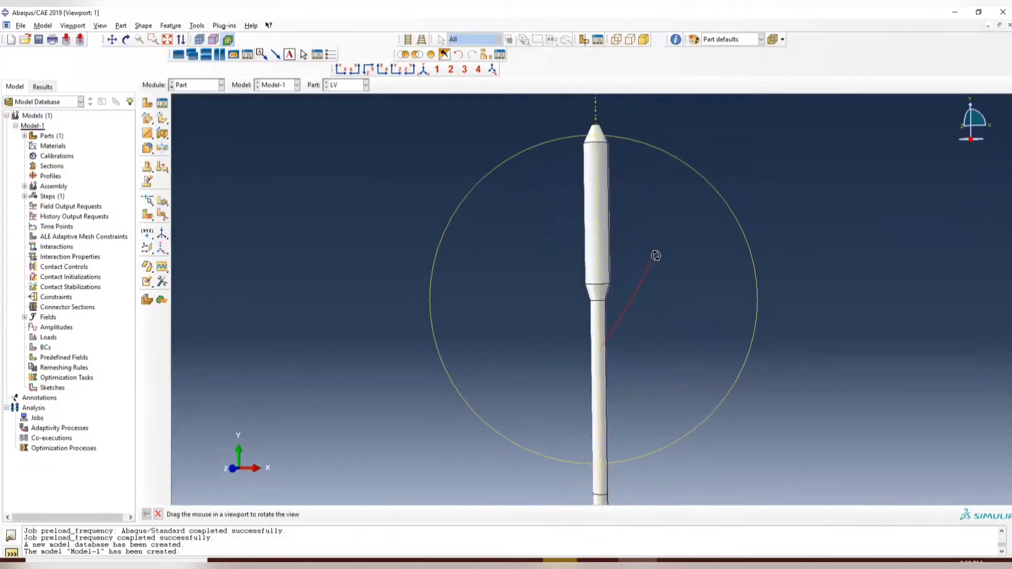
# In the Property module, create a material named SS with the slide's mass density of 0.0007487.
pyautogui.click(195, 85)
pyautogui.click(190, 108)
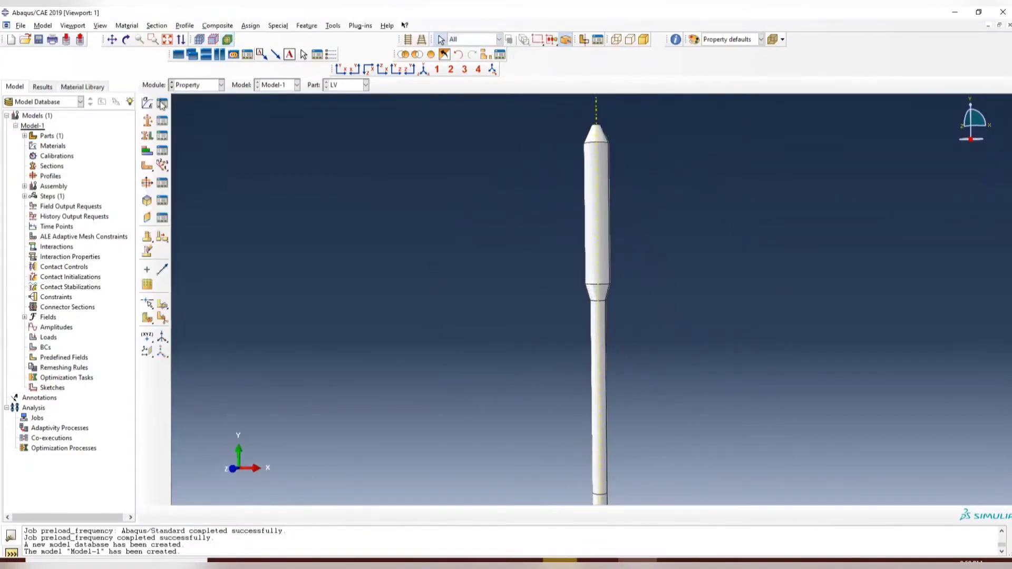
pyautogui.click(162, 104)
pyautogui.click(434, 159)
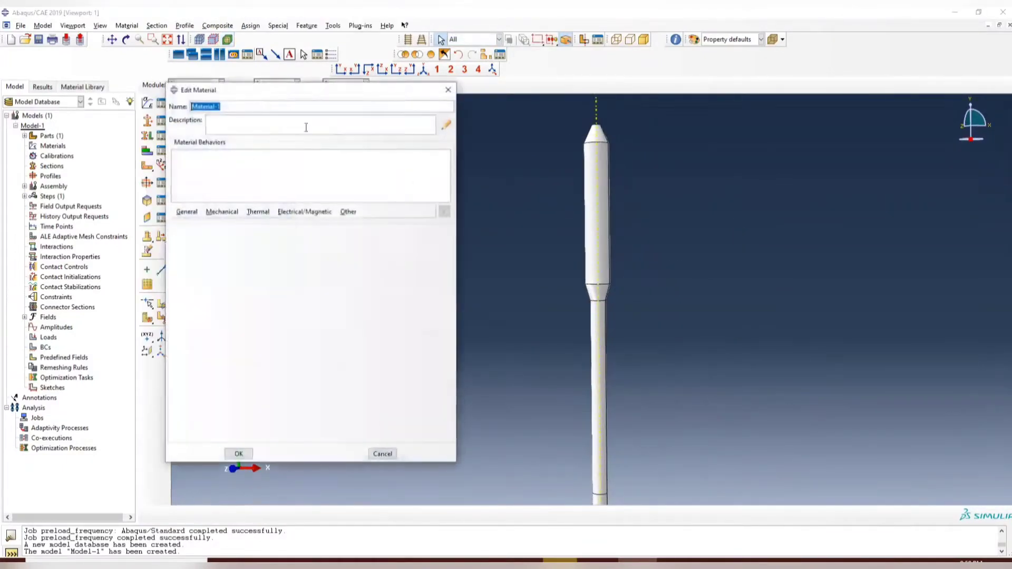
pyautogui.write('SS')
pyautogui.click(188, 211)
pyautogui.click(199, 222)
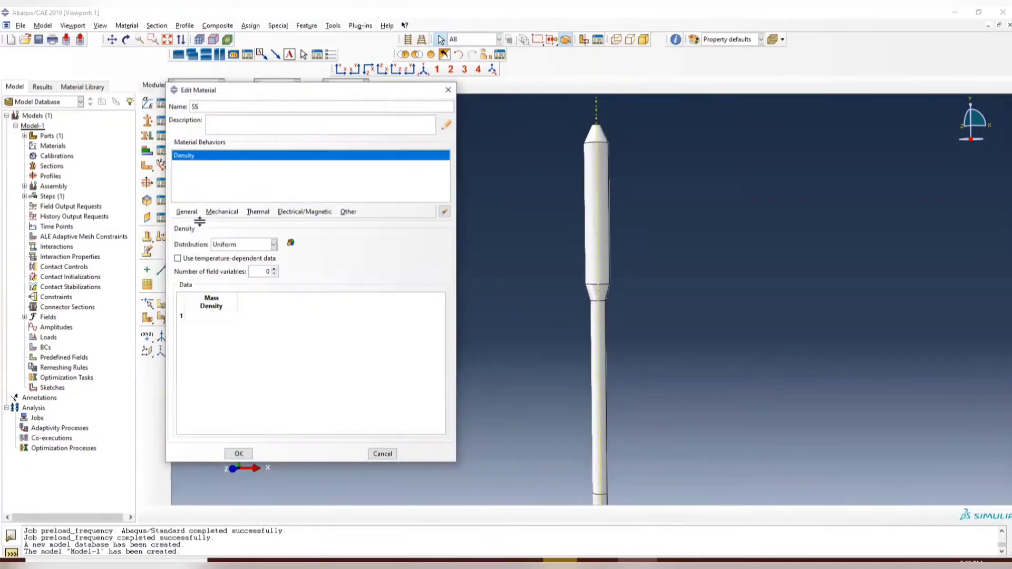
pyautogui.hotkey('alt', 'Tab')
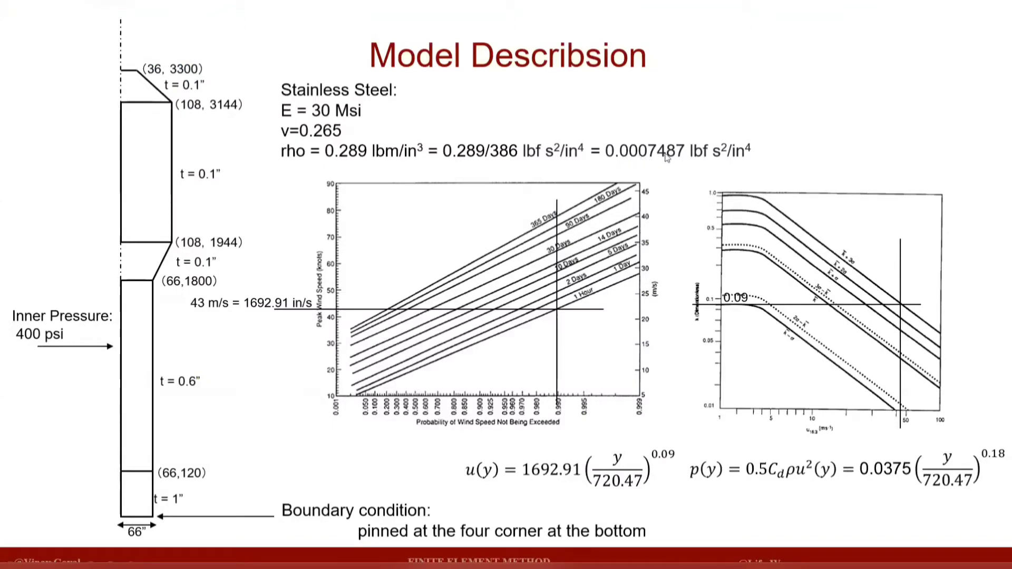
pyautogui.hotkey('alt', 'Tab')
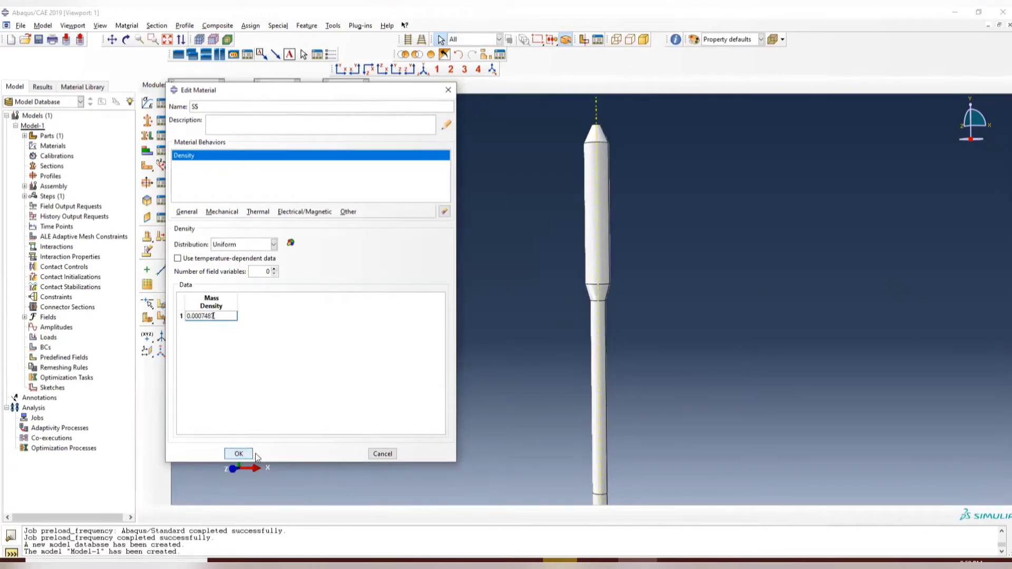
# Add isotropic elasticity to material SS with Young's modulus 30e6 and Poisson's ratio 0.265, and save the material.
pyautogui.click(222, 212)
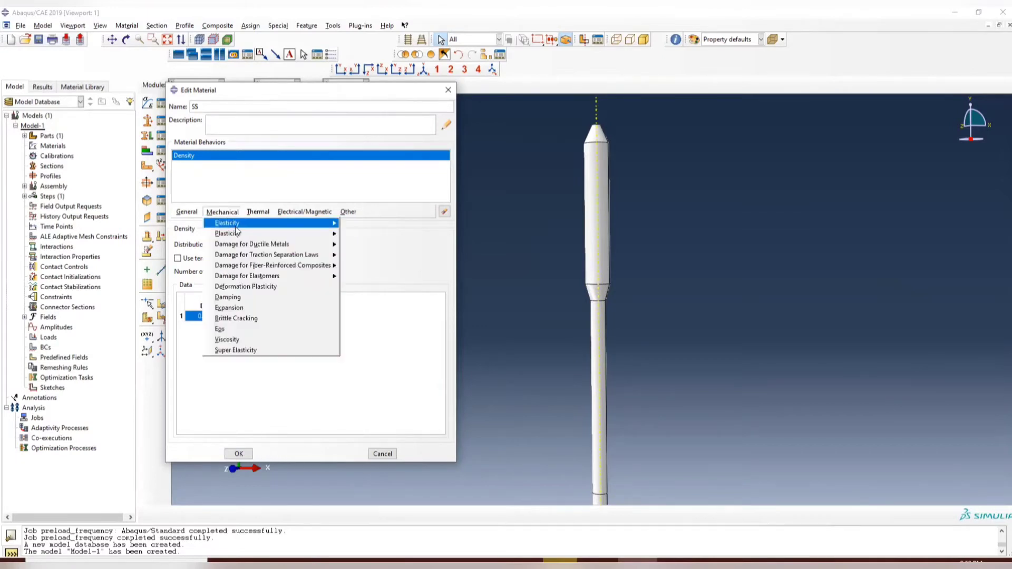
pyautogui.moveTo(237, 222)
pyautogui.click(358, 222)
pyautogui.click(215, 356)
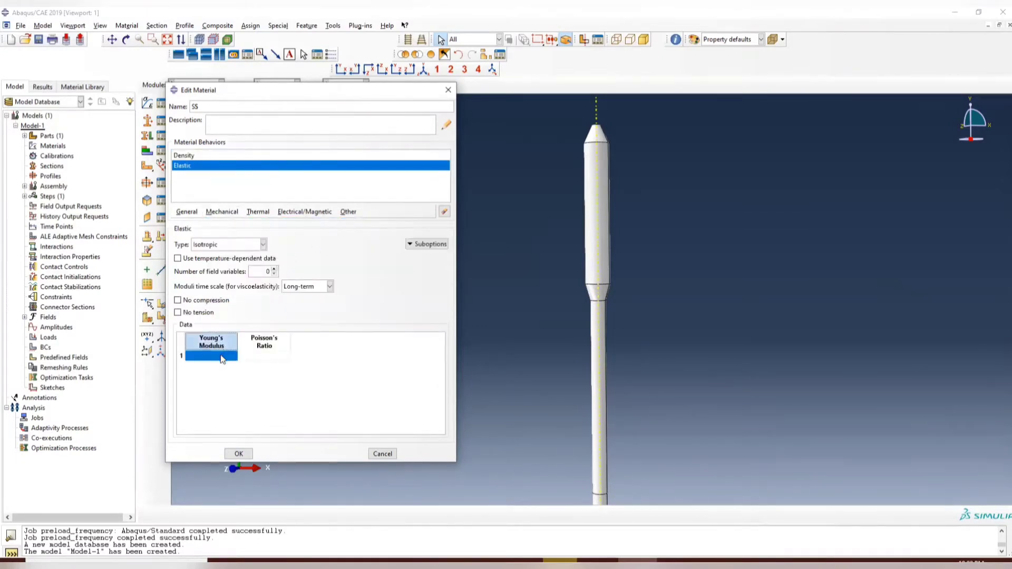
pyautogui.click(222, 356)
pyautogui.write('300')
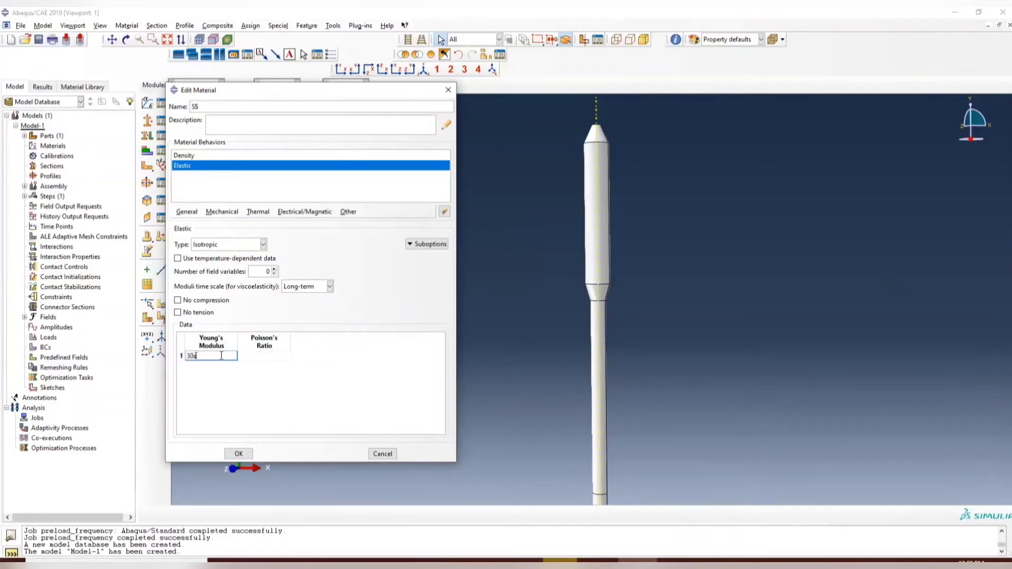
pyautogui.press('Tab')
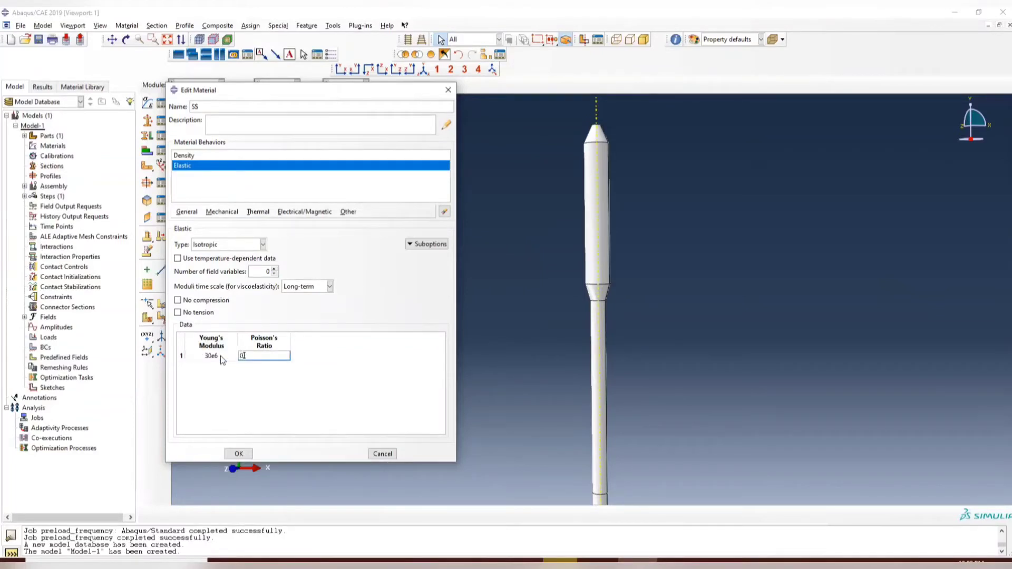
pyautogui.click(250, 454)
pyautogui.click(445, 142)
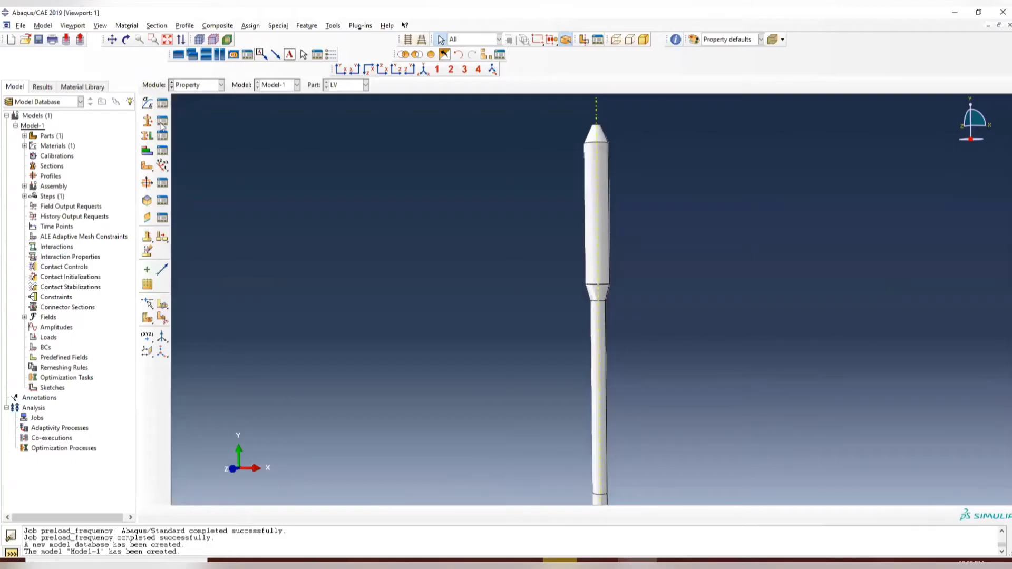
# Create a homogeneous shell section with a thickness of 0.1 and material SS.
pyautogui.click(163, 135)
pyautogui.click(354, 275)
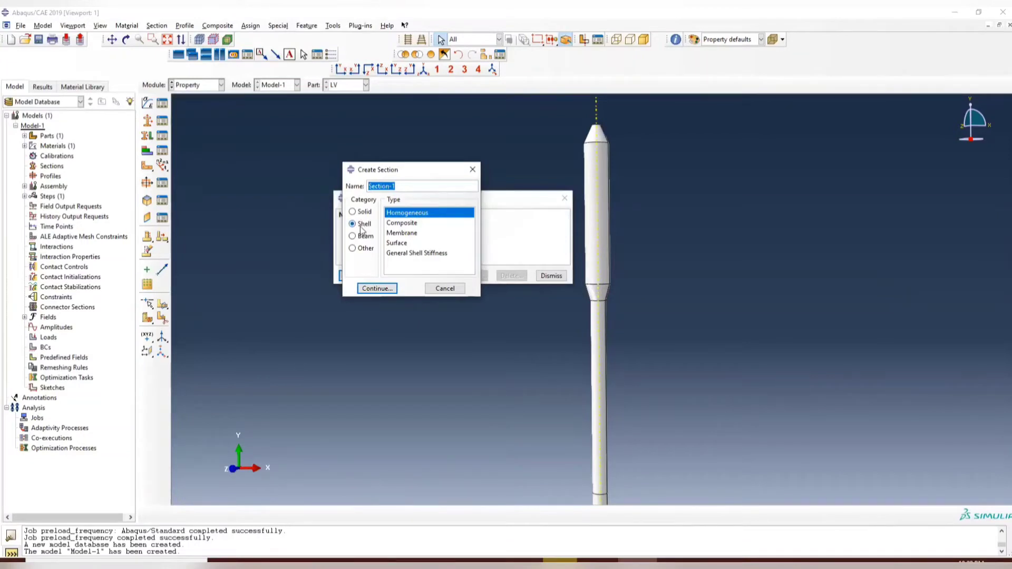
pyautogui.click(377, 288)
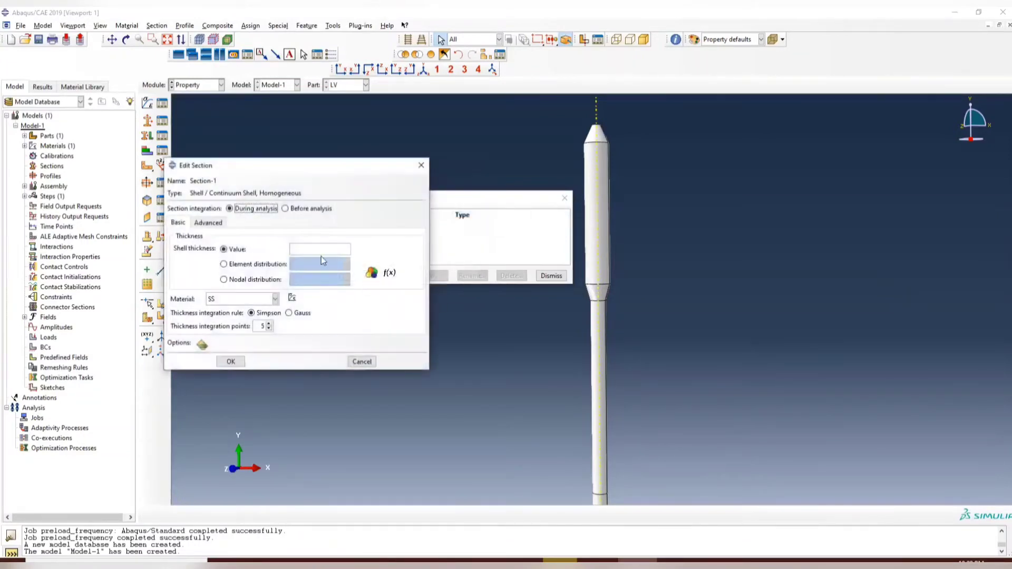
pyautogui.write('0.1')
pyautogui.click(230, 362)
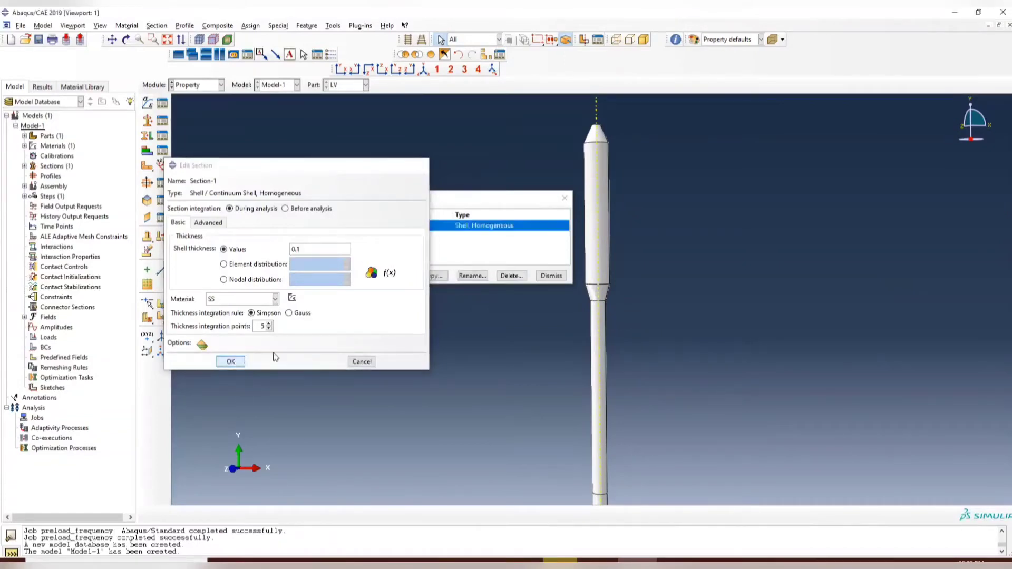
# Create a second homogeneous shell section with a thickness of 0.6 and material SS.
pyautogui.click(364, 276)
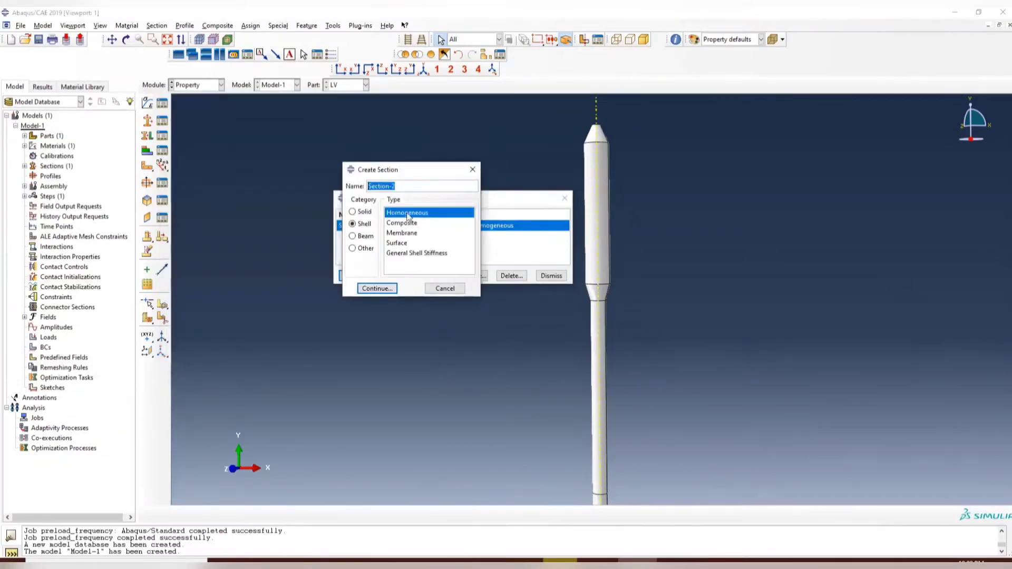
pyautogui.click(392, 289)
pyautogui.click(307, 248)
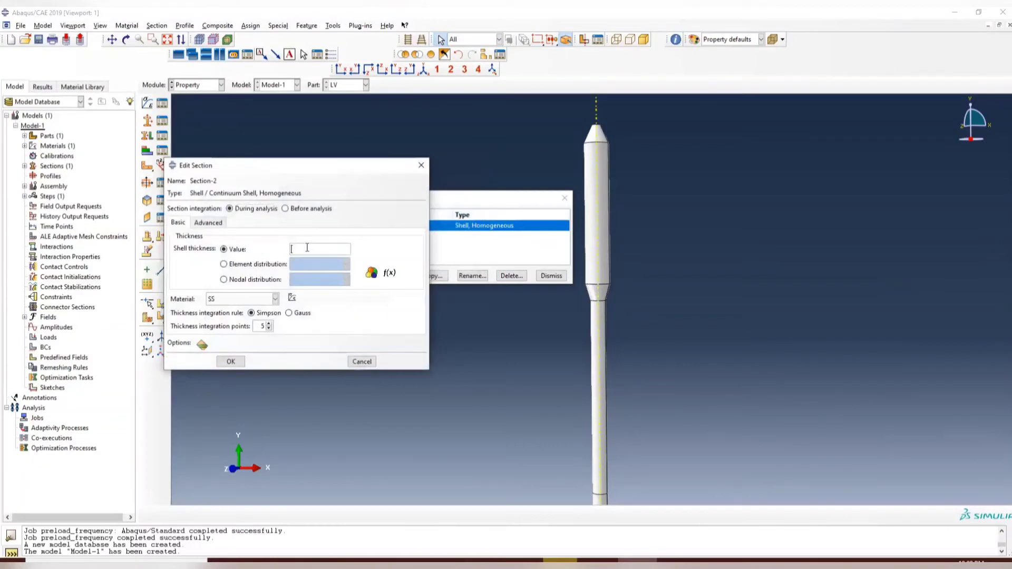
pyautogui.write('0.6')
pyautogui.click(231, 362)
# Create a third homogeneous shell section with a thickness of 1 and material SS, and close the section manager.
pyautogui.click(353, 275)
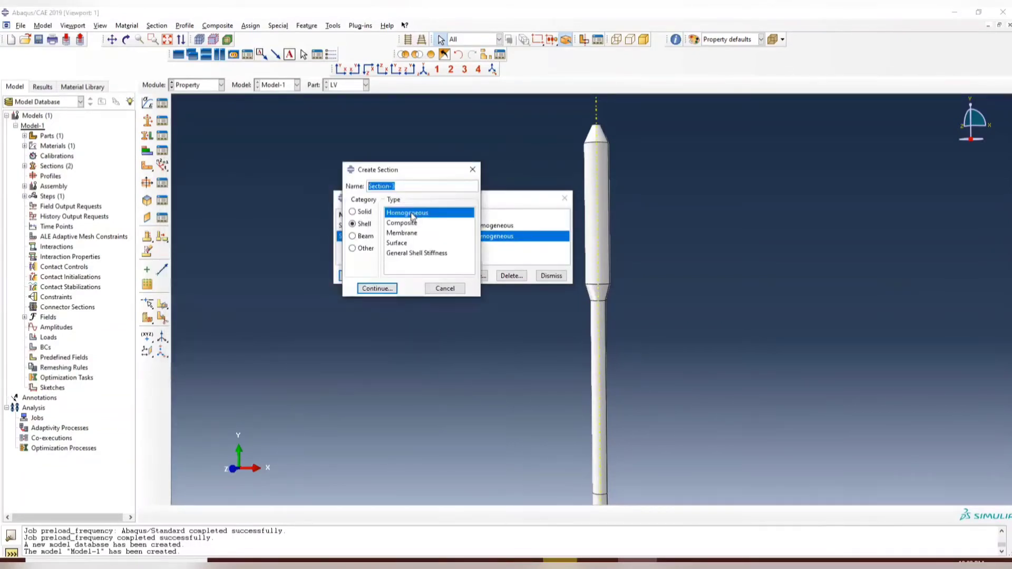
pyautogui.click(378, 289)
pyautogui.click(304, 250)
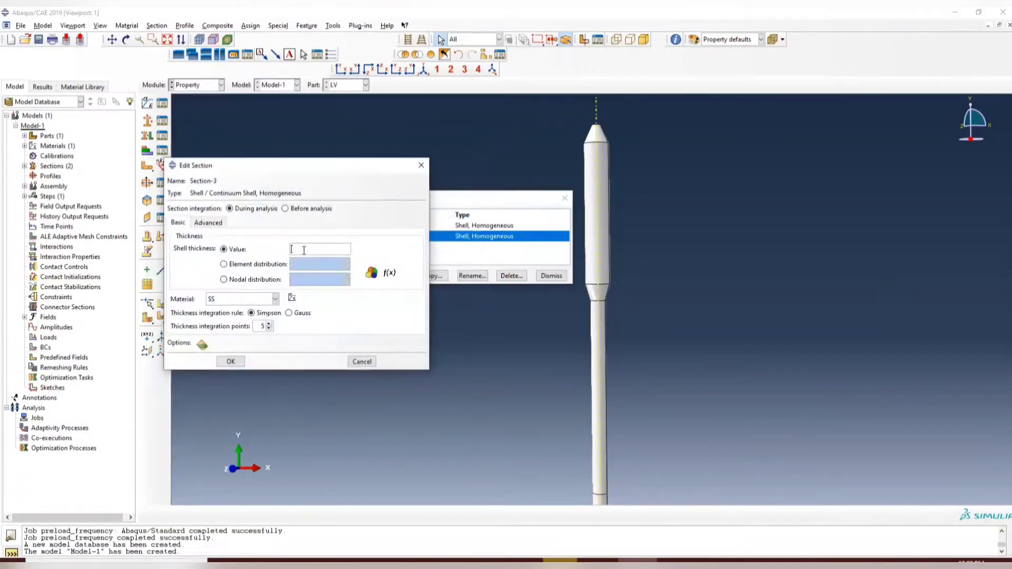
pyautogui.write('1')
pyautogui.click(235, 364)
pyautogui.click(564, 199)
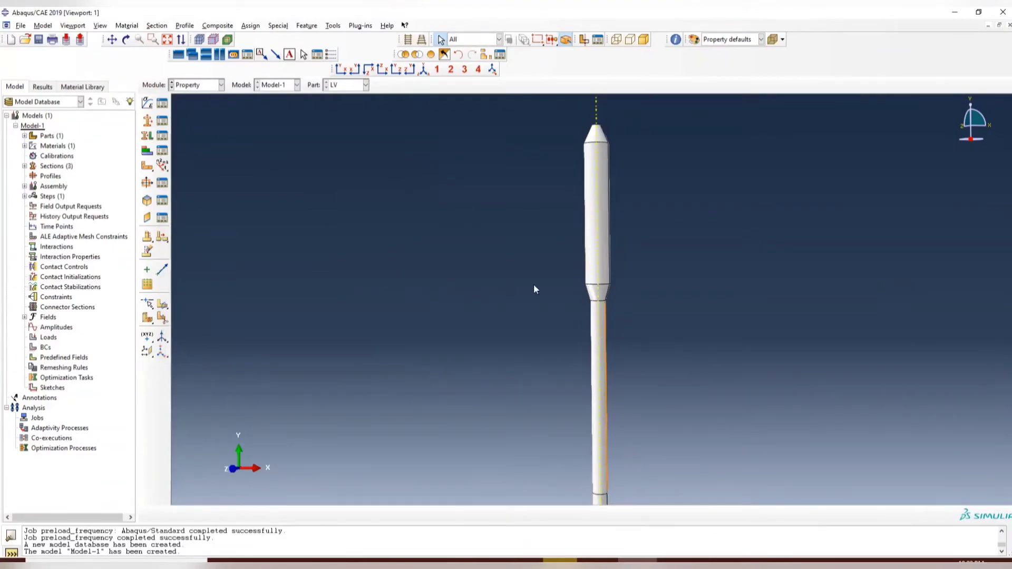
# Check the slide's wall thicknesses and start a section assignment on part LV with the region set named t_0p1.
pyautogui.hotkey('alt', 'Tab')
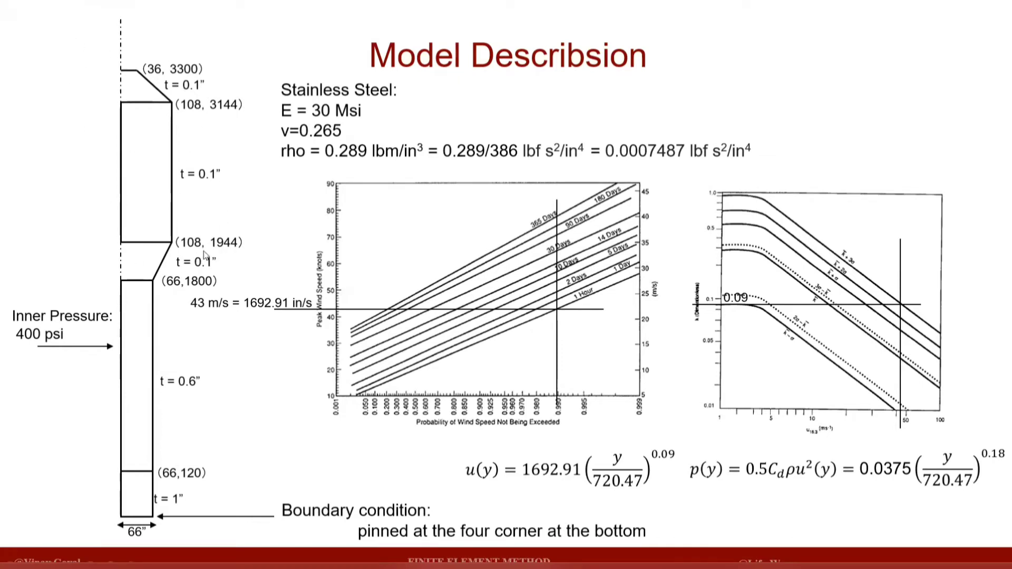
pyautogui.hotkey('alt', 'Tab')
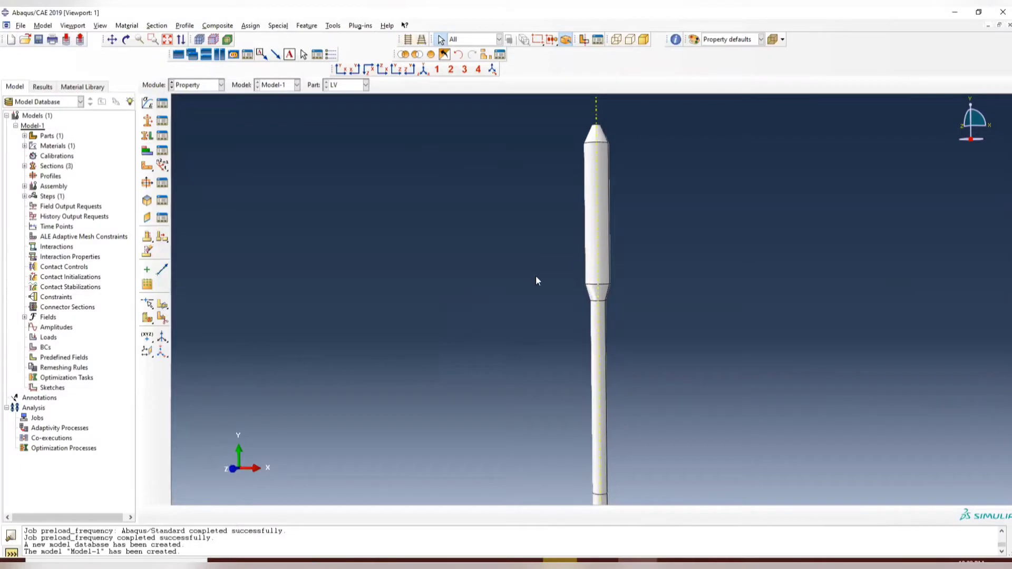
pyautogui.click(162, 135)
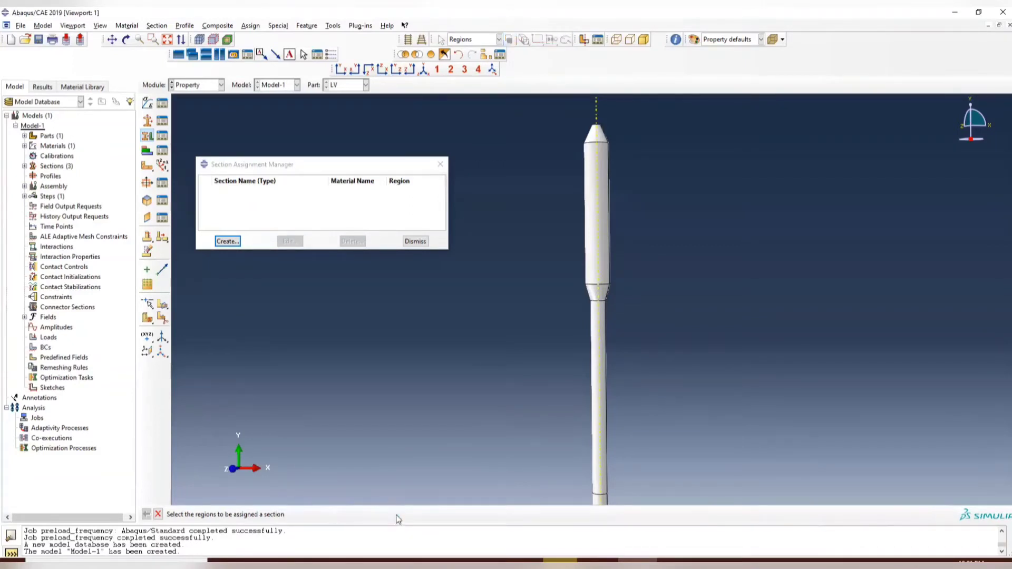
pyautogui.click(390, 514)
pyautogui.click(593, 264)
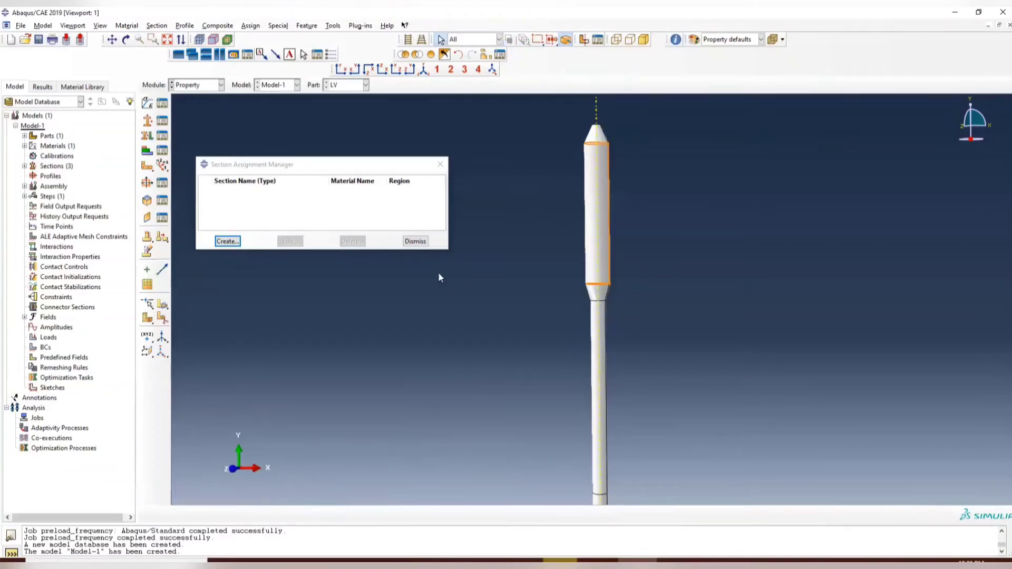
pyautogui.click(232, 243)
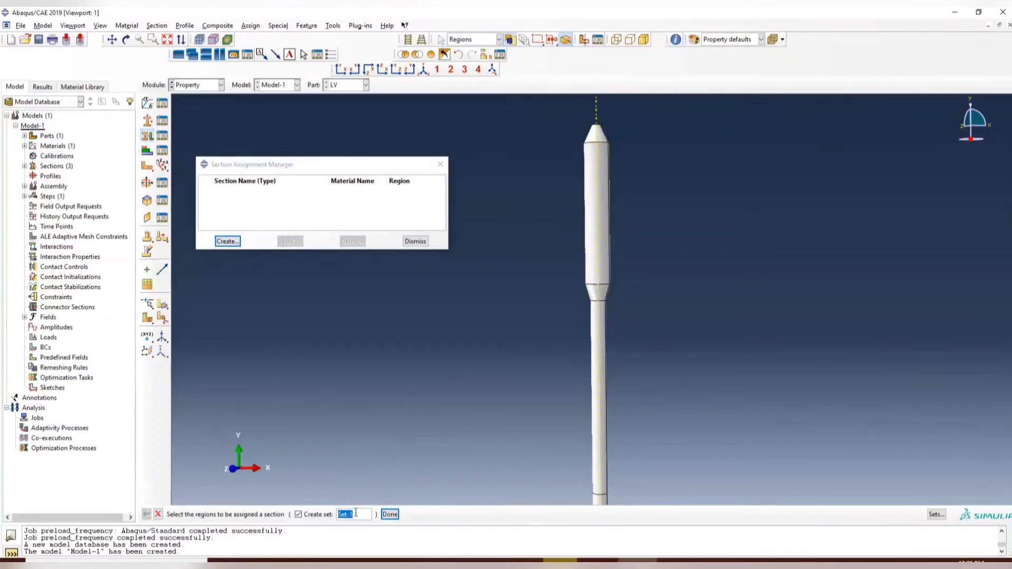
pyautogui.click(350, 515)
pyautogui.scroll(1, 672, 138)
pyautogui.moveTo(518, 108); pyautogui.dragTo(696, 284)
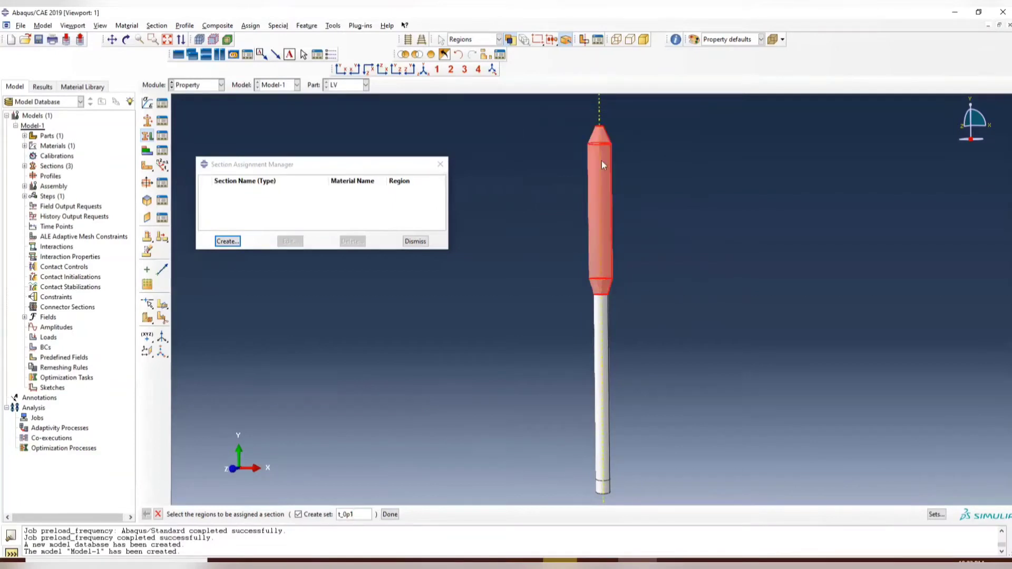
pyautogui.click(636, 260)
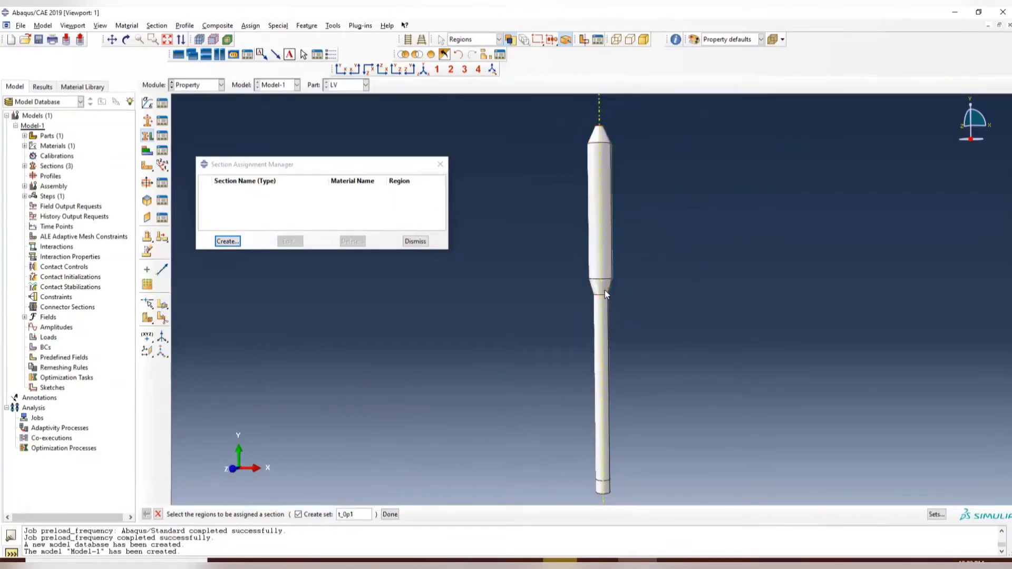
# Switch the viewport to parallel projection and show the launch vehicle in the front XY view.
pyautogui.click(101, 26)
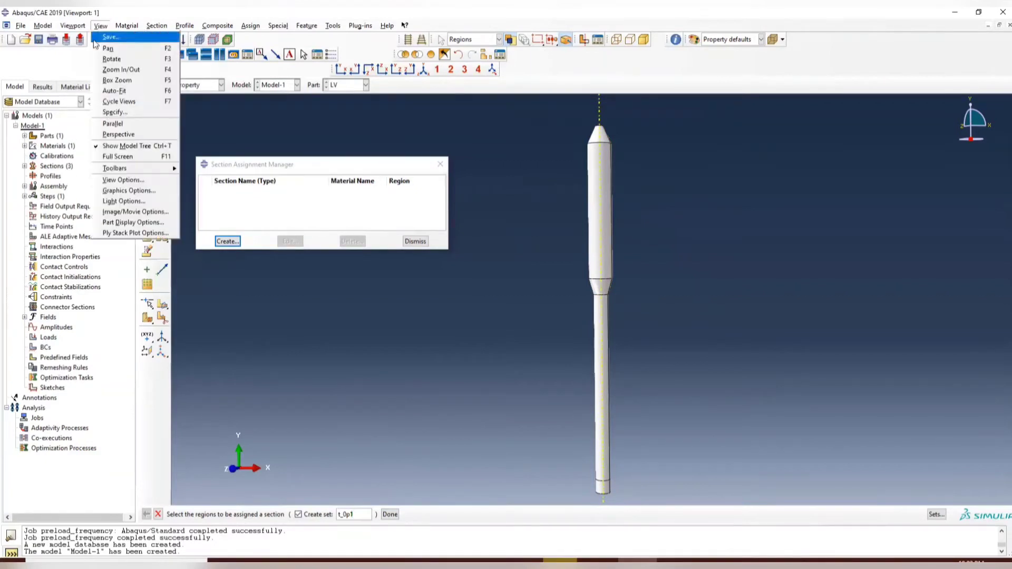
pyautogui.click(121, 125)
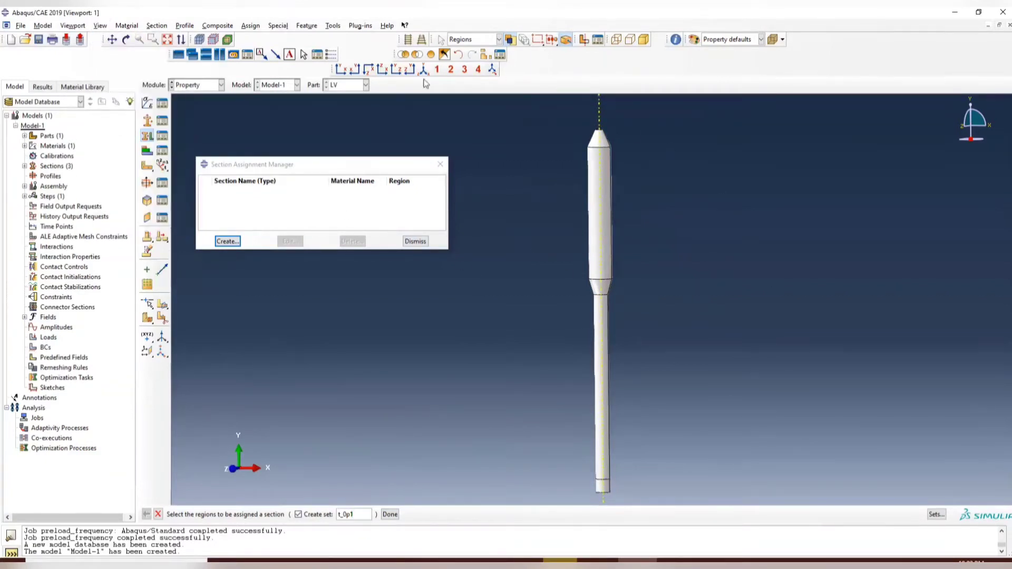
pyautogui.click(341, 70)
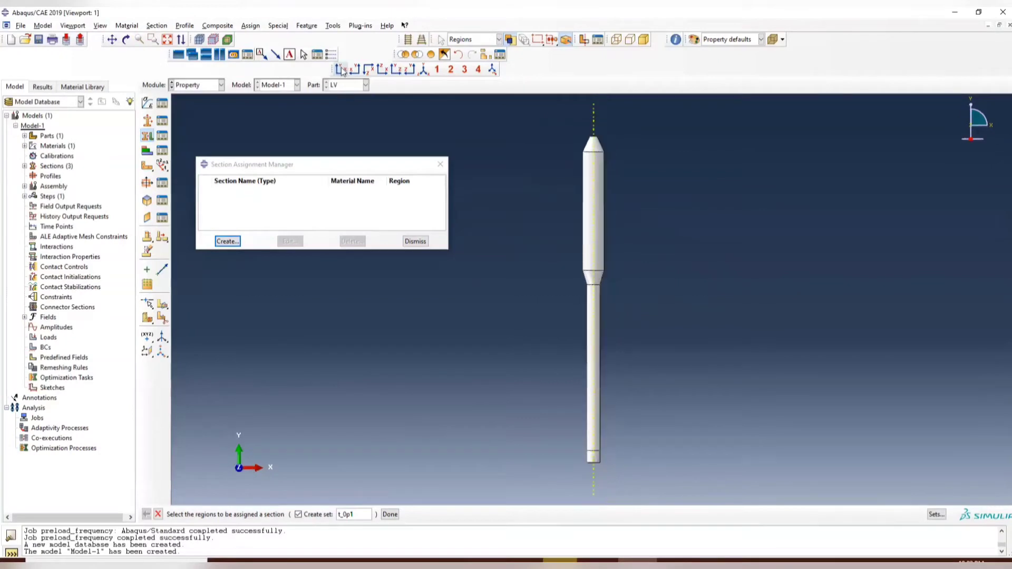
# Select the nose cone, wide upper cylinder and tapered transition as region t_0p1 and assign Section-1 to them.
pyautogui.scroll(2, 605, 248)
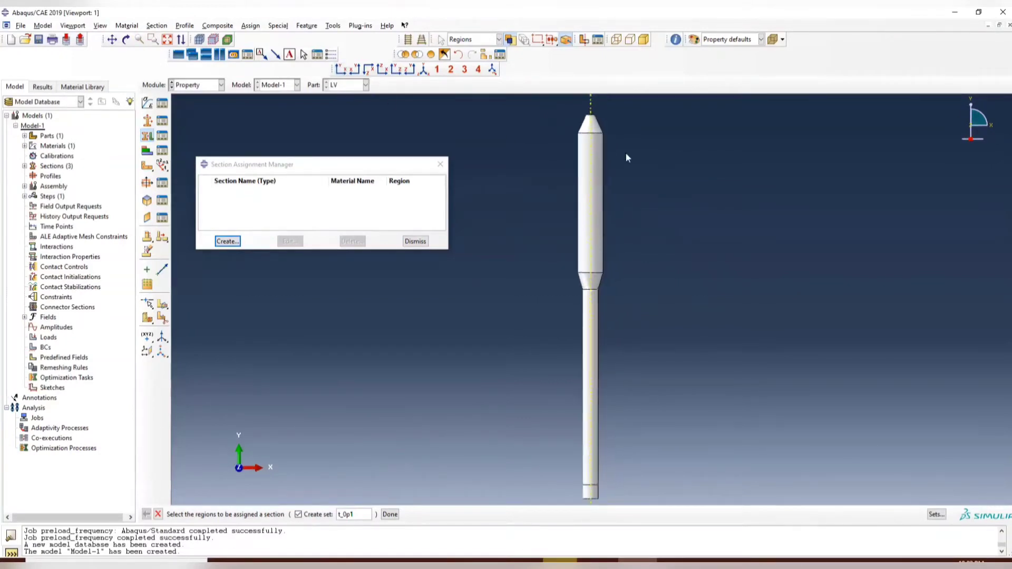
pyautogui.keyDown('ctrl'); pyautogui.keyDown('alt'); pyautogui.moveTo(661, 151); pyautogui.dragTo(710, 224, button='middle'); pyautogui.keyUp('alt'); pyautogui.keyUp('ctrl')
pyautogui.scroll(3, 637, 224)
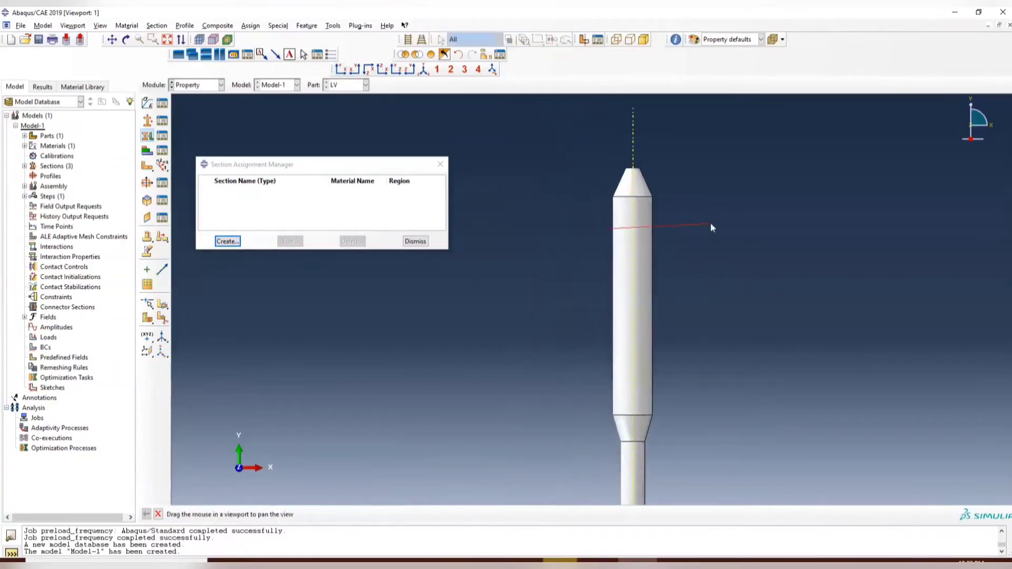
pyautogui.moveTo(534, 124); pyautogui.dragTo(777, 435)
pyautogui.click(390, 514)
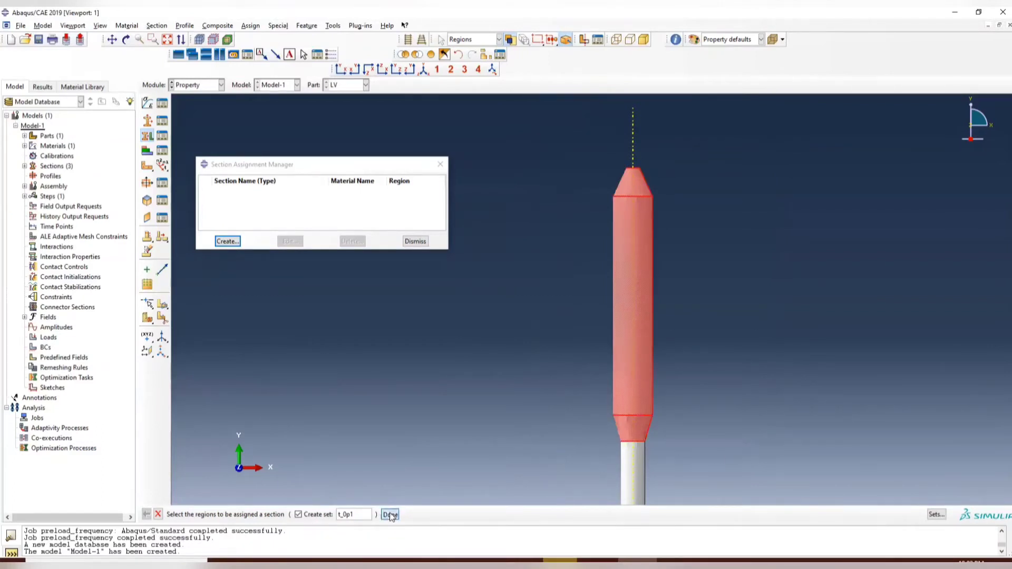
pyautogui.click(507, 244)
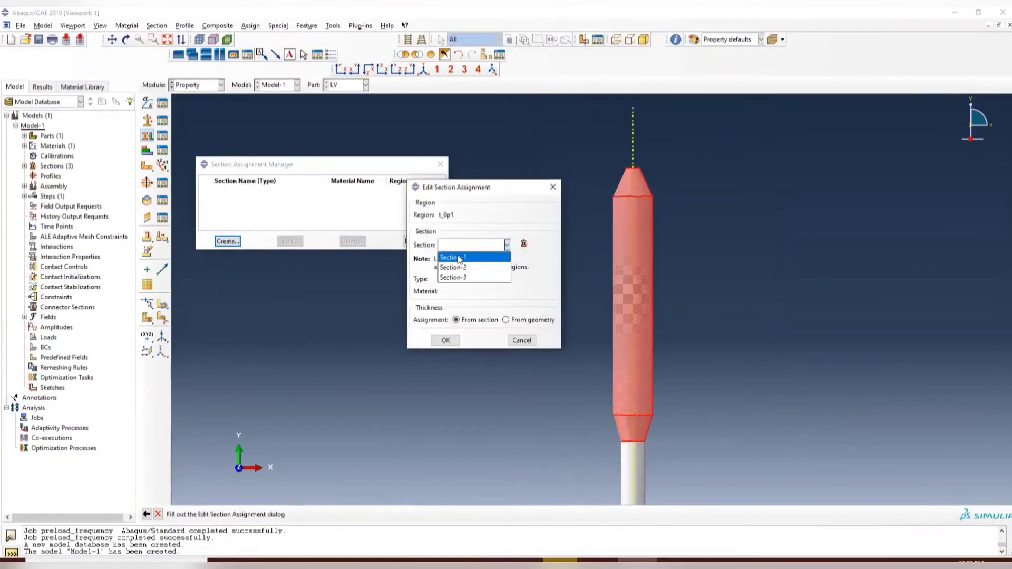
pyautogui.click(460, 257)
pyautogui.click(446, 386)
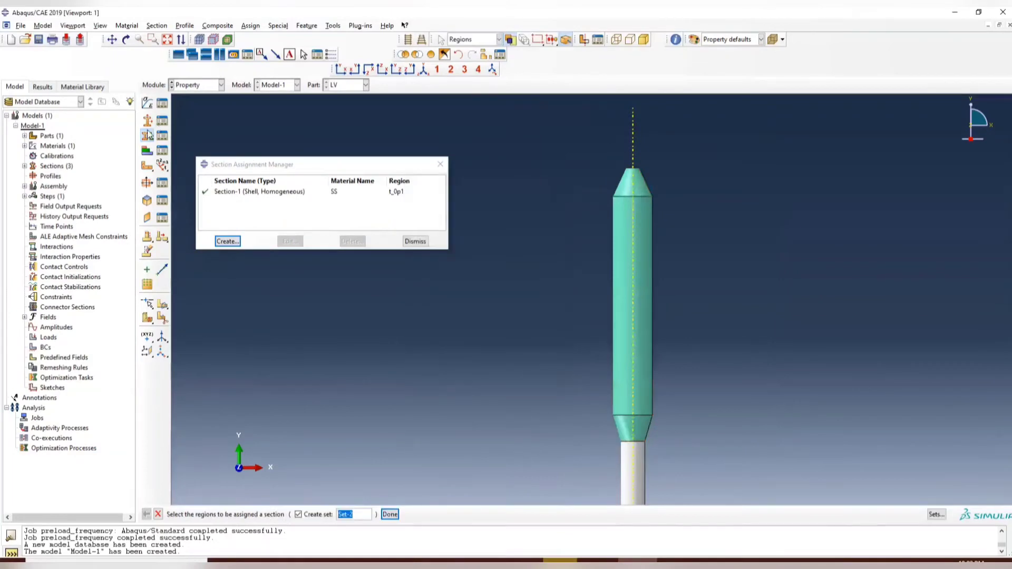
# Review the definition of Section-1 in the section manager without editing it.
pyautogui.click(162, 120)
pyautogui.click(412, 227)
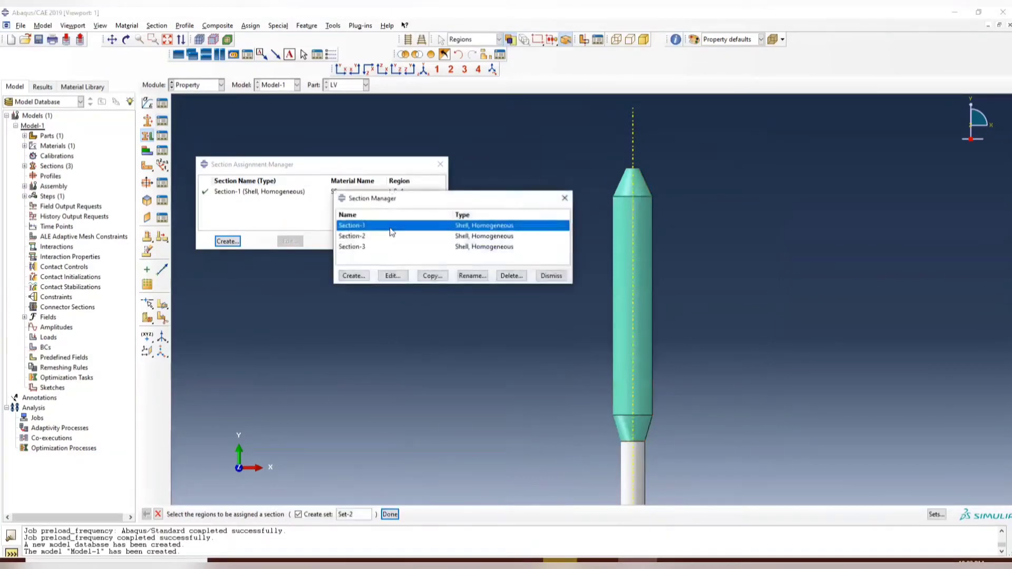
pyautogui.click(392, 275)
pyautogui.click(421, 165)
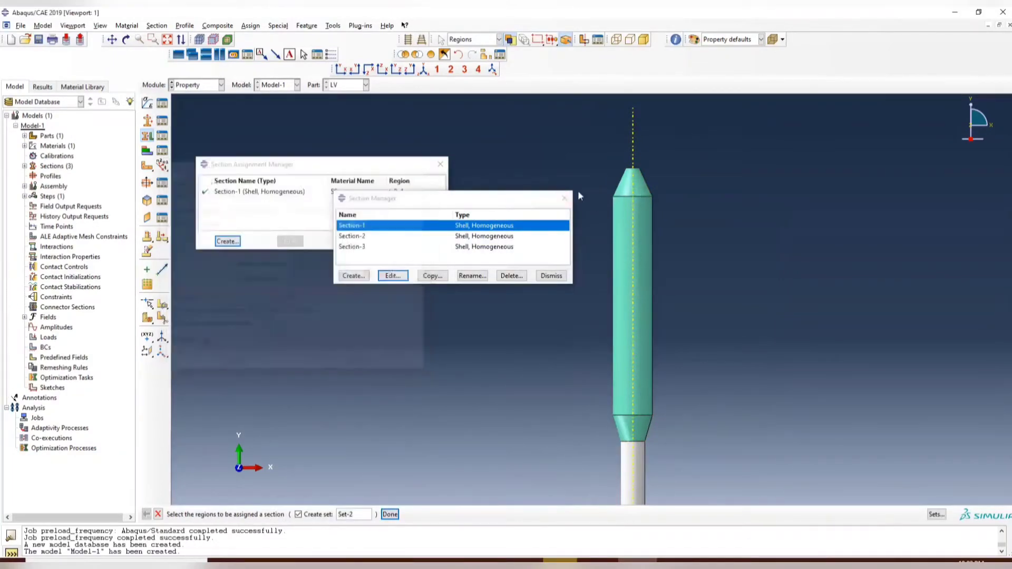
pyautogui.click(564, 198)
# Remove the assigned upper portion of the vehicle from the display and compare the remaining lower cylinder with the slide.
pyautogui.moveTo(525, 134); pyautogui.dragTo(803, 422)
pyautogui.click(418, 55)
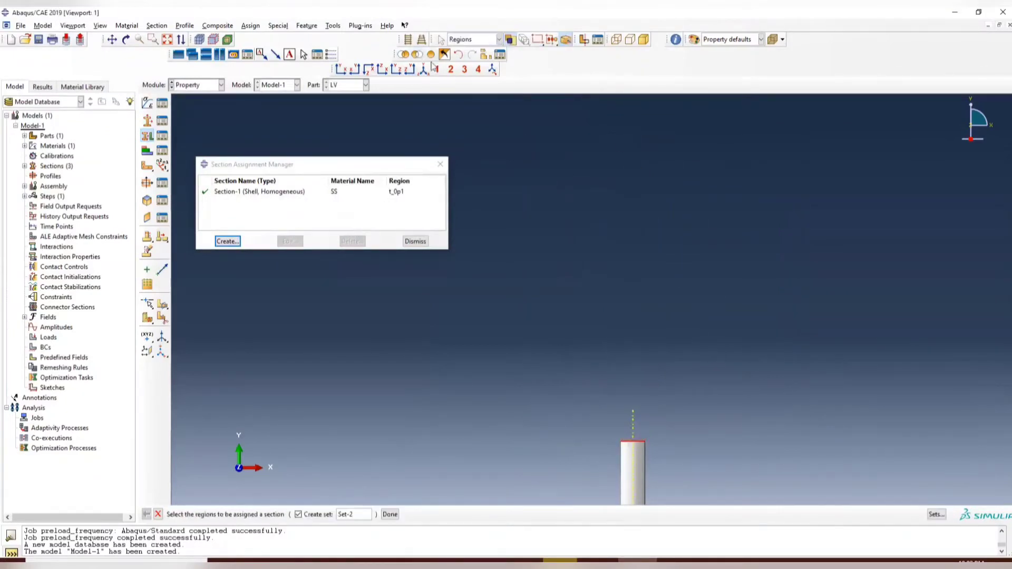
pyautogui.keyDown('ctrl'); pyautogui.keyDown('alt'); pyautogui.moveTo(674, 438); pyautogui.dragTo(689, 145, button='middle'); pyautogui.keyUp('alt'); pyautogui.keyUp('ctrl')
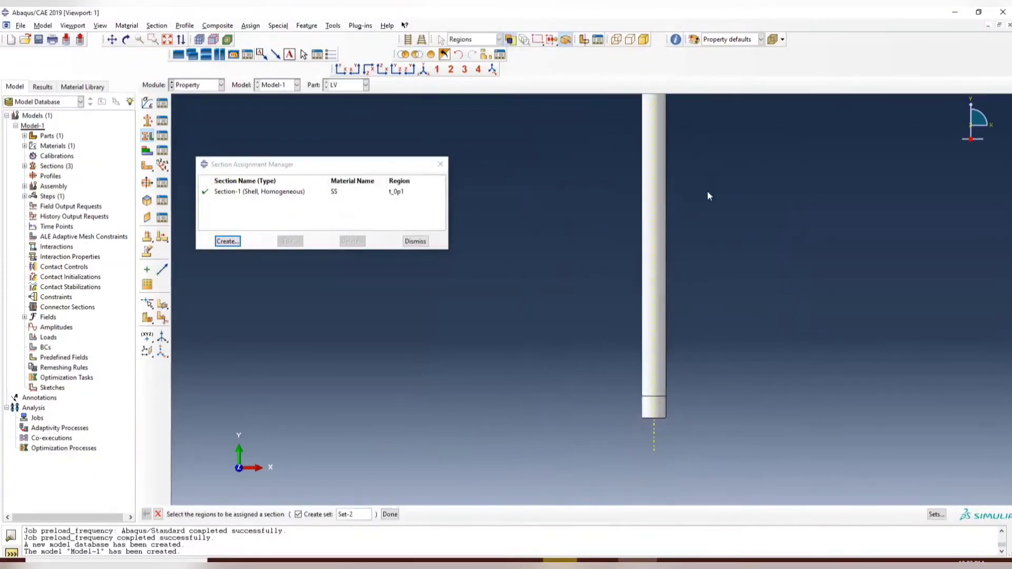
pyautogui.keyDown('ctrl'); pyautogui.keyDown('alt'); pyautogui.moveTo(708, 196); pyautogui.dragTo(612, 242); pyautogui.keyUp('alt'); pyautogui.keyUp('ctrl')
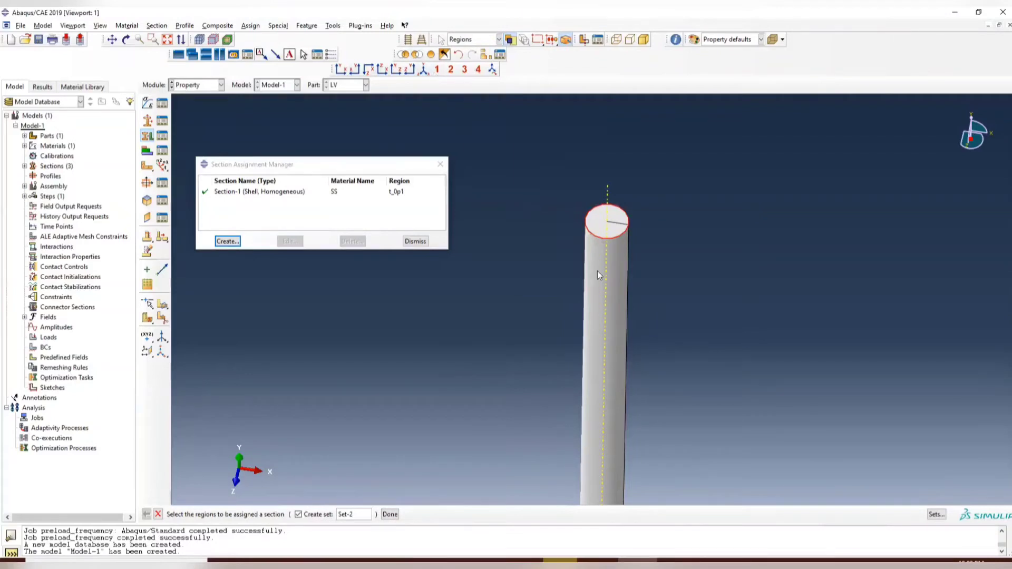
pyautogui.click(341, 69)
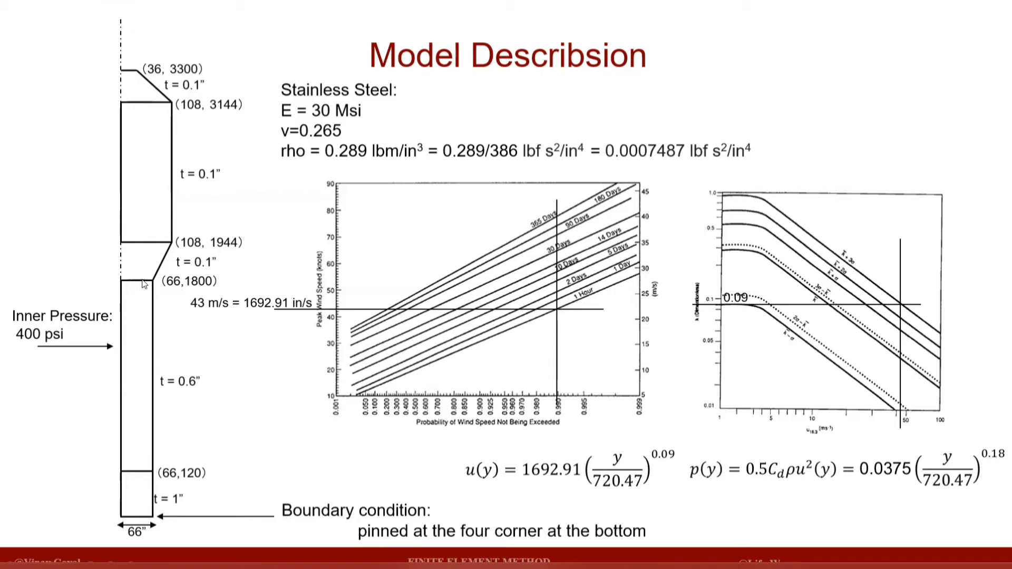
pyautogui.hotkey('alt', 'Tab')
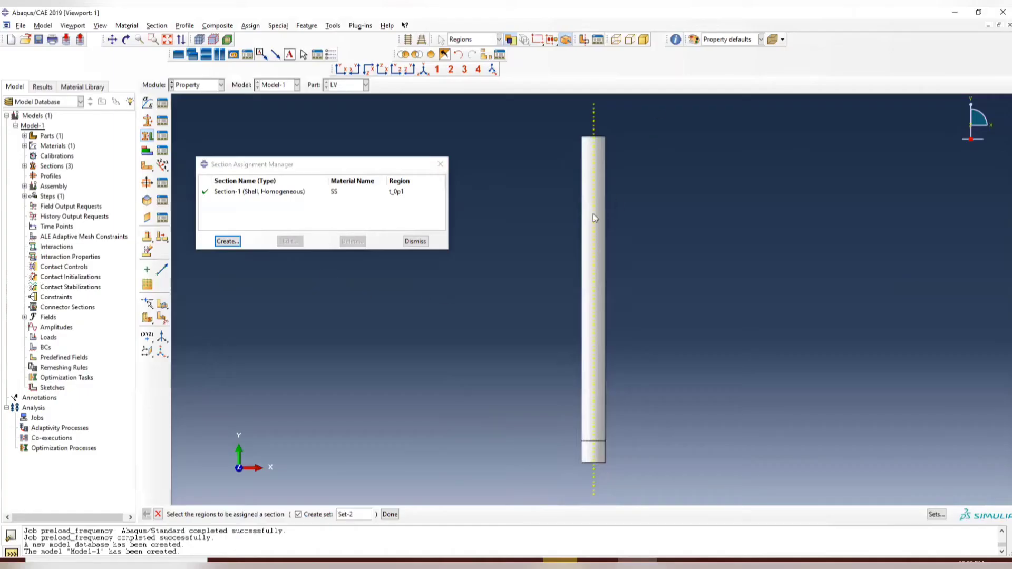
# Assign Section-2 to the long lower cylinder, saving the region as set t_0p6.
pyautogui.click(233, 241)
pyautogui.moveTo(530, 113); pyautogui.dragTo(683, 437)
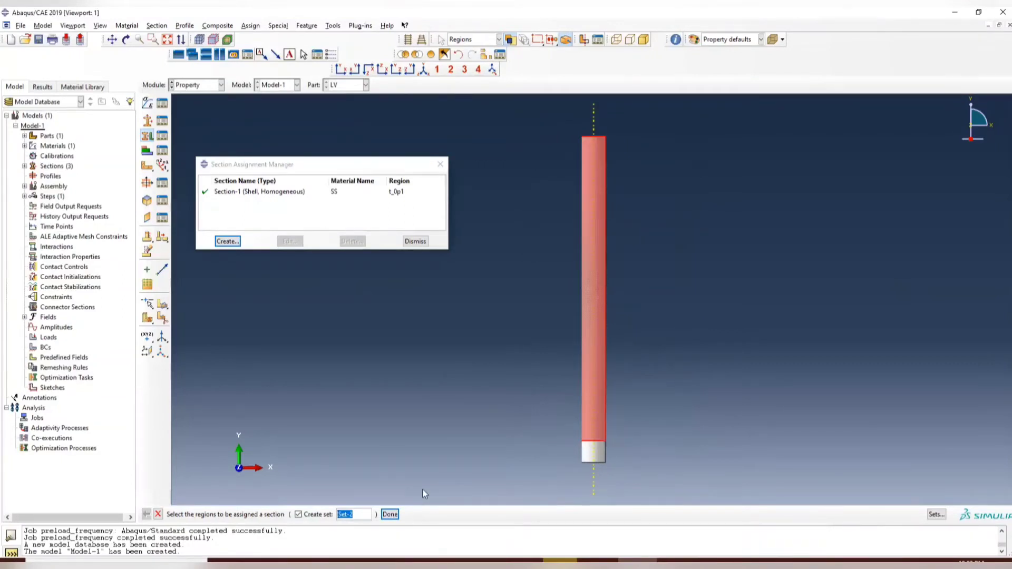
pyautogui.write('t_0p6')
pyautogui.click(390, 515)
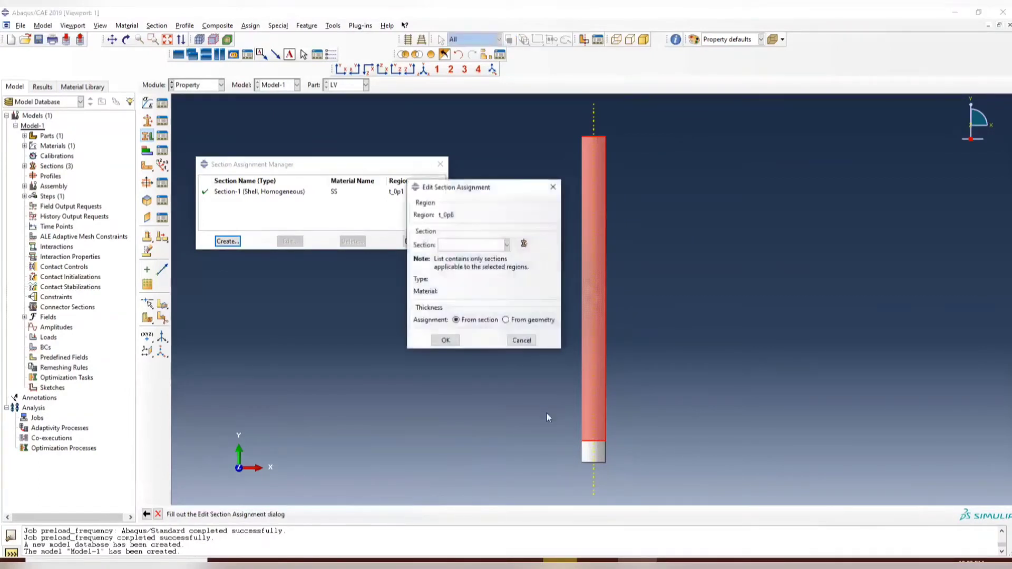
pyautogui.click(496, 246)
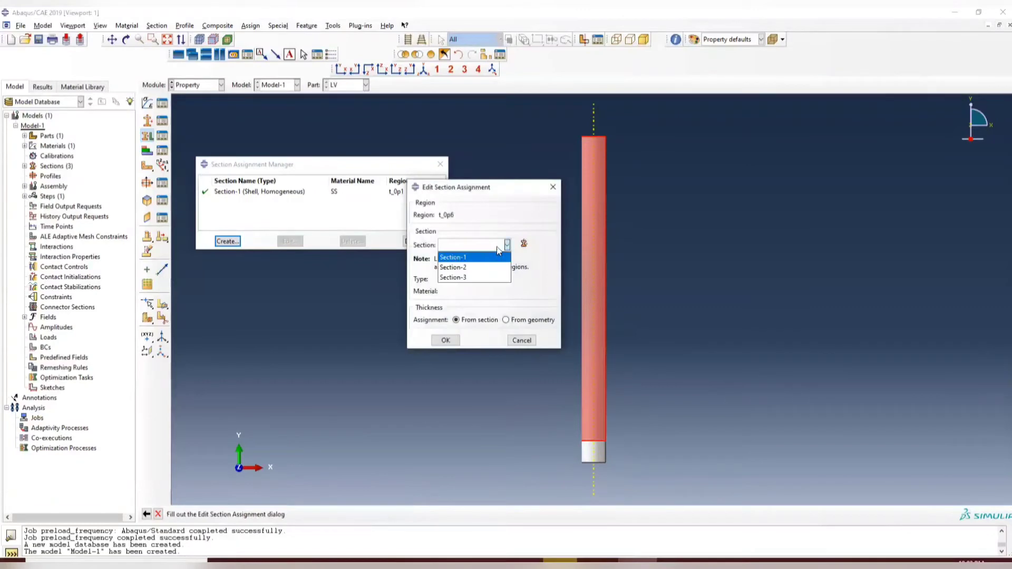
pyautogui.click(474, 266)
pyautogui.click(445, 385)
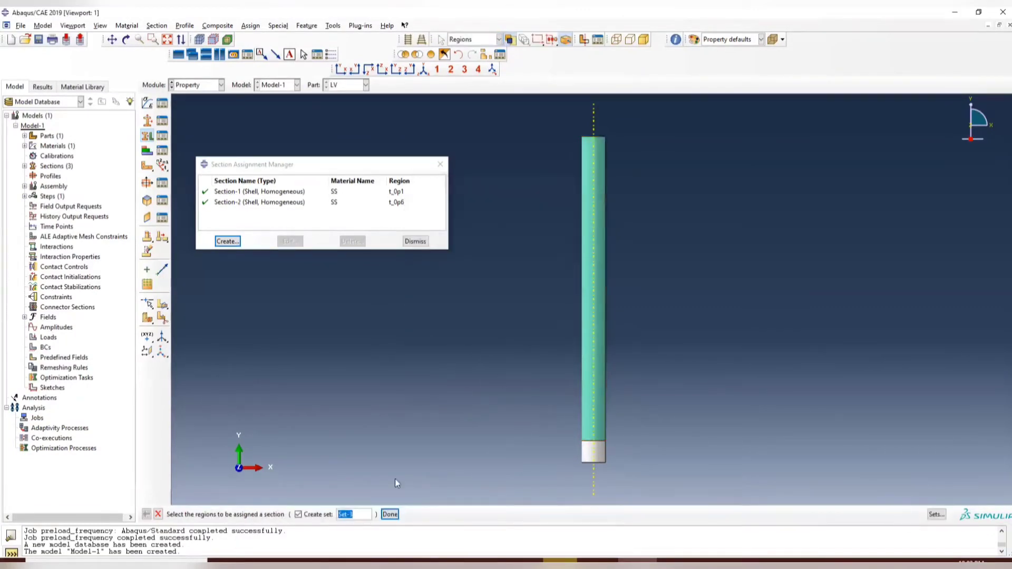
# Remove the long lower cylinder from the display, leaving only the short base ring.
pyautogui.moveTo(521, 114); pyautogui.dragTo(715, 429)
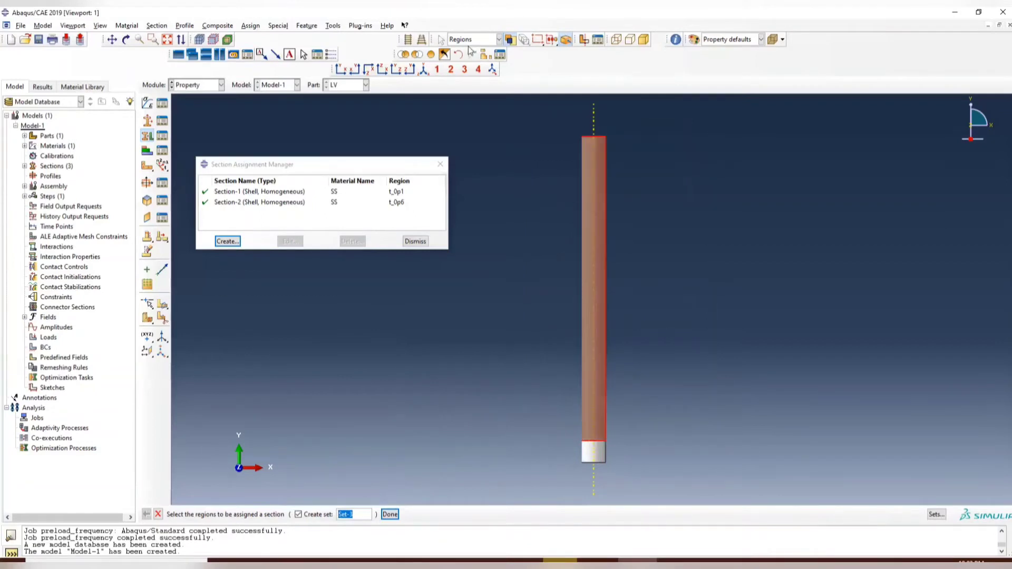
pyautogui.click(417, 53)
pyautogui.moveTo(585, 367)
pyautogui.keyDown('ctrl'); pyautogui.keyDown('alt'); pyautogui.mouseDown()
pyautogui.moveTo(586, 449)
pyautogui.moveTo(589, 278)
pyautogui.moveTo(581, 378)
pyautogui.mouseUp(); pyautogui.keyUp('alt'); pyautogui.keyUp('ctrl')
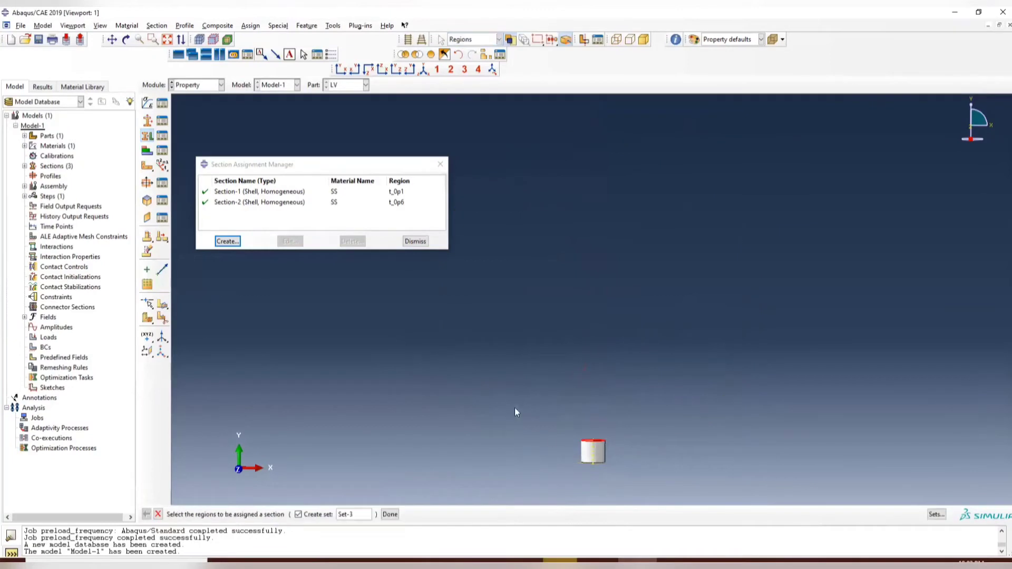
# Assign Section-3 to the short base ring, saving the region as set t_1, and end the section assignment command.
pyautogui.moveTo(515, 407); pyautogui.dragTo(660, 506)
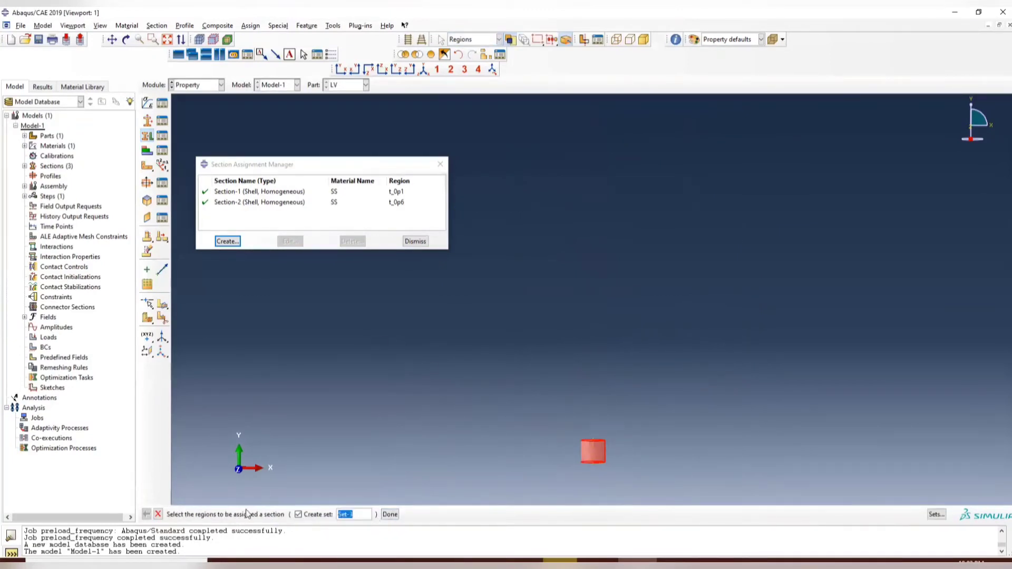
pyautogui.moveTo(363, 515); pyautogui.dragTo(249, 514)
pyautogui.write('t_1')
pyautogui.click(390, 515)
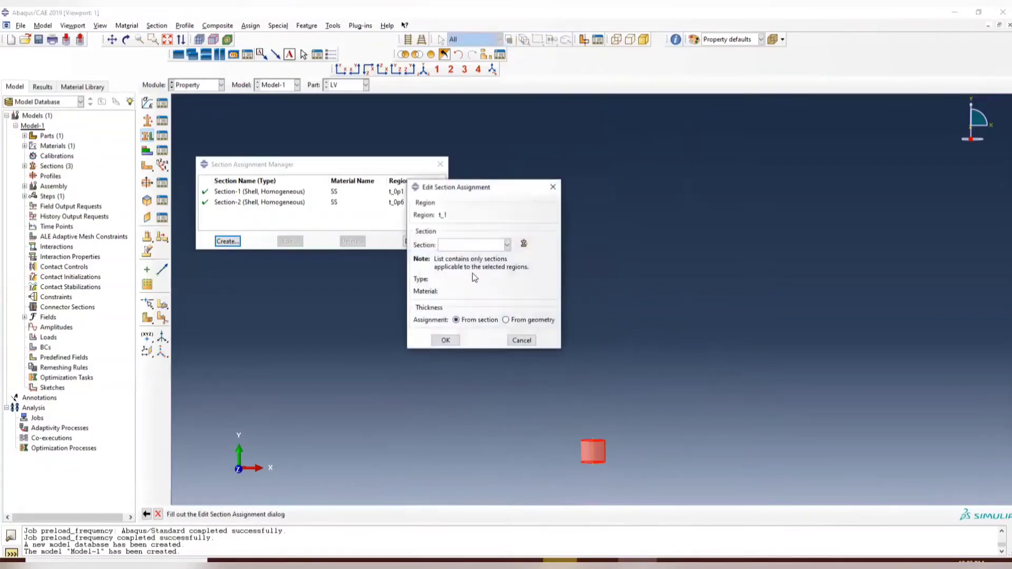
pyautogui.click(475, 245)
pyautogui.click(468, 277)
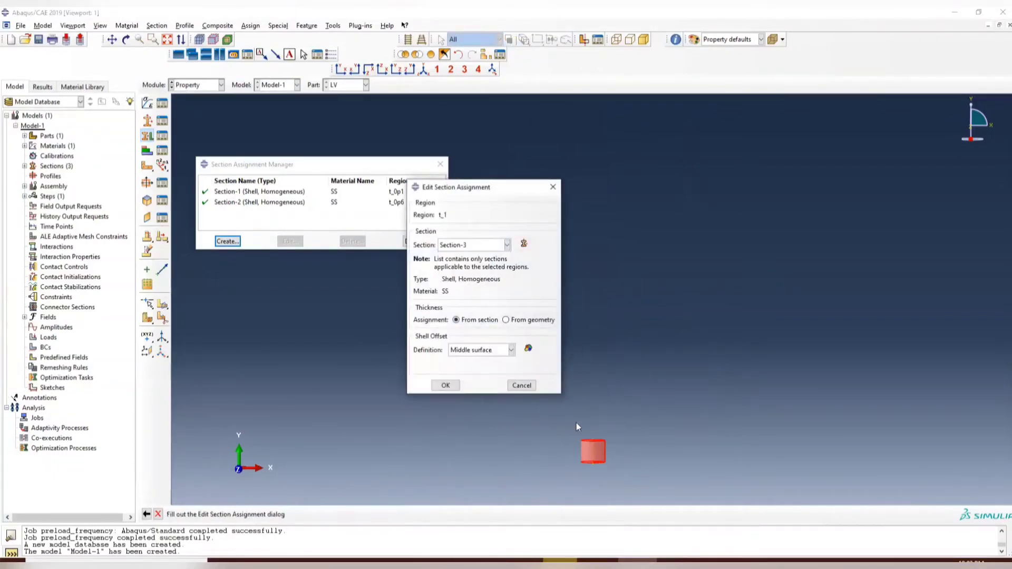
pyautogui.click(445, 385)
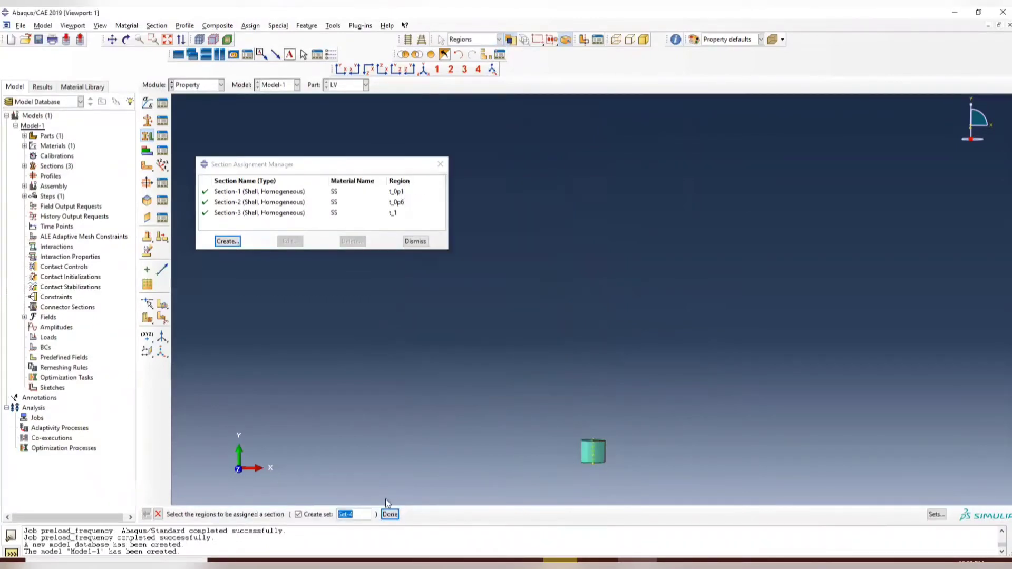
pyautogui.click(158, 515)
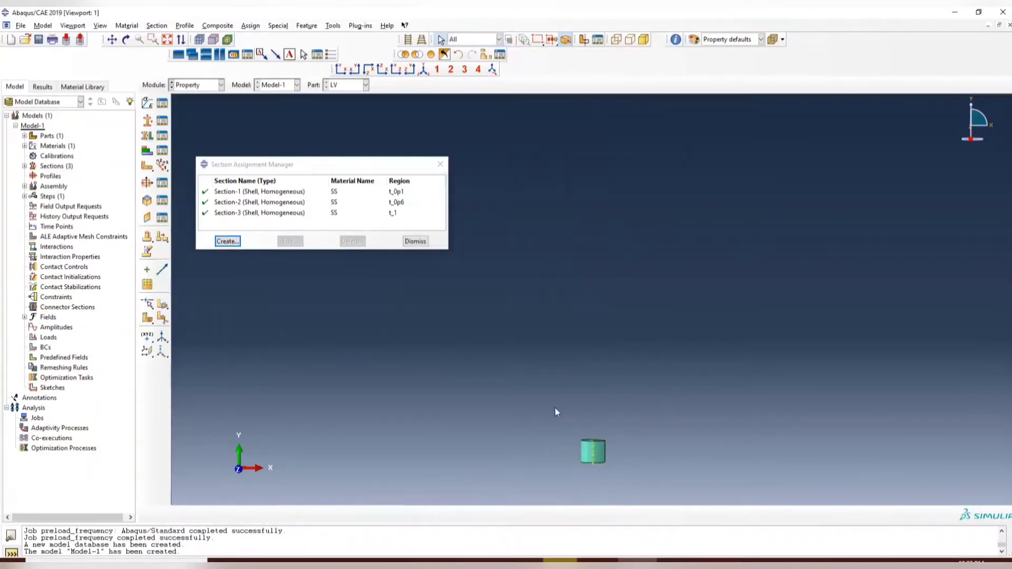
# Restore the whole vehicle to the display, check its section coverage and close the section assignment manager.
pyautogui.click(368, 195)
pyautogui.click(432, 55)
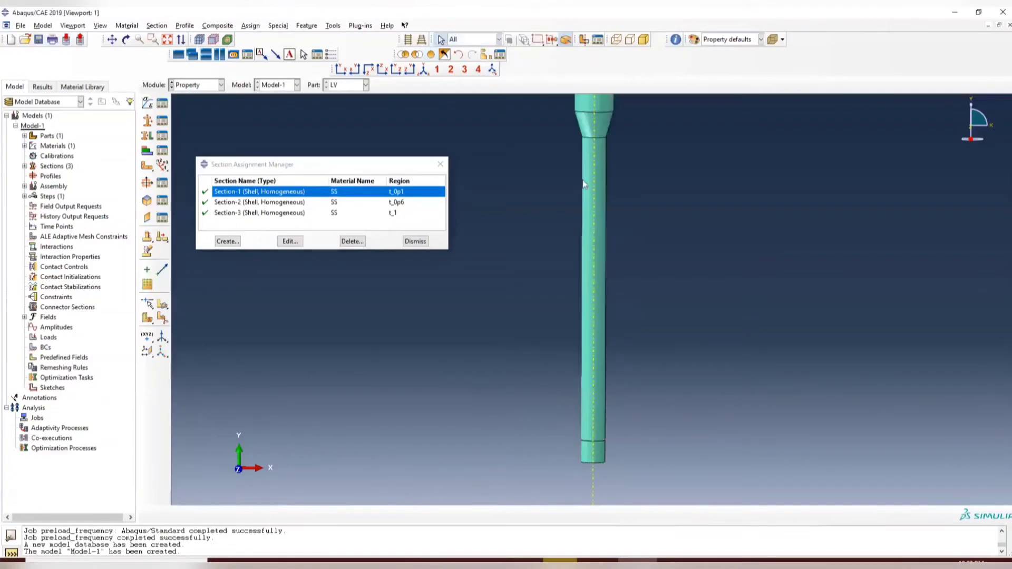
pyautogui.scroll(1, 632, 247)
pyautogui.scroll(1, 633, 248)
pyautogui.keyDown('ctrl'); pyautogui.keyDown('alt'); pyautogui.moveTo(655, 212); pyautogui.dragTo(671, 266, button='middle'); pyautogui.keyUp('alt'); pyautogui.keyUp('ctrl')
pyautogui.scroll(5, 641, 308)
pyautogui.click(440, 164)
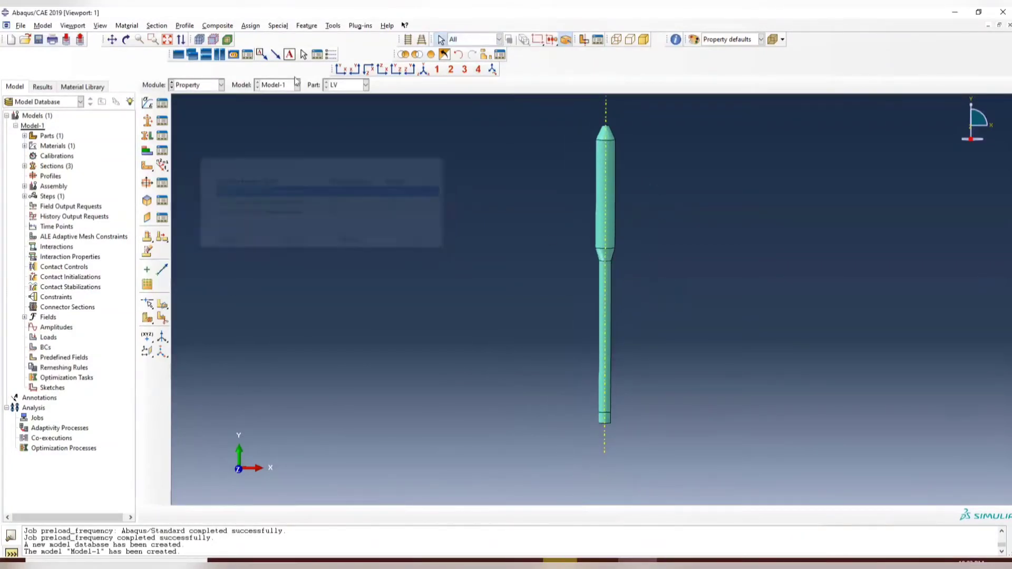
# Create an independent instance of part LV in the Assembly module.
pyautogui.click(214, 87)
pyautogui.click(200, 119)
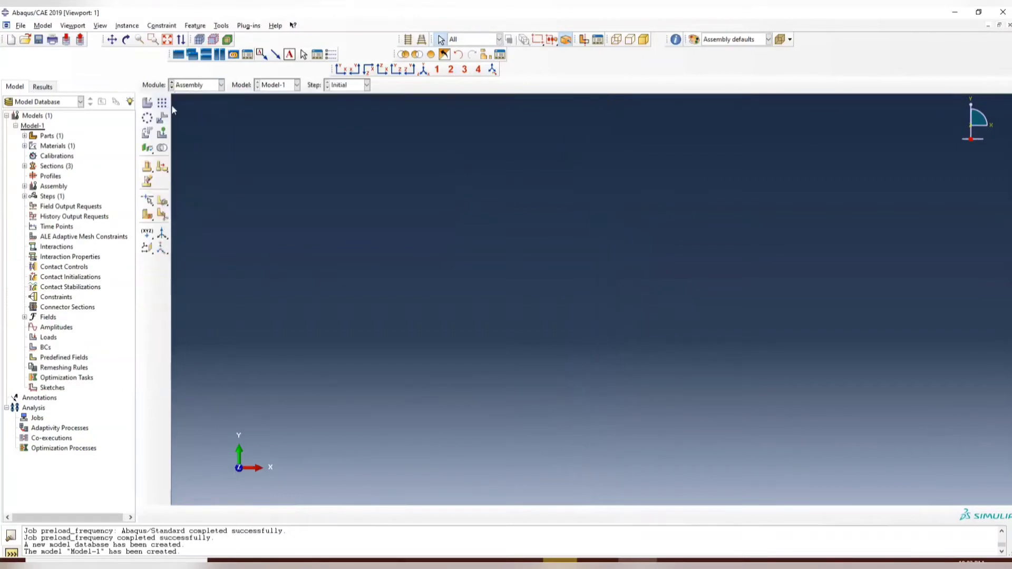
pyautogui.click(149, 104)
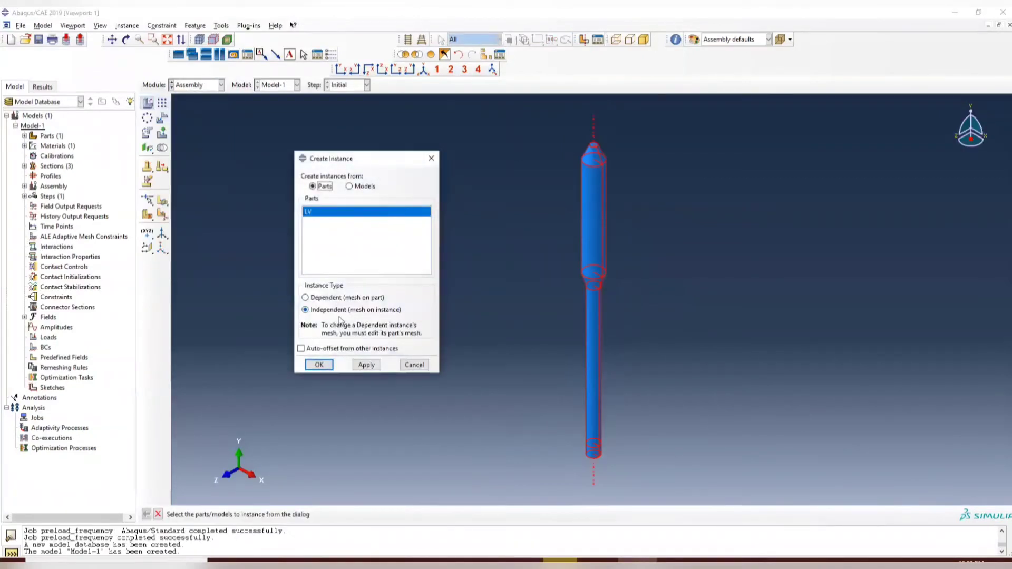
pyautogui.click(319, 367)
# Open the Step module, read the problem statement slide for the required analyses and return to Abaqus/CAE.
pyautogui.click(213, 85)
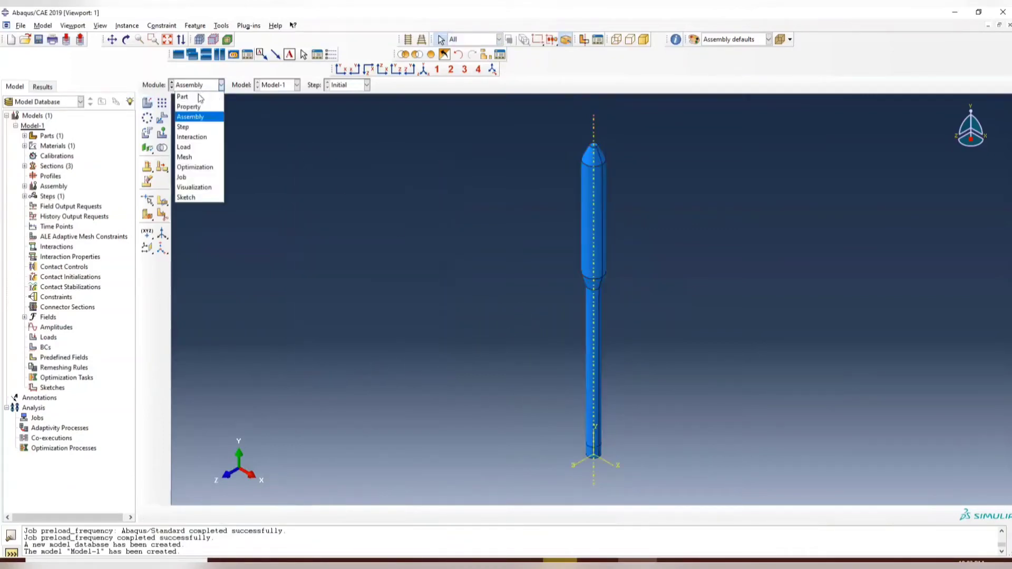
pyautogui.click(199, 118)
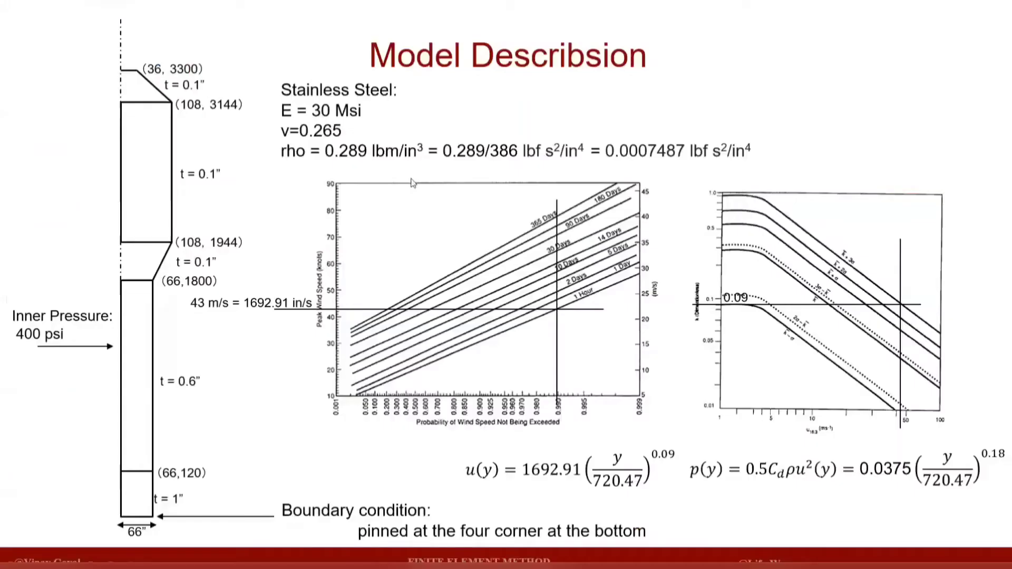
pyautogui.press('Left')
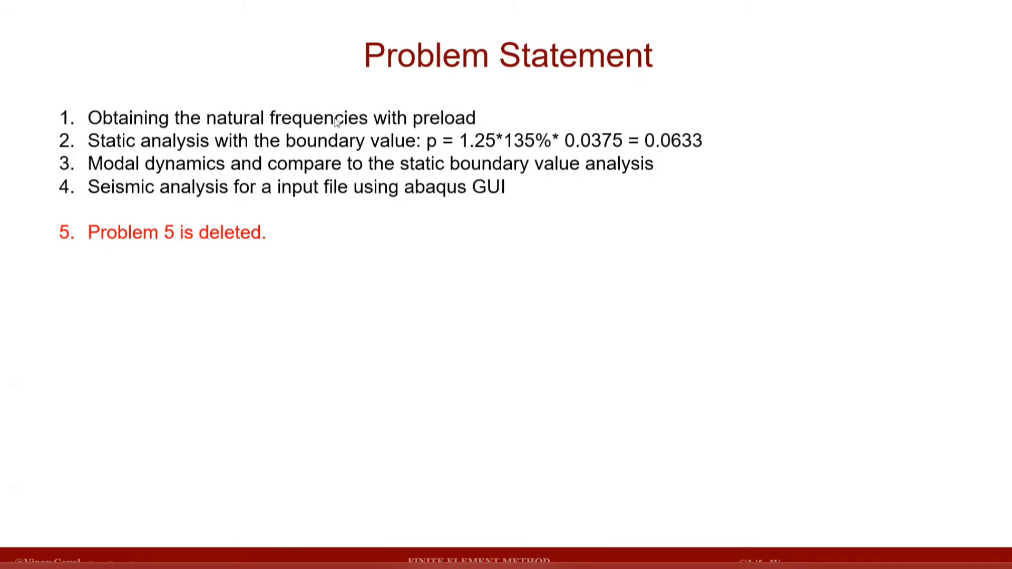
pyautogui.hotkey('alt', 'Tab')
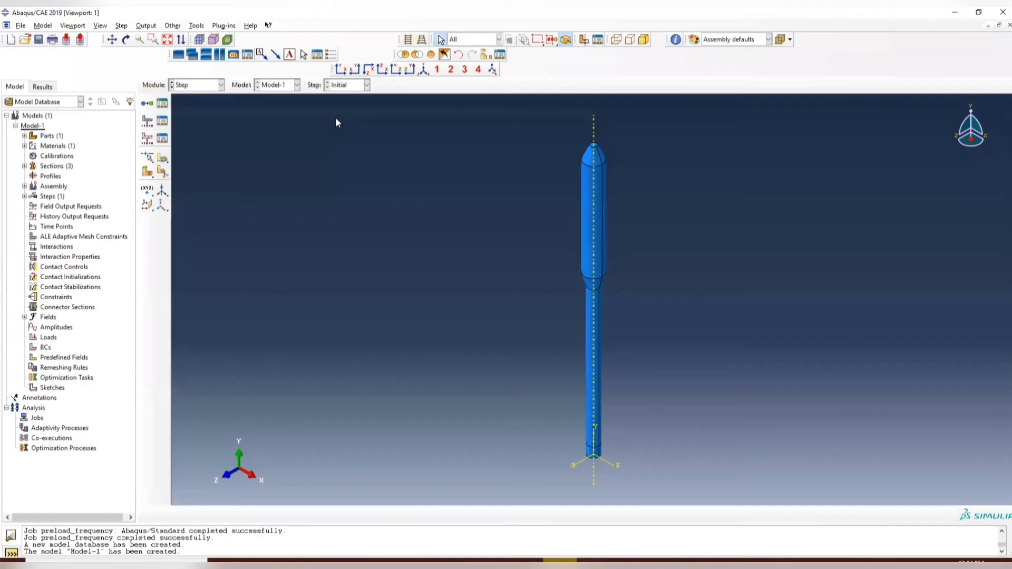
# Create a Static, General step named preload with Nlgeom on and an initial increment size of 0.1.
pyautogui.click(162, 103)
pyautogui.click(244, 316)
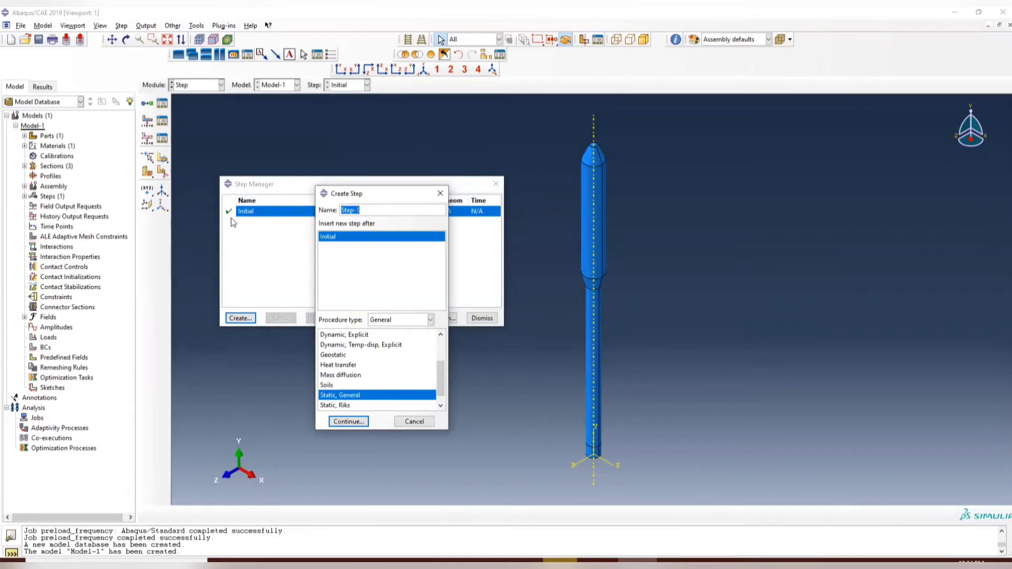
pyautogui.write('preload')
pyautogui.click(348, 422)
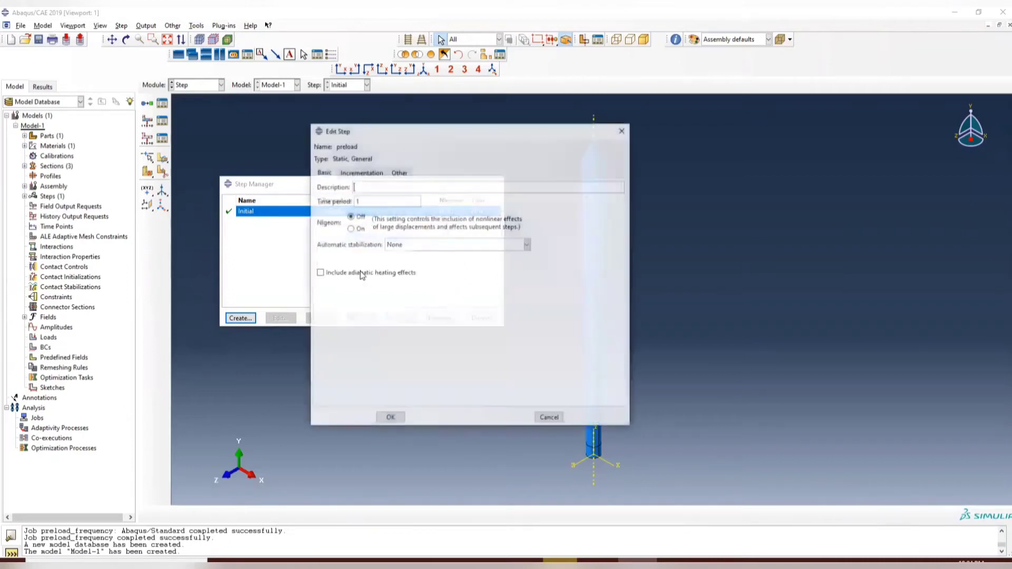
pyautogui.click(352, 230)
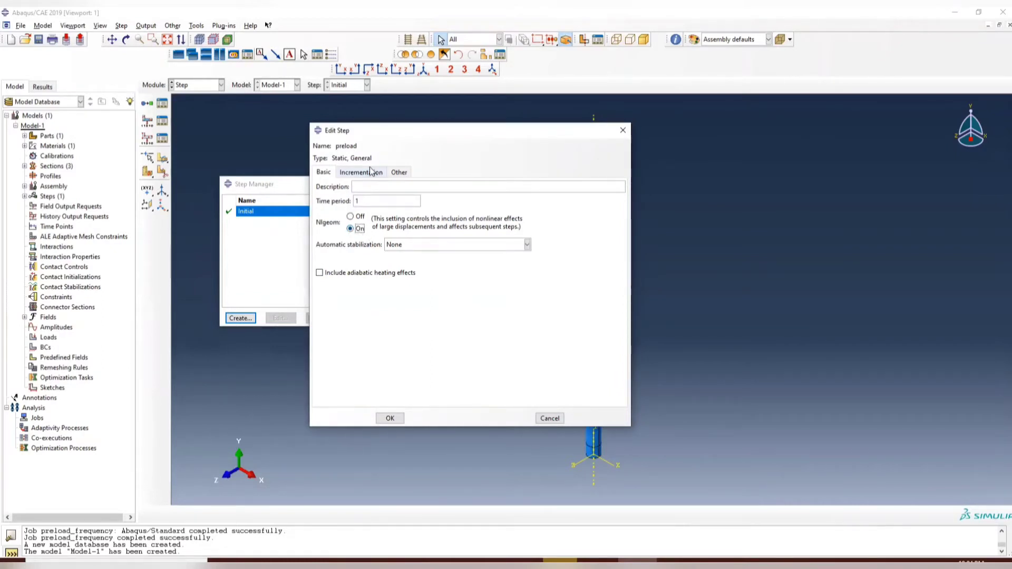
pyautogui.click(372, 171)
pyautogui.doubleClick(365, 224)
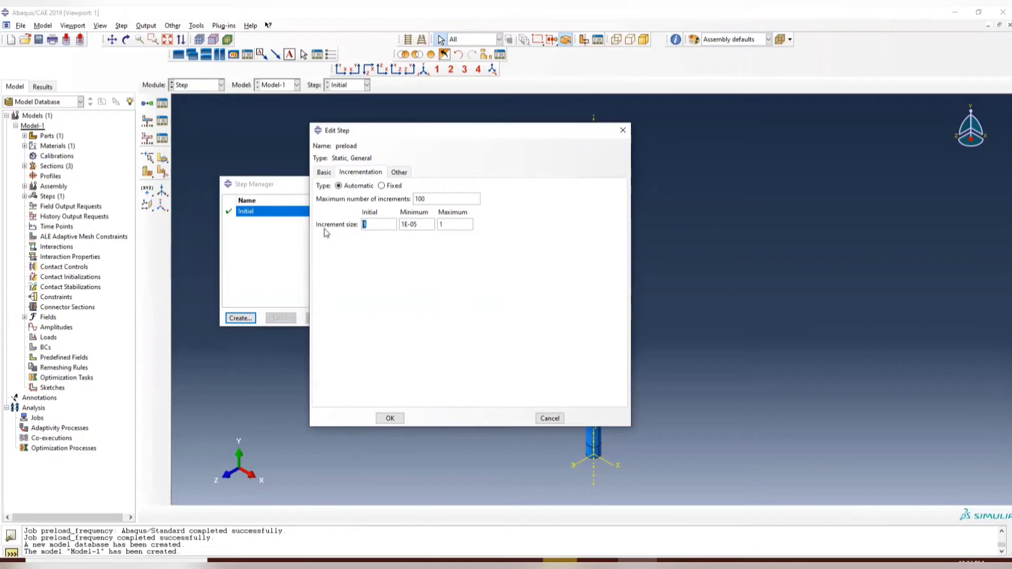
pyautogui.write('0.1')
pyautogui.click(400, 419)
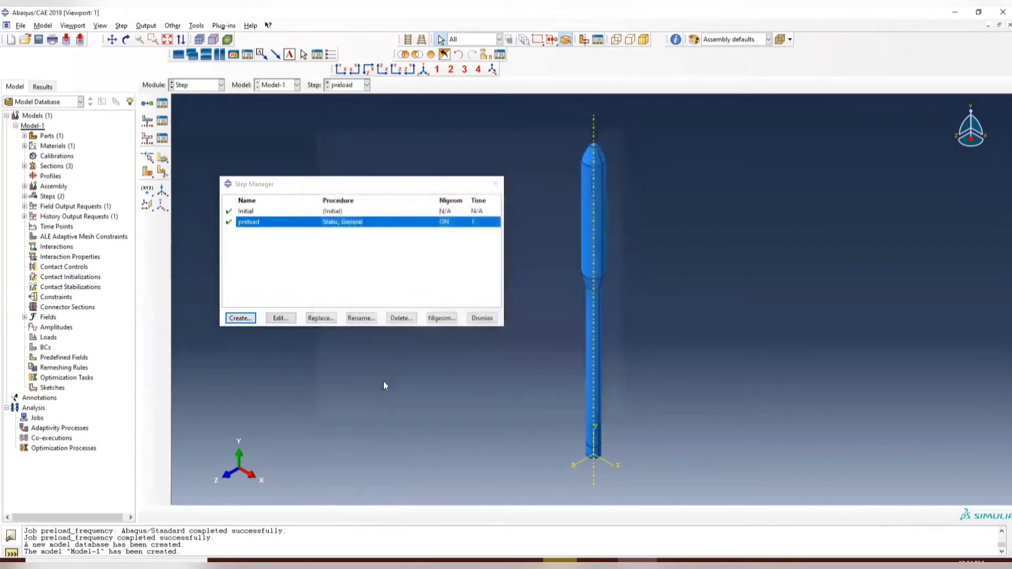
# Create a linear perturbation Frequency step named f_ex following the preload step.
pyautogui.click(235, 319)
pyautogui.click(418, 320)
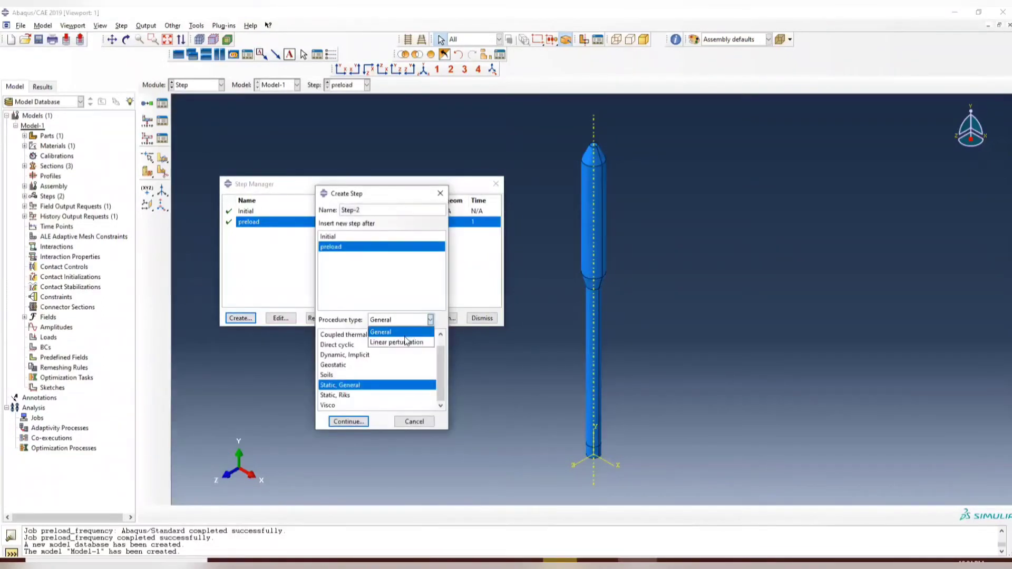
pyautogui.click(408, 341)
pyautogui.click(342, 345)
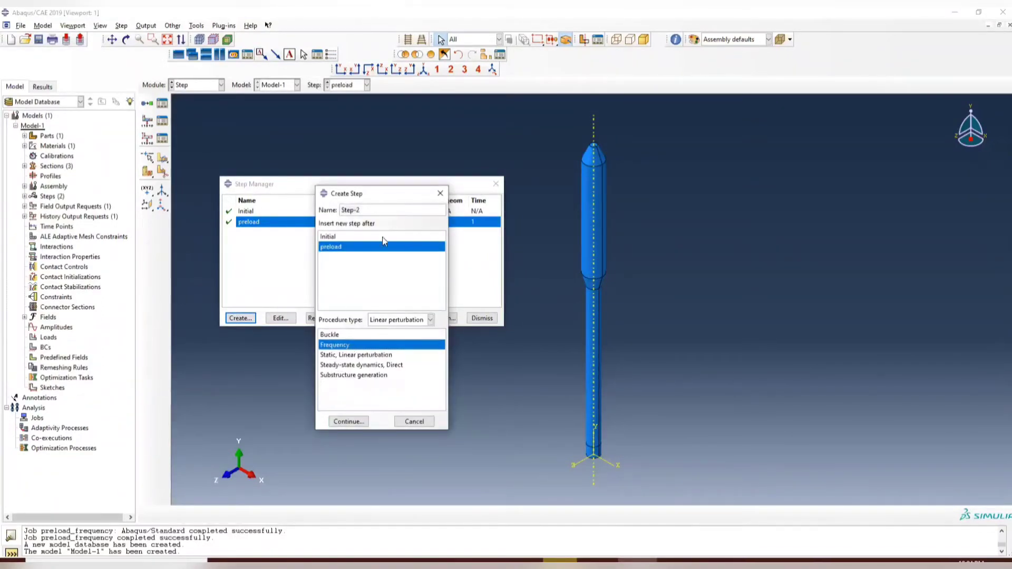
pyautogui.tripleClick(379, 210)
pyautogui.write('f_extra')
pyautogui.press('BackSpace')
pyautogui.press('BackSpace')
pyautogui.press('BackSpace')
pyautogui.click(349, 421)
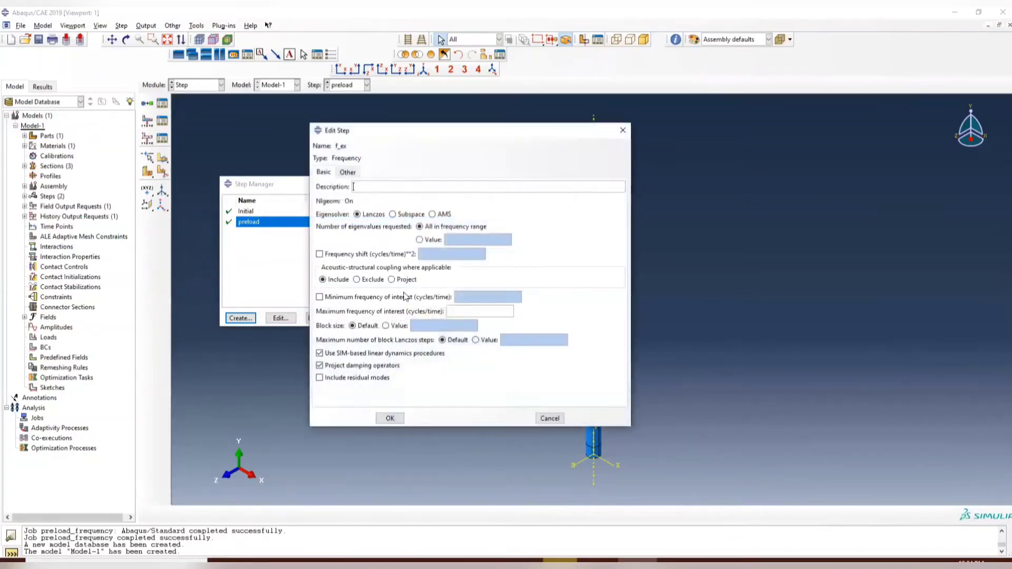
# Configure f_ex without projected damping operators, request 200 eigenvalues with a maximum frequency of interest, and close the step manager.
pyautogui.click(339, 365)
pyautogui.click(470, 313)
pyautogui.click(420, 240)
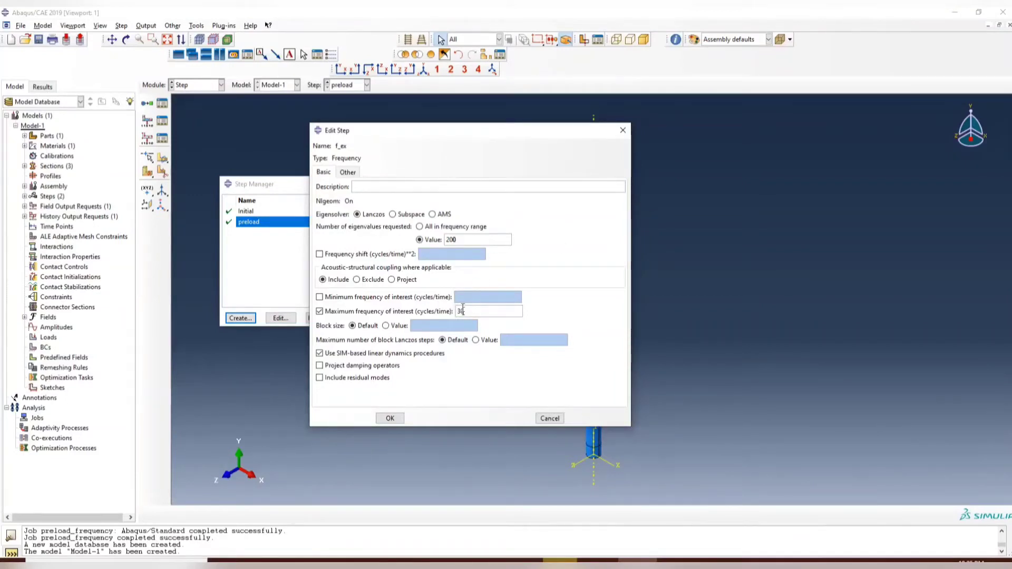
pyautogui.doubleClick(461, 311)
pyautogui.doubleClick(457, 311)
pyautogui.moveTo(463, 240); pyautogui.dragTo(422, 240)
pyautogui.click(329, 172)
pyautogui.click(390, 418)
pyautogui.click(496, 185)
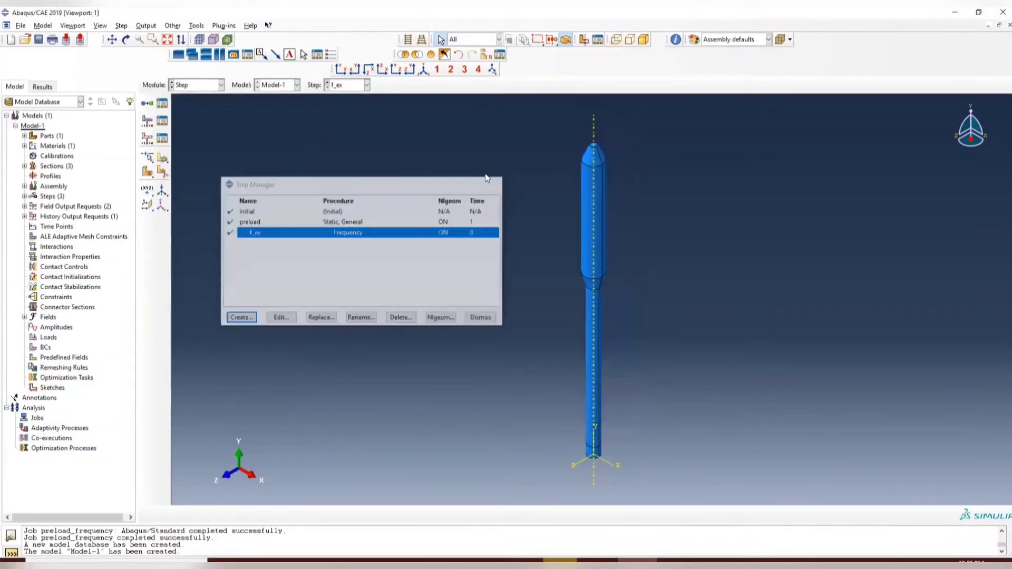
# Review the history output requests without changing them.
pyautogui.click(196, 84)
pyautogui.click(167, 130)
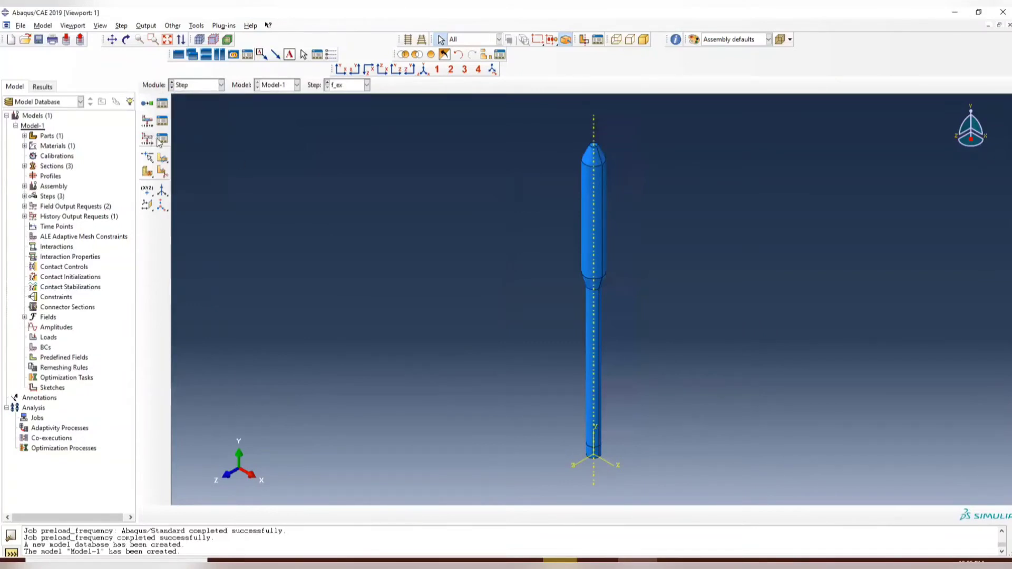
pyautogui.click(162, 139)
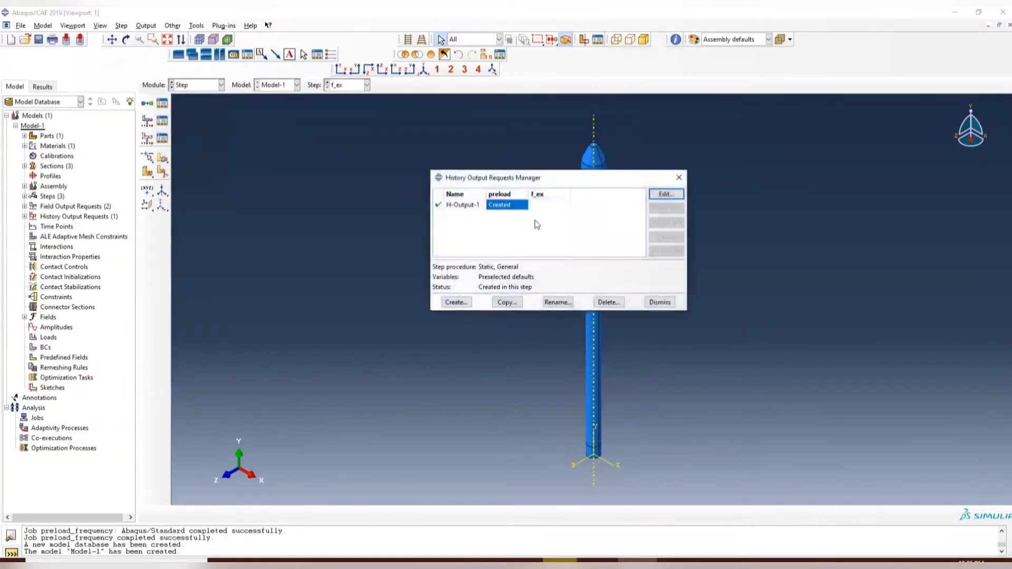
pyautogui.click(679, 177)
# Limit field output request F-Output-1 of the preload step to S and U, excluding strains, forces/reactions and contact variables.
pyautogui.click(162, 123)
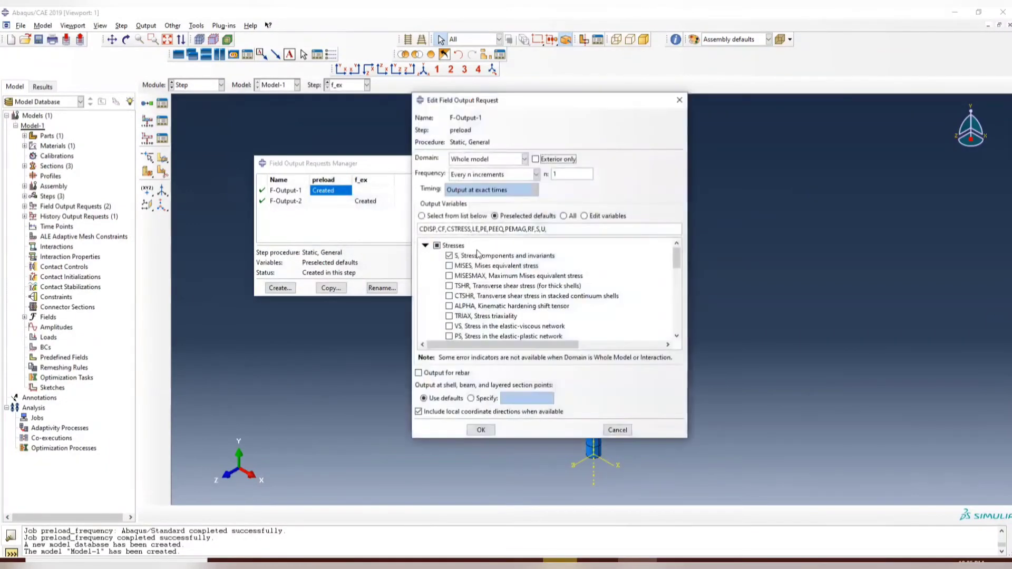
pyautogui.click(425, 245)
pyautogui.click(425, 270)
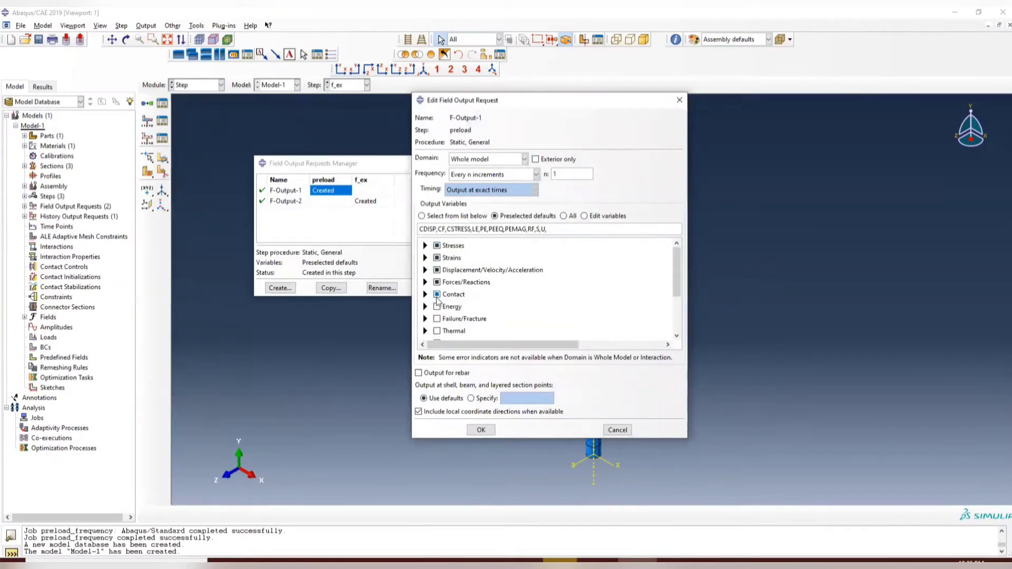
pyautogui.click(437, 294)
pyautogui.click(437, 282)
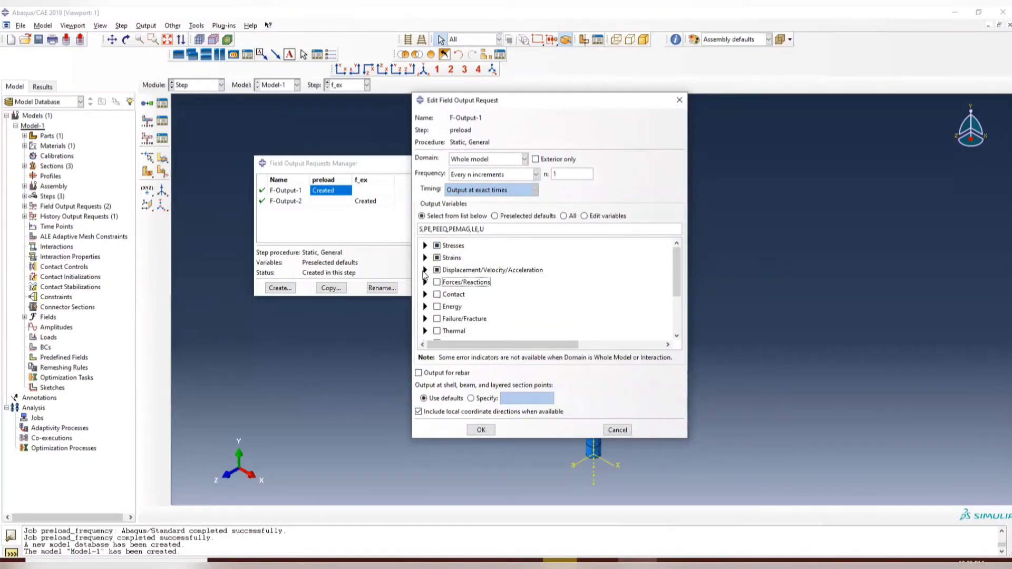
pyautogui.click(425, 270)
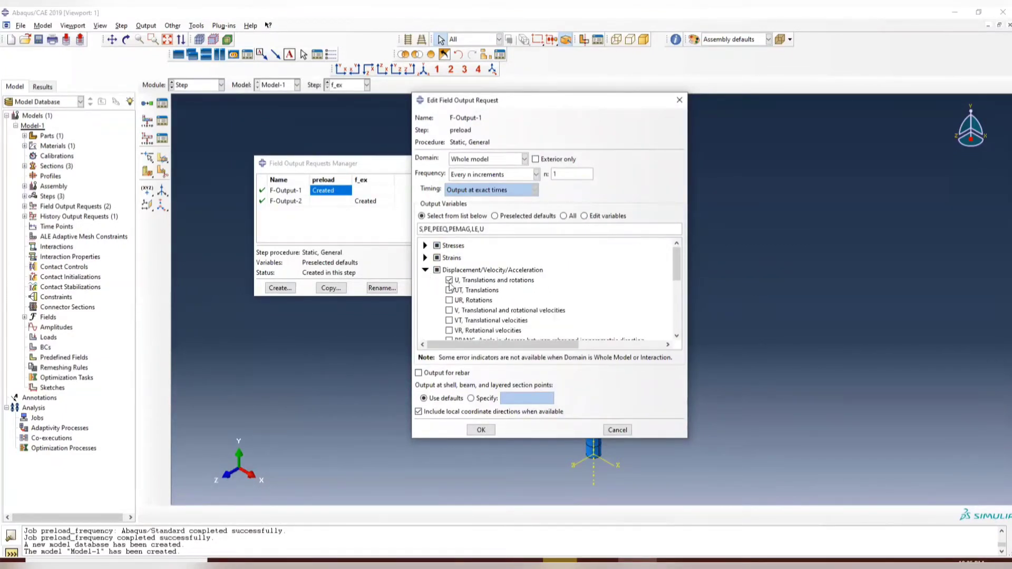
pyautogui.scroll(-6, 446, 283)
pyautogui.scroll(5, 446, 283)
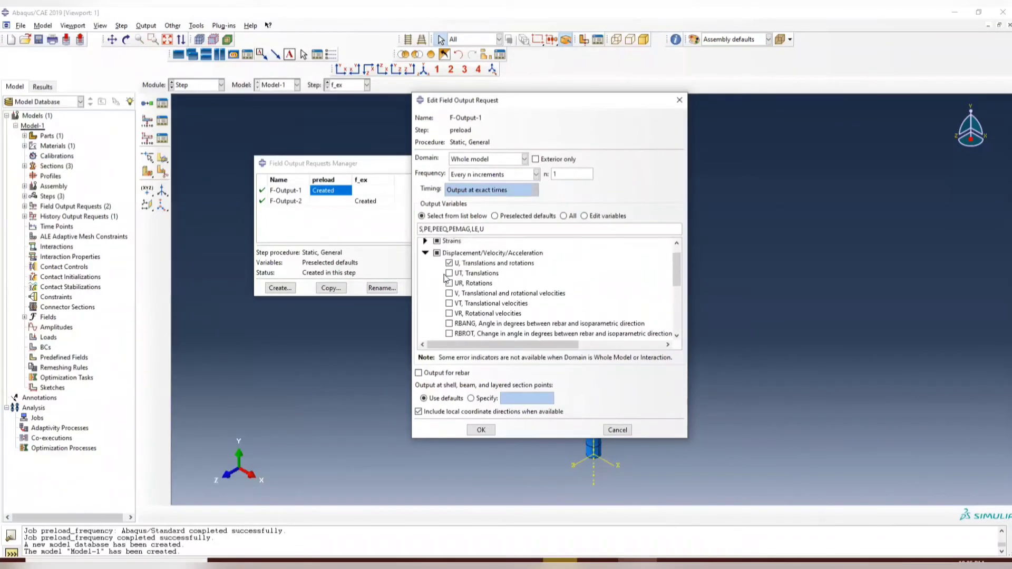
pyautogui.click(425, 261)
pyautogui.click(436, 258)
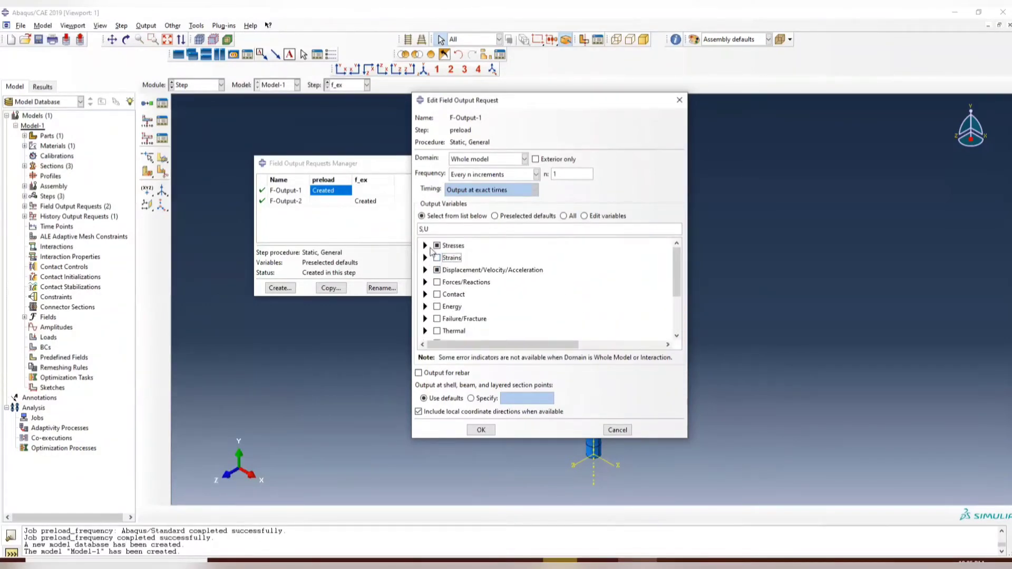
pyautogui.click(481, 429)
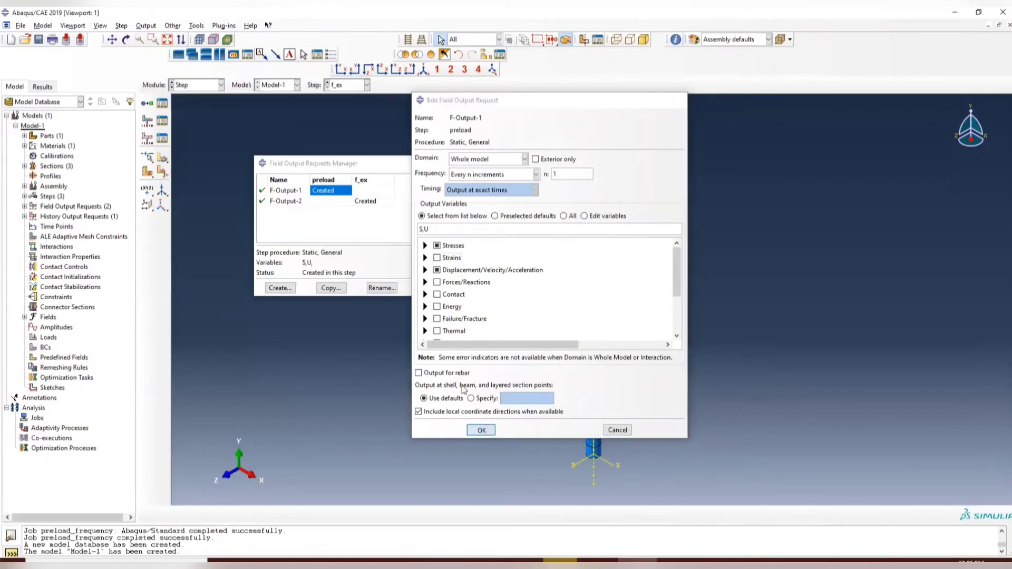
# Review field output request F-Output-2 of the f_ex step without changing it and close the manager.
pyautogui.click(364, 201)
pyautogui.click(489, 180)
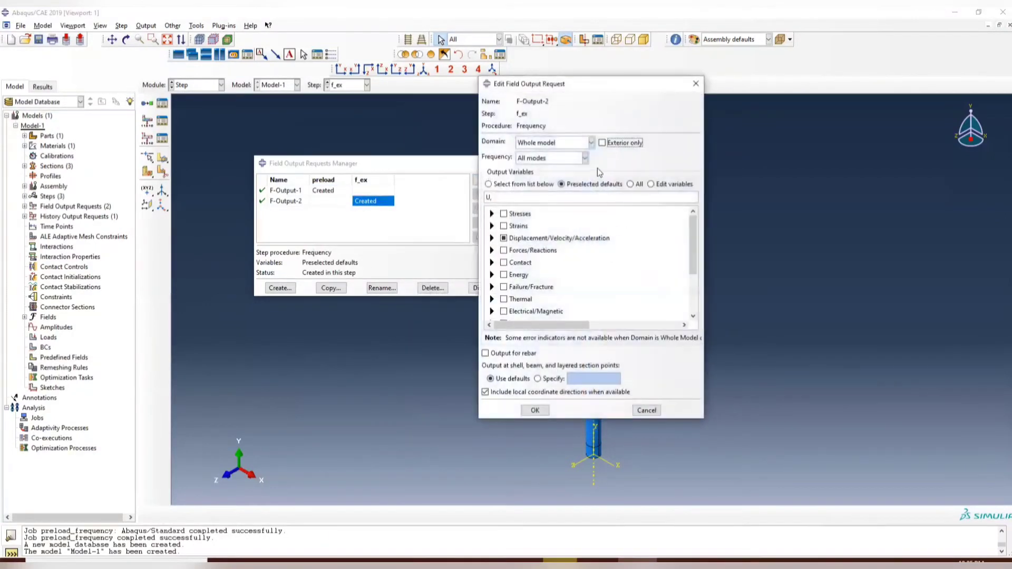
pyautogui.click(696, 84)
pyautogui.click(503, 163)
# Open the Mesh module for the assembly.
pyautogui.click(196, 85)
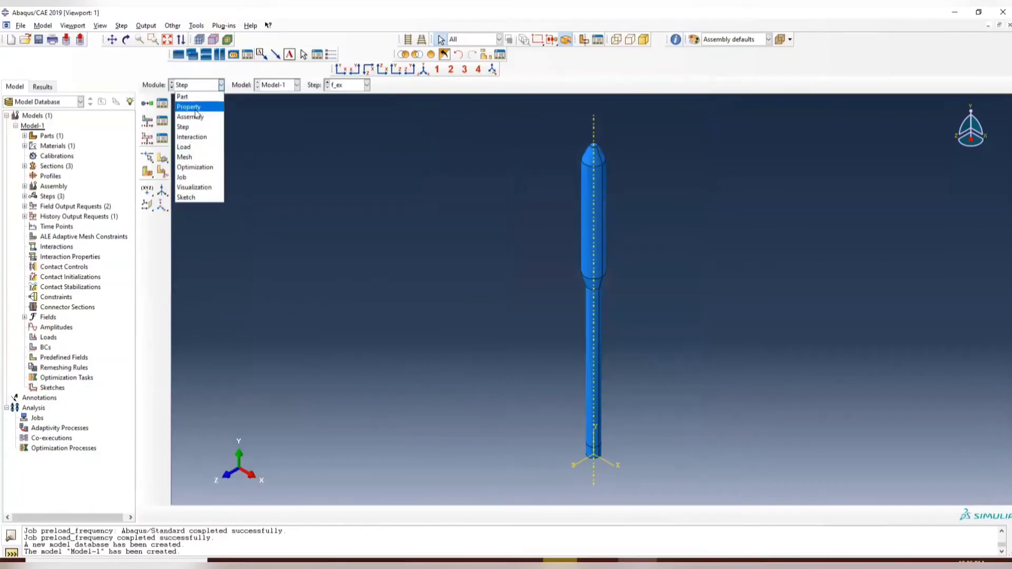
pyautogui.click(185, 157)
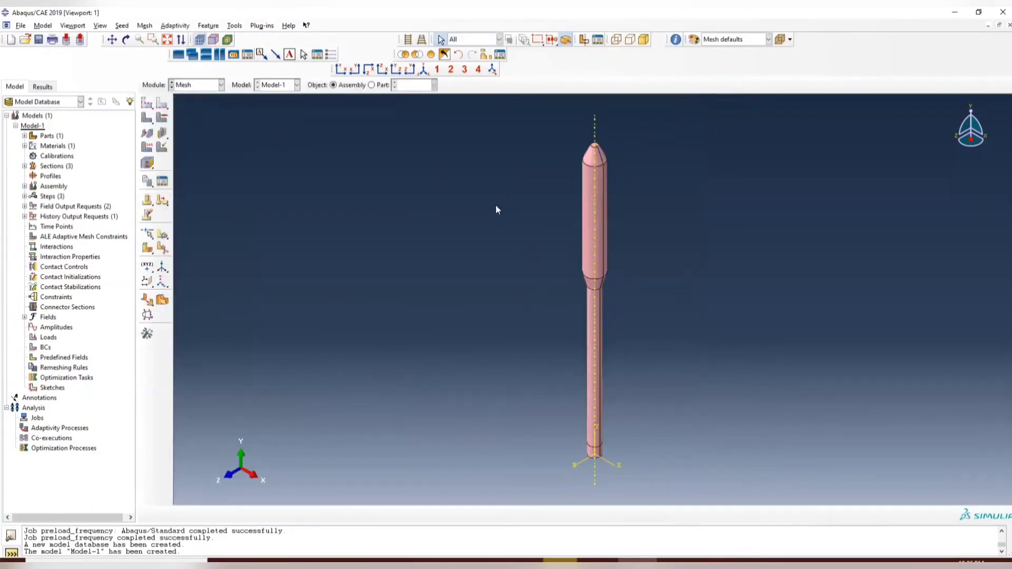
# Assign quad-dominated mesh controls with the Sweep technique to all faces of the launch vehicle.
pyautogui.click(145, 25)
pyautogui.click(158, 36)
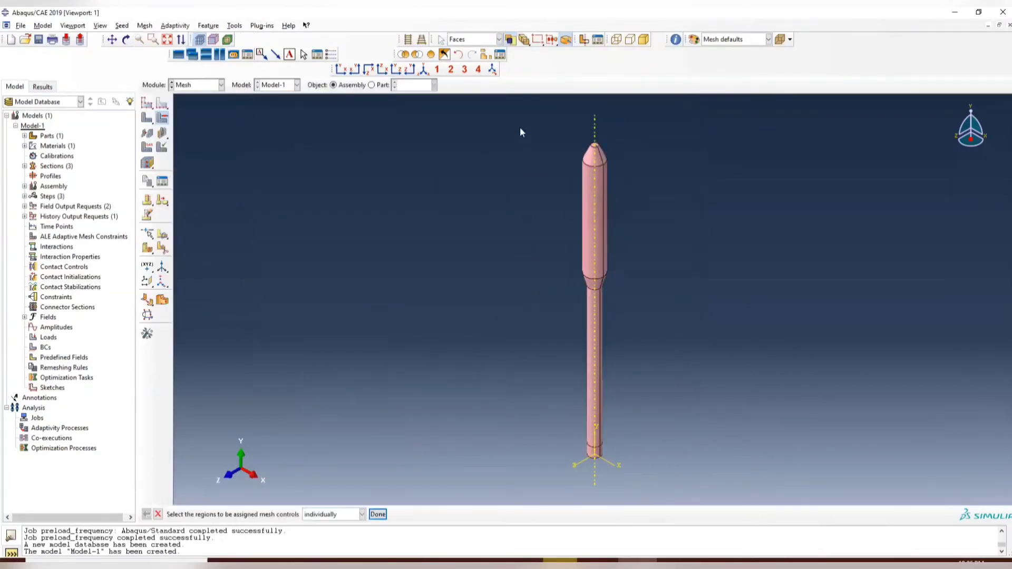
pyautogui.moveTo(520, 128); pyautogui.dragTo(694, 505)
pyautogui.click(373, 513)
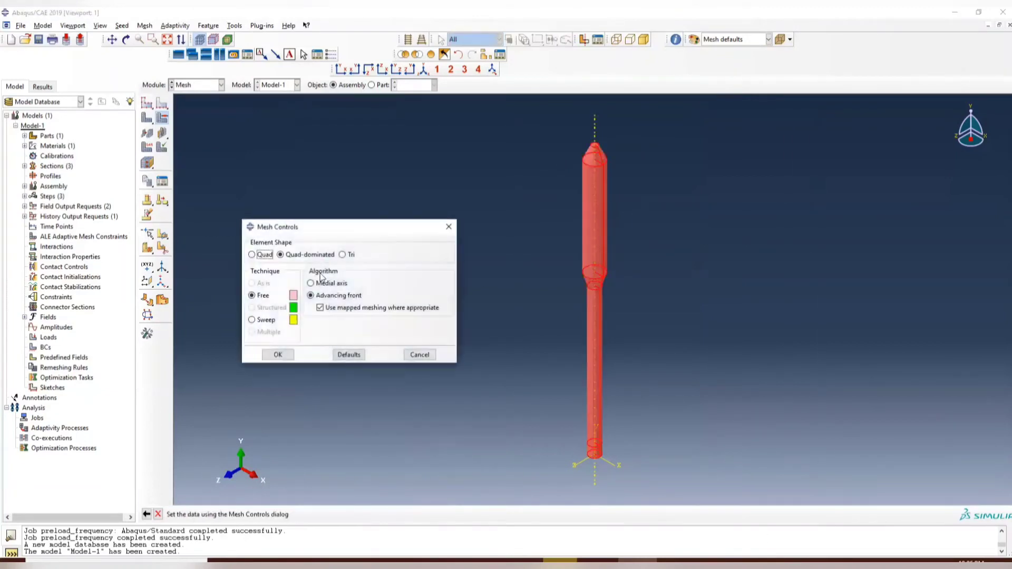
pyautogui.click(266, 322)
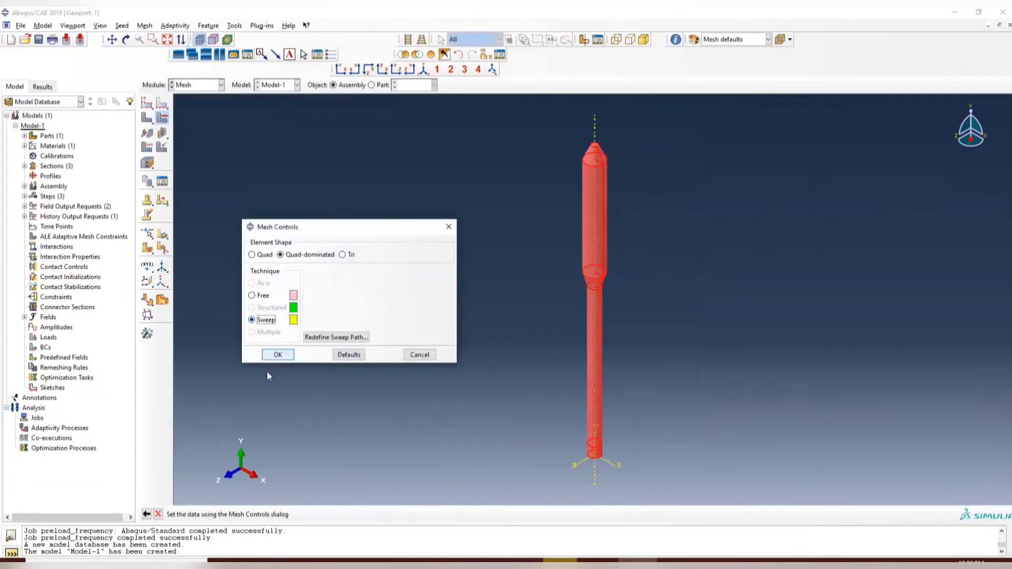
pyautogui.click(278, 355)
pyautogui.keyDown('ctrl'); pyautogui.keyDown('alt'); pyautogui.moveTo(515, 339); pyautogui.dragTo(530, 254); pyautogui.keyUp('alt'); pyautogui.keyUp('ctrl')
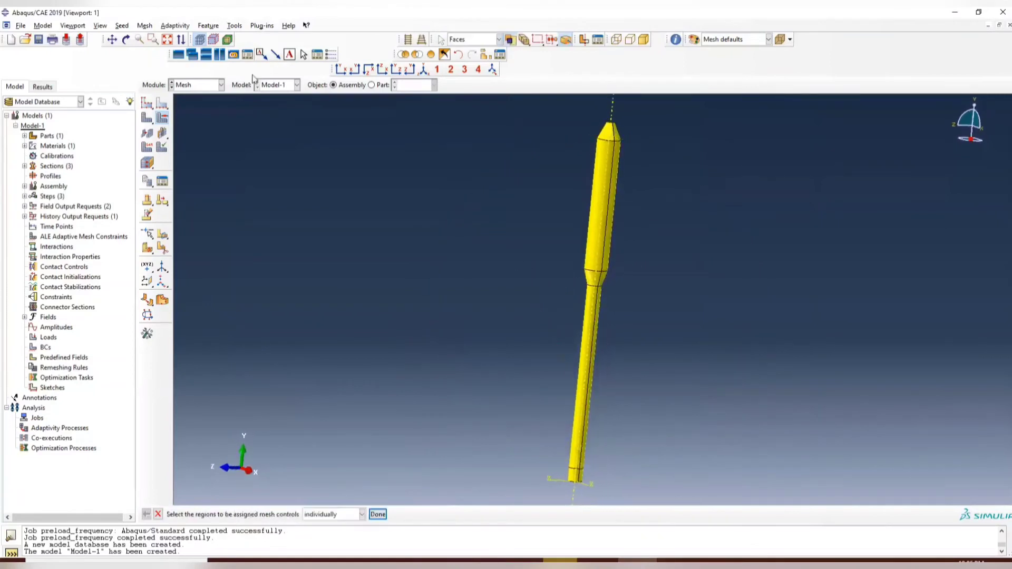
pyautogui.click(341, 69)
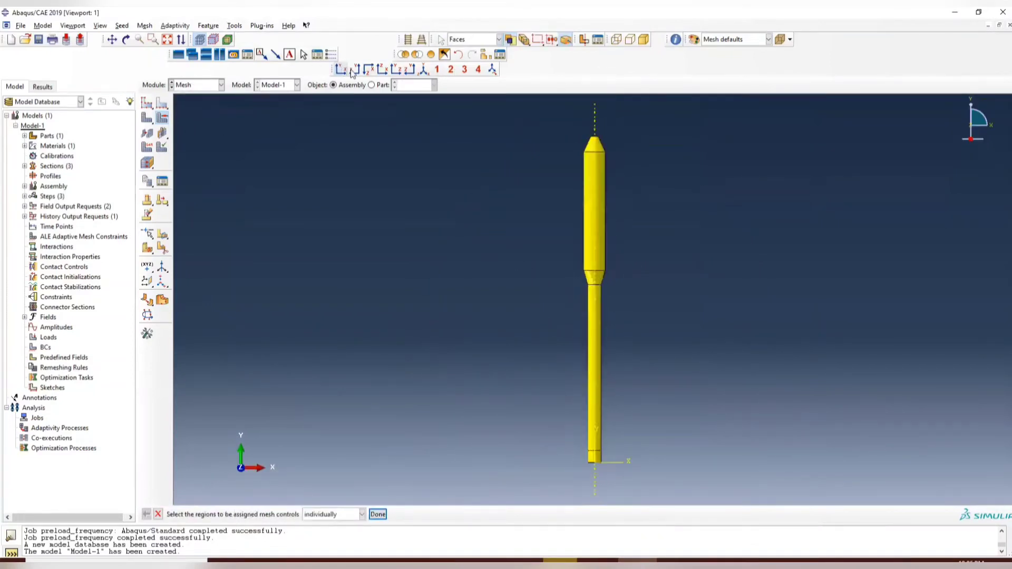
pyautogui.click(162, 102)
pyautogui.scroll(2, 575, 136)
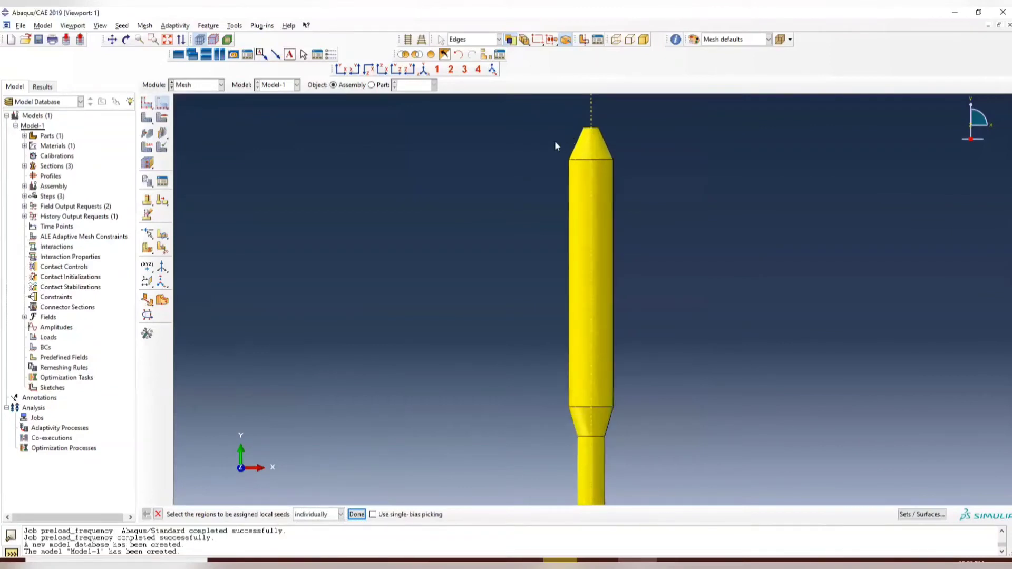
pyautogui.moveTo(555, 140); pyautogui.dragTo(633, 156)
pyautogui.moveTo(526, 131); pyautogui.dragTo(677, 150)
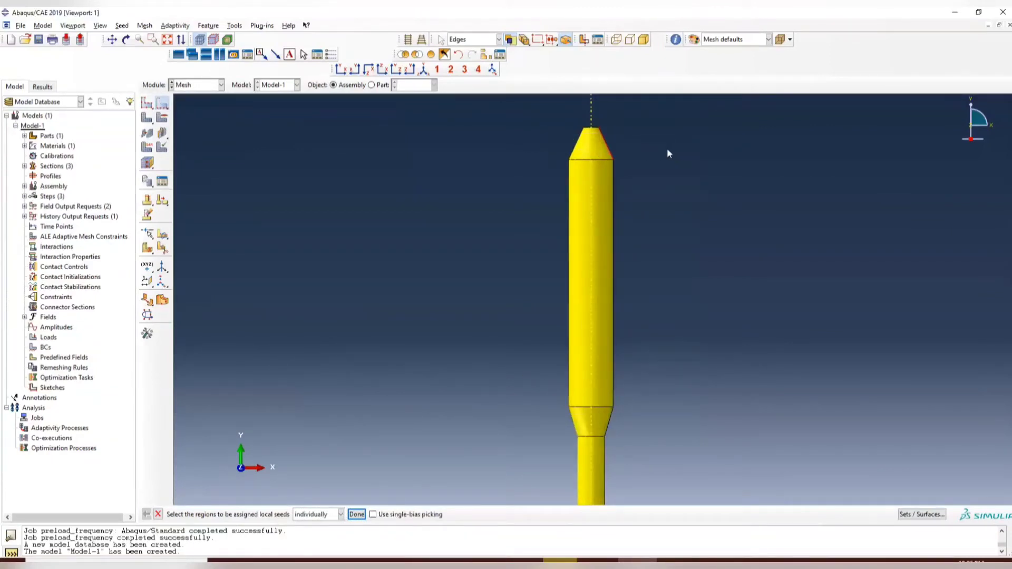
pyautogui.click(359, 514)
pyautogui.keyDown('ctrl'); pyautogui.keyDown('alt'); pyautogui.moveTo(642, 310); pyautogui.dragTo(597, 247); pyautogui.keyUp('alt'); pyautogui.keyUp('ctrl')
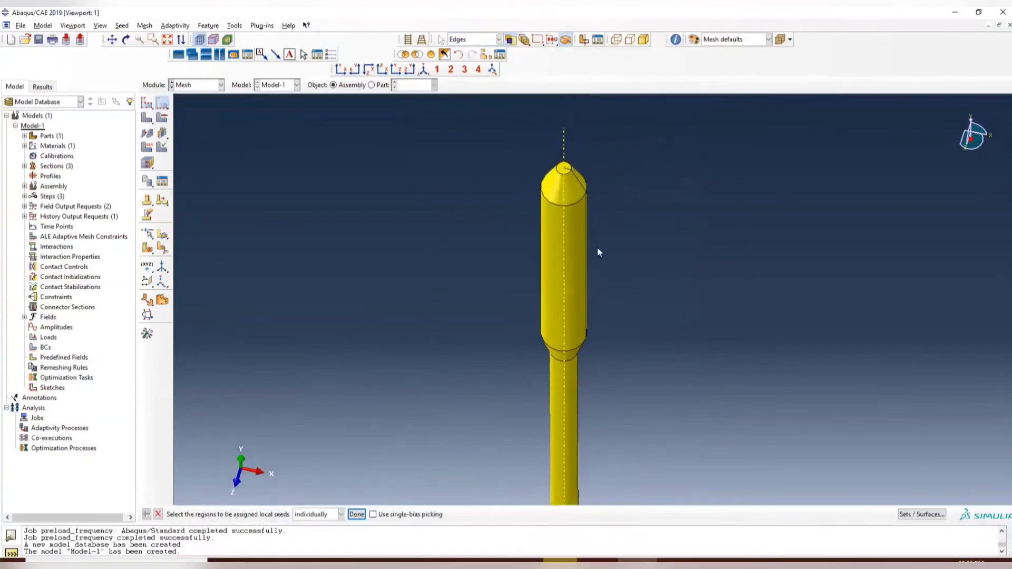
pyautogui.keyDown('ctrl'); pyautogui.keyDown('alt'); pyautogui.moveTo(593, 455); pyautogui.dragTo(544, 201); pyautogui.keyUp('alt'); pyautogui.keyUp('ctrl')
pyautogui.scroll(4, 548, 208)
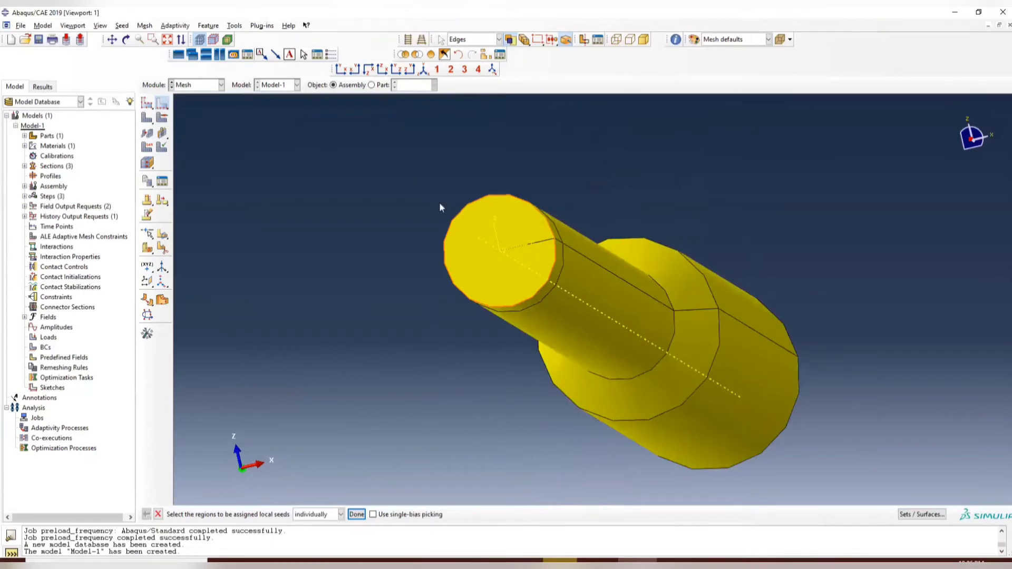
# Open the Assembly module and create a datum plane offset 0.0 from the XY principal plane.
pyautogui.click(203, 85)
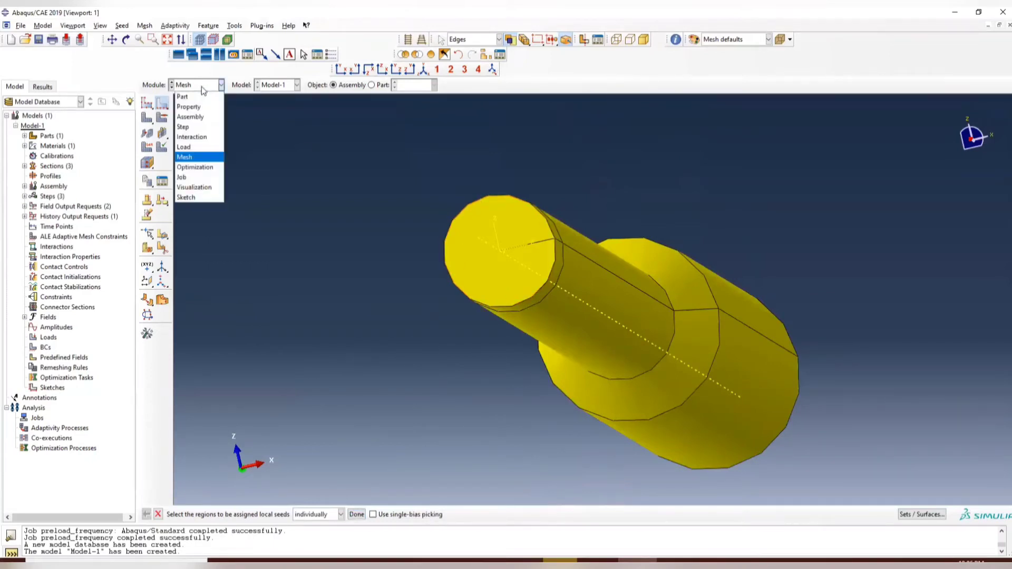
pyautogui.click(194, 120)
pyautogui.keyDown('ctrl'); pyautogui.keyDown('alt'); pyautogui.moveTo(619, 212); pyautogui.dragTo(527, 287); pyautogui.keyUp('alt'); pyautogui.keyUp('ctrl')
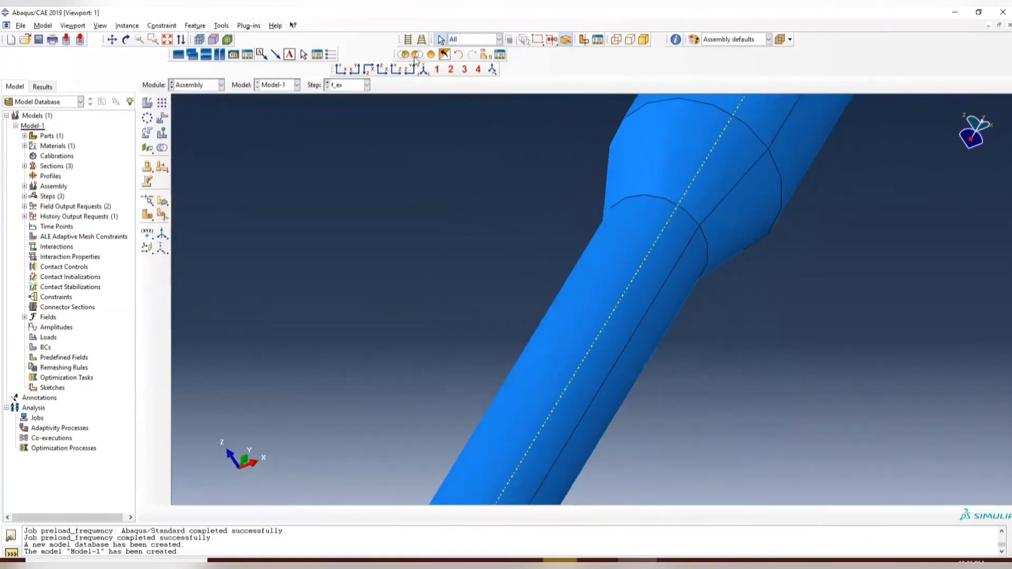
pyautogui.click(342, 69)
pyautogui.keyDown('ctrl'); pyautogui.keyDown('alt'); pyautogui.moveTo(638, 215); pyautogui.dragTo(590, 187); pyautogui.keyUp('alt'); pyautogui.keyUp('ctrl')
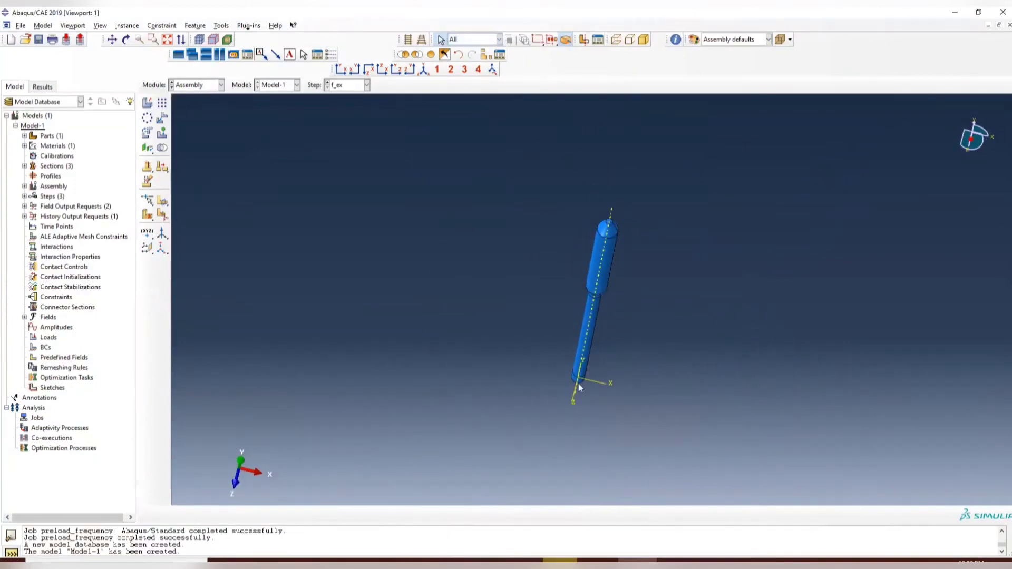
pyautogui.keyDown('ctrl'); pyautogui.keyDown('alt'); pyautogui.moveTo(578, 387); pyautogui.dragTo(605, 165); pyautogui.keyUp('alt'); pyautogui.keyUp('ctrl')
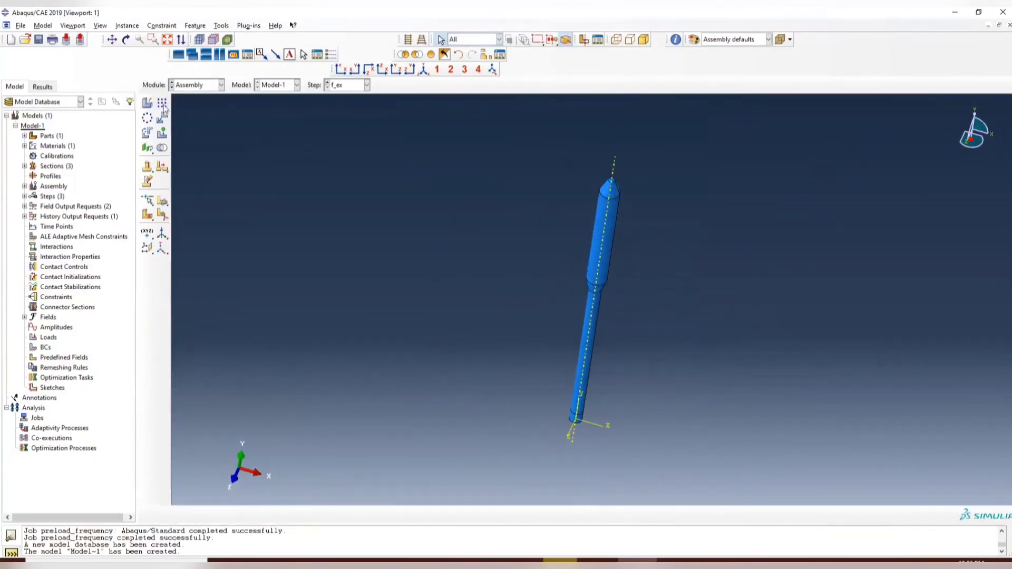
pyautogui.click(147, 250)
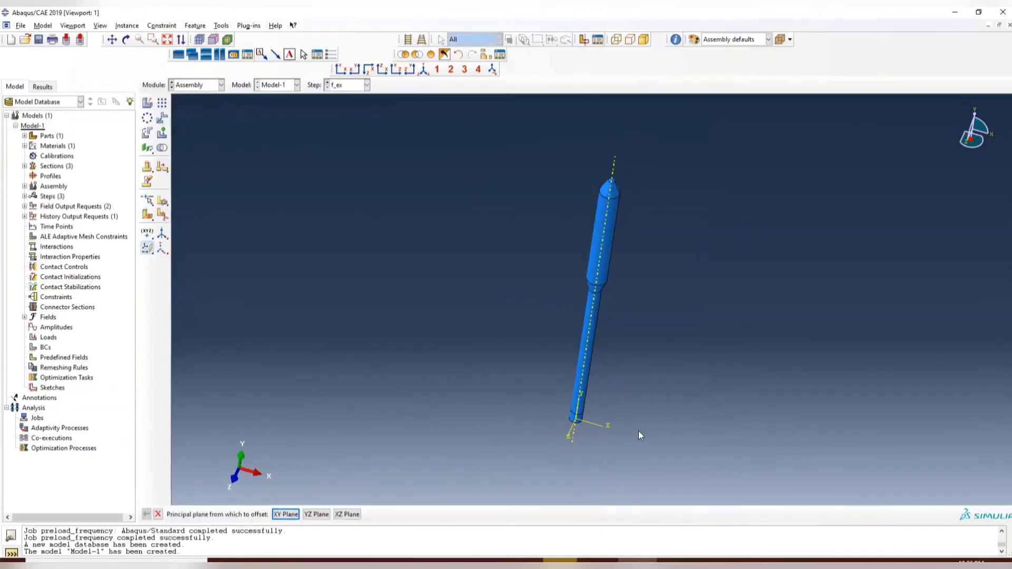
pyautogui.click(341, 69)
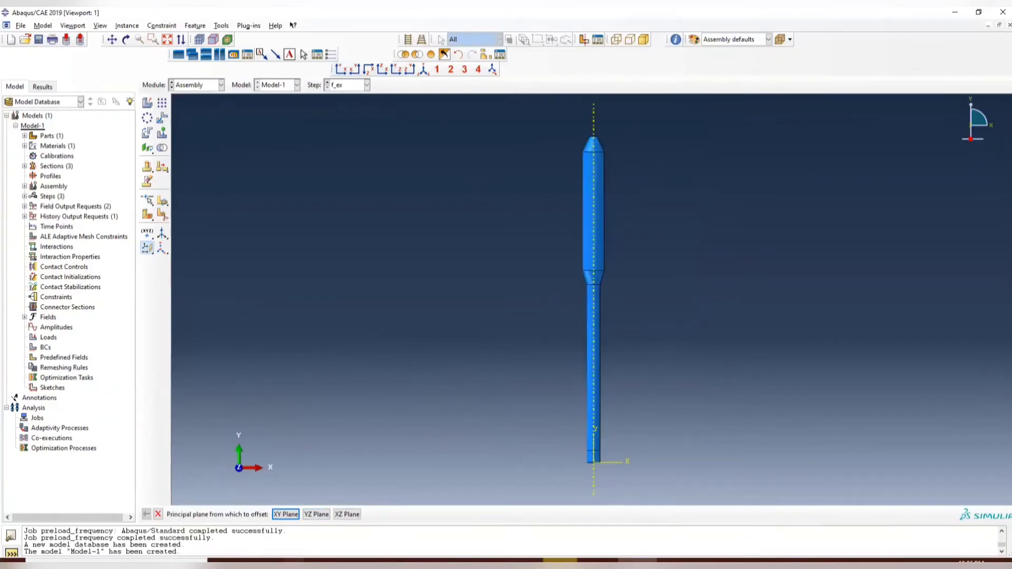
pyautogui.click(285, 514)
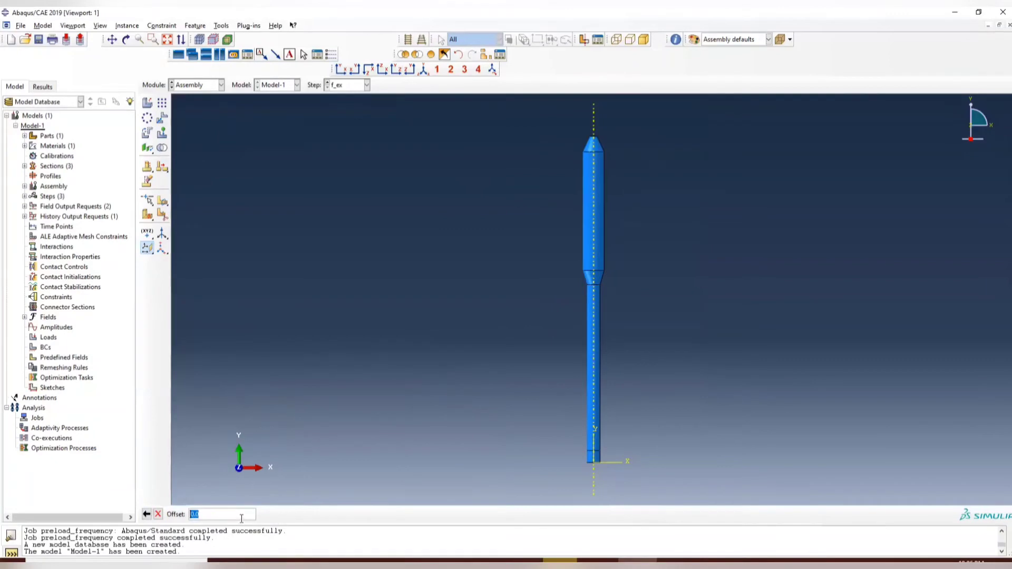
pyautogui.press('Return')
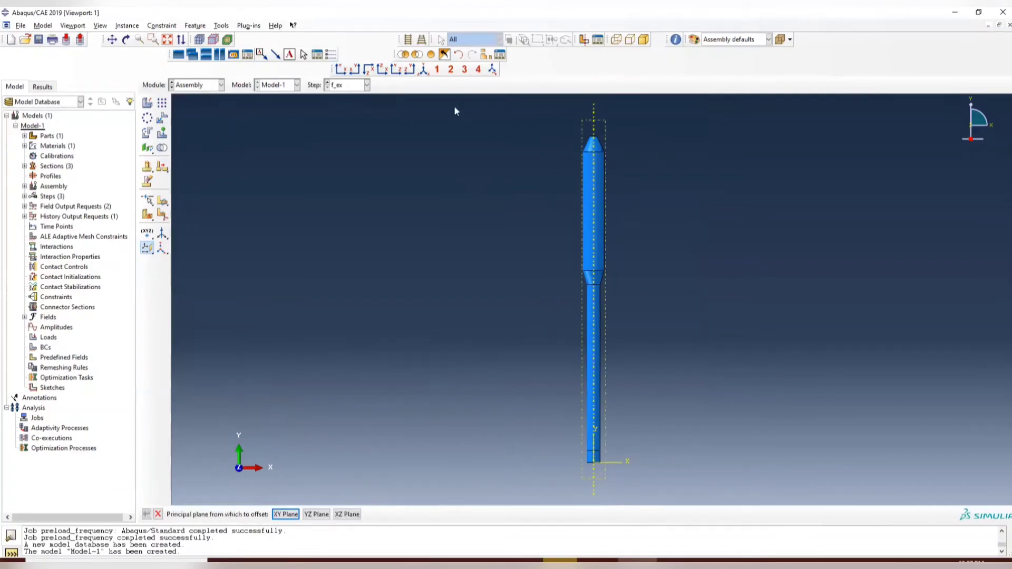
# Create a datum plane from the YZ principal plane with the default zero offset.
pyautogui.click(396, 69)
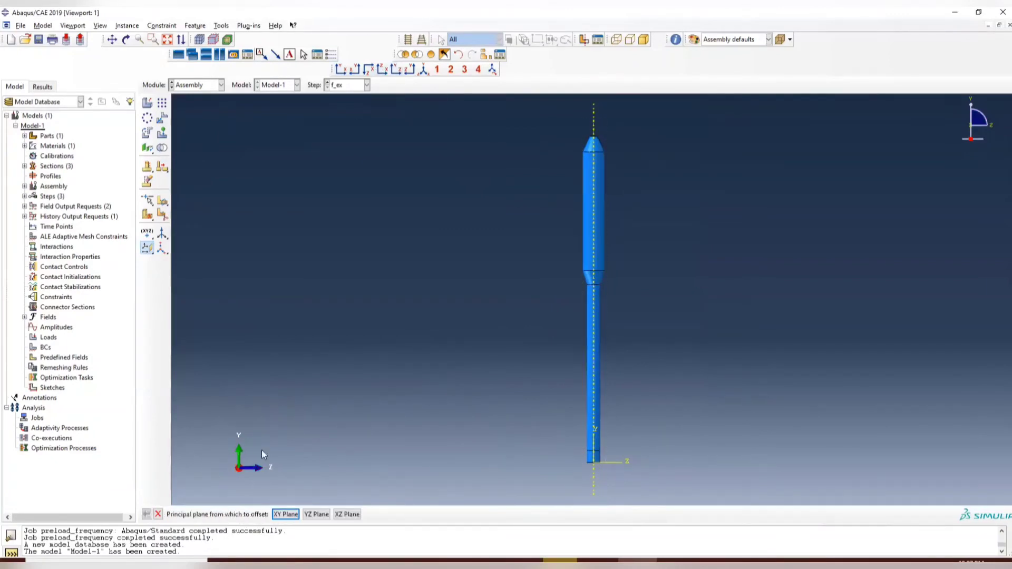
pyautogui.click(317, 513)
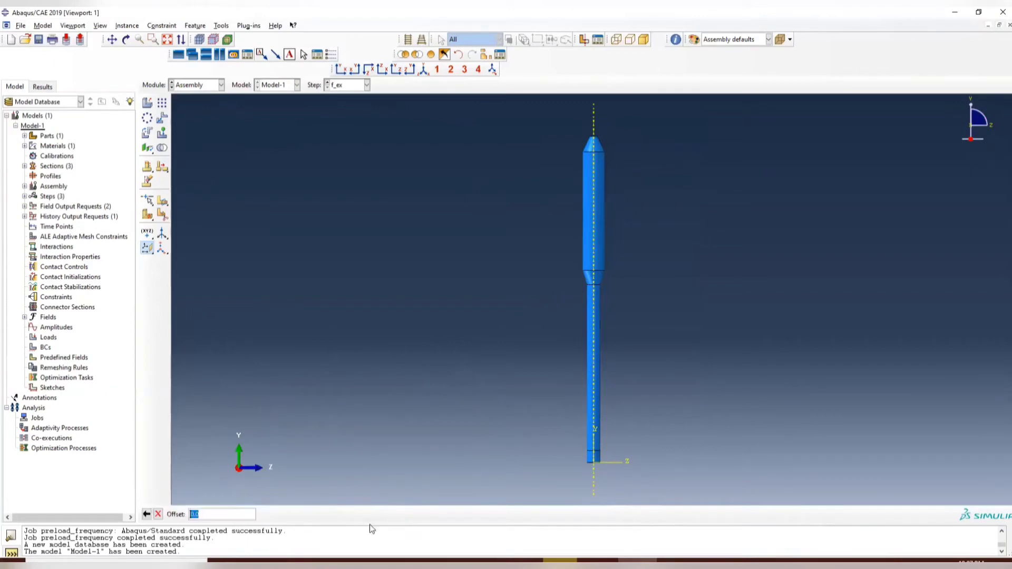
pyautogui.press('Return')
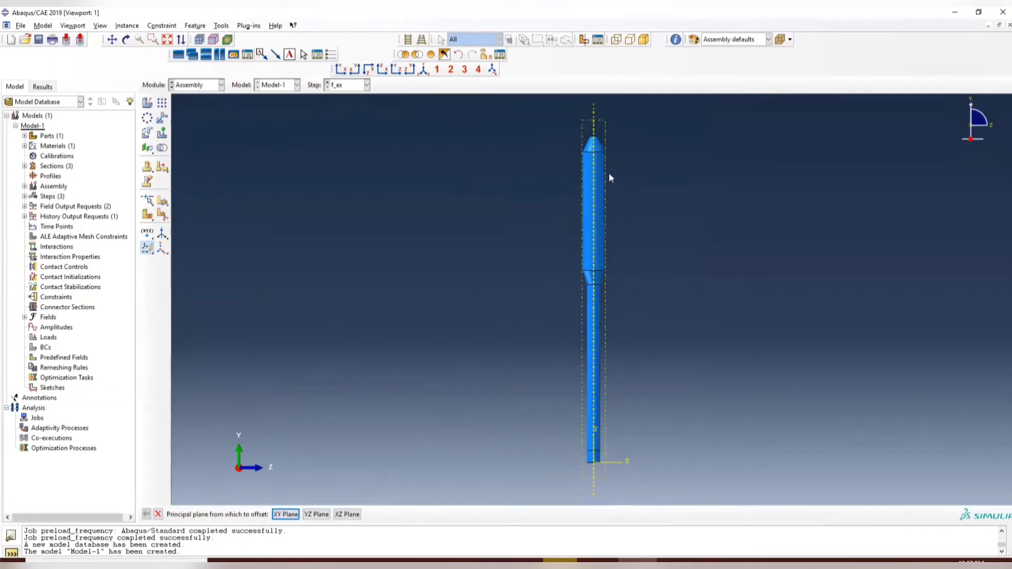
pyautogui.click(340, 70)
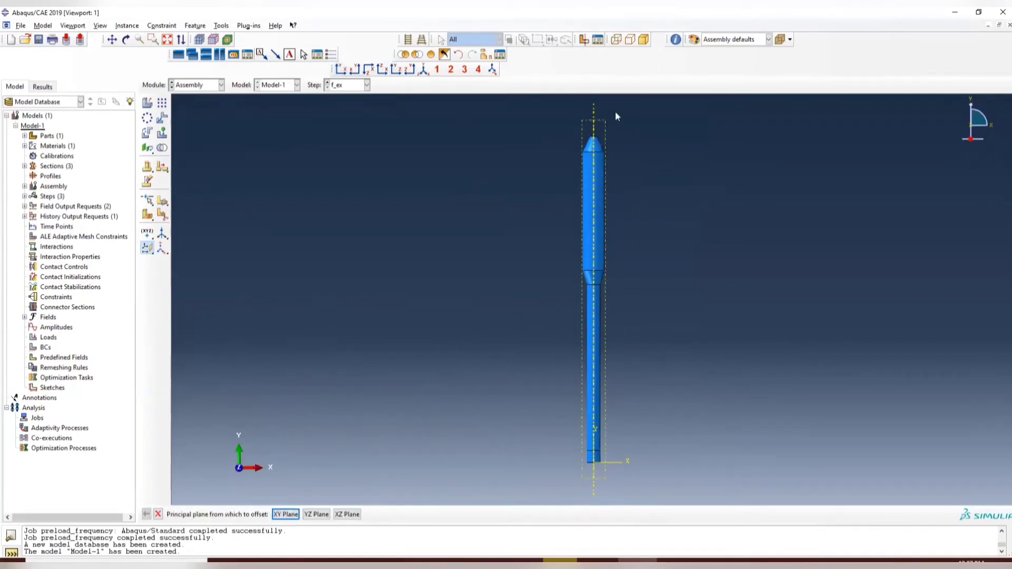
pyautogui.keyDown('ctrl'); pyautogui.keyDown('alt'); pyautogui.moveTo(623, 197); pyautogui.dragTo(513, 273); pyautogui.keyUp('alt'); pyautogui.keyUp('ctrl')
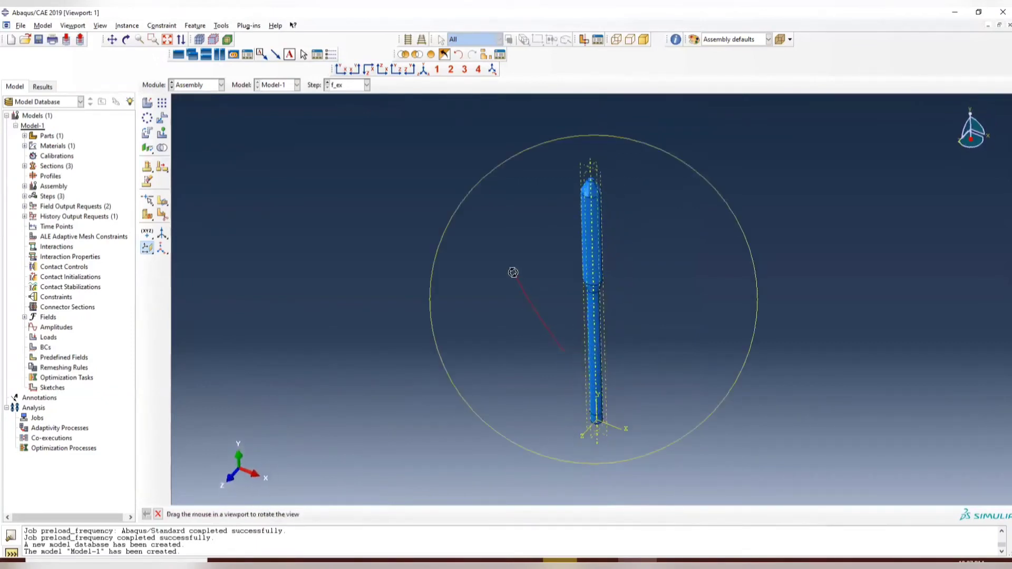
# Partition all faces of the vessel with the XY datum plane.
pyautogui.click(163, 202)
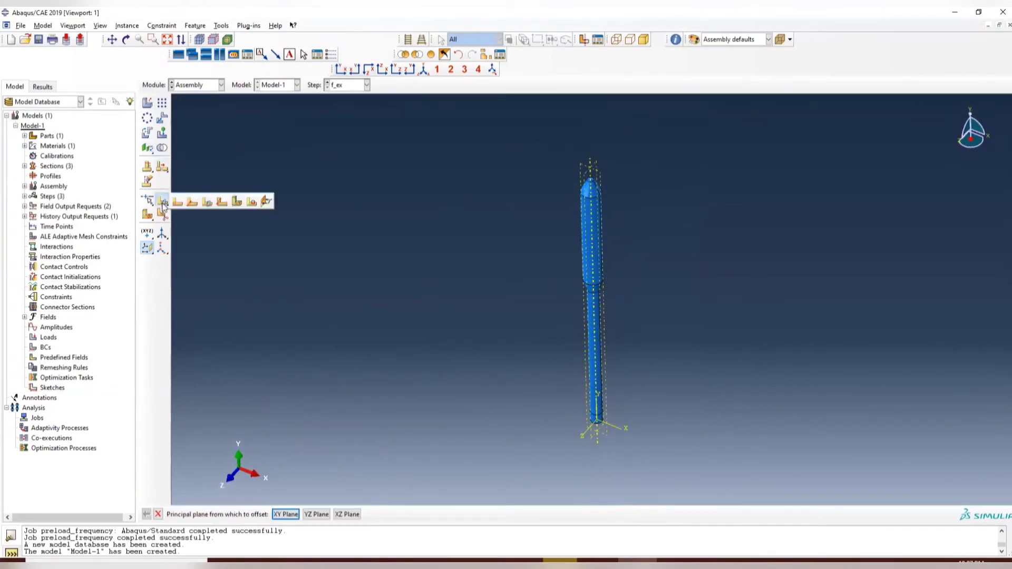
pyautogui.click(210, 203)
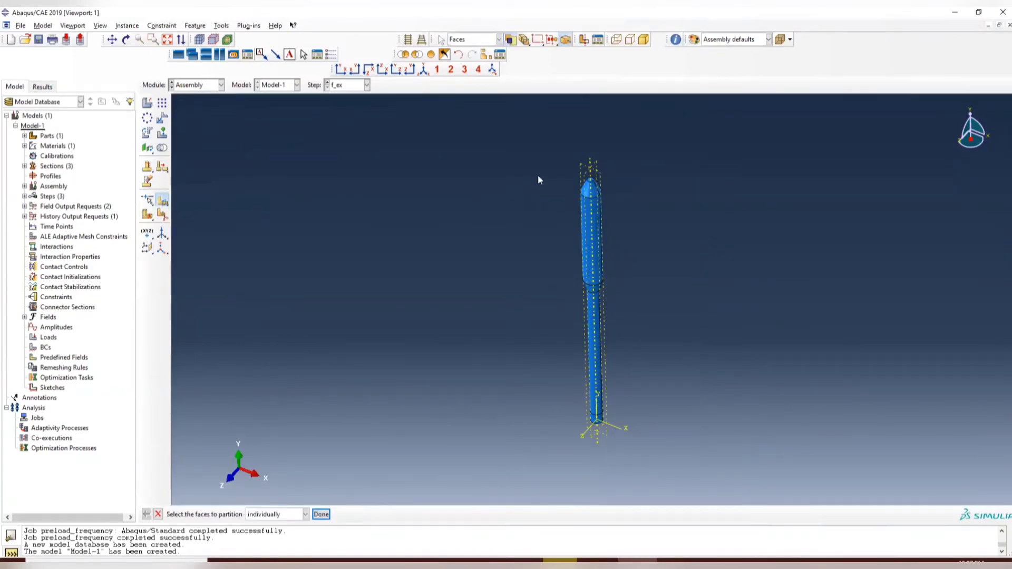
pyautogui.moveTo(483, 141); pyautogui.dragTo(793, 505)
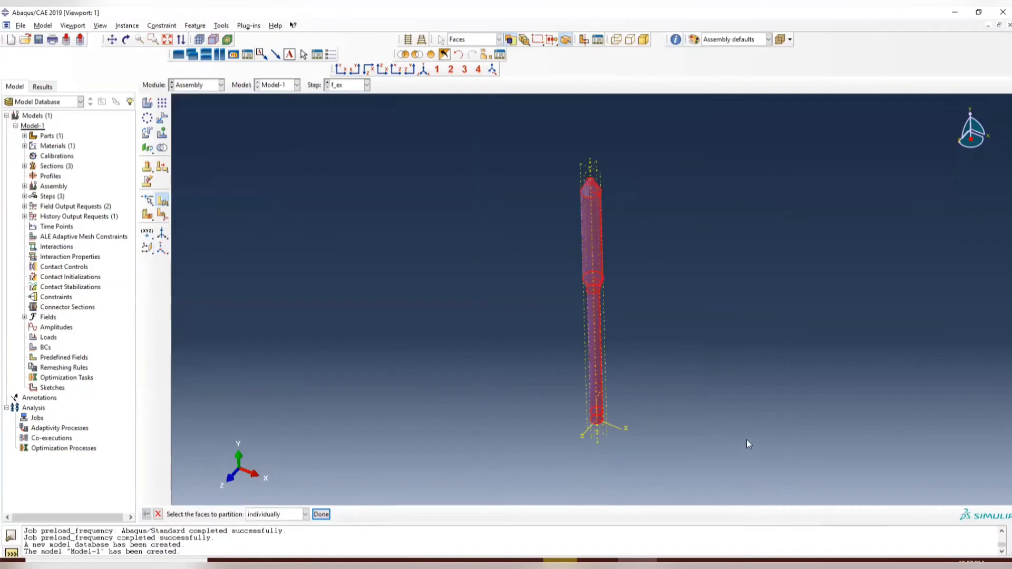
pyautogui.middleClick(666, 310)
pyautogui.click(585, 168)
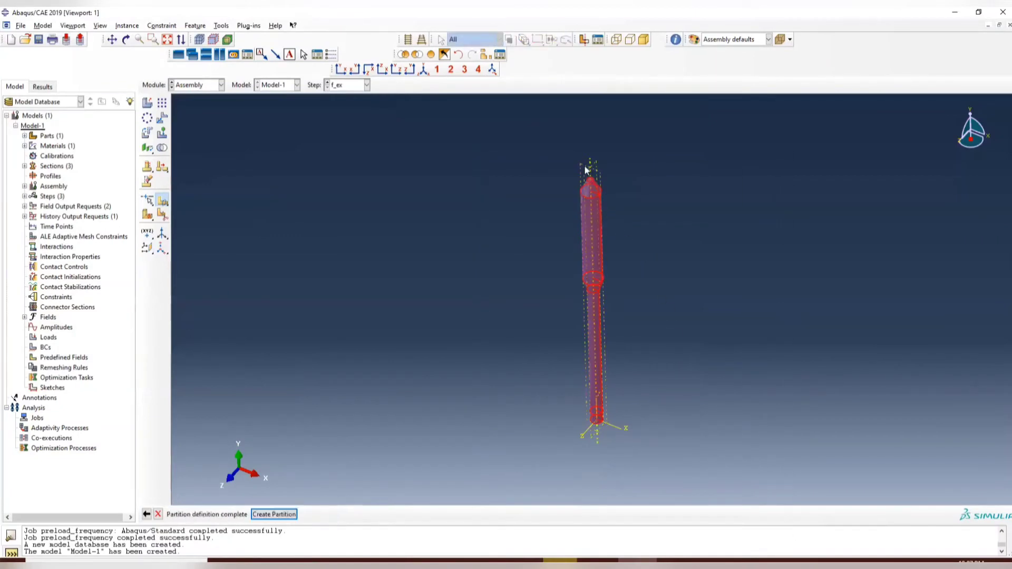
pyautogui.middleClick(624, 227)
# Partition all faces of the vessel with the YZ datum plane.
pyautogui.moveTo(509, 137); pyautogui.dragTo(740, 505)
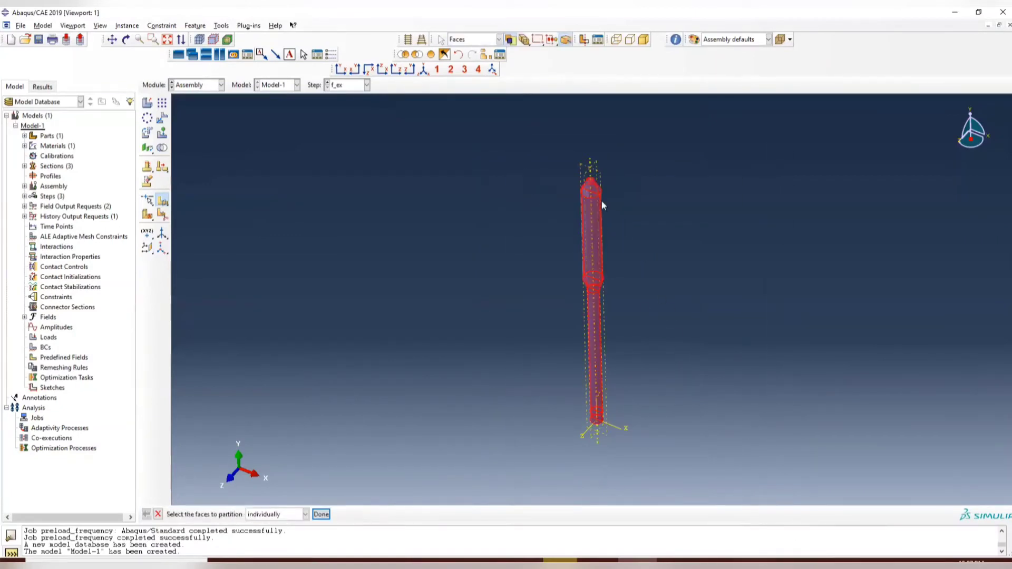
pyautogui.middleClick(602, 201)
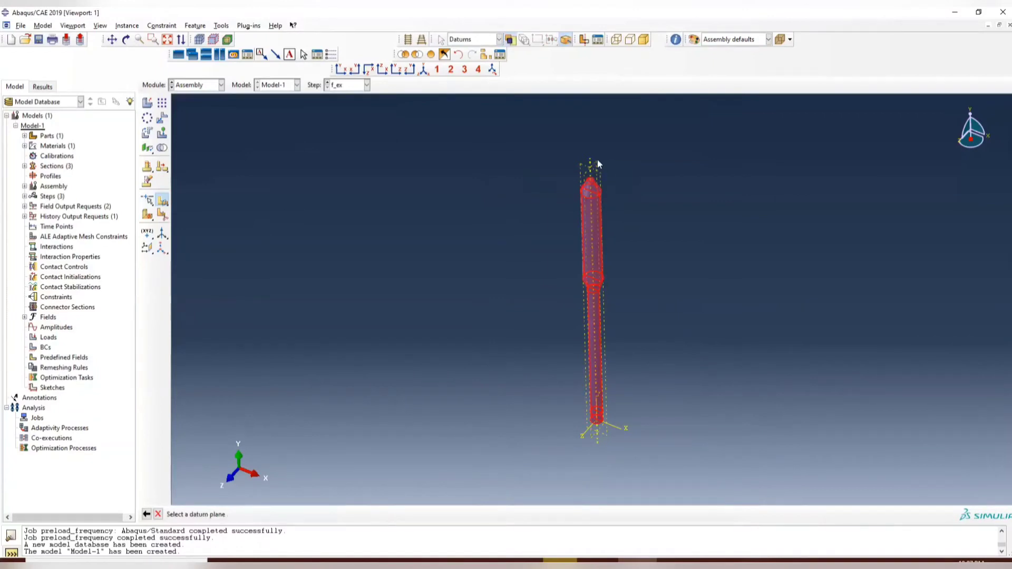
pyautogui.scroll(4, 598, 167)
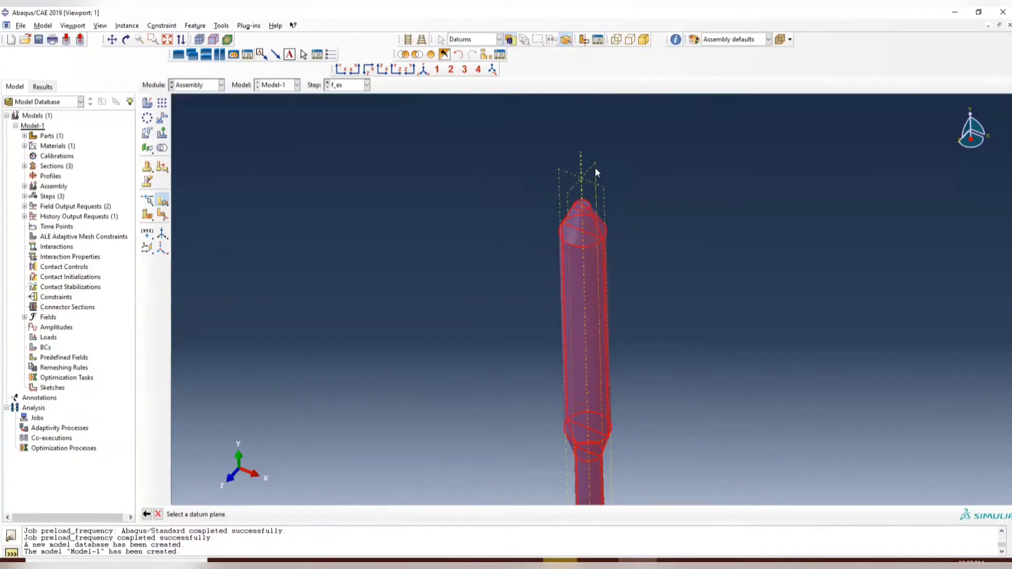
pyautogui.click(595, 166)
pyautogui.middleClick(627, 224)
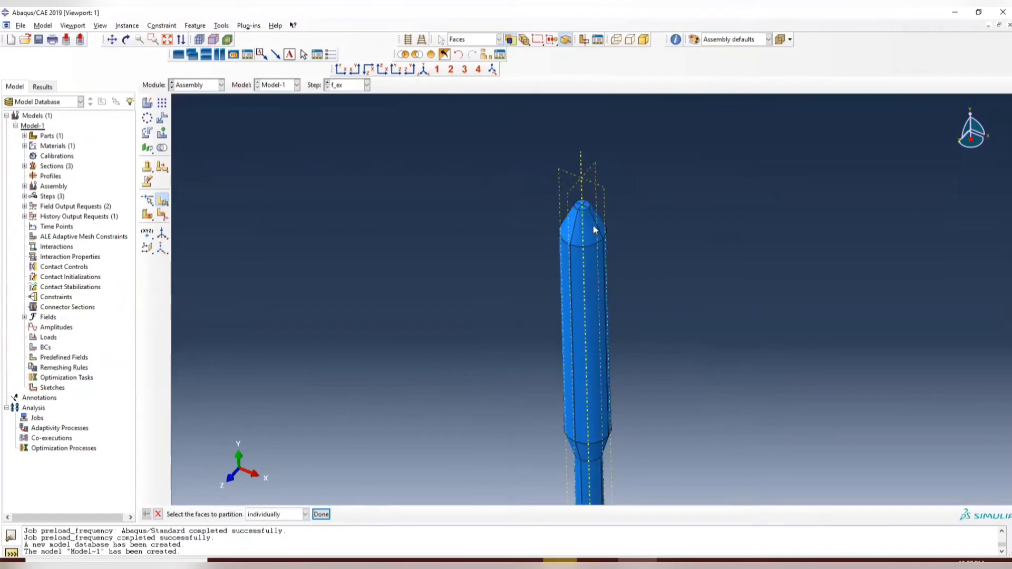
# Switch to the Load module.
pyautogui.scroll(-5, 632, 287)
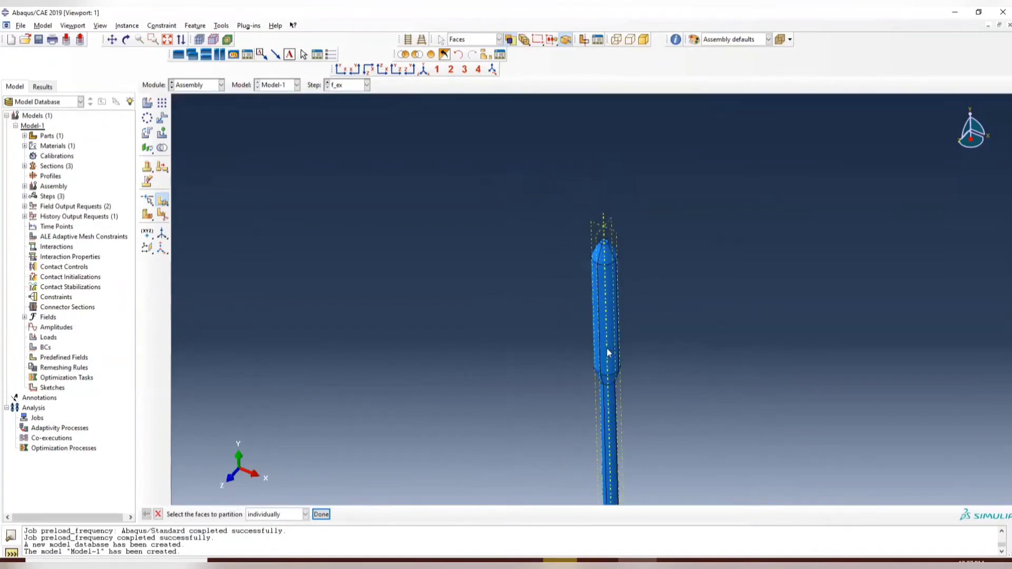
pyautogui.keyDown('ctrl'); pyautogui.keyDown('alt'); pyautogui.moveTo(613, 417); pyautogui.dragTo(590, 167); pyautogui.keyUp('alt'); pyautogui.keyUp('ctrl')
pyautogui.scroll(5, 587, 198)
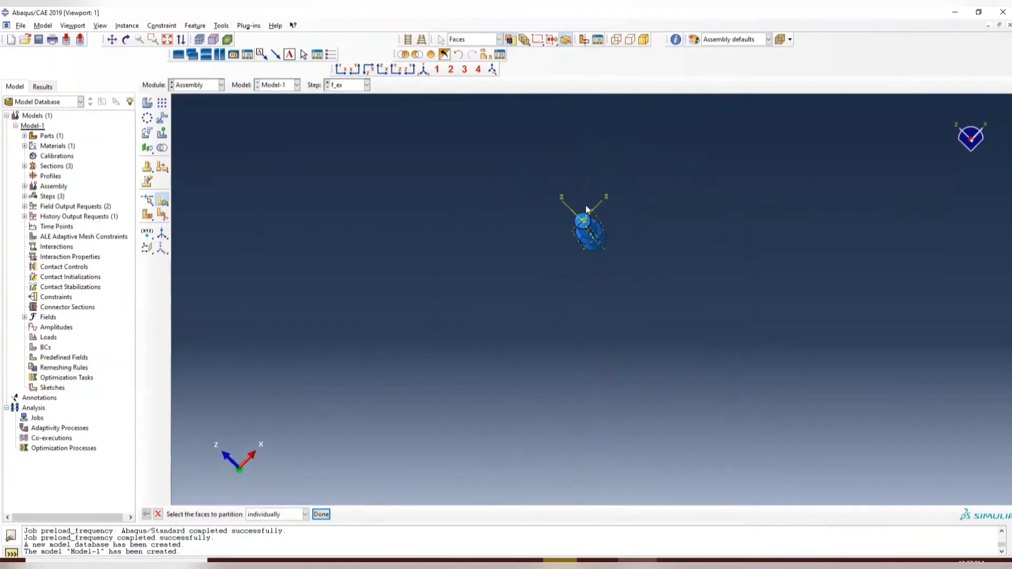
pyautogui.scroll(6, 586, 211)
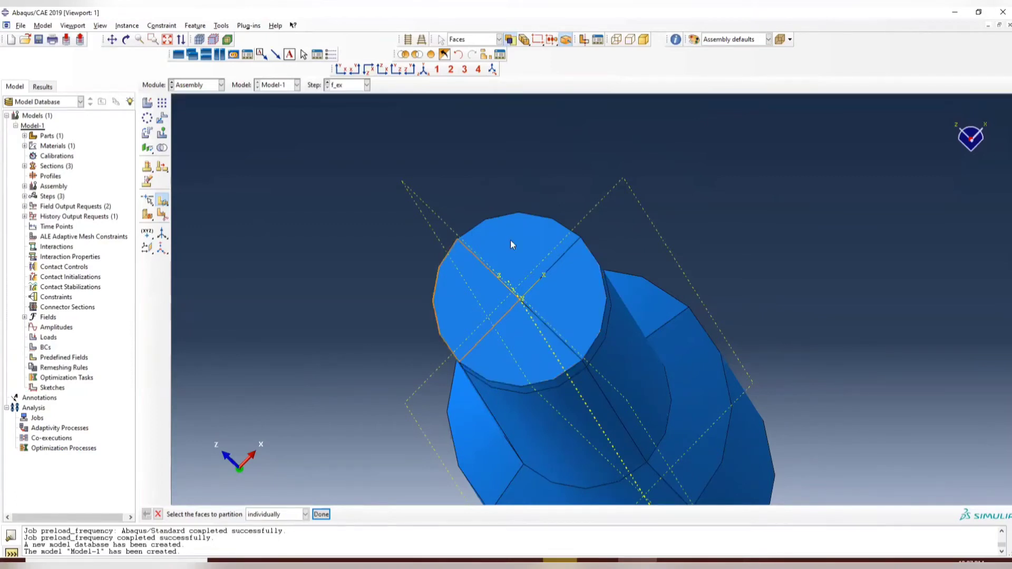
pyautogui.click(194, 85)
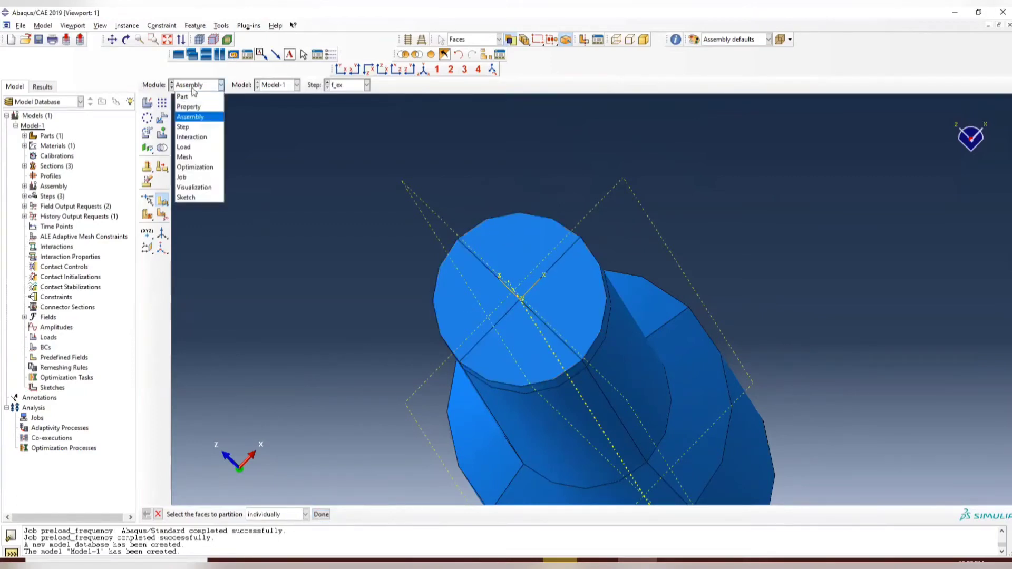
pyautogui.click(189, 150)
pyautogui.click(148, 102)
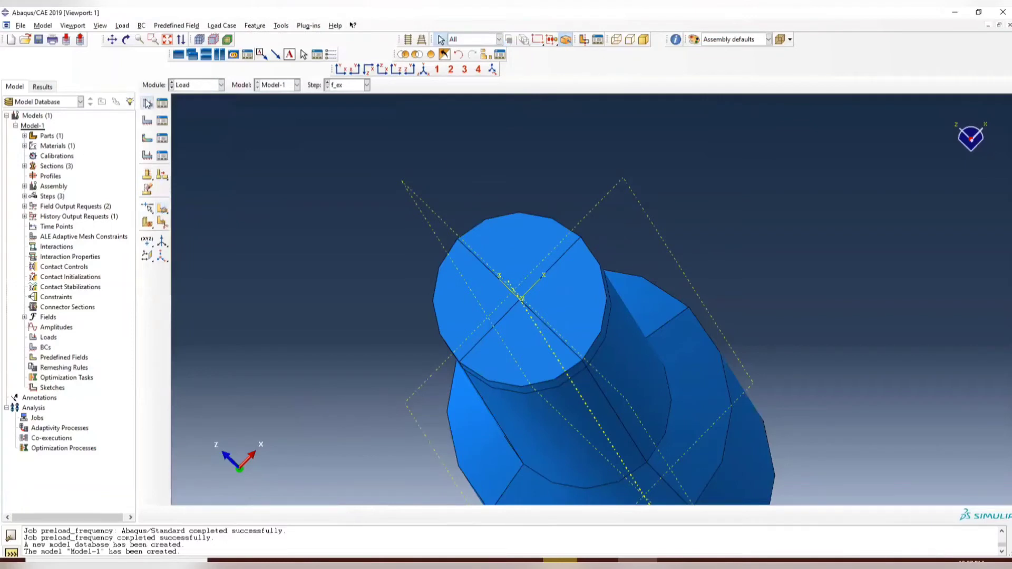
pyautogui.click(309, 195)
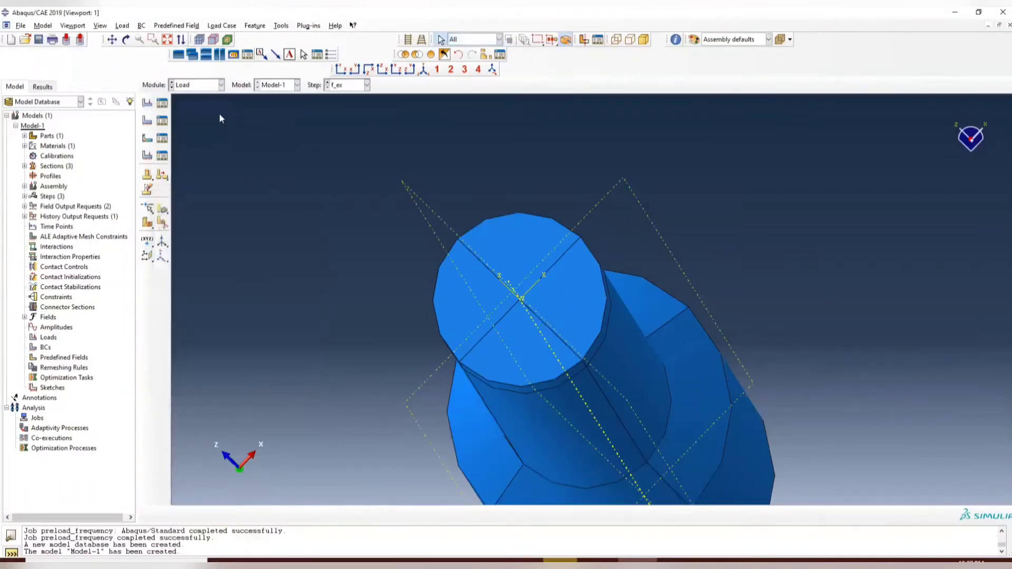
# Create a mechanical Symmetry/Antisymmetry/Encastre boundary condition named pin in the Initial step.
pyautogui.click(152, 122)
pyautogui.click(270, 202)
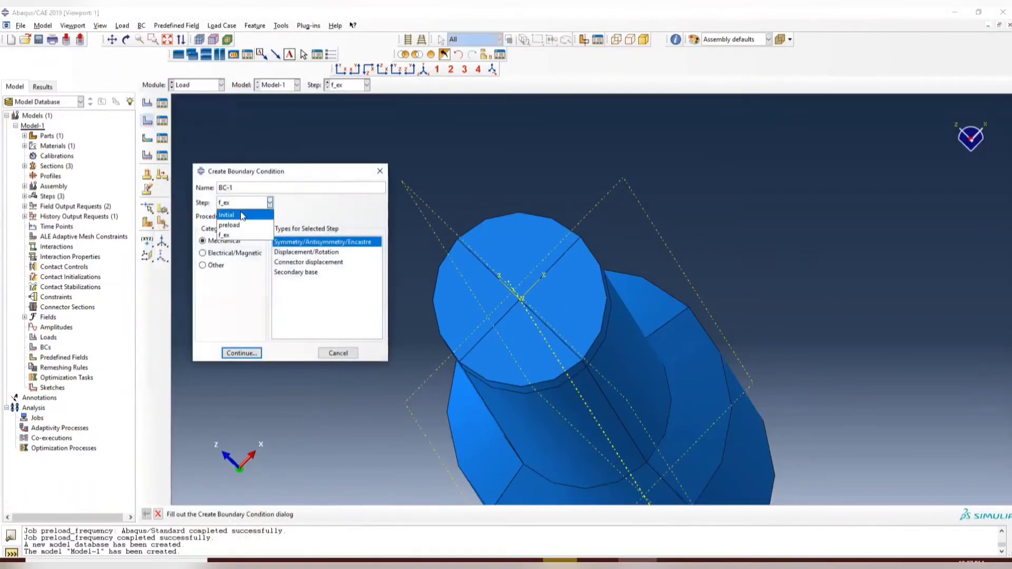
pyautogui.click(241, 216)
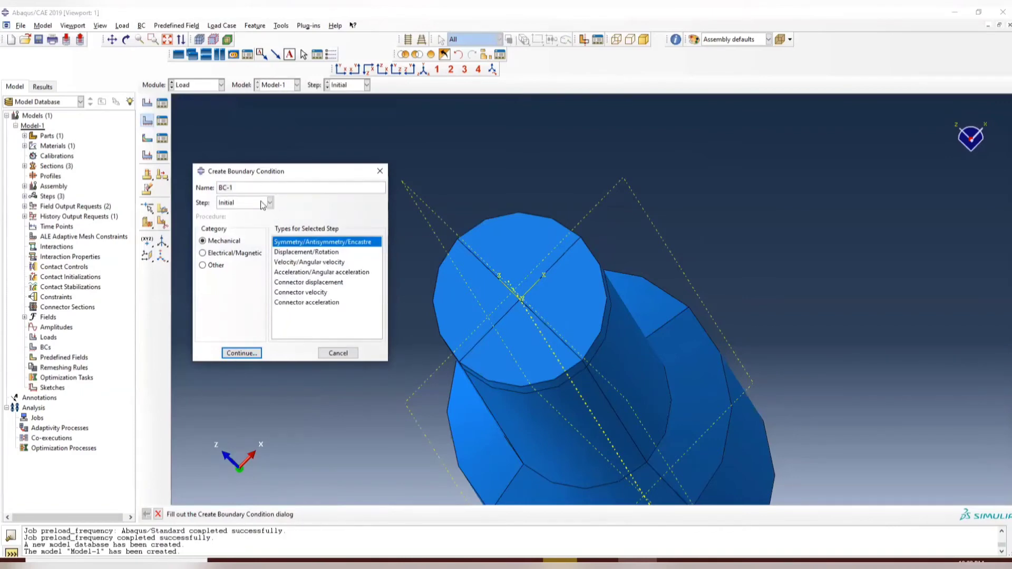
pyautogui.moveTo(245, 187); pyautogui.dragTo(132, 172)
pyautogui.write('pin')
pyautogui.click(260, 354)
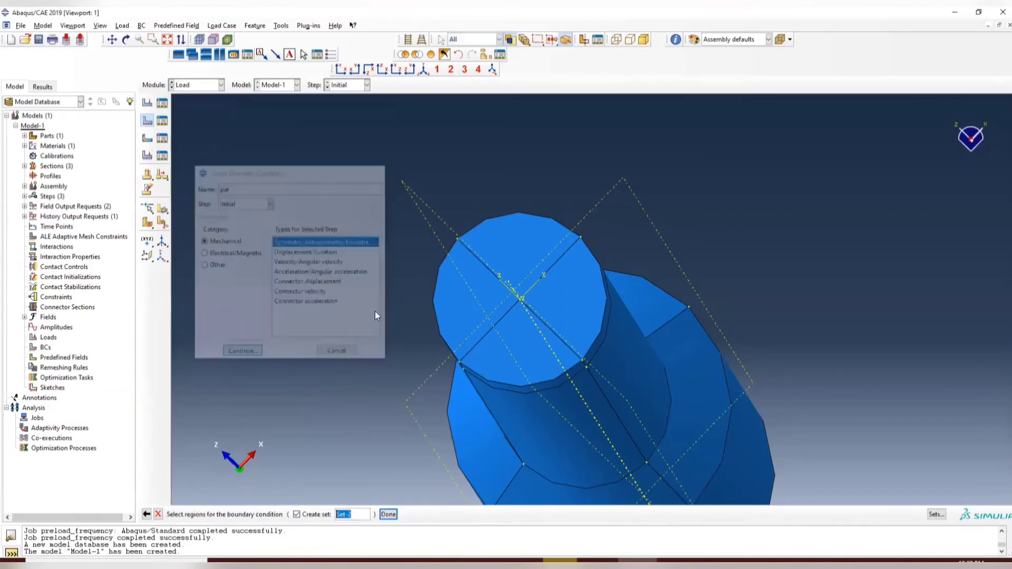
# Apply the boundary condition as PINNED (U1 = U2 = U3 = 0) to the four corner points of the bottom face, in a set named pinned.
pyautogui.click(580, 234)
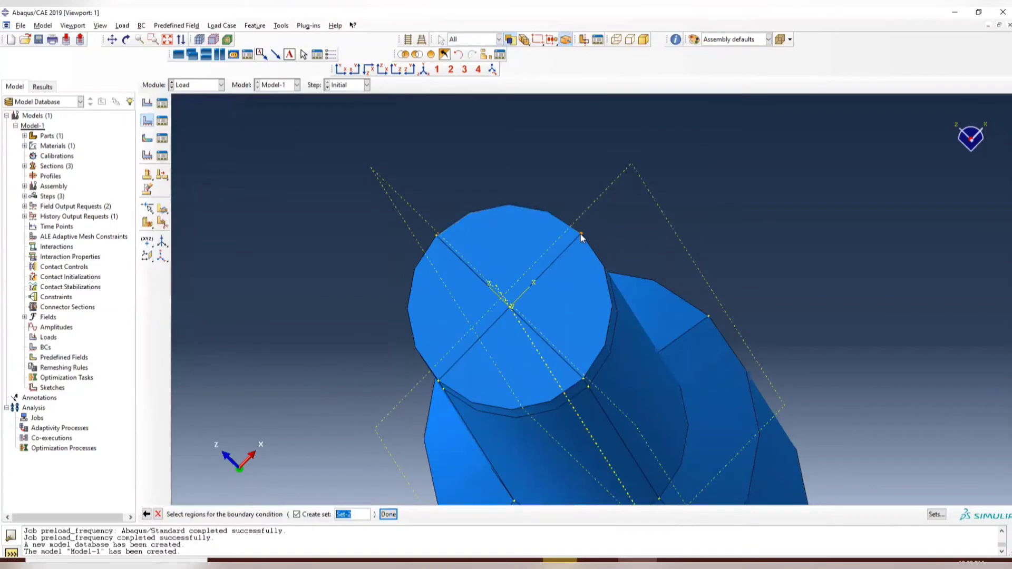
pyautogui.keyDown('shift'); pyautogui.click(437, 235); pyautogui.keyUp('shift')
pyautogui.scroll(2, 601, 411)
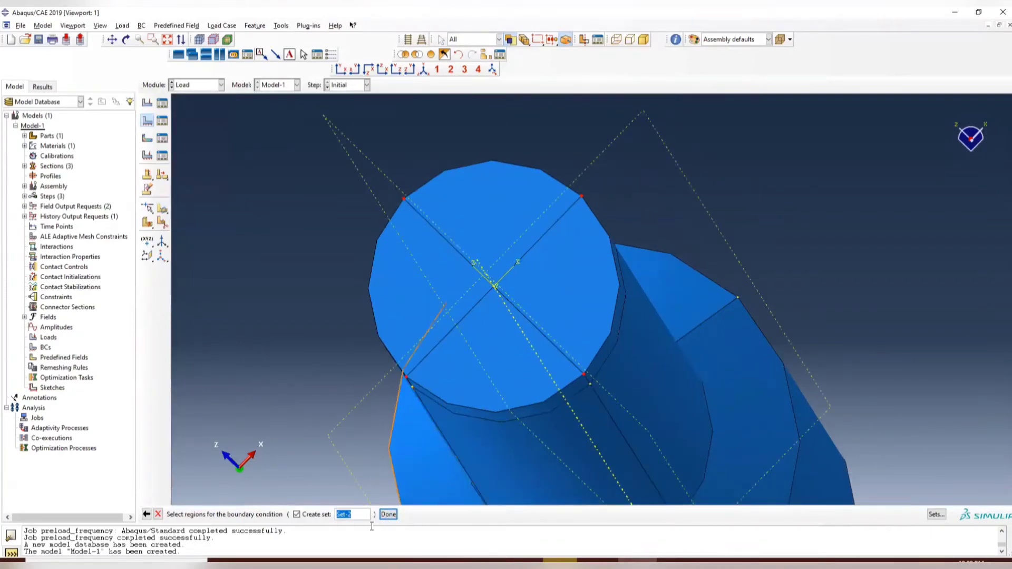
pyautogui.click(349, 514)
pyautogui.moveTo(351, 515); pyautogui.dragTo(292, 515)
pyautogui.write('N')
pyautogui.press('BackSpace')
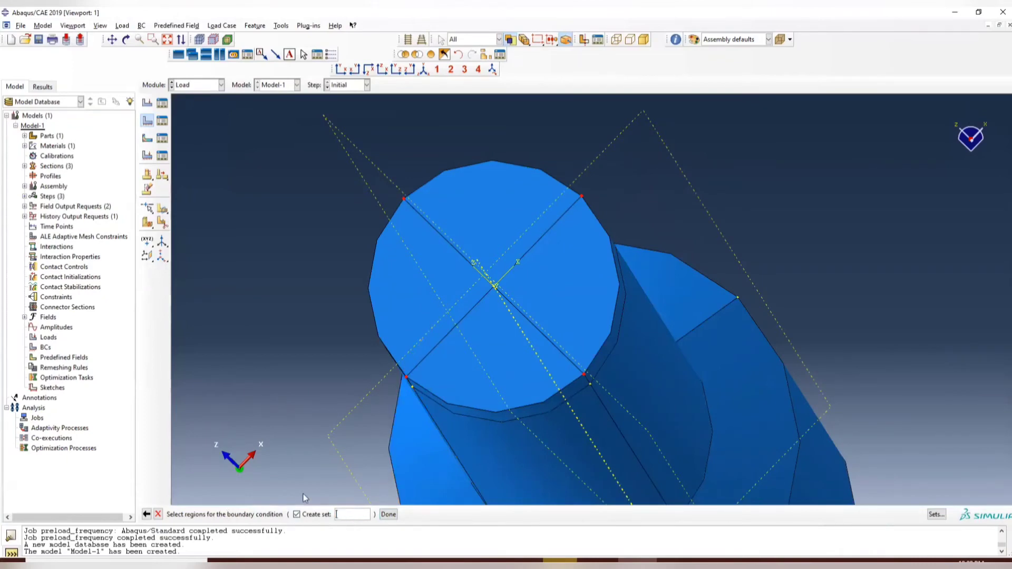
pyautogui.write('pinned')
pyautogui.click(388, 514)
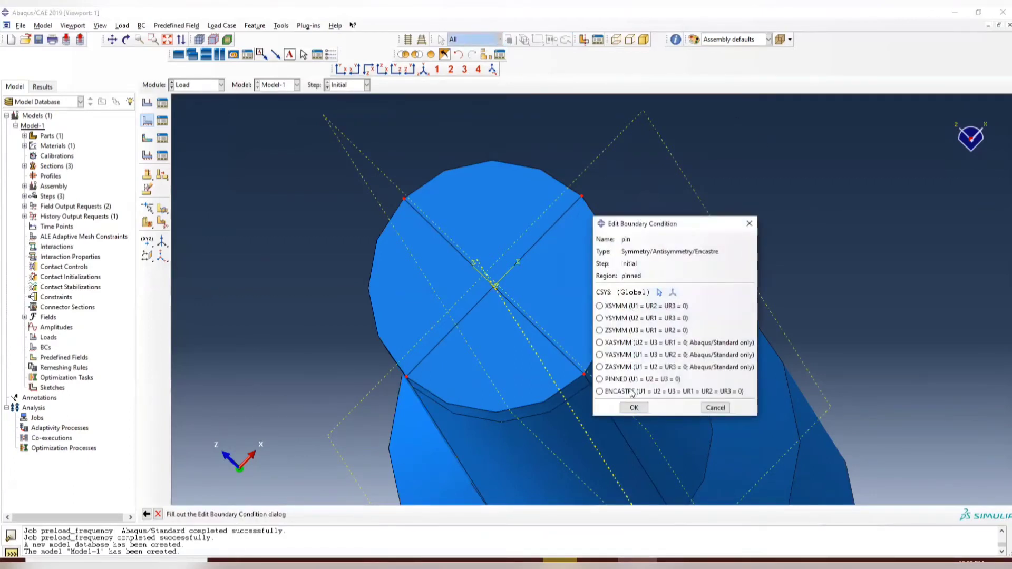
pyautogui.click(624, 380)
pyautogui.click(634, 407)
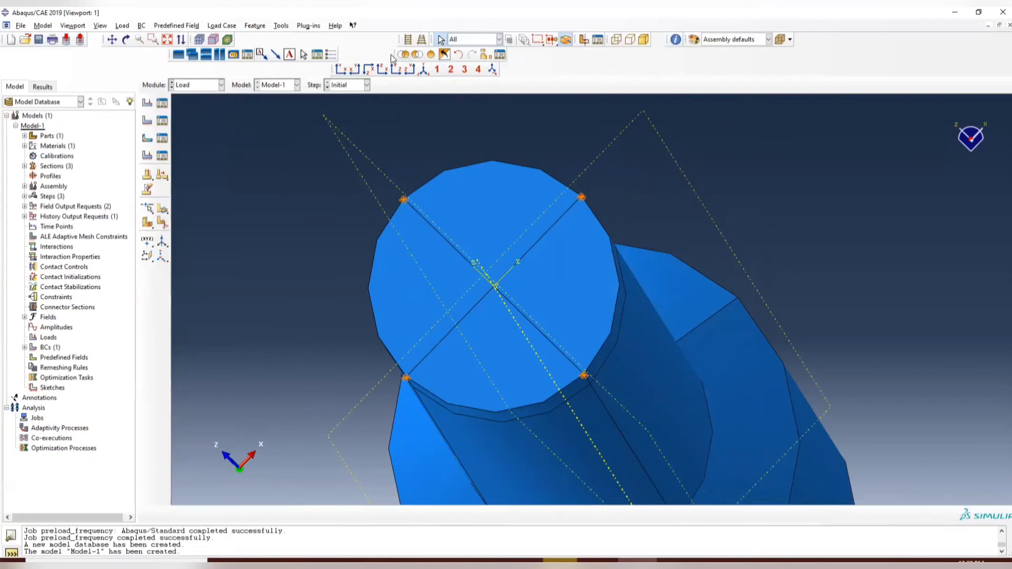
# Switch to the presentation to review the model description's inner pressure and boundary condition, and return to Abaqus/CAE.
pyautogui.click(346, 73)
pyautogui.scroll(3, 606, 332)
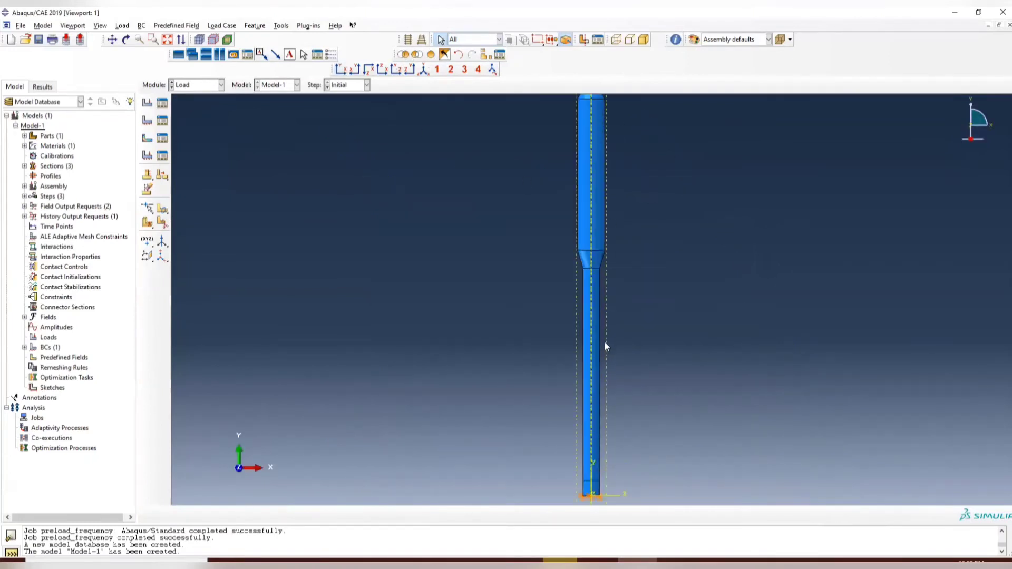
pyautogui.scroll(-1, 606, 327)
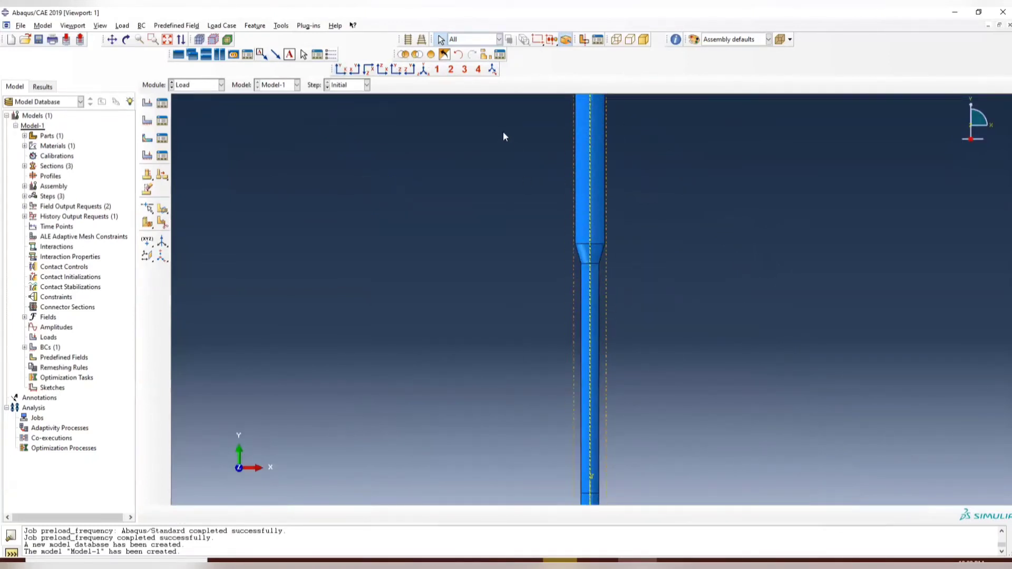
pyautogui.scroll(-2, 592, 250)
pyautogui.keyDown('ctrl'); pyautogui.keyDown('alt'); pyautogui.moveTo(640, 201); pyautogui.dragTo(613, 253, button='middle'); pyautogui.keyUp('alt'); pyautogui.keyUp('ctrl')
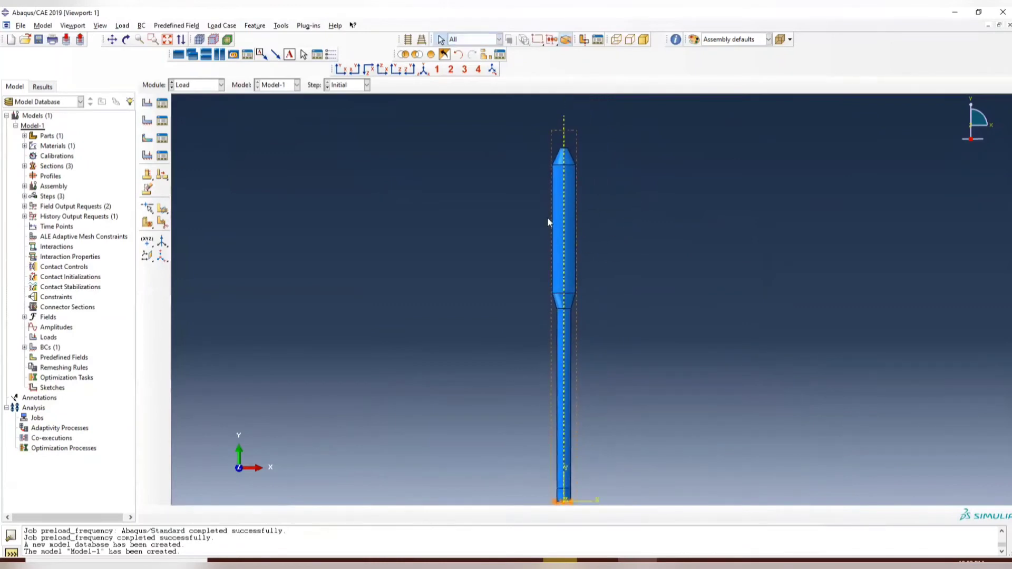
pyautogui.moveTo(479, 111); pyautogui.dragTo(705, 303)
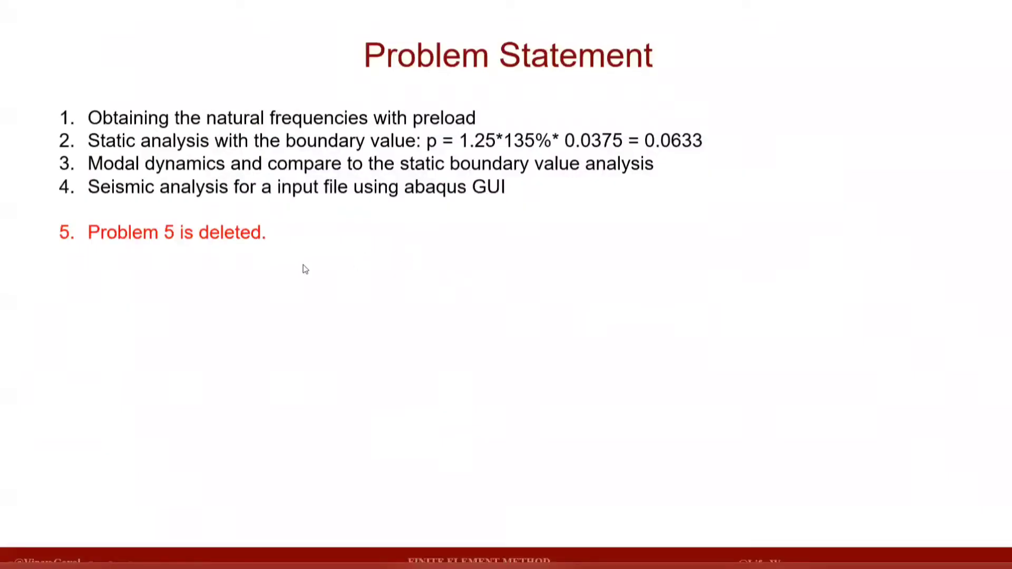
pyautogui.click(380, 256)
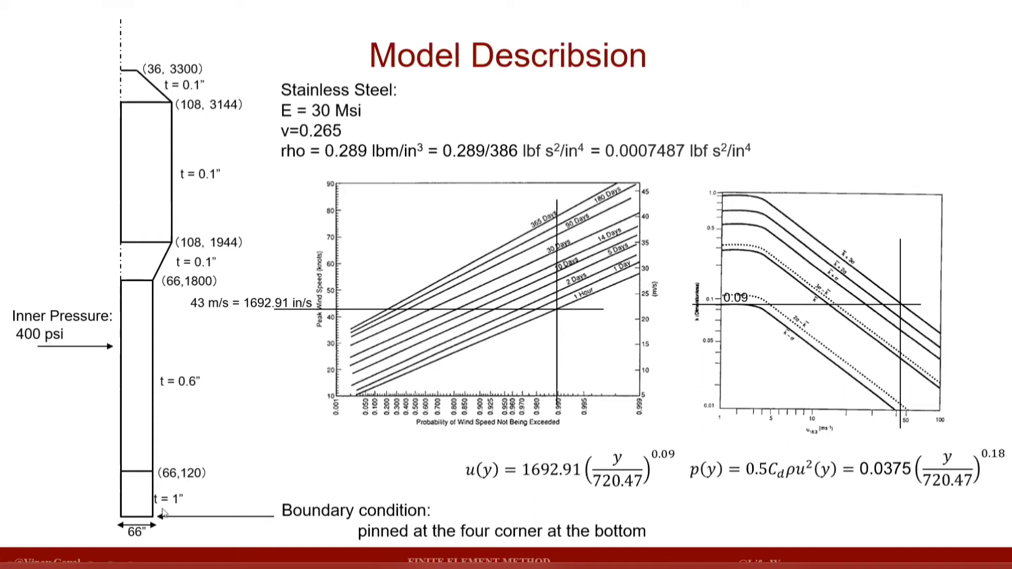
pyautogui.hotkey('alt', 'Tab')
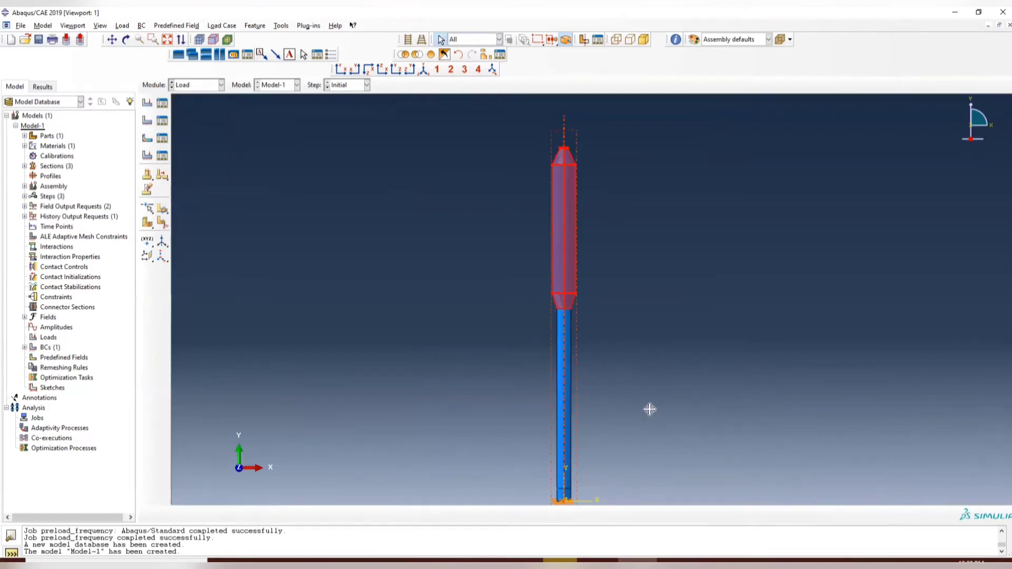
# Create a mechanical Pressure load named pressure_1 in the preload step.
pyautogui.keyDown('ctrl'); pyautogui.keyDown('alt'); pyautogui.moveTo(649, 410); pyautogui.dragTo(652, 381, button='middle'); pyautogui.keyUp('alt'); pyautogui.keyUp('ctrl')
pyautogui.click(644, 343)
pyautogui.click(148, 104)
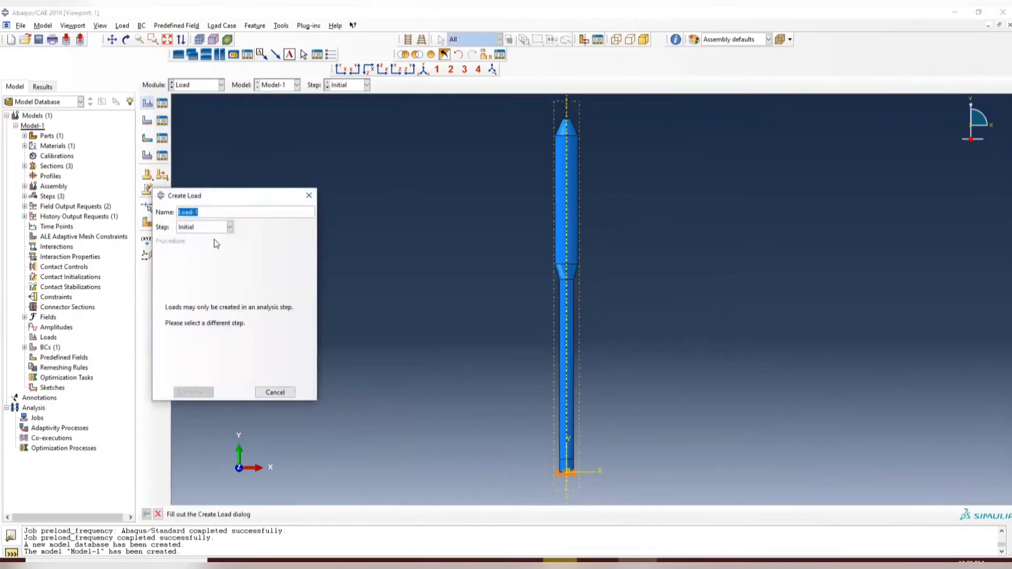
pyautogui.click(230, 228)
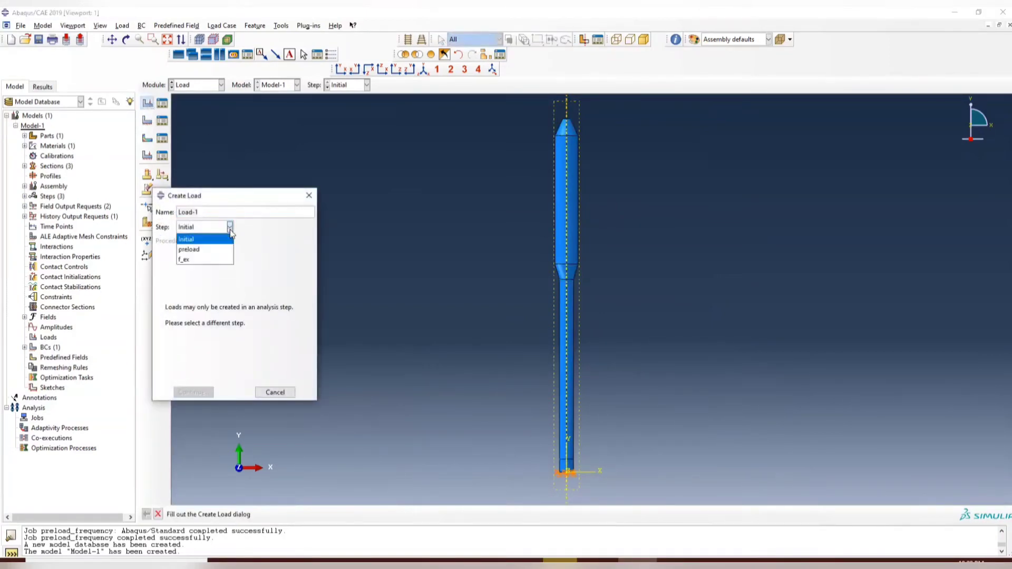
pyautogui.click(201, 250)
pyautogui.moveTo(209, 211); pyautogui.dragTo(96, 204)
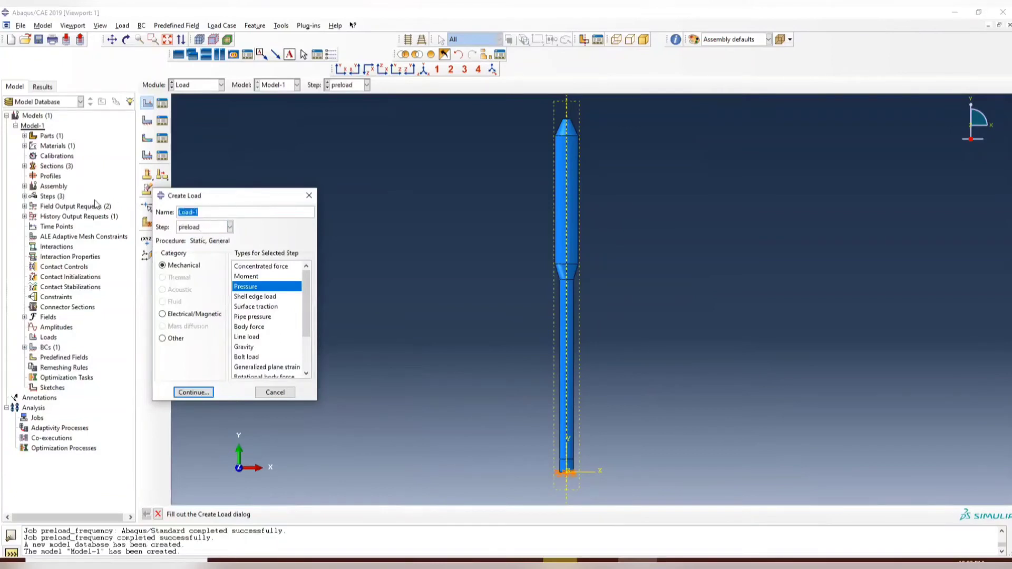
pyautogui.write('pressure_1')
pyautogui.click(194, 392)
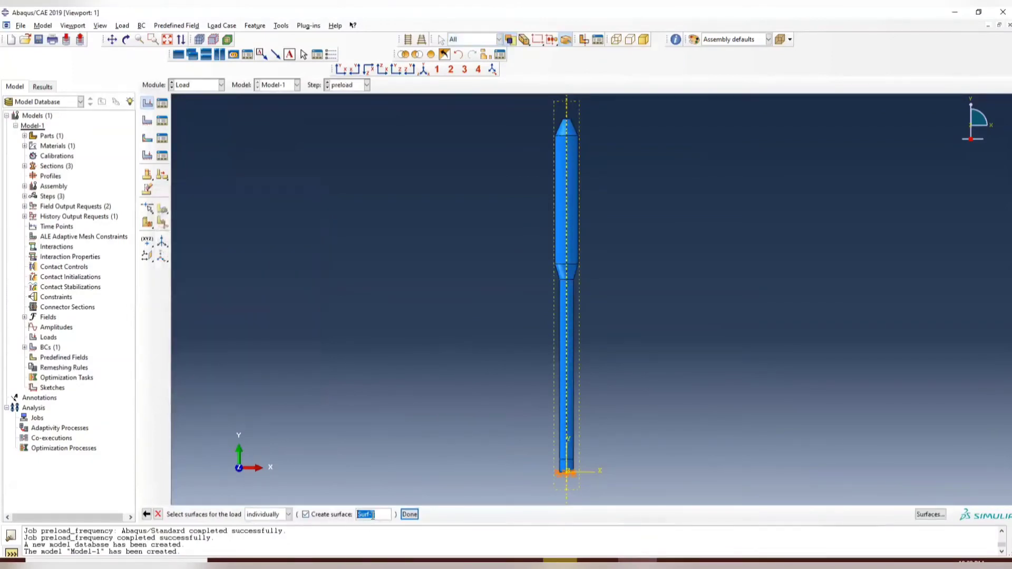
# Name the load surface side_shell and select all side faces of the lower tube, including the short section at its base.
pyautogui.moveTo(375, 514); pyautogui.dragTo(346, 514)
pyautogui.press('BackSpace')
pyautogui.scroll(-2, 606, 394)
pyautogui.keyDown('ctrl'); pyautogui.keyDown('alt'); pyautogui.moveTo(597, 401); pyautogui.dragTo(612, 353, button='middle'); pyautogui.keyUp('alt'); pyautogui.keyUp('ctrl')
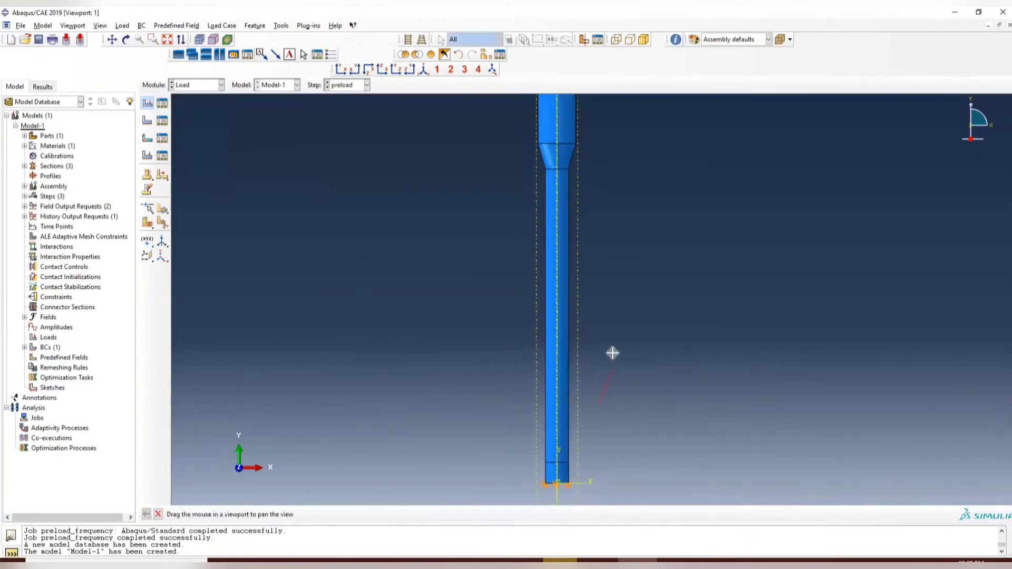
pyautogui.moveTo(499, 286); pyautogui.dragTo(734, 308)
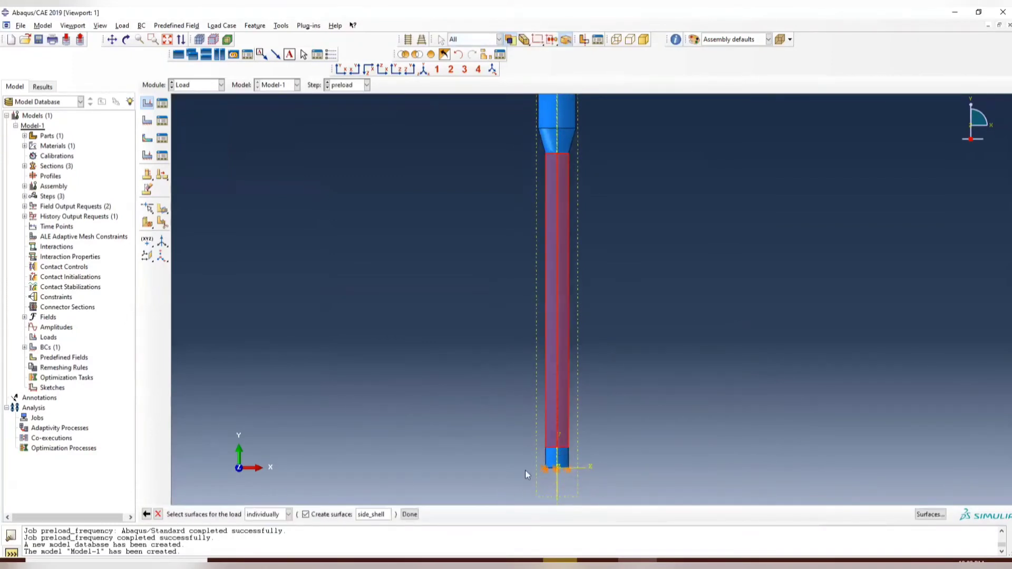
pyautogui.scroll(-2, 547, 464)
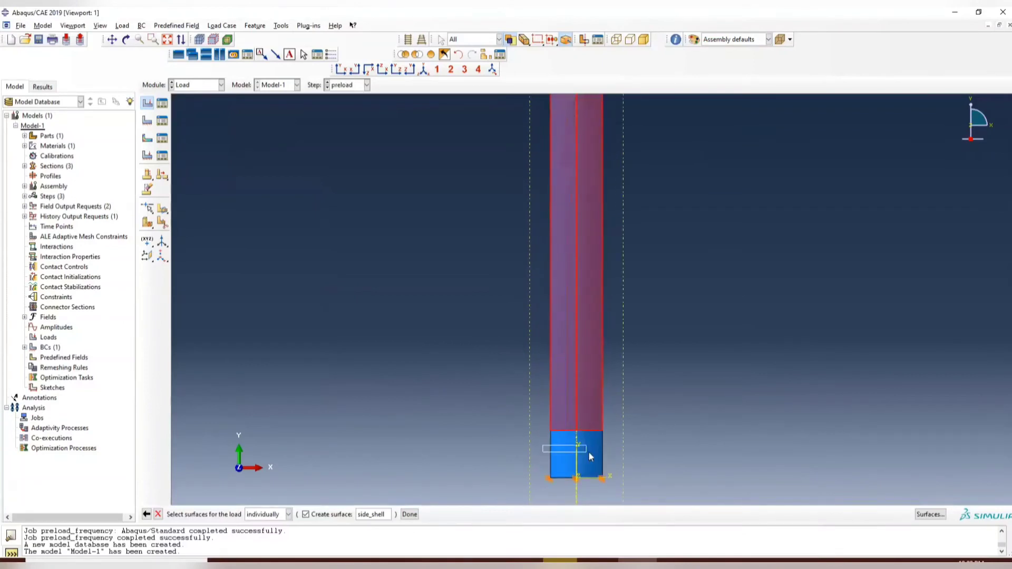
pyautogui.keyDown('shift'); pyautogui.click(590, 460); pyautogui.keyUp('shift')
pyautogui.click(616, 331)
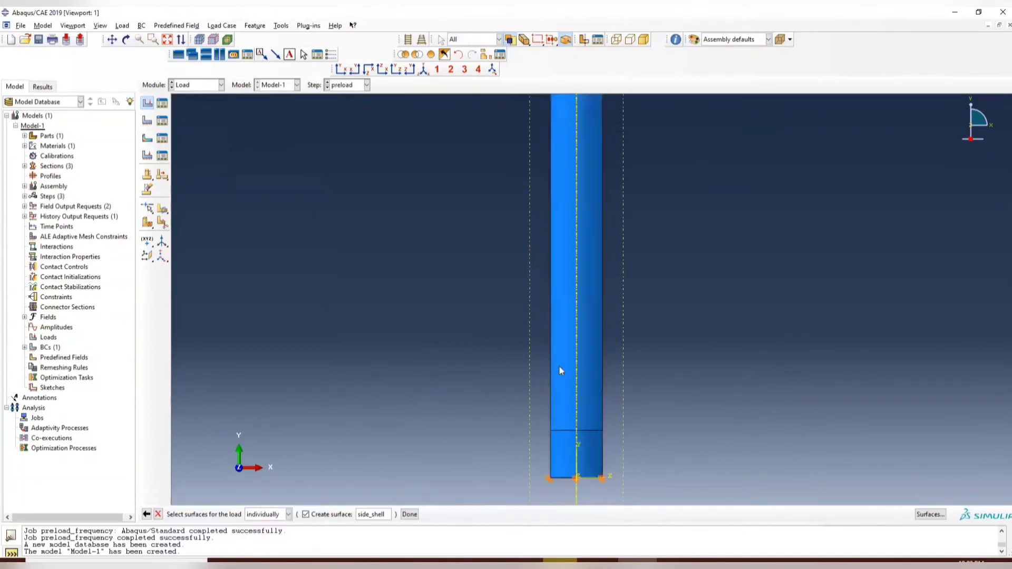
pyautogui.moveTo(522, 389); pyautogui.dragTo(648, 400)
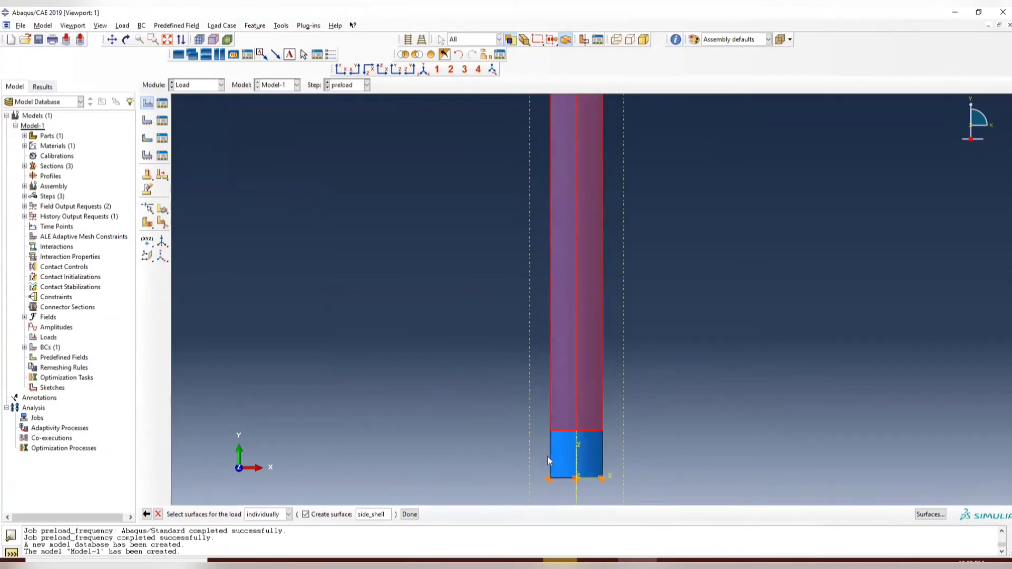
pyautogui.moveTo(539, 453); pyautogui.dragTo(632, 461)
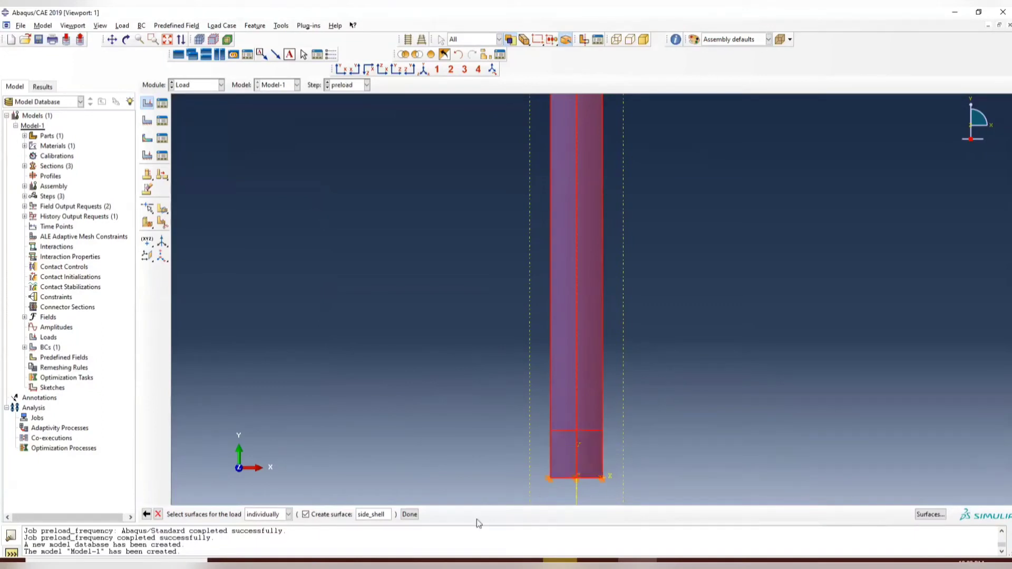
# Apply pressure_1 to the Purple side of the selected tube faces with a uniform magnitude of 400.
pyautogui.click(410, 514)
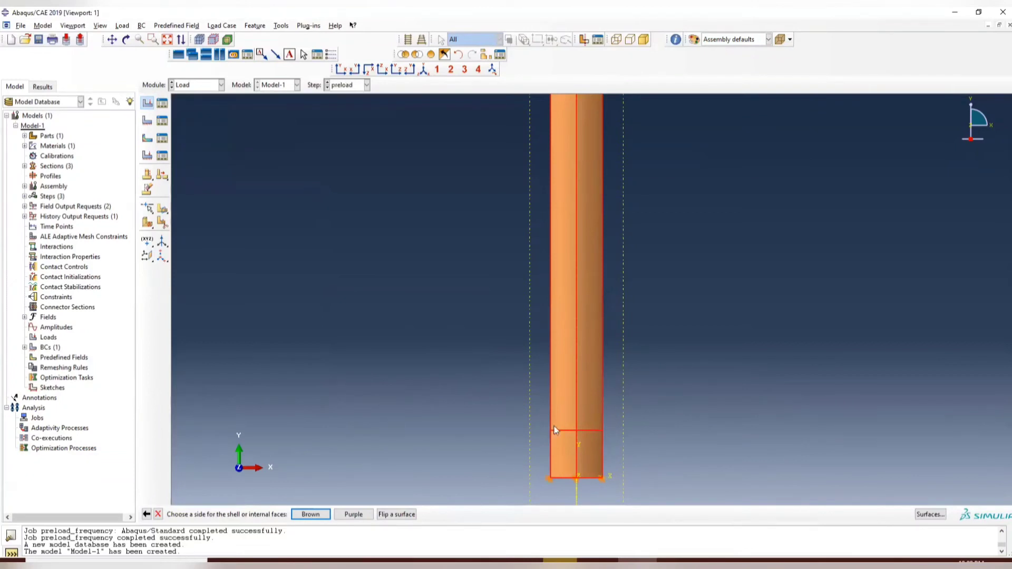
pyautogui.click(353, 515)
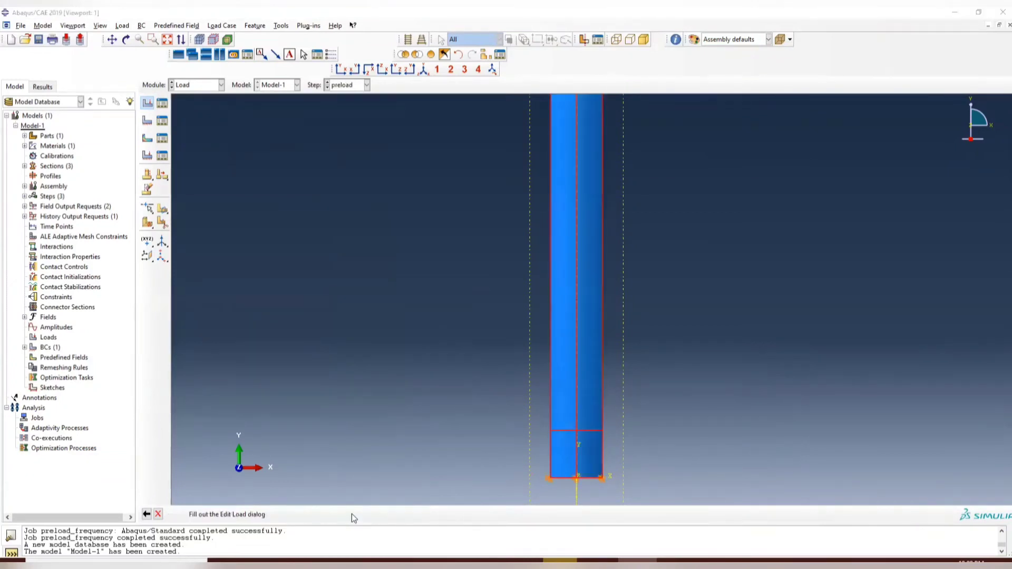
pyautogui.write('400')
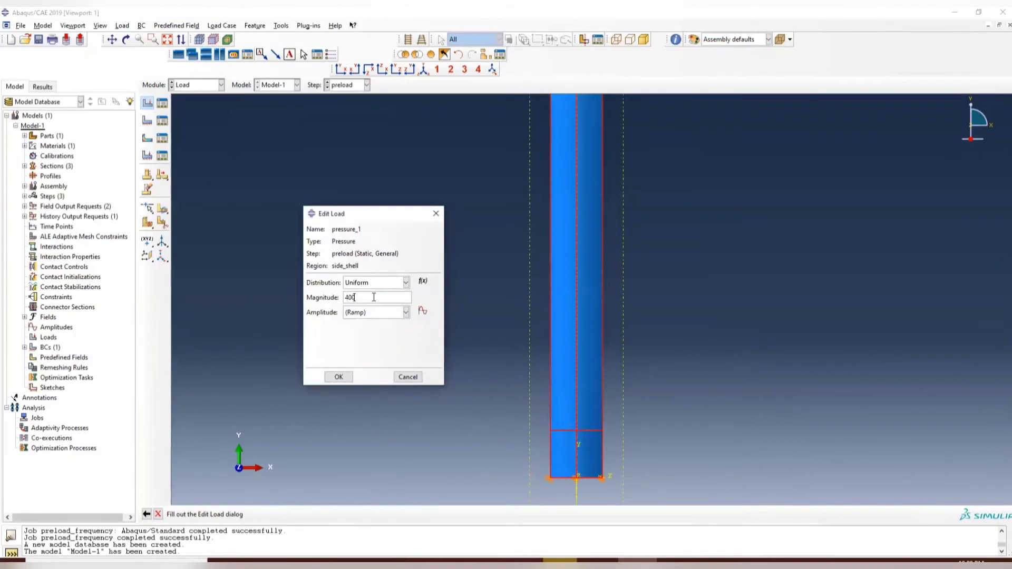
pyautogui.click(339, 376)
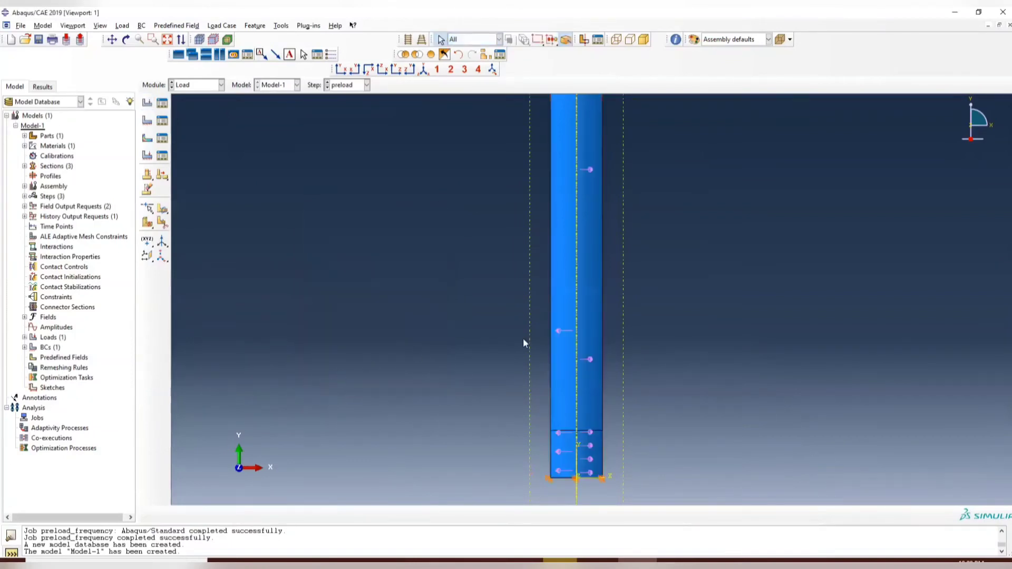
# Hide the lower tube's side faces from the display to expose the circular faces inside it.
pyautogui.scroll(-3, 565, 333)
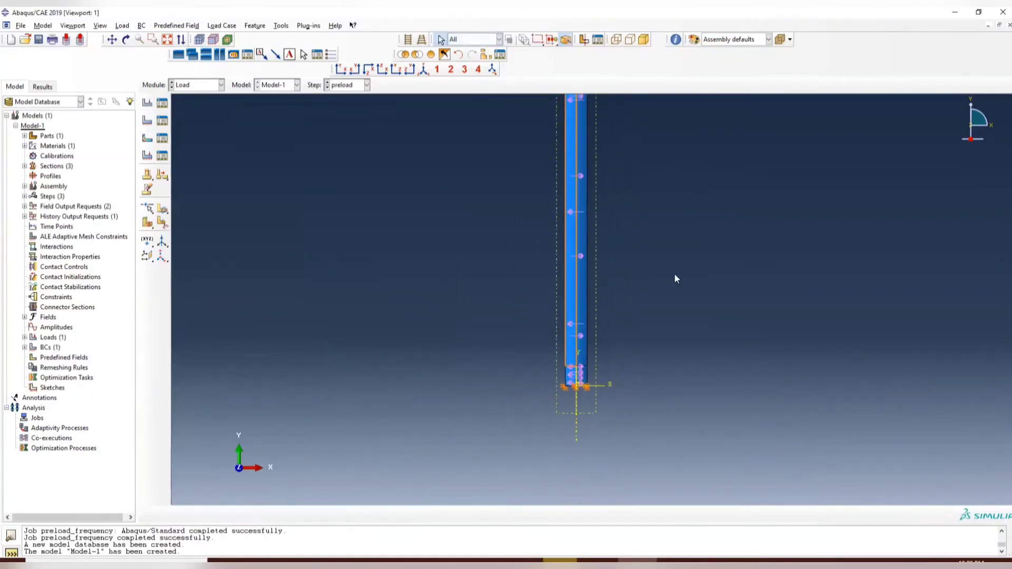
pyautogui.keyDown('ctrl'); pyautogui.keyDown('alt'); pyautogui.moveTo(642, 273); pyautogui.dragTo(603, 321, button='middle'); pyautogui.keyUp('alt'); pyautogui.keyUp('ctrl')
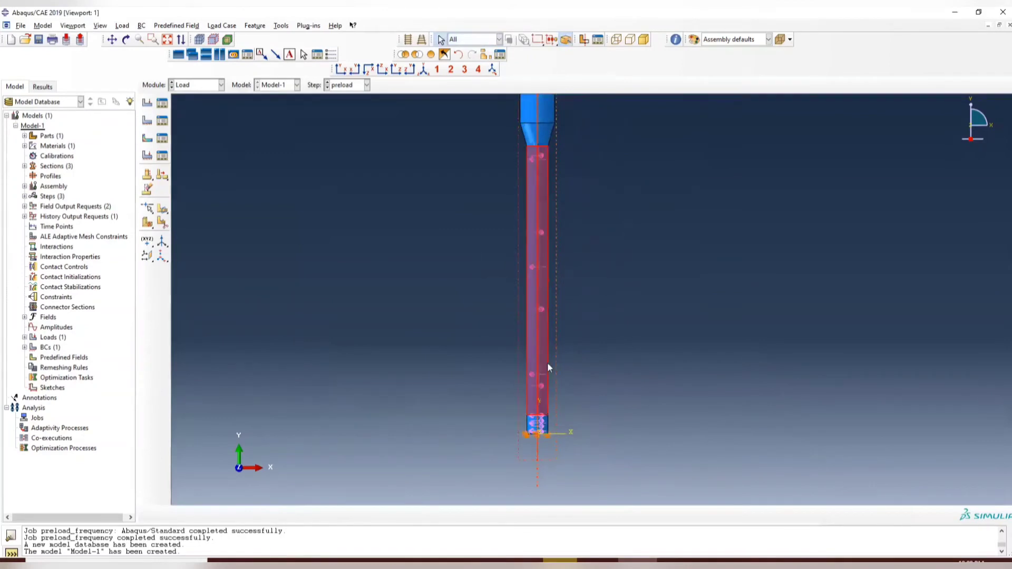
pyautogui.scroll(2, 522, 422)
pyautogui.moveTo(517, 419); pyautogui.dragTo(620, 424)
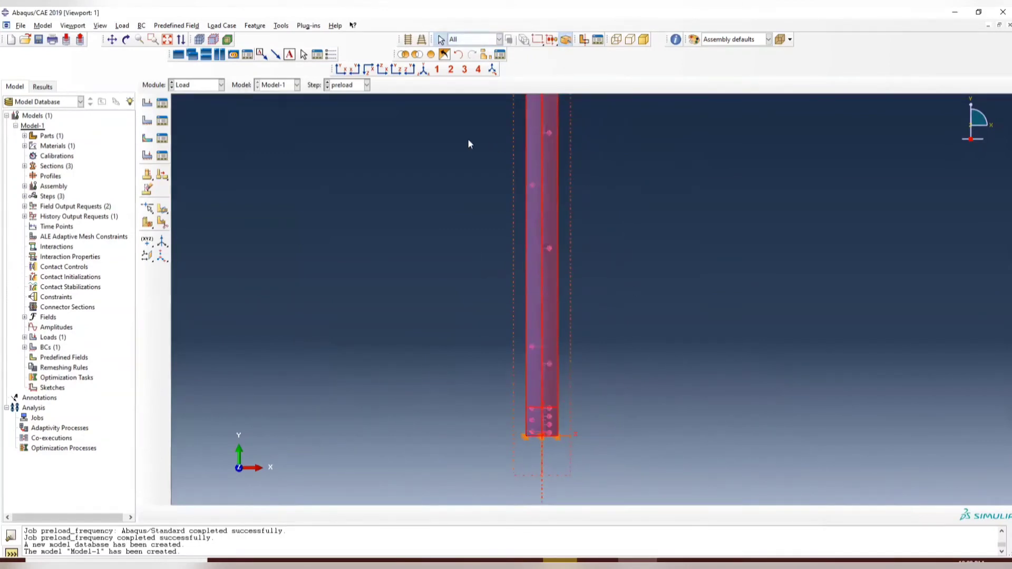
pyautogui.click(418, 54)
pyautogui.keyDown('ctrl'); pyautogui.keyDown('alt'); pyautogui.moveTo(562, 329); pyautogui.dragTo(546, 237); pyautogui.keyUp('alt'); pyautogui.keyUp('ctrl')
pyautogui.keyDown('ctrl'); pyautogui.keyDown('alt'); pyautogui.moveTo(607, 219); pyautogui.dragTo(589, 303, button='middle'); pyautogui.keyUp('alt'); pyautogui.keyUp('ctrl')
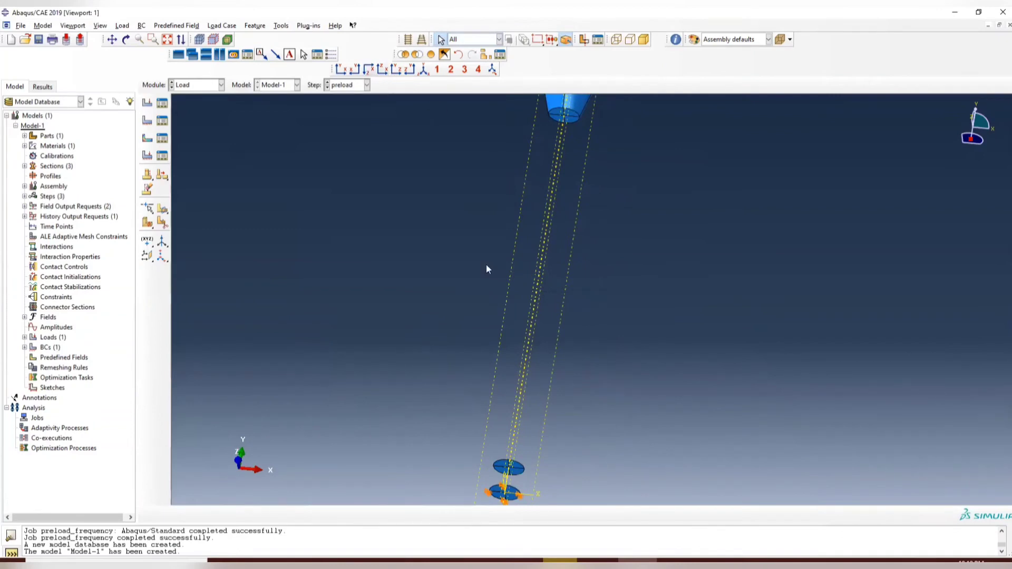
pyautogui.scroll(1, 523, 454)
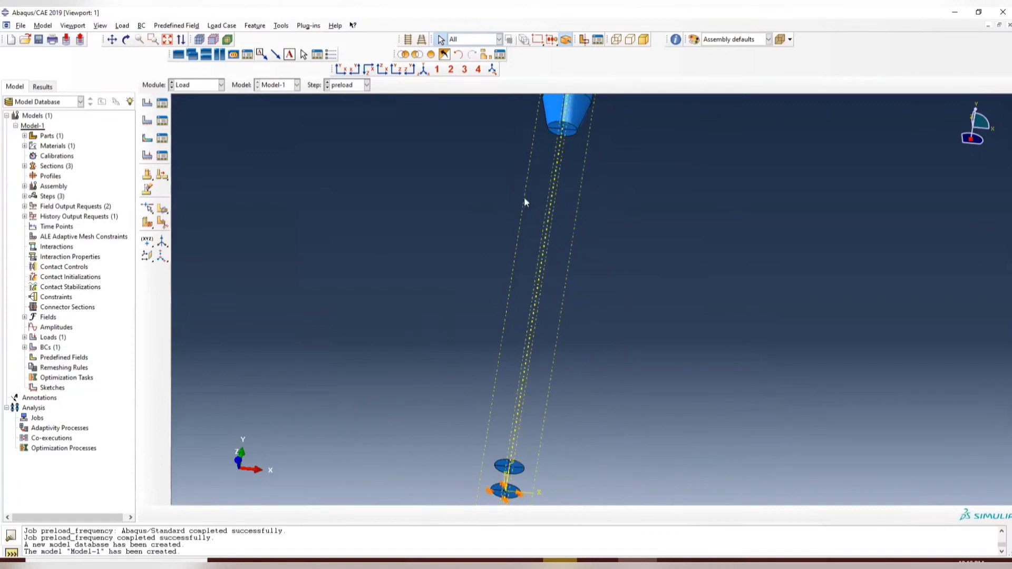
# Create a second mechanical Pressure load named pressure_2 in the preload step.
pyautogui.click(162, 103)
pyautogui.click(181, 247)
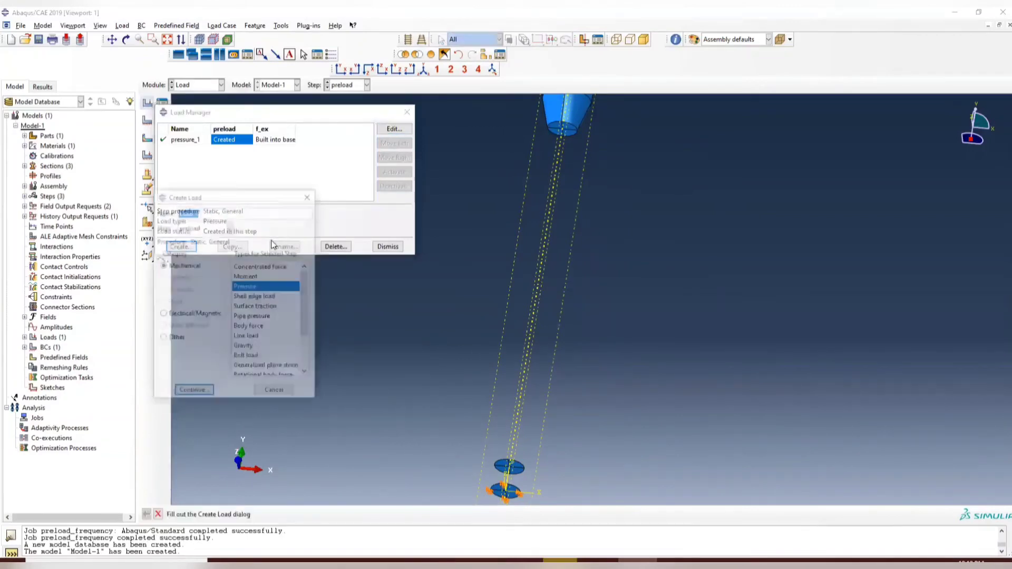
pyautogui.write('pres')
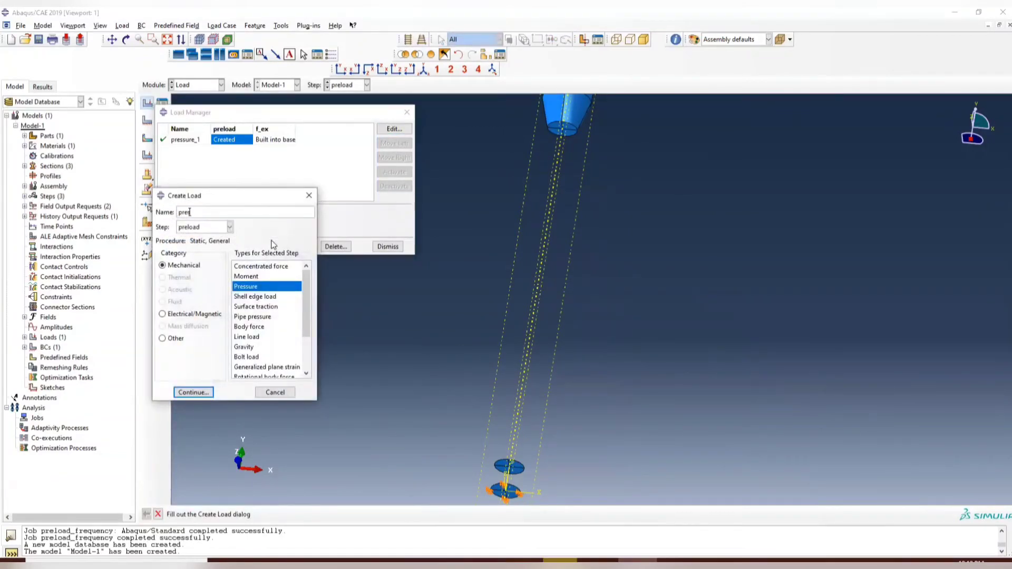
pyautogui.write('sure_2')
pyautogui.click(193, 393)
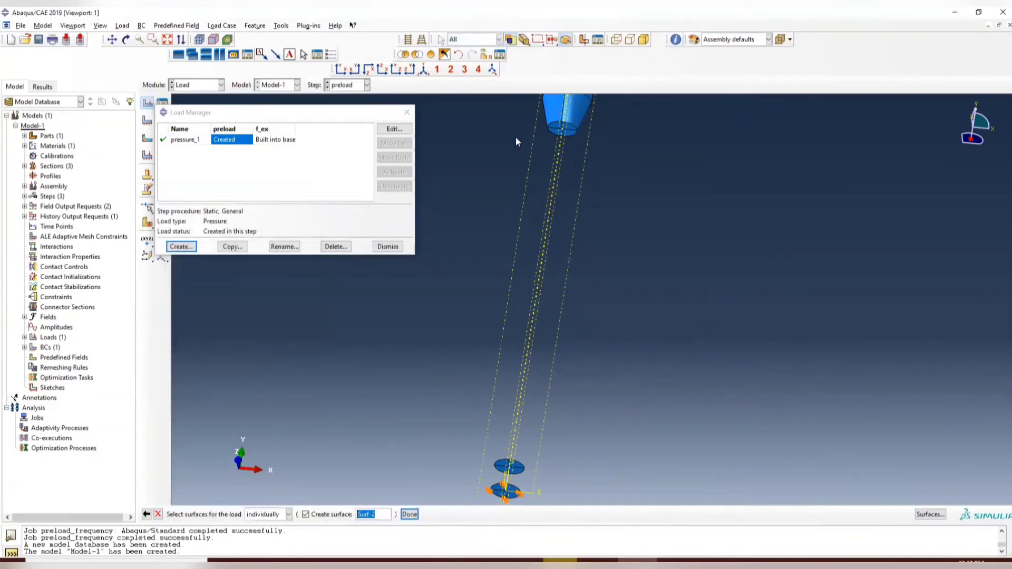
# Select the circular face closing the upper end of the lower tube and name the load surface top_shell.
pyautogui.keyDown('ctrl'); pyautogui.keyDown('alt'); pyautogui.moveTo(621, 222); pyautogui.dragTo(637, 165); pyautogui.keyUp('alt'); pyautogui.keyUp('ctrl')
pyautogui.scroll(-6, 548, 137)
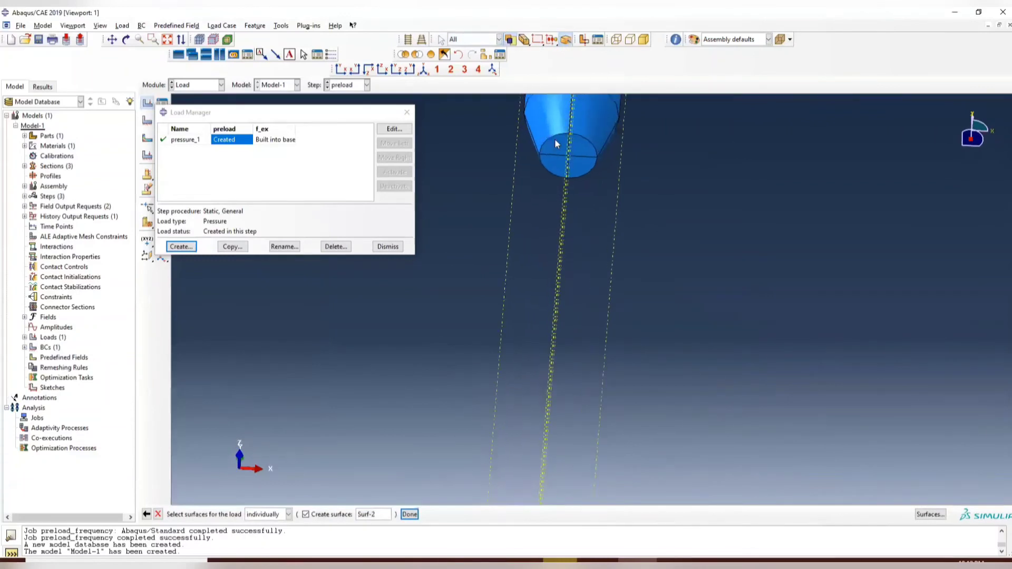
pyautogui.keyDown('shift'); pyautogui.click(559, 181); pyautogui.keyUp('shift')
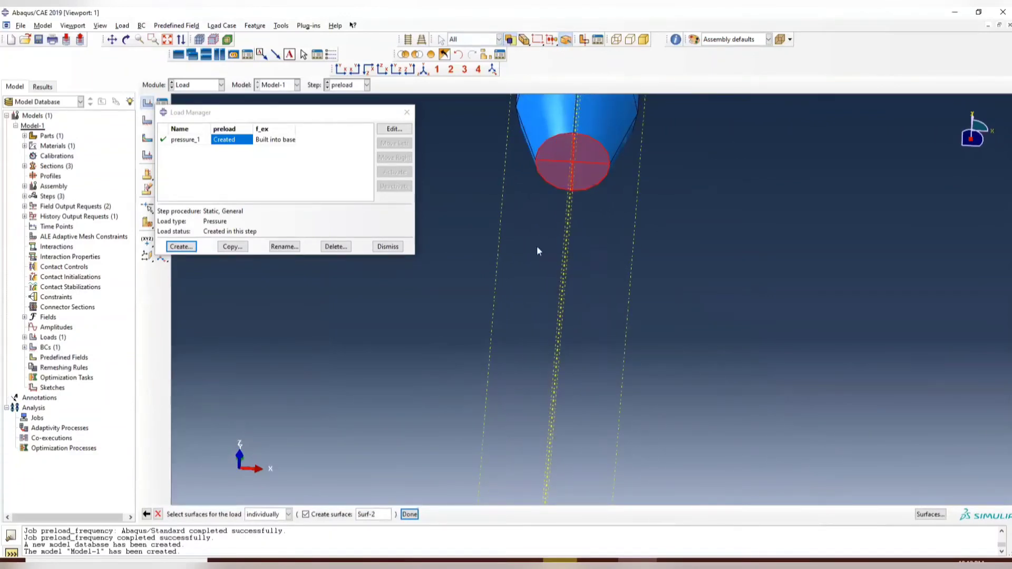
pyautogui.moveTo(381, 514); pyautogui.dragTo(166, 504)
pyautogui.write('top_shell')
# Apply pressure_2 to the Brown side of the top_shell surface with a uniform magnitude.
pyautogui.click(410, 514)
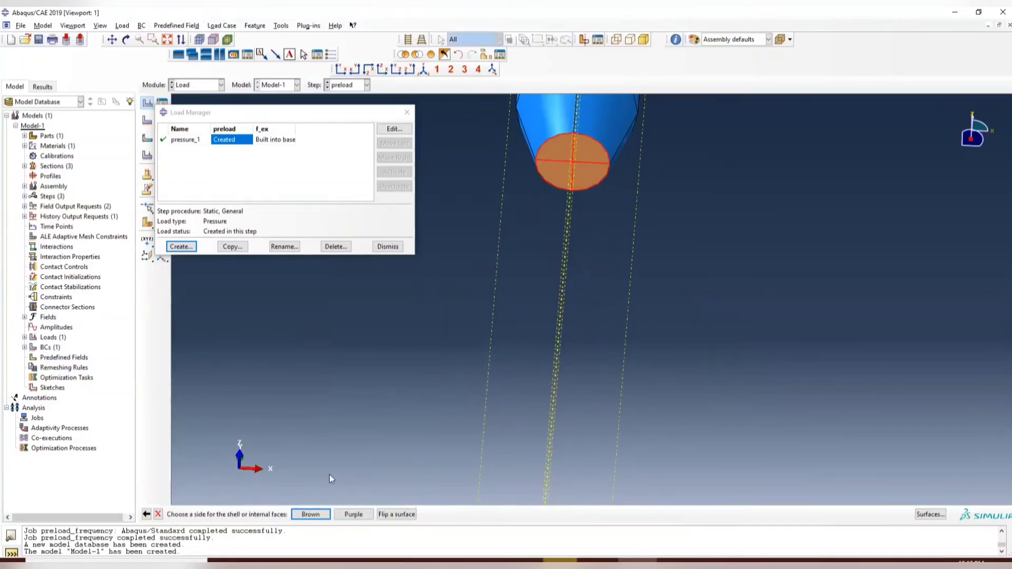
pyautogui.click(310, 515)
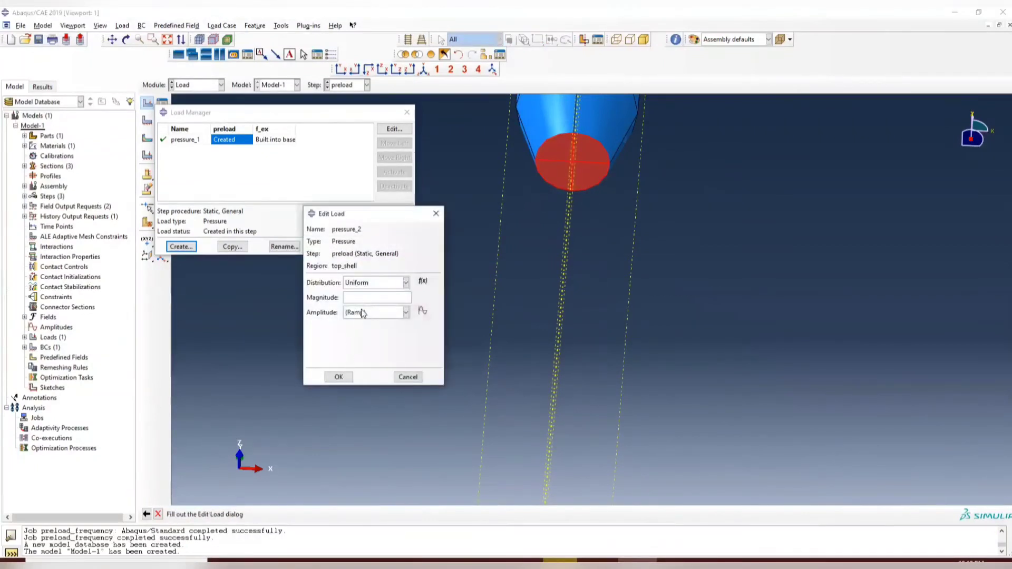
pyautogui.click(384, 296)
pyautogui.click(338, 377)
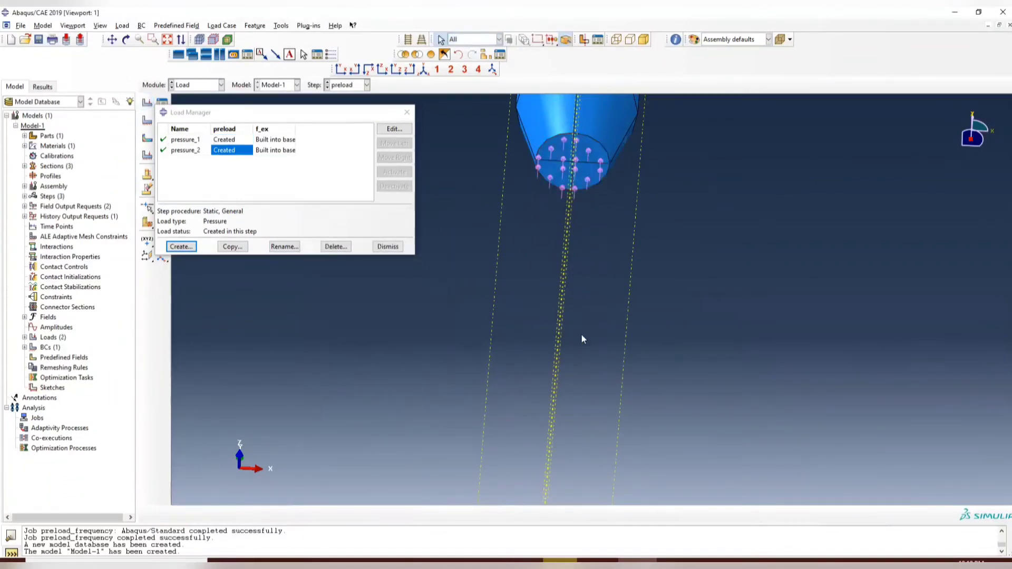
# Create a third mechanical Pressure load named pressure_3 in the preload step.
pyautogui.click(357, 74)
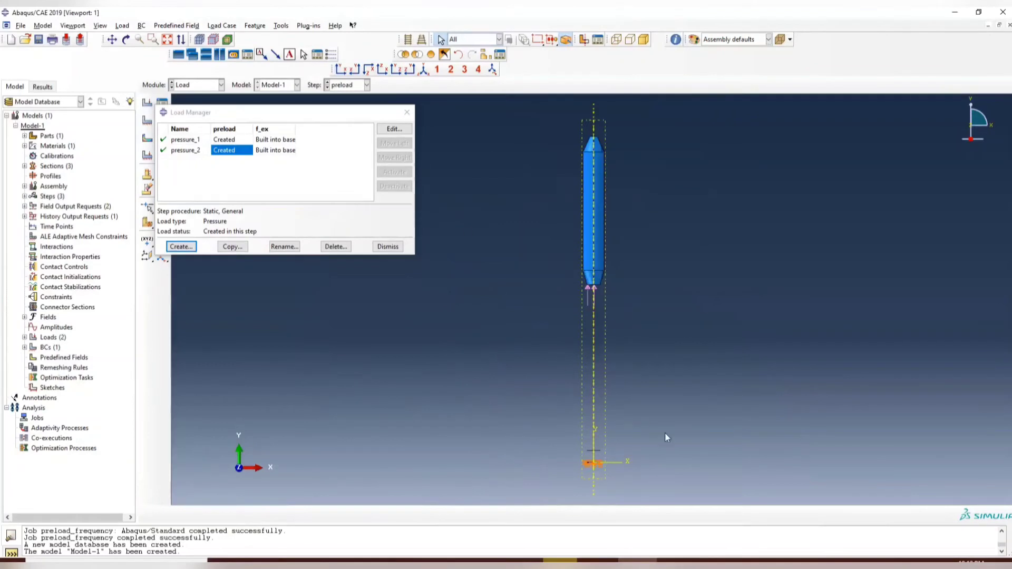
pyautogui.keyDown('ctrl'); pyautogui.keyDown('alt'); pyautogui.moveTo(665, 432); pyautogui.dragTo(589, 360); pyautogui.keyUp('alt'); pyautogui.keyUp('ctrl')
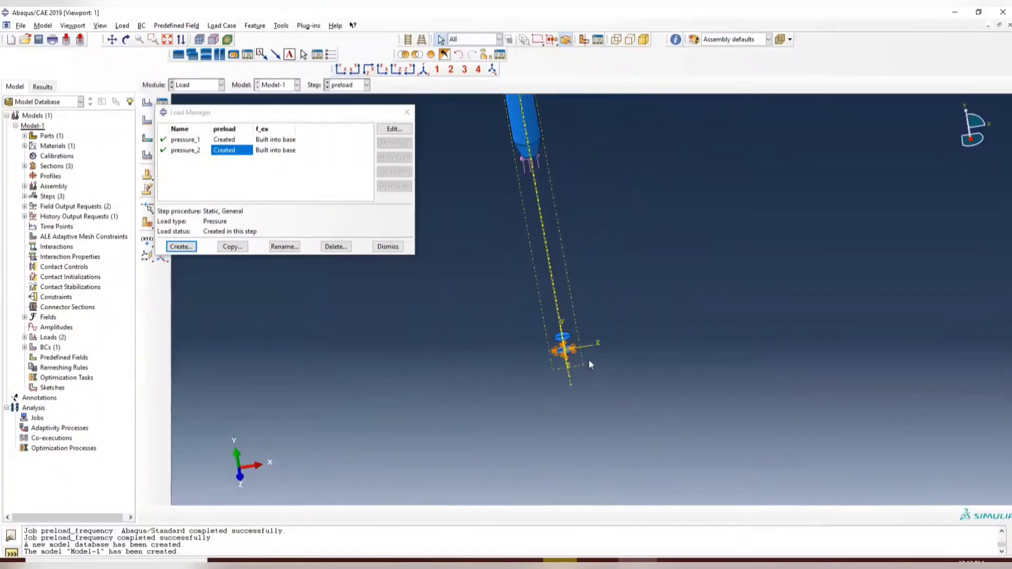
pyautogui.scroll(10, 589, 364)
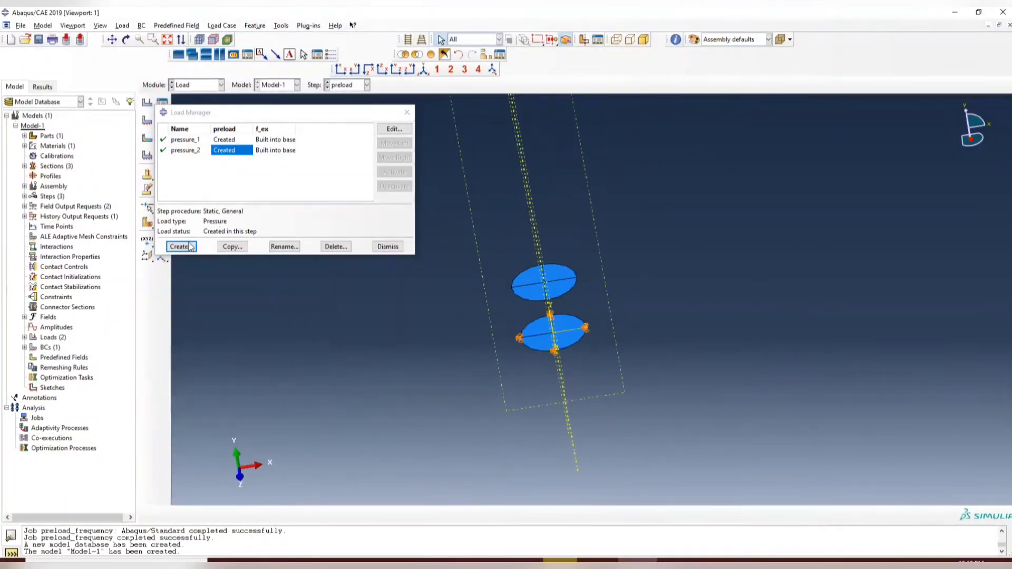
pyautogui.click(180, 247)
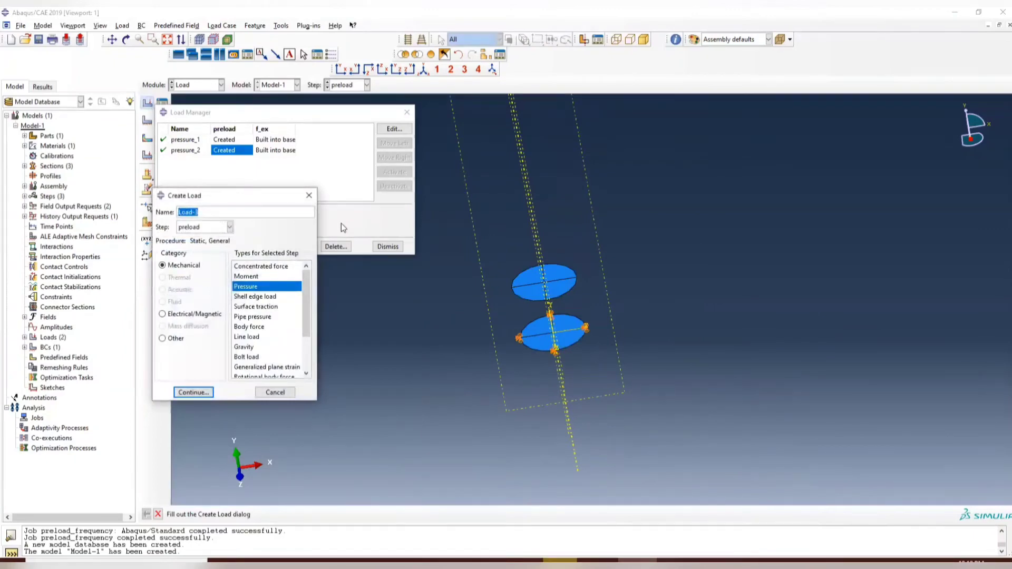
pyautogui.write('pressure_3')
pyautogui.press('Return')
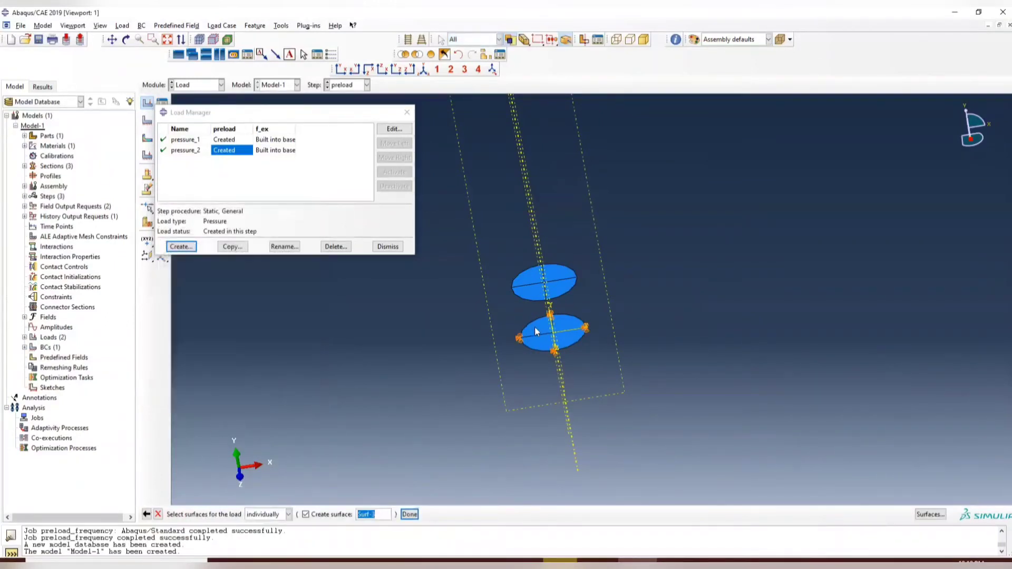
# Select all parts of the lowest circular face as the load surface and name it bot_shell.
pyautogui.click(535, 331)
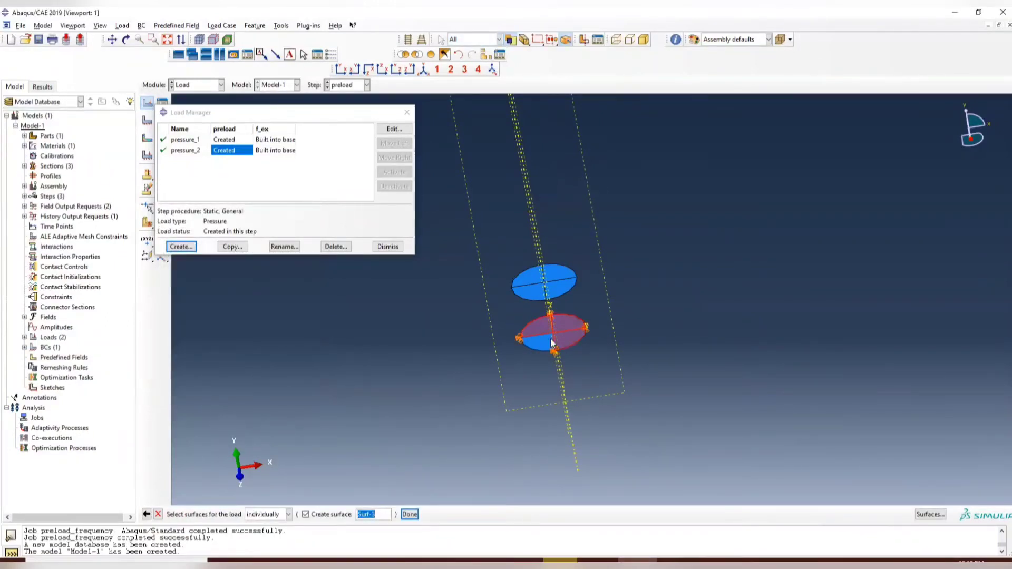
pyautogui.keyDown('shift'); pyautogui.click(553, 350); pyautogui.keyUp('shift')
pyautogui.click(602, 356)
pyautogui.keyDown('shift'); pyautogui.click(567, 340); pyautogui.keyUp('shift')
pyautogui.write('bot')
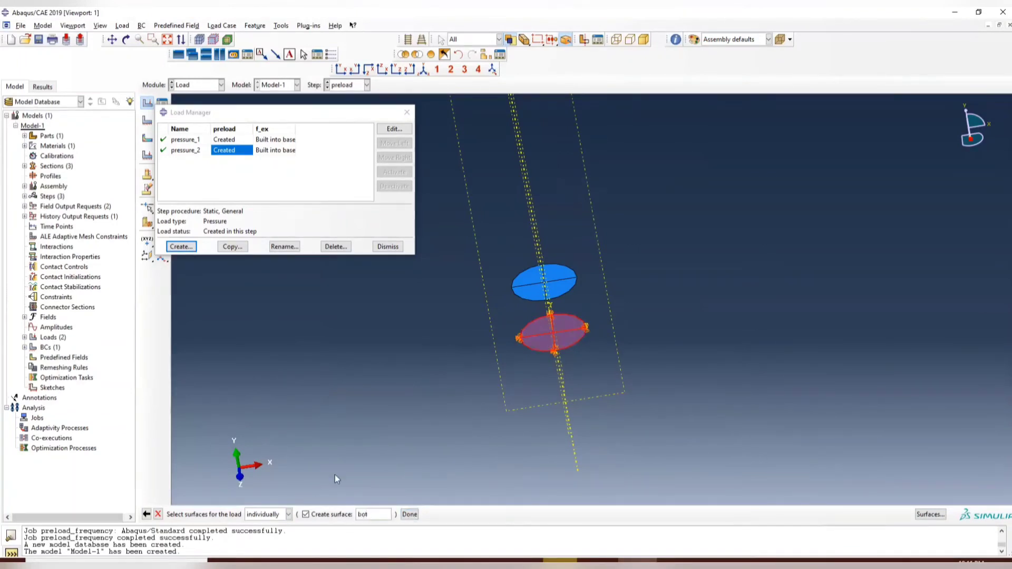
pyautogui.write('_shell')
pyautogui.click(413, 515)
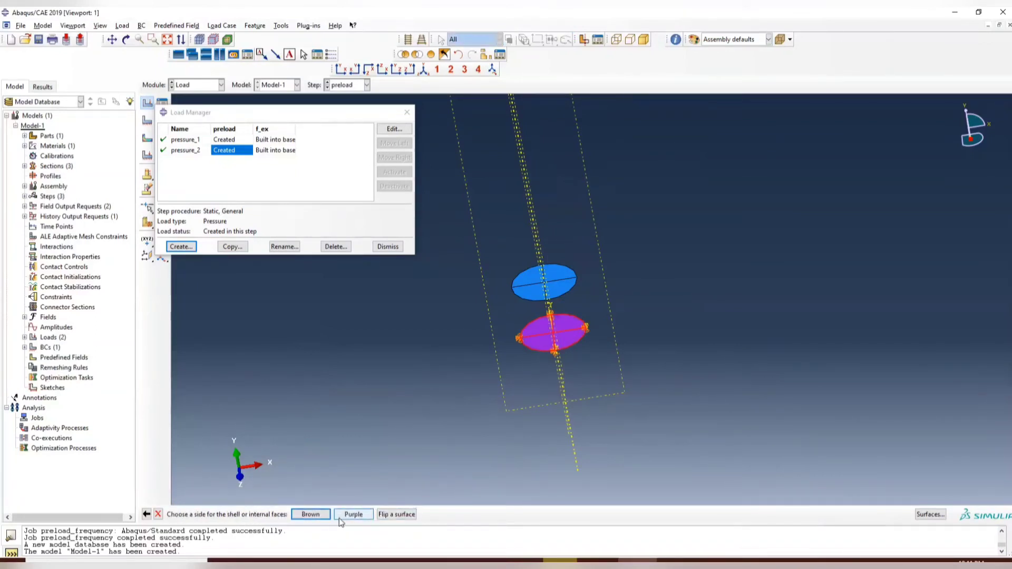
# Apply pressure_3 to the Purple side of the bot_shell surface with a uniform magnitude of 400.
pyautogui.click(355, 515)
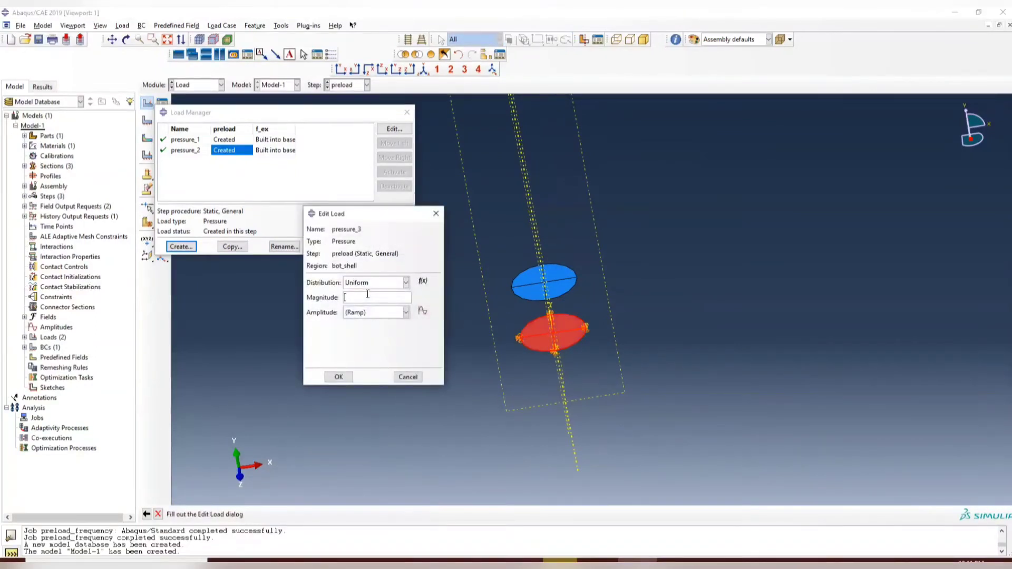
pyautogui.write('400')
pyautogui.click(348, 378)
pyautogui.click(407, 112)
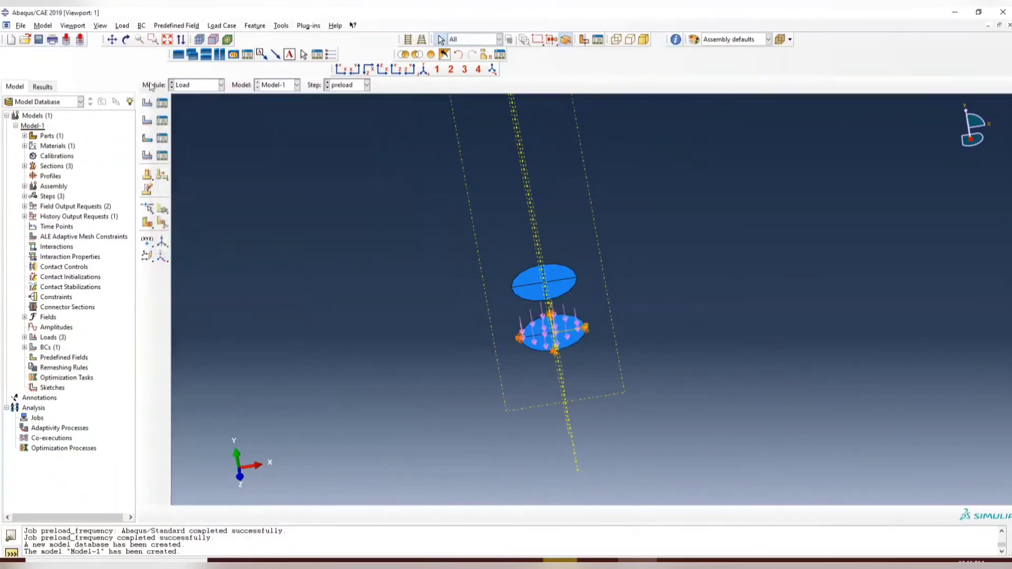
# Restore the display of the whole vessel and examine the applied pressure loads along its length.
pyautogui.click(431, 54)
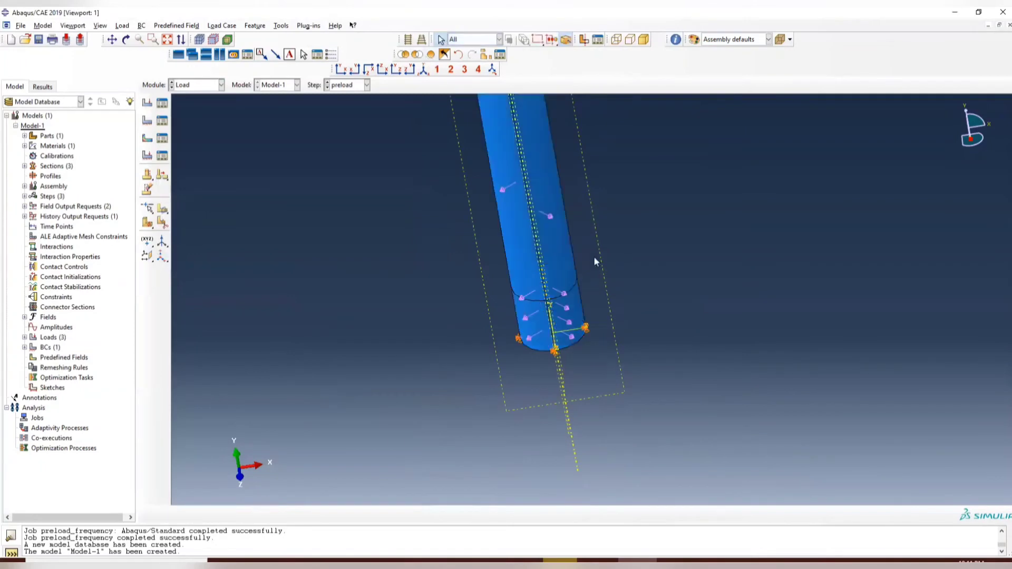
pyautogui.scroll(-5, 599, 324)
pyautogui.keyDown('ctrl'); pyautogui.keyDown('alt'); pyautogui.moveTo(711, 201); pyautogui.dragTo(702, 350, button='middle'); pyautogui.keyUp('alt'); pyautogui.keyUp('ctrl')
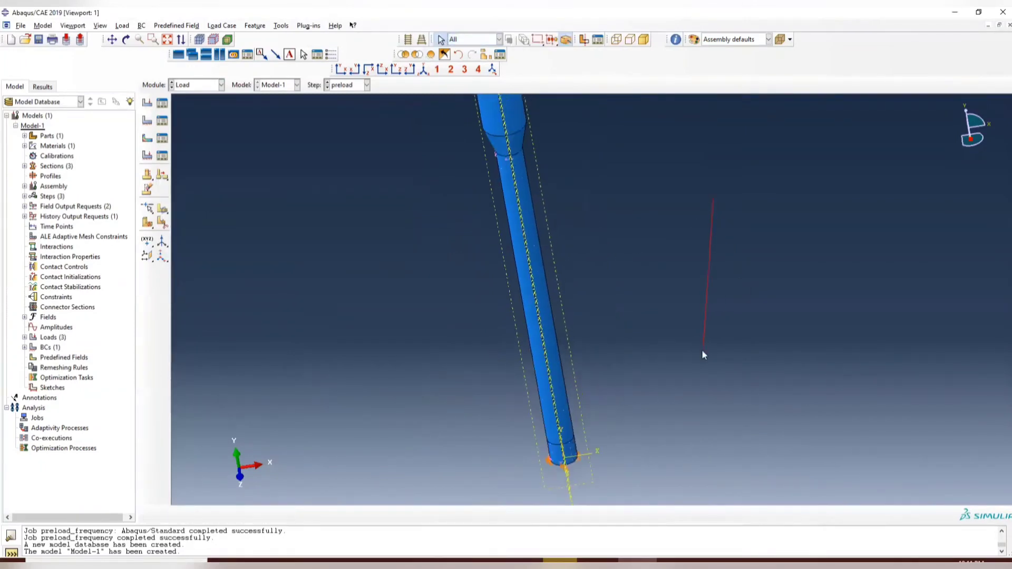
pyautogui.keyDown('ctrl'); pyautogui.keyDown('alt'); pyautogui.moveTo(540, 190); pyautogui.dragTo(558, 141); pyautogui.keyUp('alt'); pyautogui.keyUp('ctrl')
pyautogui.scroll(3, 563, 240)
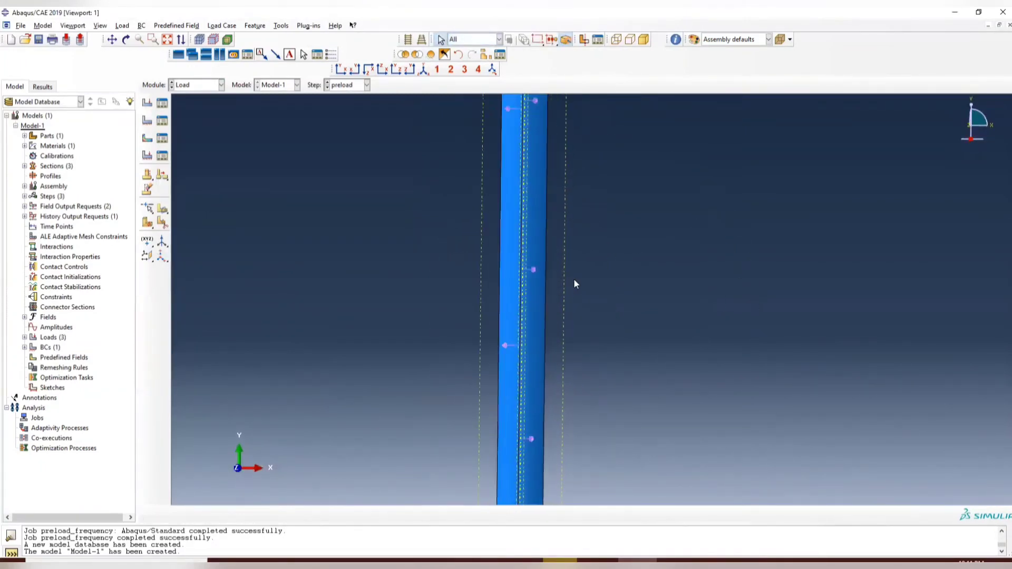
pyautogui.scroll(-3, 583, 281)
pyautogui.scroll(-2, 584, 285)
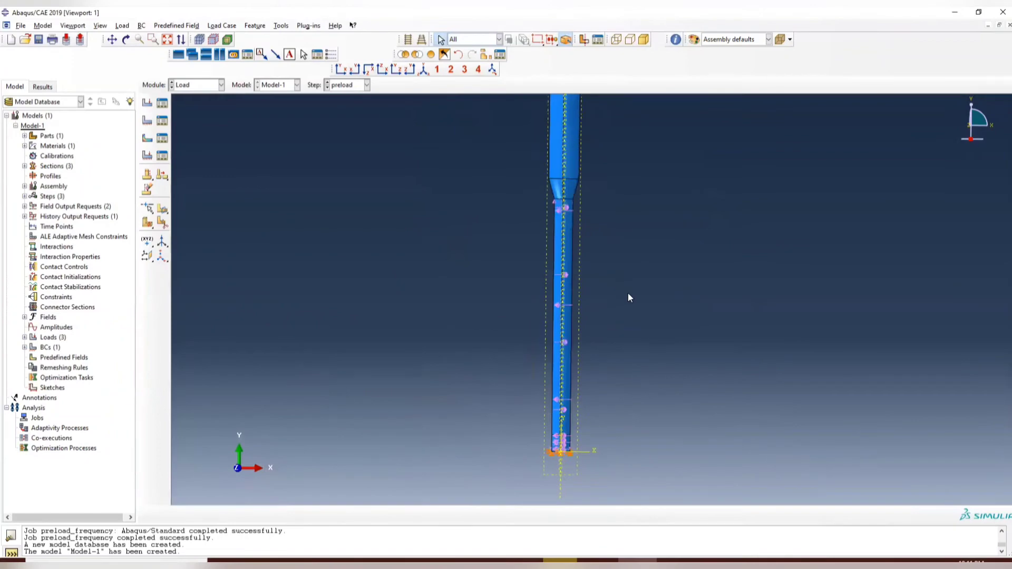
# Switch to the Mesh module and assign quad-dominated element shape with the Sweep technique to all faces of the vessel.
pyautogui.click(221, 85)
pyautogui.click(186, 157)
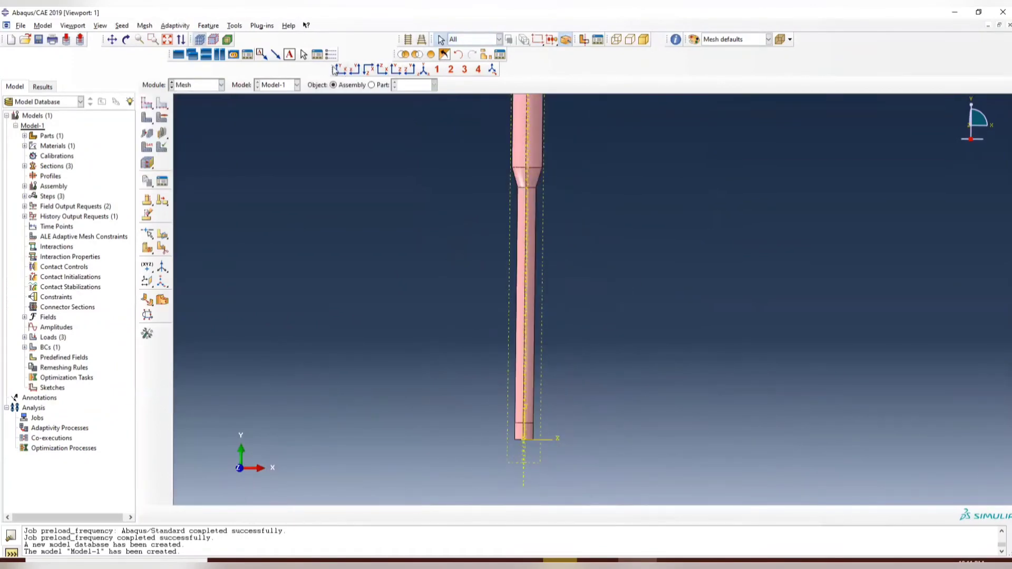
pyautogui.click(341, 69)
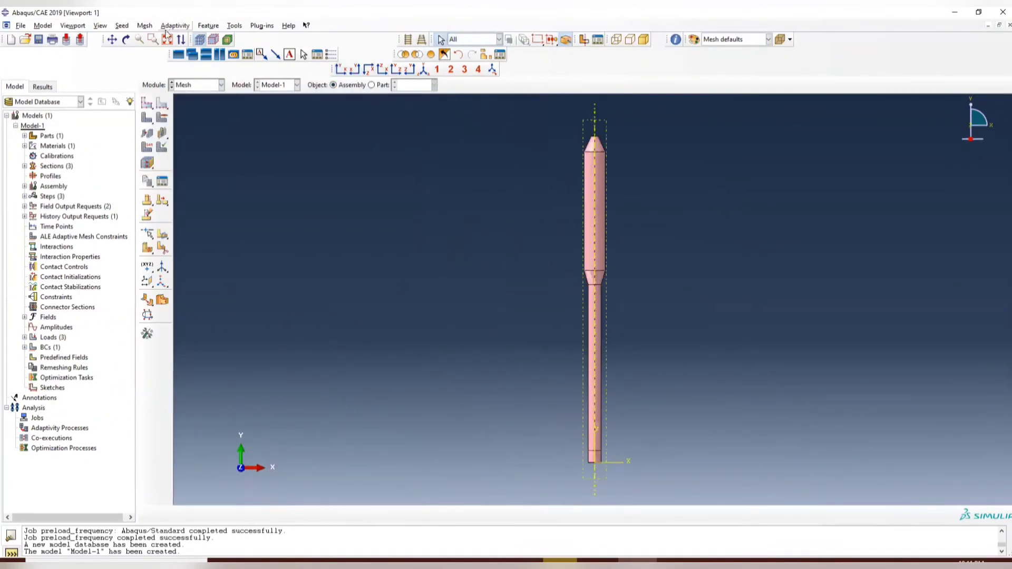
pyautogui.click(146, 25)
pyautogui.click(160, 36)
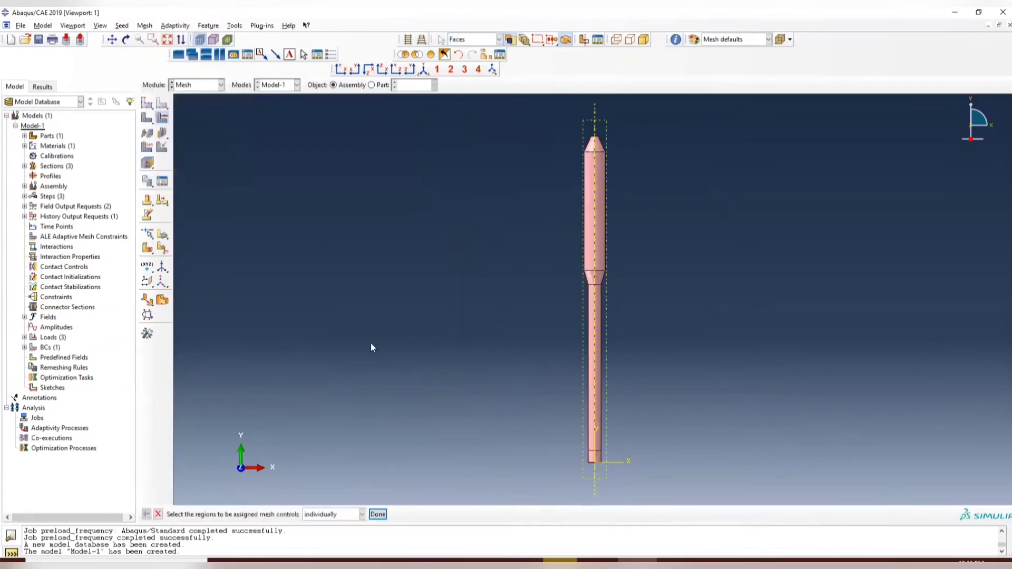
pyautogui.moveTo(515, 116); pyautogui.dragTo(954, 503)
pyautogui.click(377, 514)
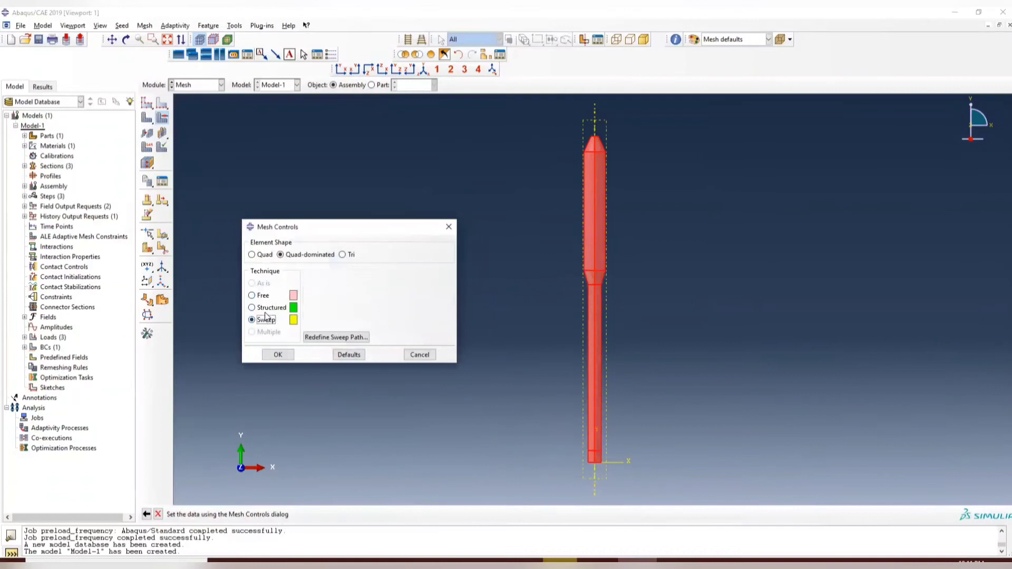
pyautogui.click(278, 355)
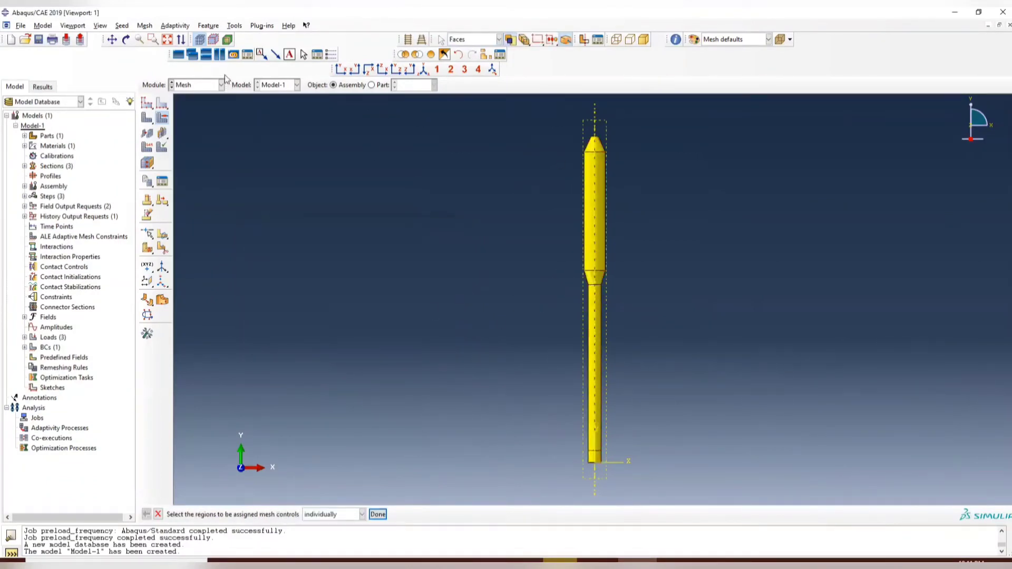
pyautogui.click(205, 85)
pyautogui.click(400, 141)
# Seed the sloped edges of the vessel's top cone by number with 8 elements.
pyautogui.click(163, 103)
pyautogui.scroll(2, 602, 175)
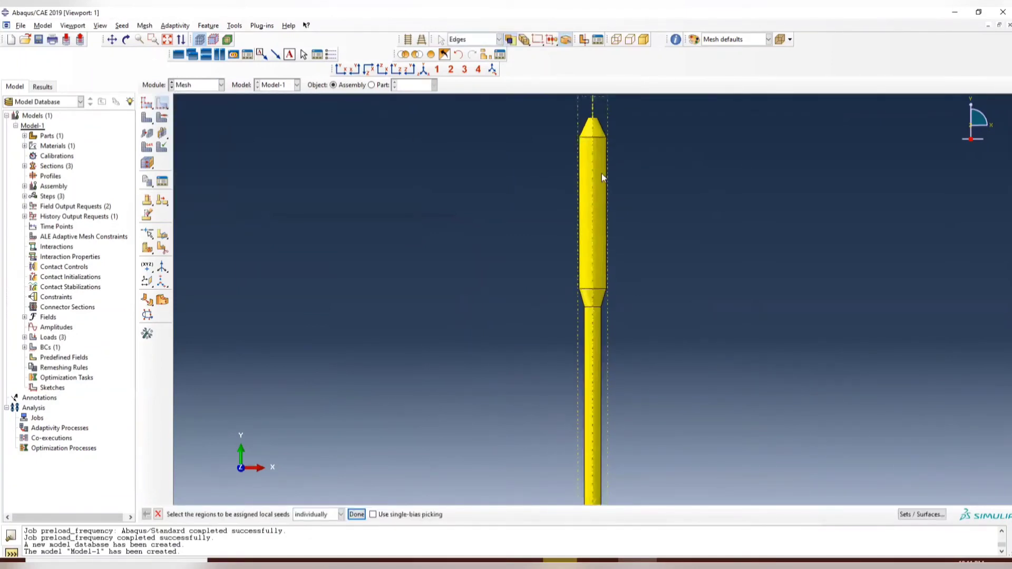
pyautogui.scroll(2, 605, 158)
pyautogui.scroll(1, 583, 174)
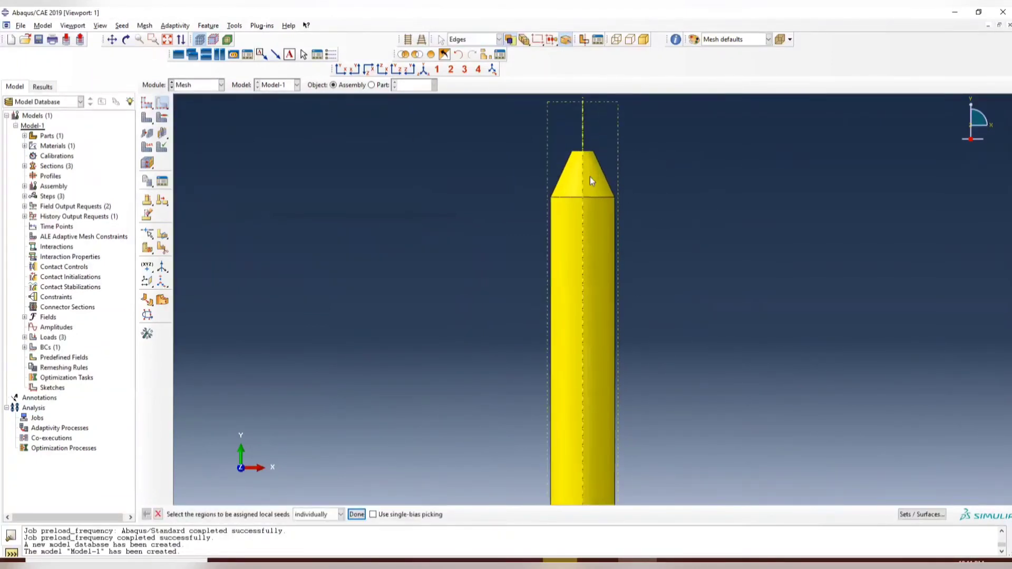
pyautogui.scroll(1, 590, 180)
pyautogui.moveTo(537, 164); pyautogui.dragTo(672, 185)
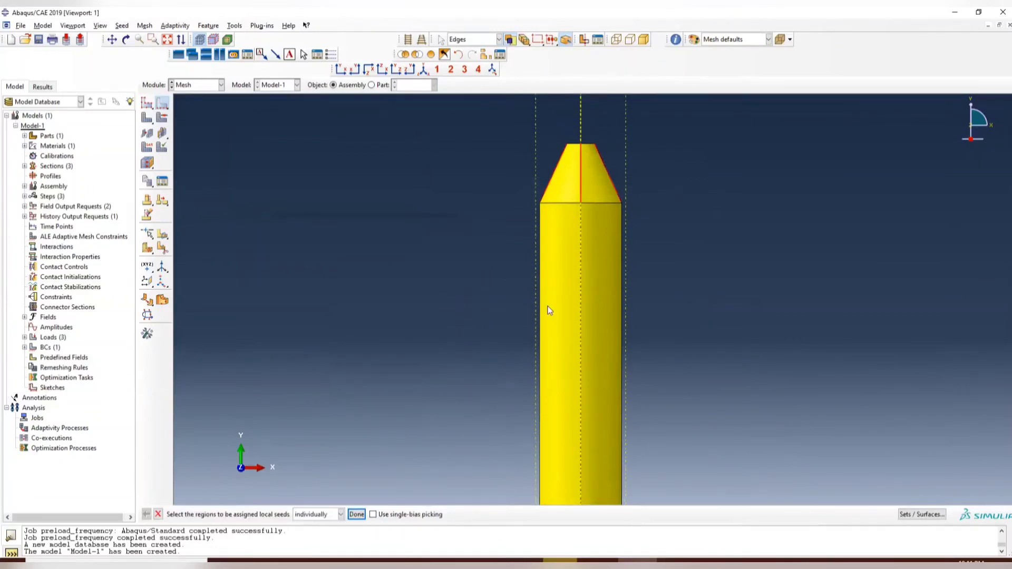
pyautogui.click(357, 514)
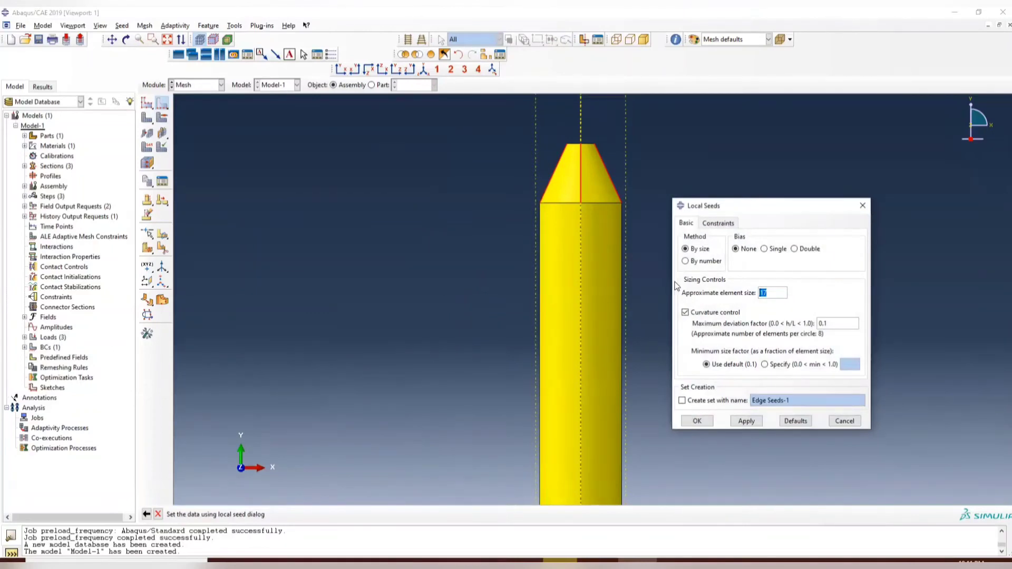
pyautogui.click(699, 262)
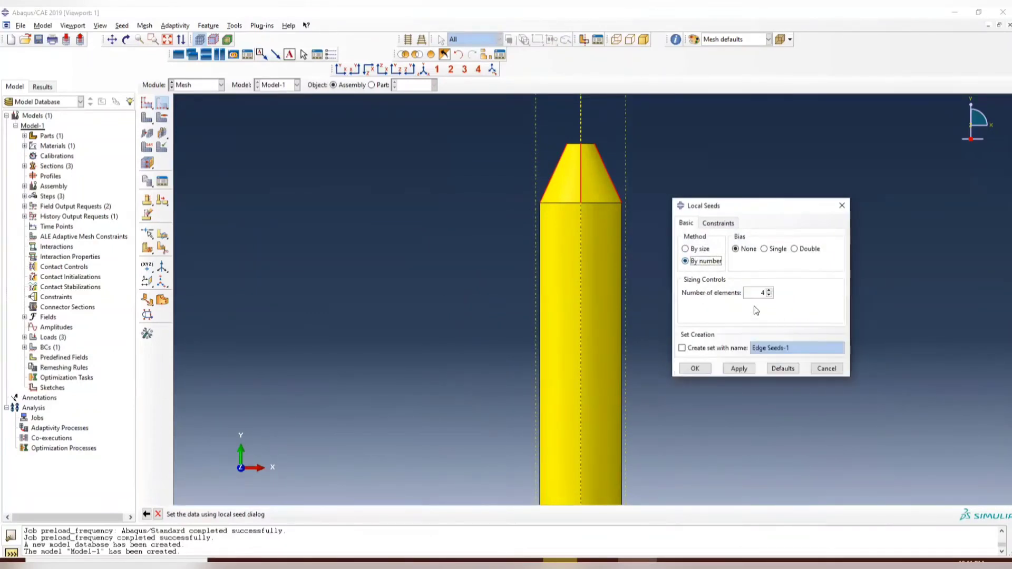
pyautogui.moveTo(757, 293); pyautogui.dragTo(790, 292)
pyautogui.write('8')
pyautogui.click(740, 369)
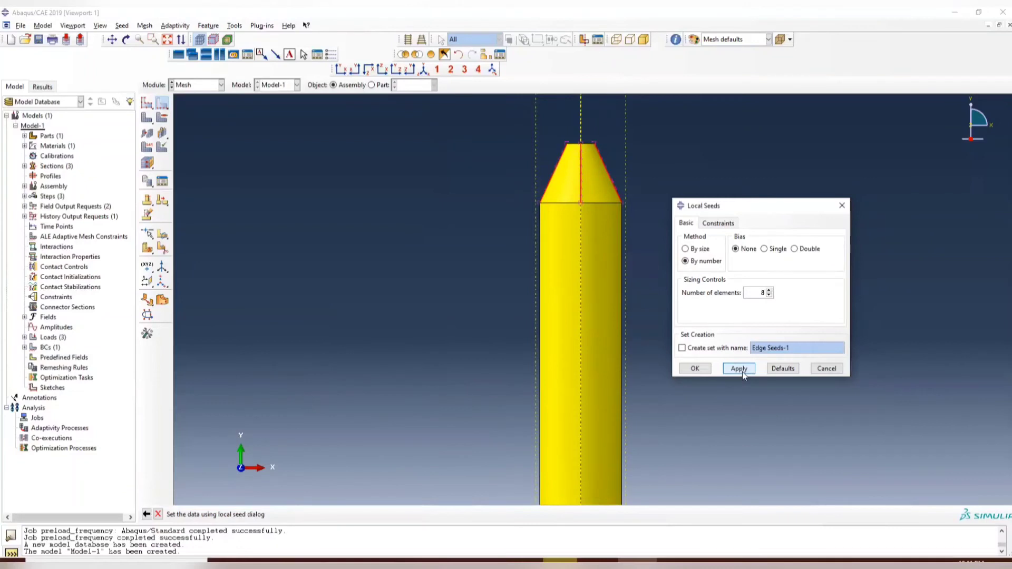
pyautogui.click(841, 205)
pyautogui.keyDown('ctrl'); pyautogui.keyDown('alt'); pyautogui.moveTo(691, 364); pyautogui.dragTo(735, 218, button='middle'); pyautogui.keyUp('alt'); pyautogui.keyUp('ctrl')
pyautogui.scroll(3, 737, 238)
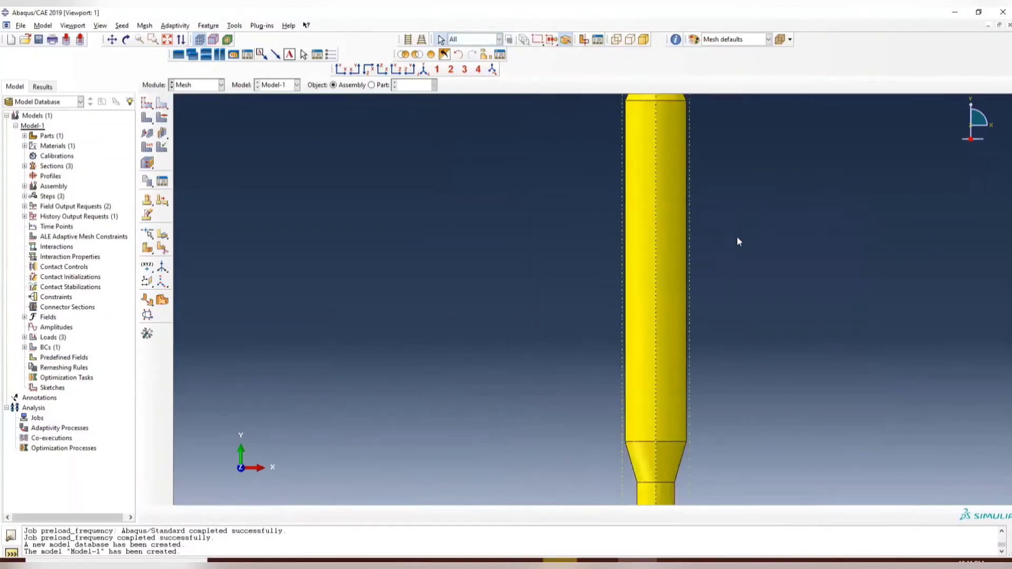
pyautogui.keyDown('ctrl'); pyautogui.keyDown('alt'); pyautogui.moveTo(769, 220); pyautogui.dragTo(709, 237); pyautogui.keyUp('alt'); pyautogui.keyUp('ctrl')
pyautogui.click(568, 240)
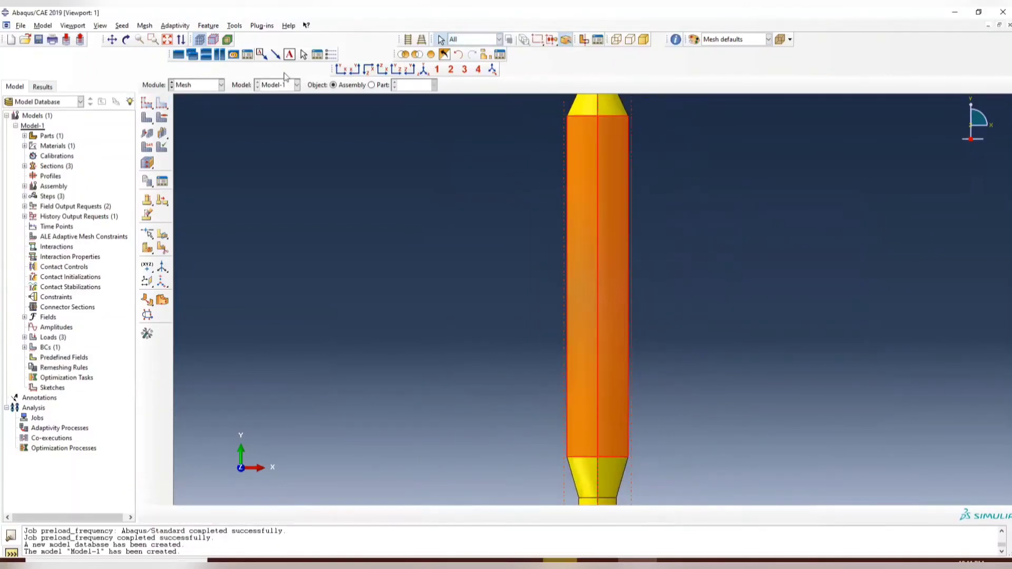
pyautogui.click(162, 105)
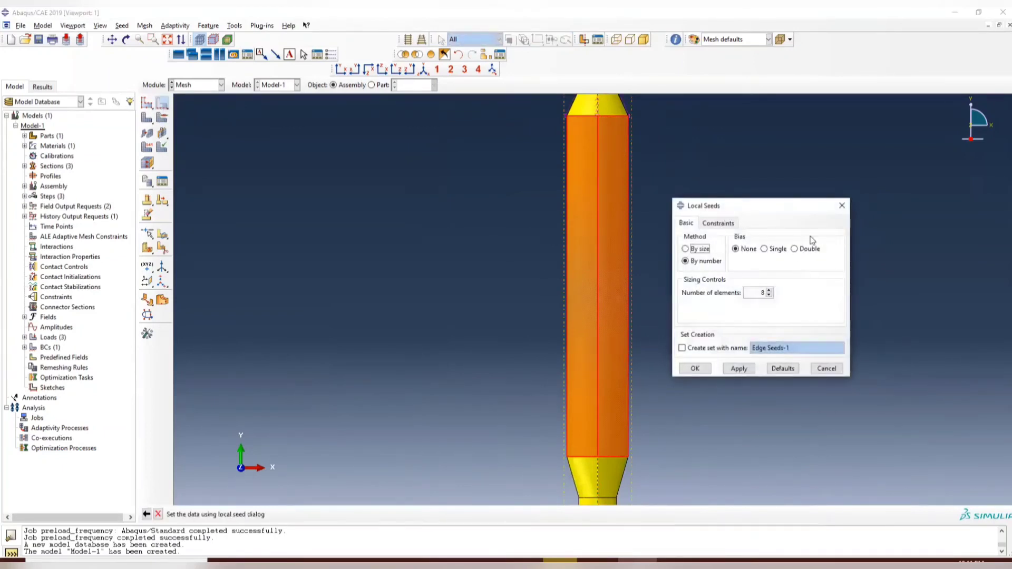
pyautogui.click(842, 206)
# Seed the vertical edges of the wide upper cylinder by number with 20 elements.
pyautogui.click(161, 102)
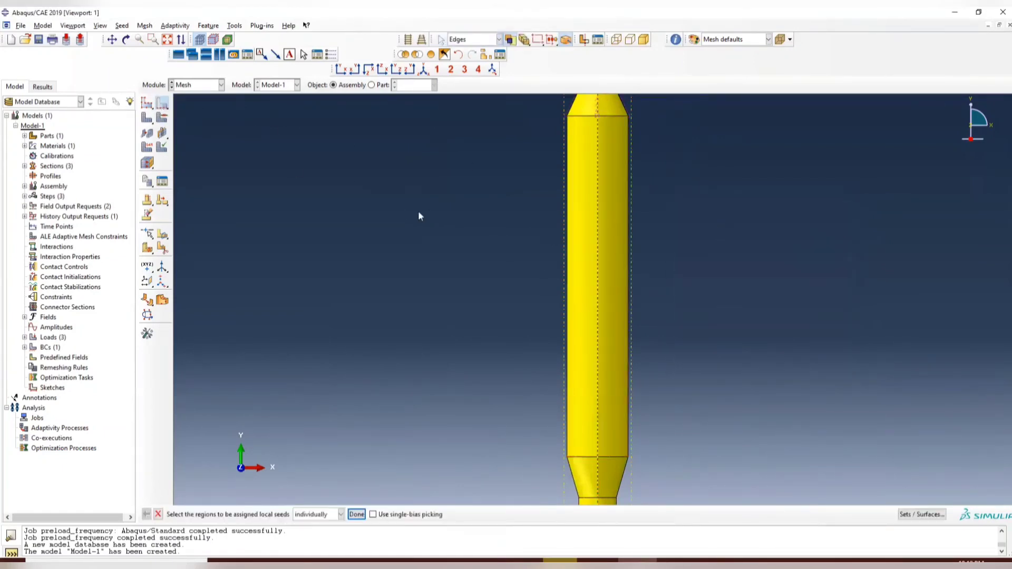
pyautogui.moveTo(418, 212); pyautogui.dragTo(797, 237)
pyautogui.click(357, 515)
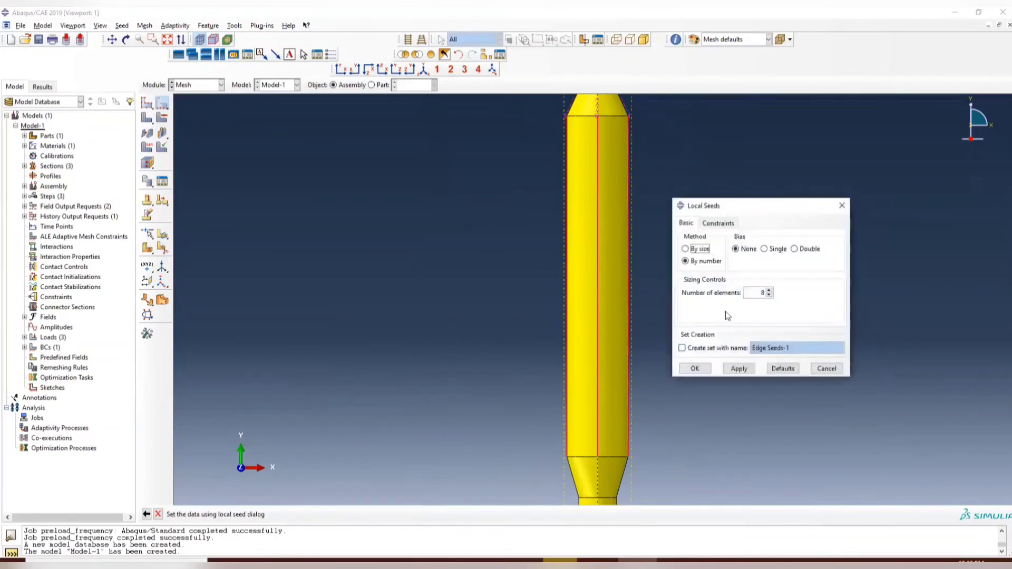
pyautogui.click(758, 293)
pyautogui.write('20')
pyautogui.click(843, 206)
# Seed the sloped edges of the cone between the wide cylinder and the lower tube by number with 8 elements.
pyautogui.keyDown('ctrl'); pyautogui.keyDown('alt'); pyautogui.moveTo(774, 339); pyautogui.dragTo(685, 256, button='middle'); pyautogui.keyUp('alt'); pyautogui.keyUp('ctrl')
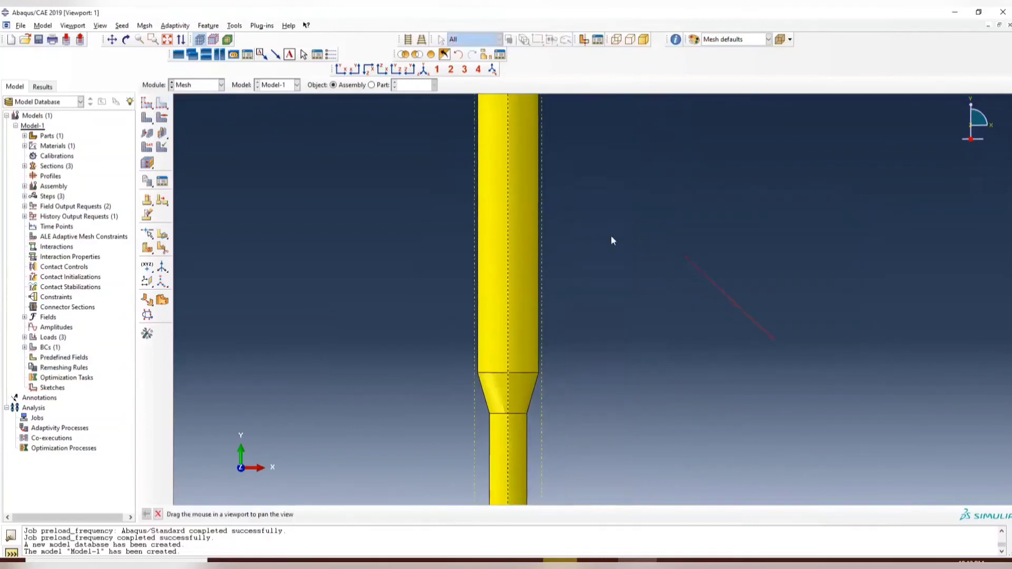
pyautogui.click(162, 103)
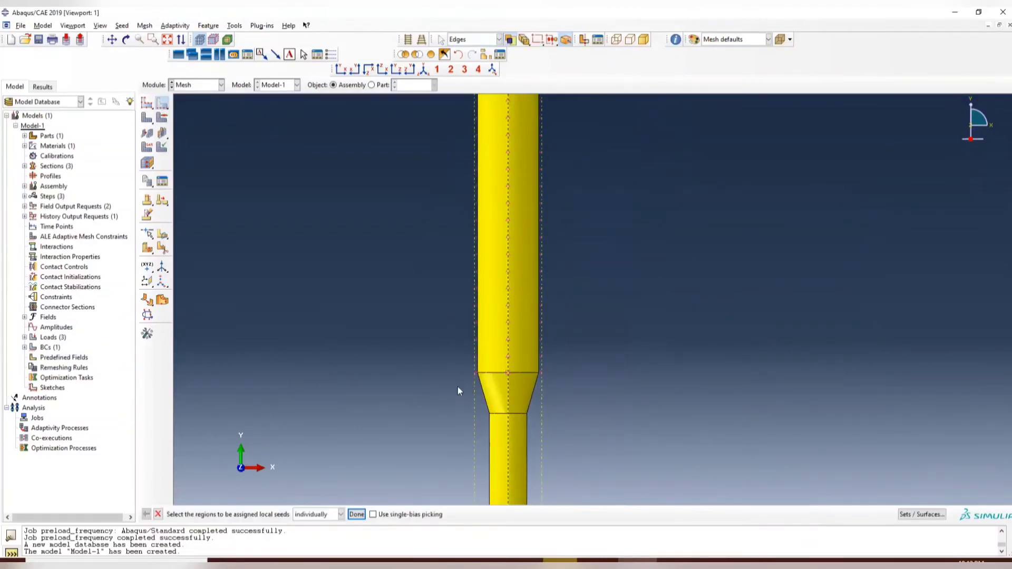
pyautogui.moveTo(456, 387); pyautogui.dragTo(586, 396)
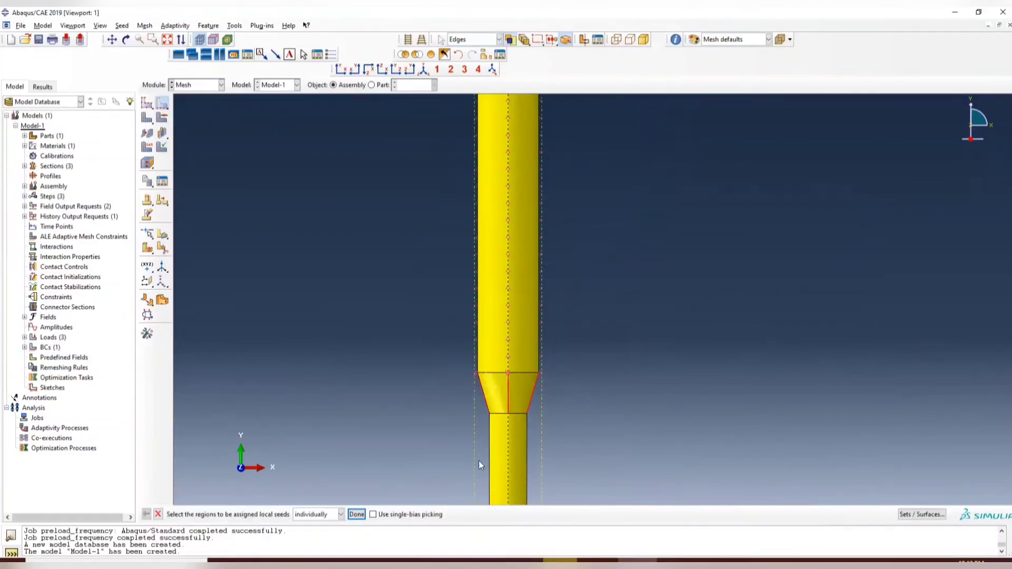
pyautogui.click(357, 514)
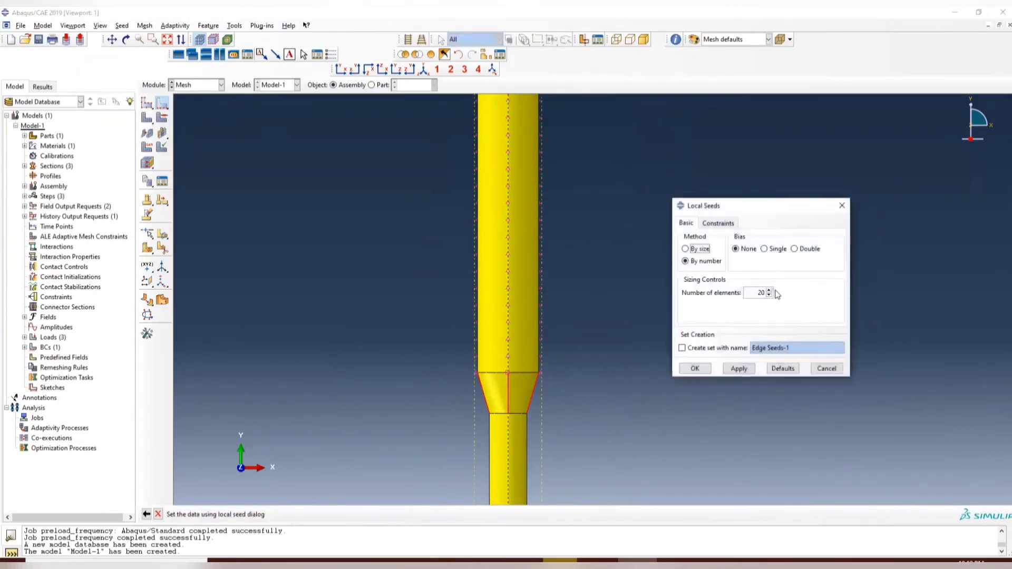
pyautogui.doubleClick(750, 290)
pyautogui.write('8')
pyautogui.click(727, 370)
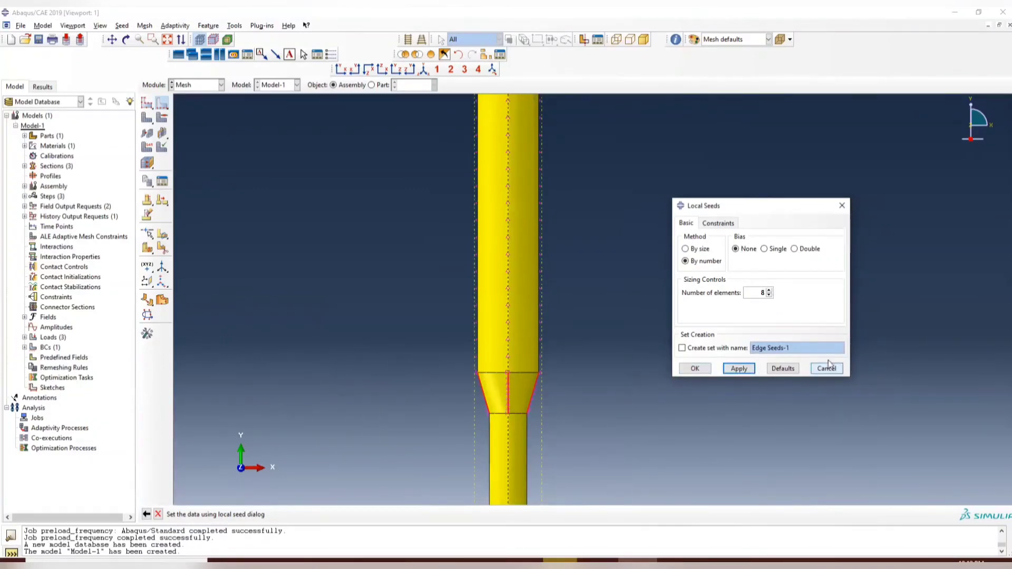
pyautogui.click(842, 206)
# Seed the edges of the long lower tube section by number with 30 elements.
pyautogui.keyDown('ctrl'); pyautogui.keyDown('alt'); pyautogui.moveTo(624, 377); pyautogui.dragTo(663, 227, button='middle'); pyautogui.keyUp('alt'); pyautogui.keyUp('ctrl')
pyautogui.scroll(2, 662, 227)
pyautogui.keyDown('ctrl'); pyautogui.keyDown('alt'); pyautogui.moveTo(670, 397); pyautogui.dragTo(617, 299, button='middle'); pyautogui.keyUp('alt'); pyautogui.keyUp('ctrl')
pyautogui.scroll(3, 601, 311)
pyautogui.keyDown('ctrl'); pyautogui.keyDown('alt'); pyautogui.moveTo(648, 350); pyautogui.dragTo(647, 291, button='middle'); pyautogui.keyUp('alt'); pyautogui.keyUp('ctrl')
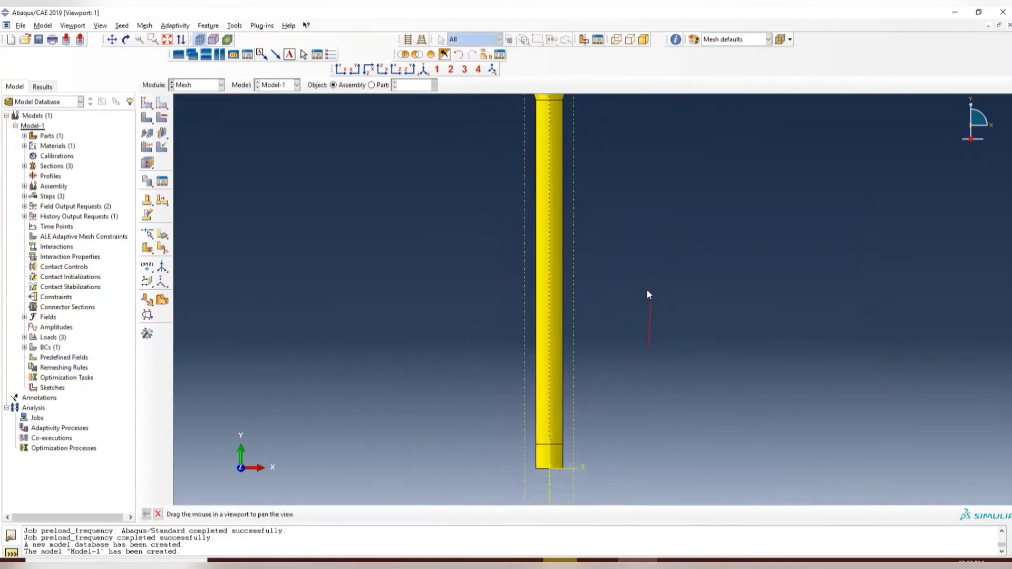
pyautogui.scroll(2, 638, 264)
pyautogui.moveTo(496, 249); pyautogui.dragTo(682, 296)
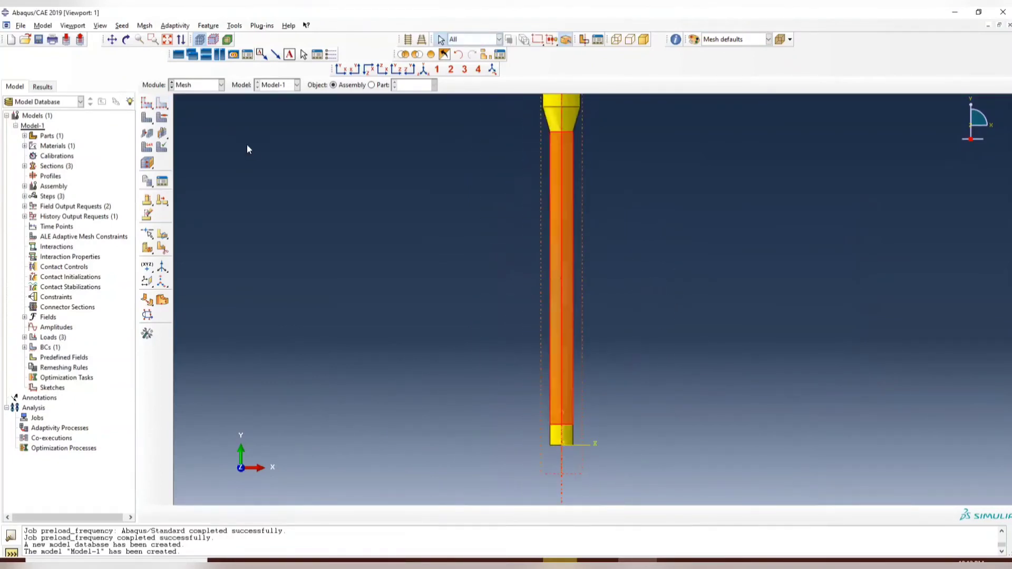
pyautogui.click(162, 103)
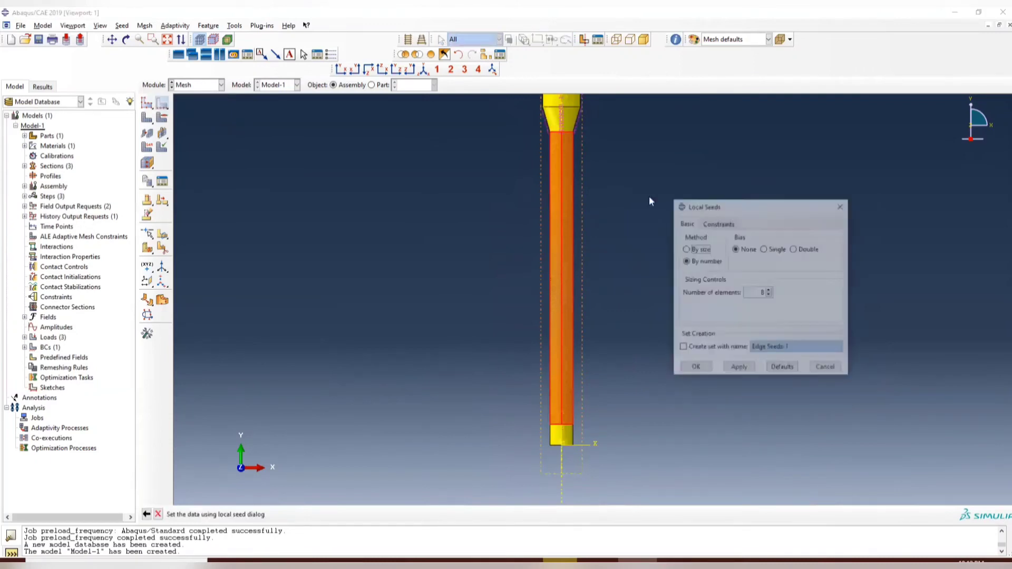
pyautogui.doubleClick(758, 294)
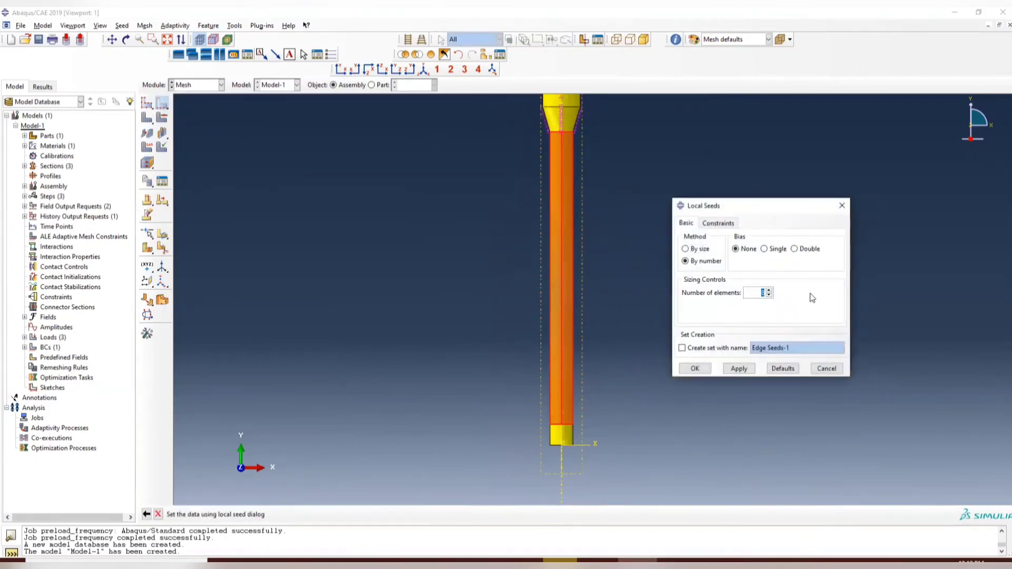
pyautogui.click(742, 370)
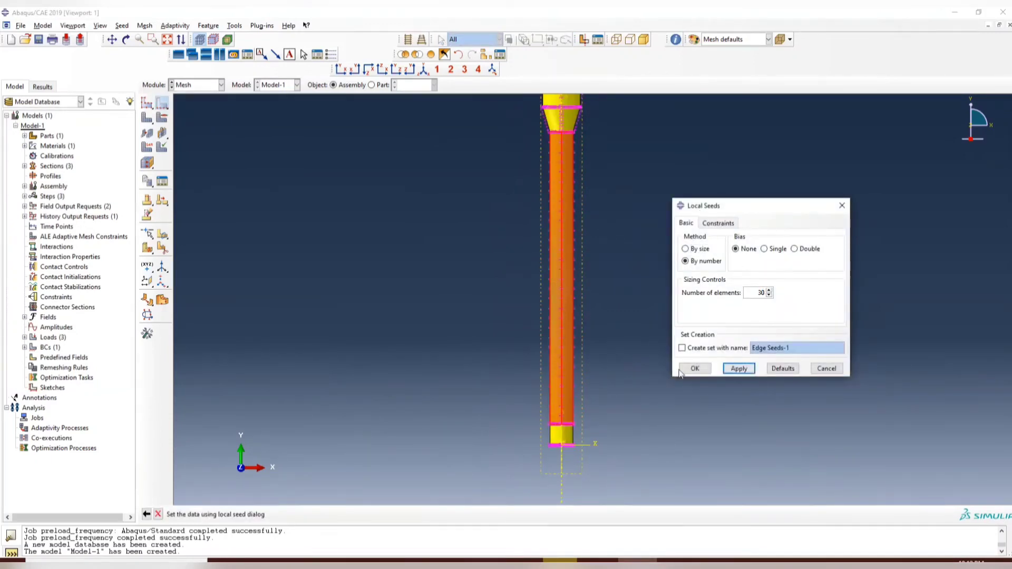
pyautogui.click(840, 206)
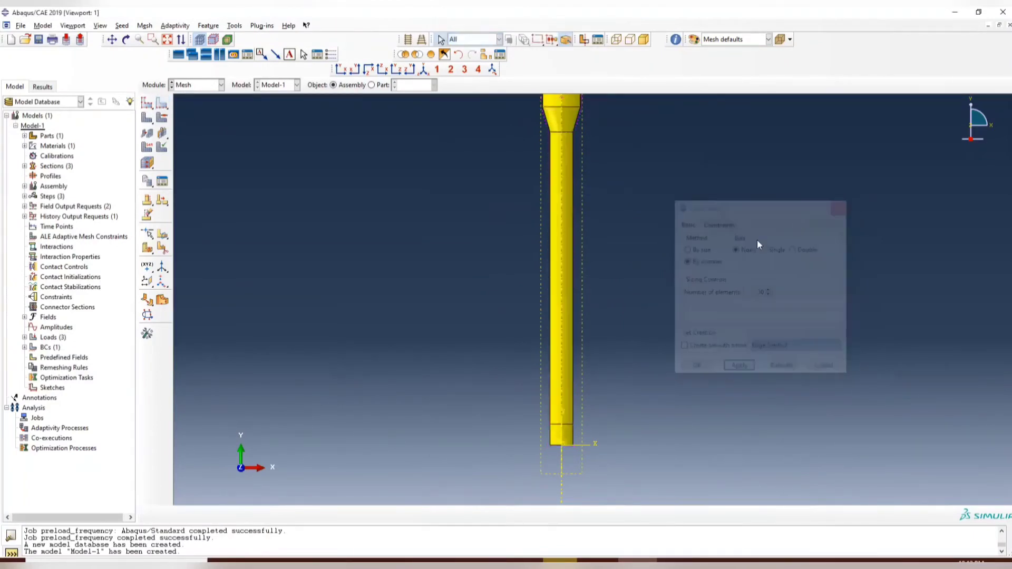
# Seed the vertical edges of the short section at the vessel's bottom end by number with 8 elements.
pyautogui.moveTo(508, 437); pyautogui.dragTo(622, 441)
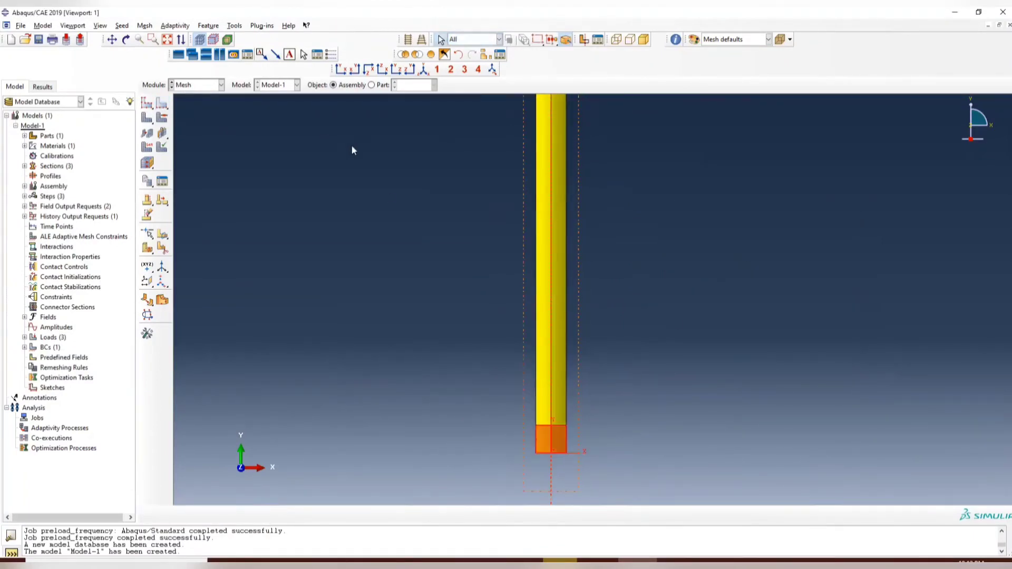
pyautogui.click(409, 299)
pyautogui.click(162, 103)
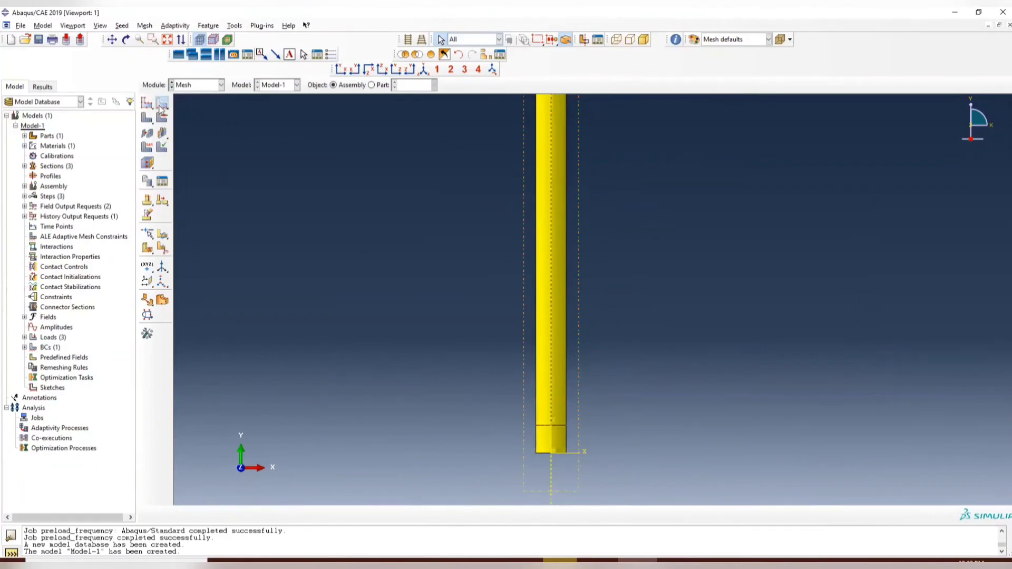
pyautogui.moveTo(595, 441); pyautogui.dragTo(608, 436)
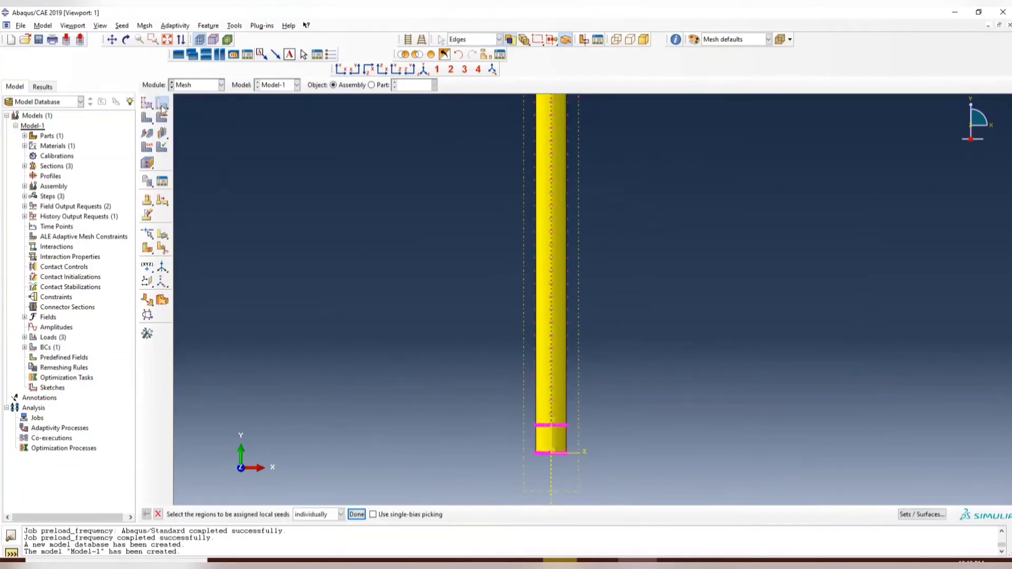
pyautogui.moveTo(484, 220); pyautogui.dragTo(671, 272)
pyautogui.click(257, 171)
pyautogui.click(357, 514)
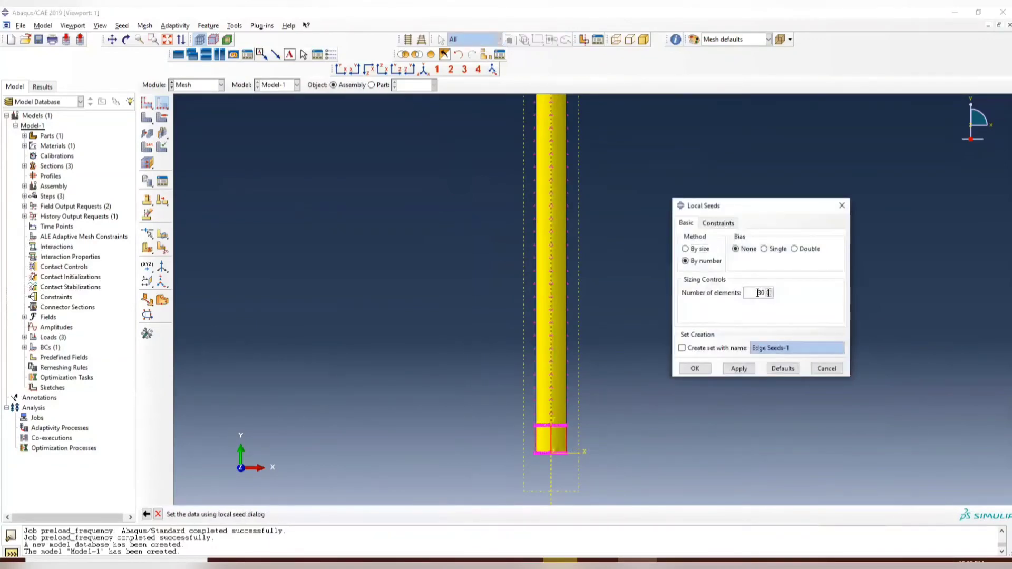
pyautogui.write('8')
pyautogui.click(738, 369)
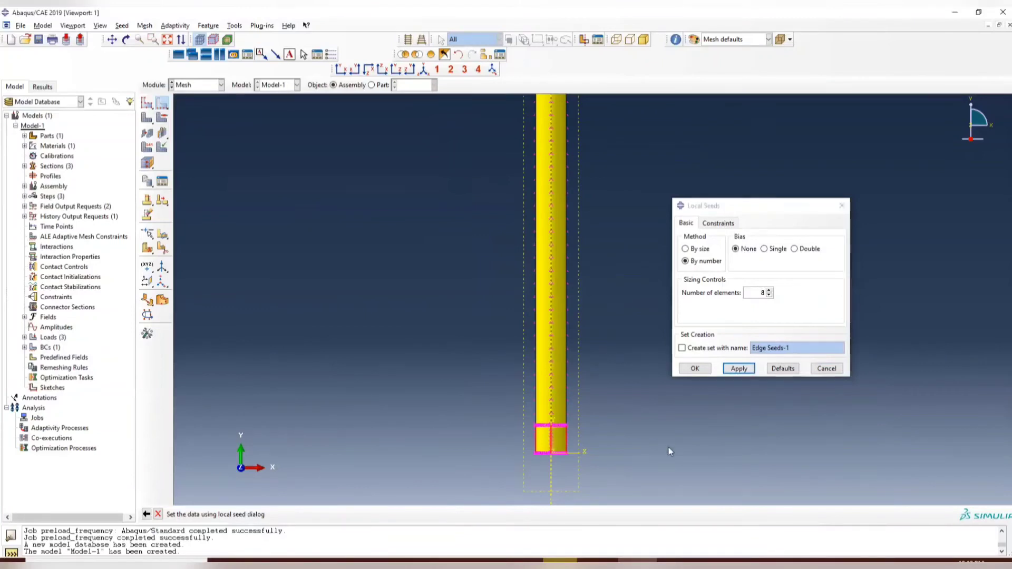
pyautogui.click(840, 206)
# Orient the view straight at the vessel's bottom end to examine its circular edges.
pyautogui.scroll(-2, 632, 276)
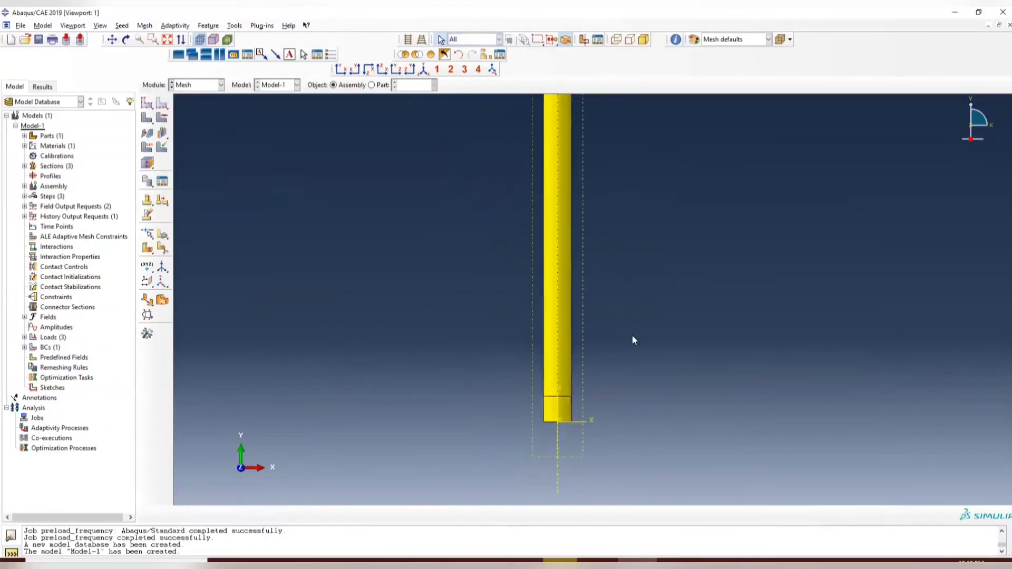
pyautogui.scroll(2, 557, 410)
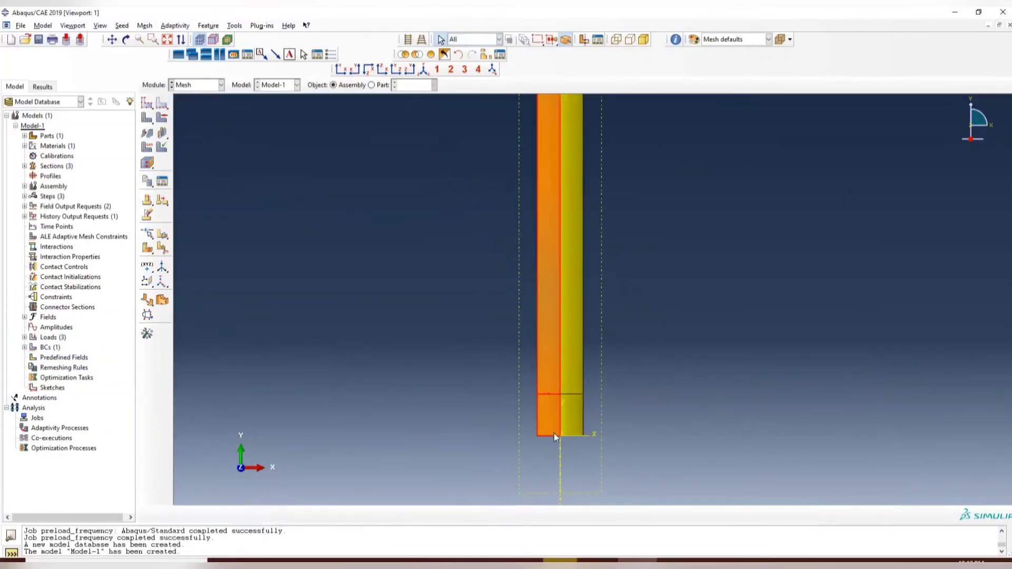
pyautogui.scroll(3, 582, 404)
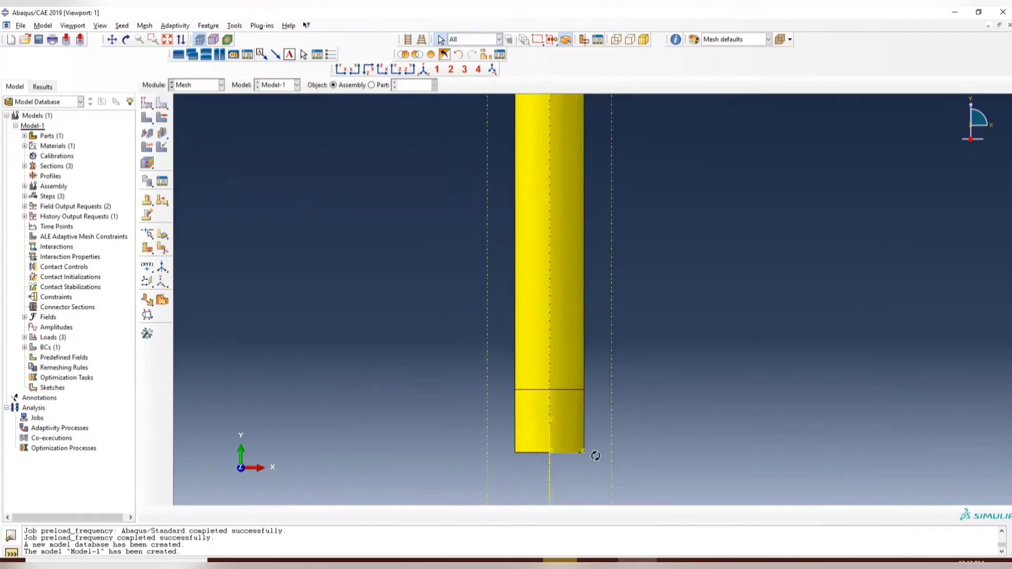
pyautogui.keyDown('ctrl'); pyautogui.keyDown('alt'); pyautogui.moveTo(594, 457); pyautogui.dragTo(574, 211); pyautogui.keyUp('alt'); pyautogui.keyUp('ctrl')
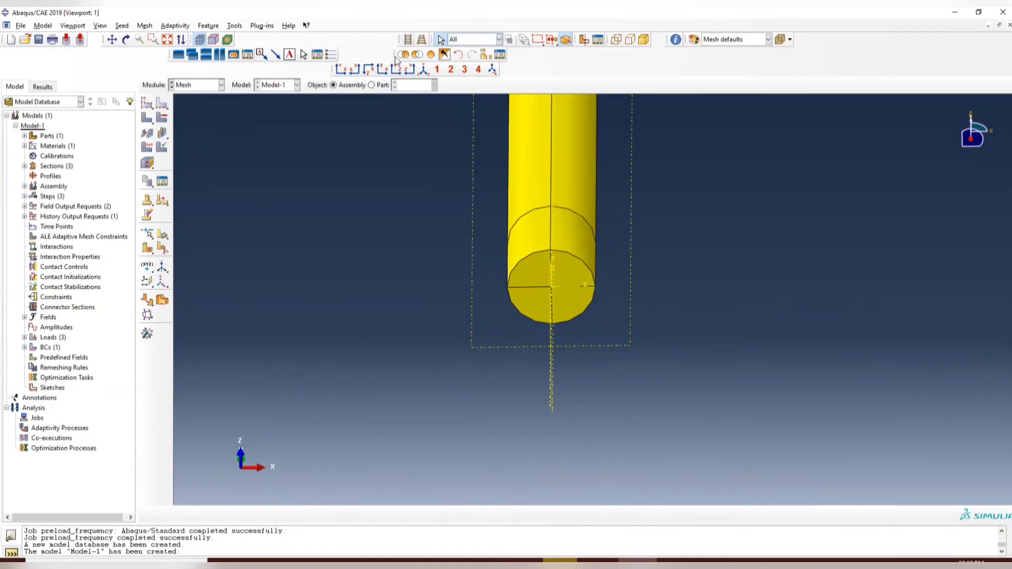
pyautogui.click(382, 72)
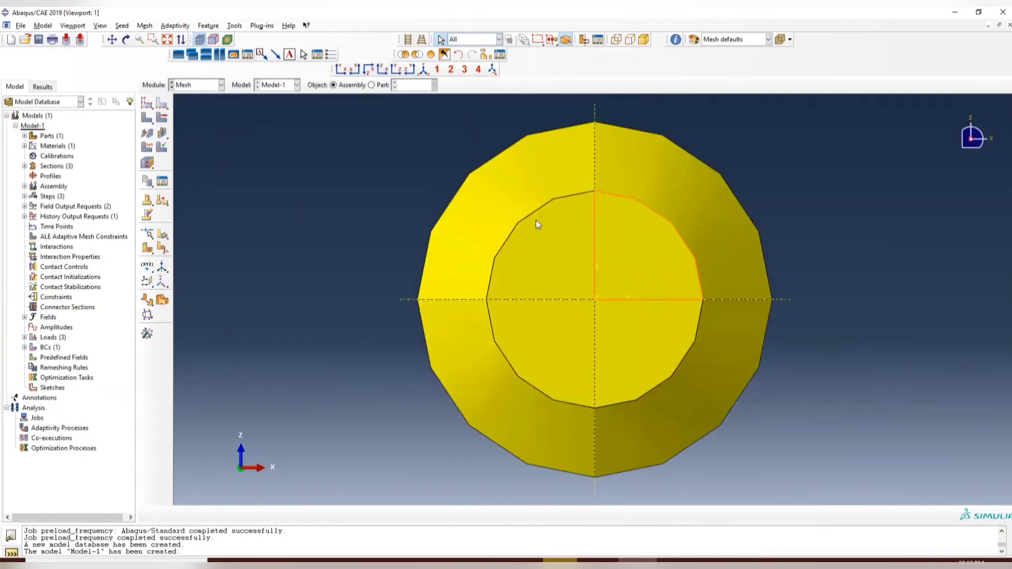
pyautogui.click(522, 214)
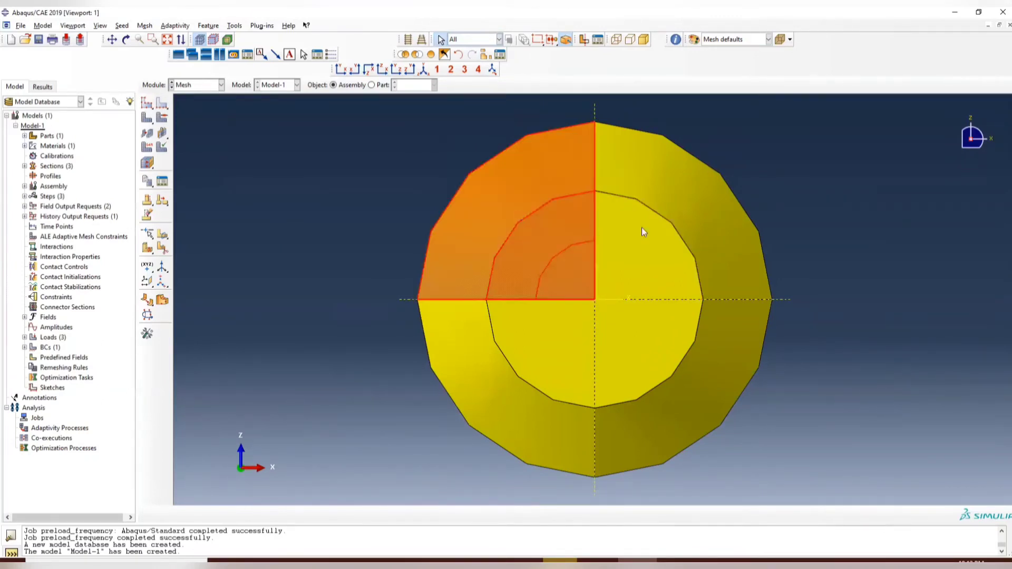
pyautogui.click(691, 217)
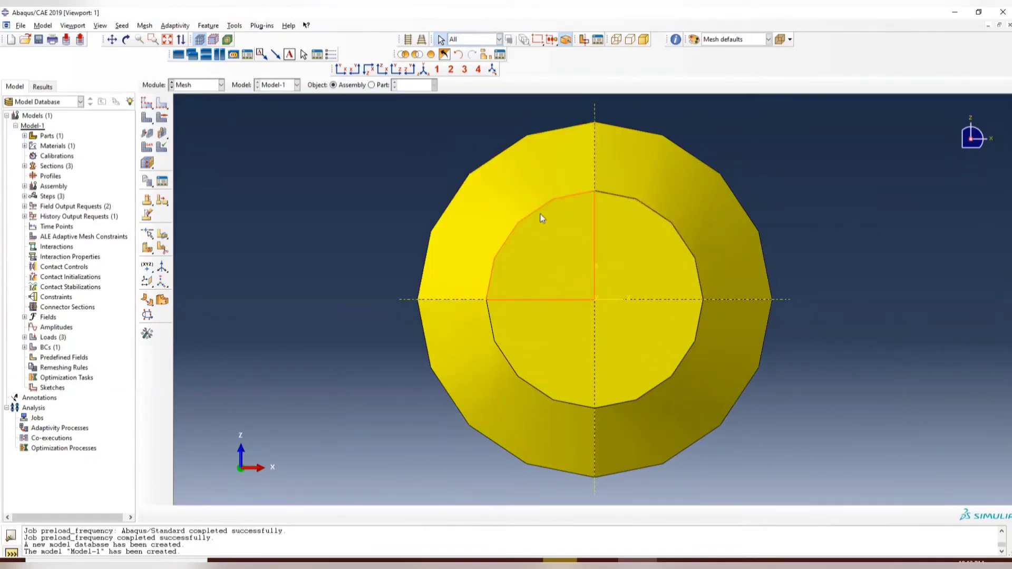
pyautogui.click(162, 103)
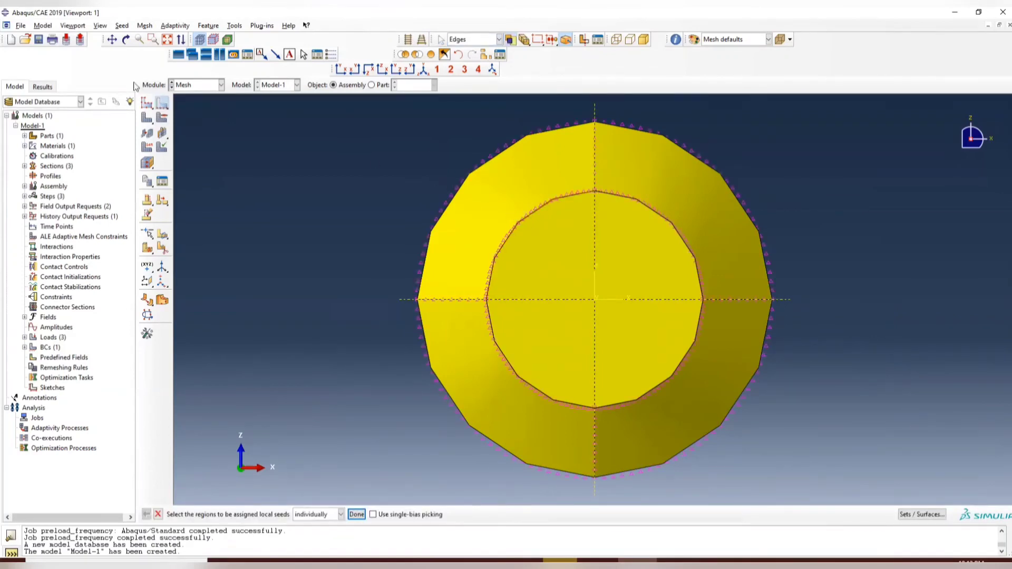
pyautogui.click(149, 107)
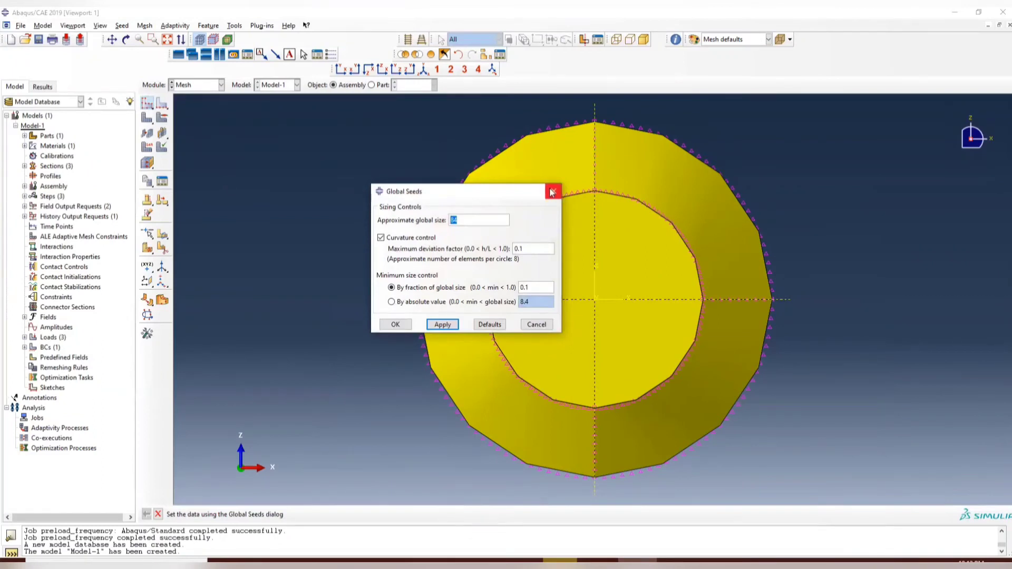
pyautogui.click(465, 219)
pyautogui.doubleClick(465, 218)
pyautogui.click(553, 191)
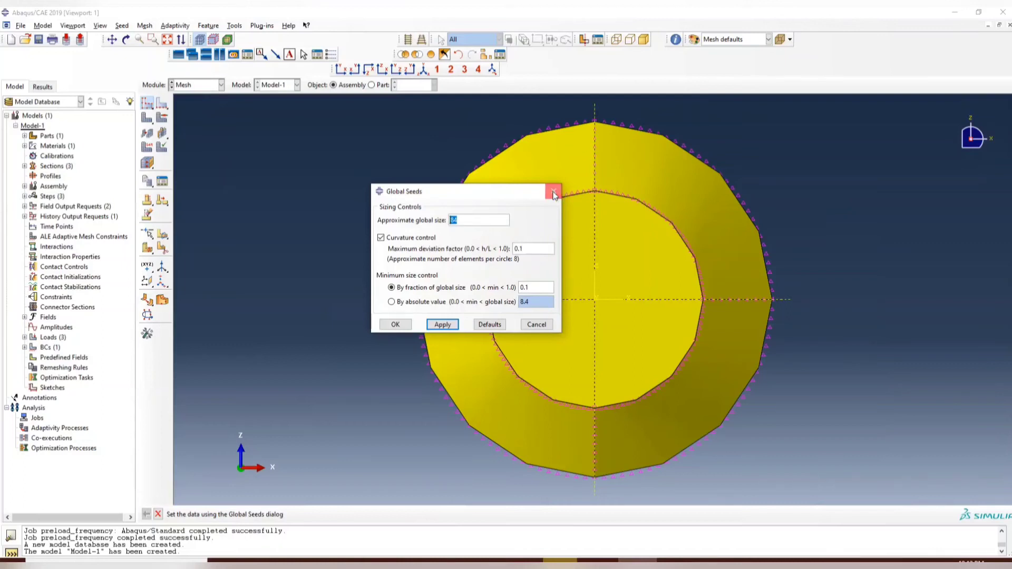
# Seed the four quarter arcs of the lower tube's circular edge by number with 10 elements.
pyautogui.click(162, 102)
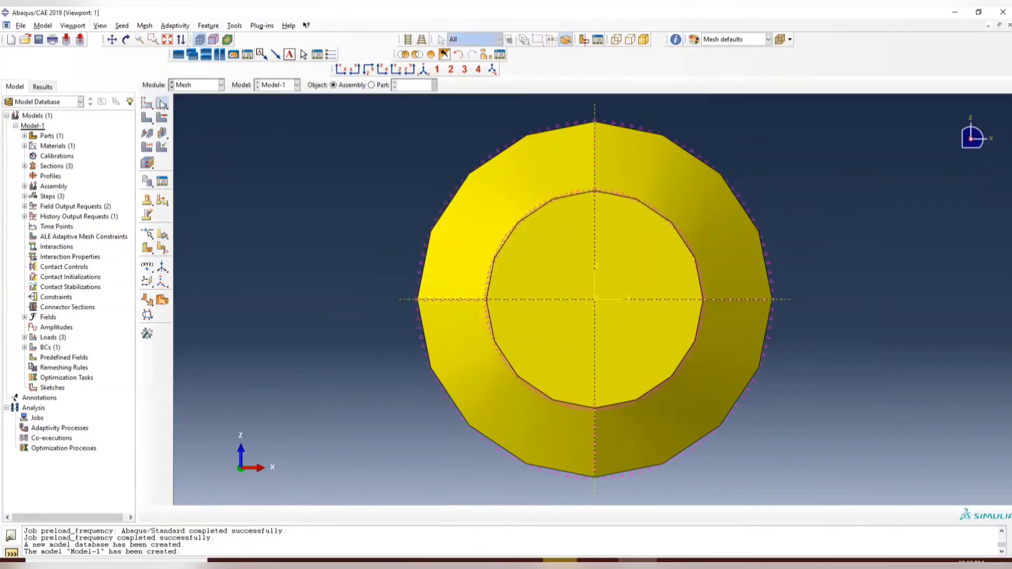
pyautogui.click(515, 230)
pyautogui.keyDown('shift'); pyautogui.click(650, 211); pyautogui.keyUp('shift')
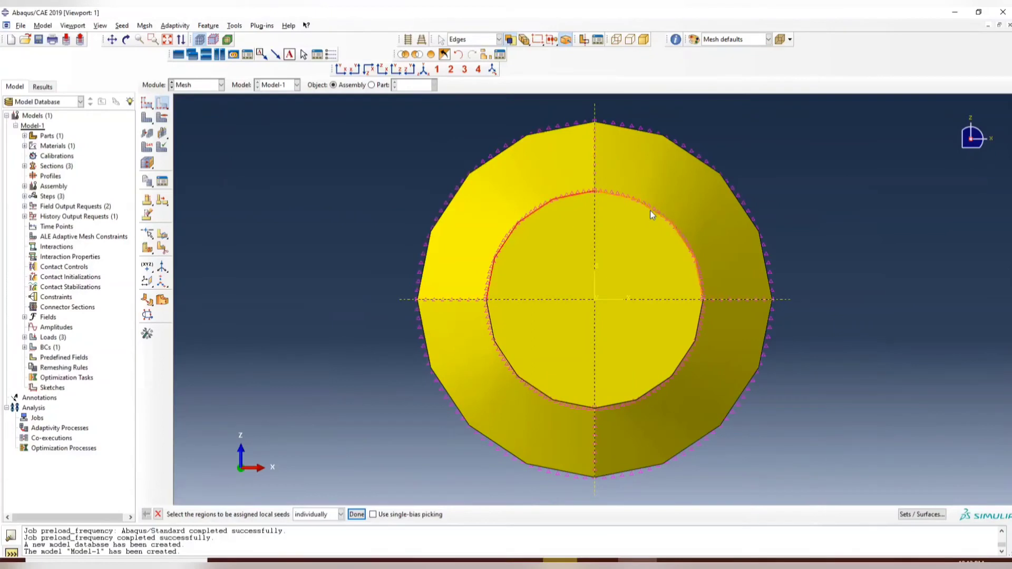
pyautogui.keyDown('shift'); pyautogui.click(668, 375); pyautogui.keyUp('shift')
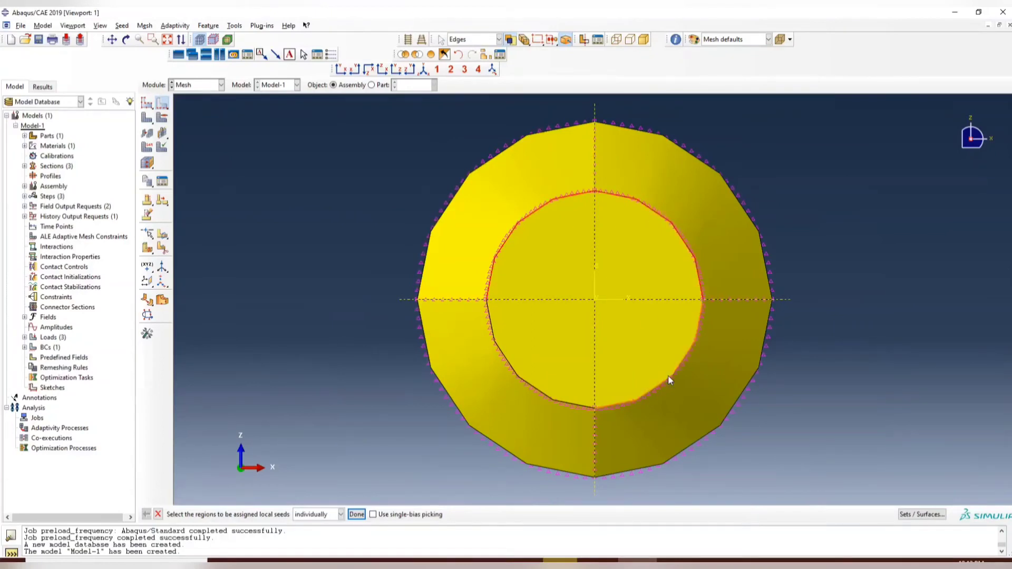
pyautogui.keyDown('shift'); pyautogui.click(525, 381); pyautogui.keyUp('shift')
pyautogui.click(356, 515)
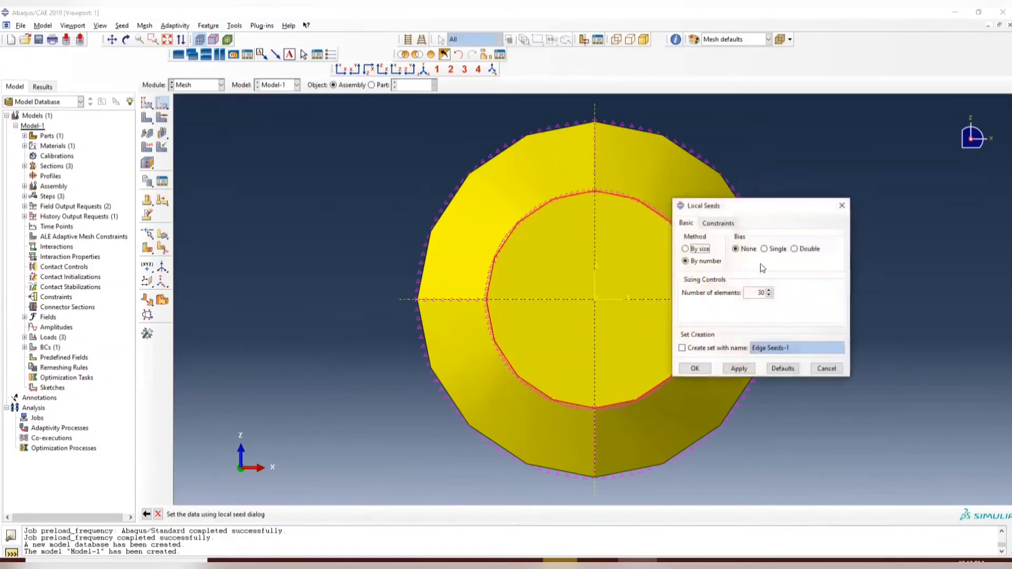
pyautogui.doubleClick(760, 293)
pyautogui.press('BackSpace')
pyautogui.write('10')
pyautogui.click(744, 369)
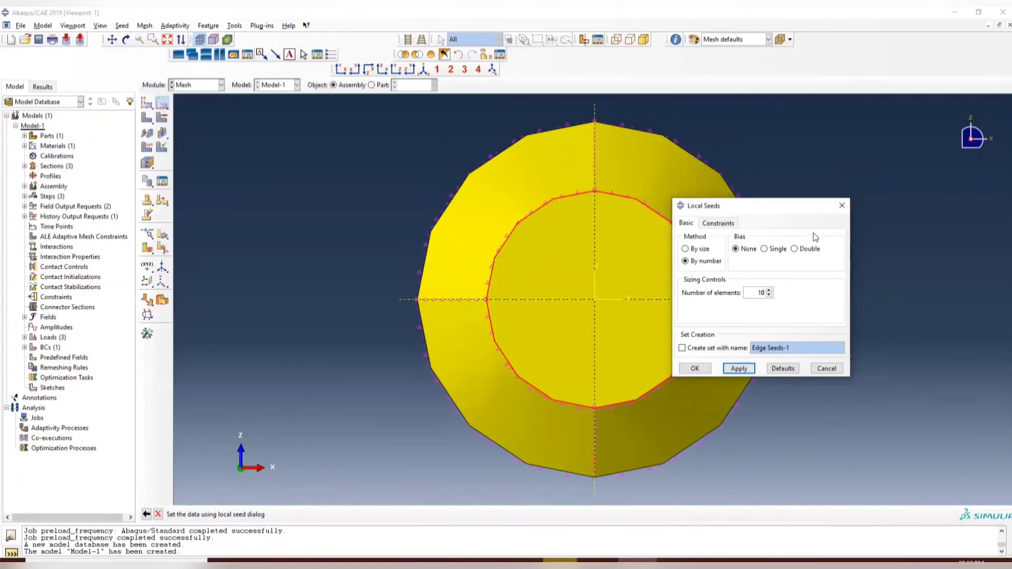
pyautogui.click(841, 205)
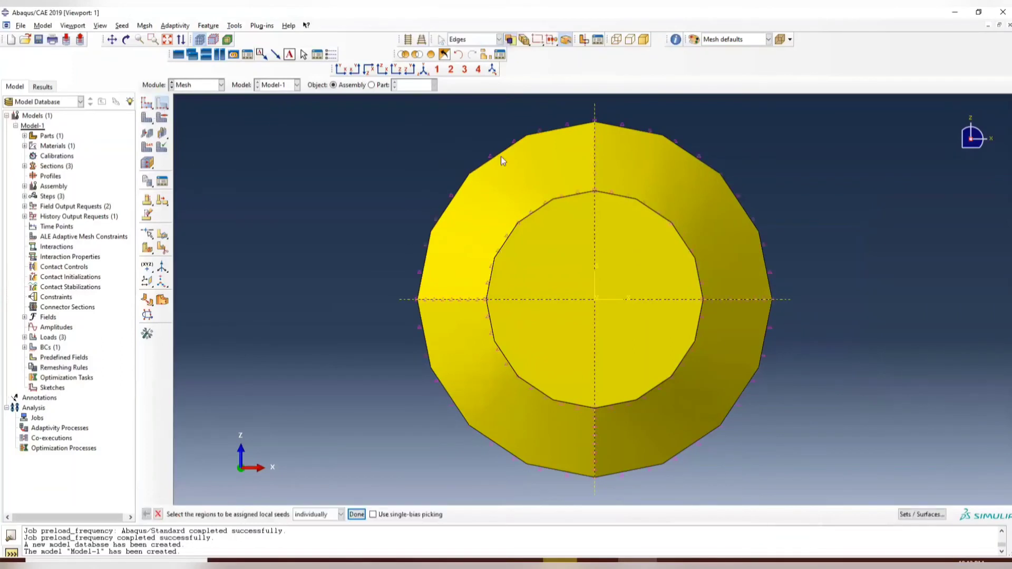
pyautogui.click(486, 163)
pyautogui.keyDown('shift'); pyautogui.click(723, 173); pyautogui.keyUp('shift')
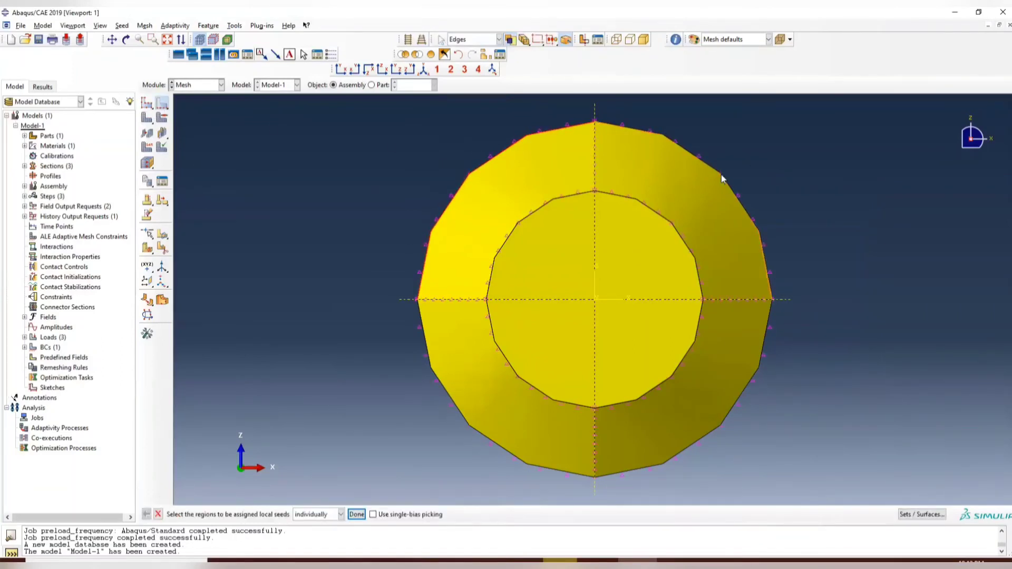
pyautogui.keyDown('shift'); pyautogui.click(756, 371); pyautogui.keyUp('shift')
pyautogui.keyDown('shift'); pyautogui.click(521, 458); pyautogui.keyUp('shift')
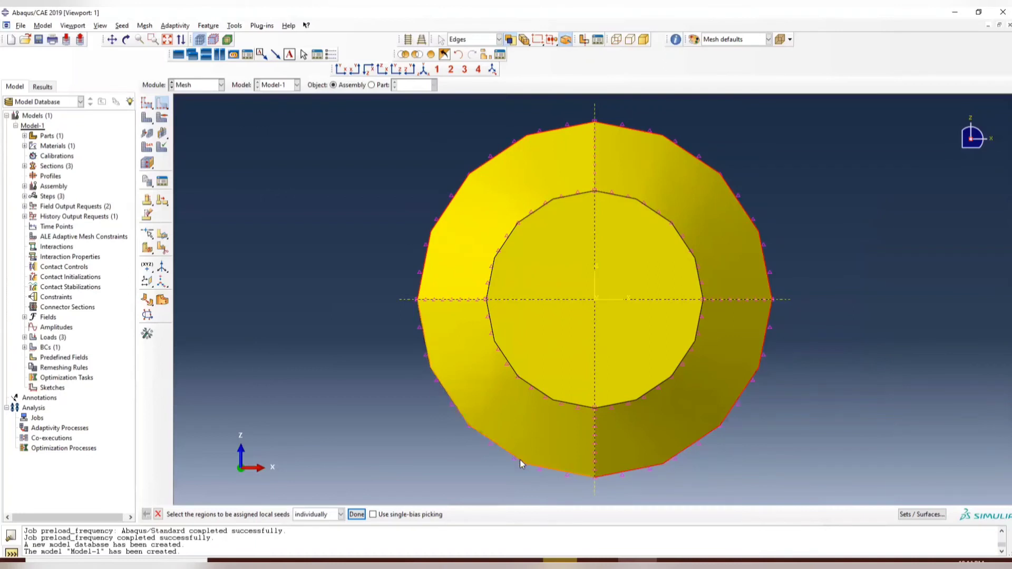
pyautogui.click(356, 515)
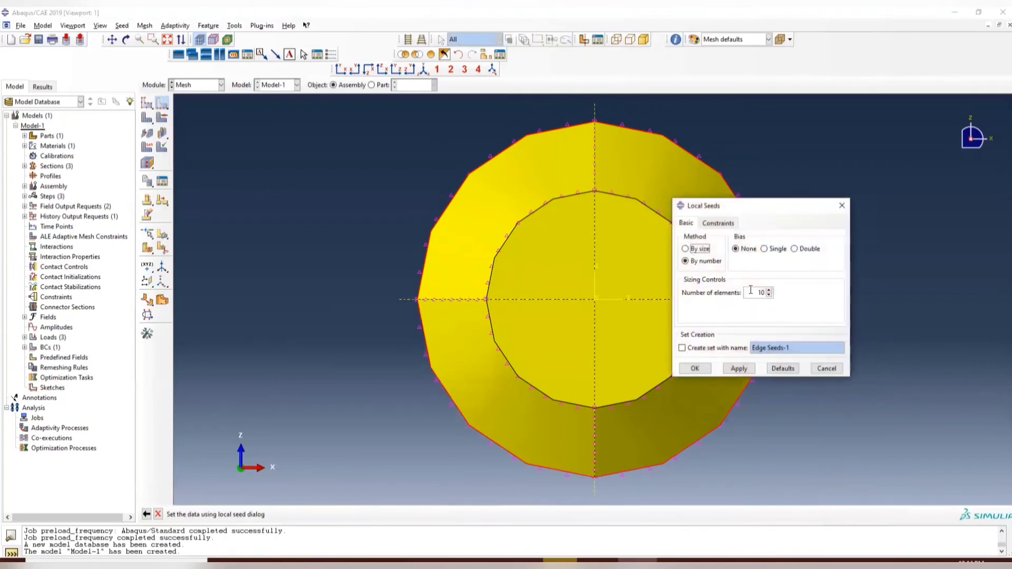
pyautogui.click(838, 208)
# Examine the local seeds along the circular and lengthwise edges of the whole vessel.
pyautogui.keyDown('ctrl'); pyautogui.keyDown('alt'); pyautogui.moveTo(677, 196); pyautogui.dragTo(668, 227); pyautogui.keyUp('alt'); pyautogui.keyUp('ctrl')
pyautogui.click(163, 101)
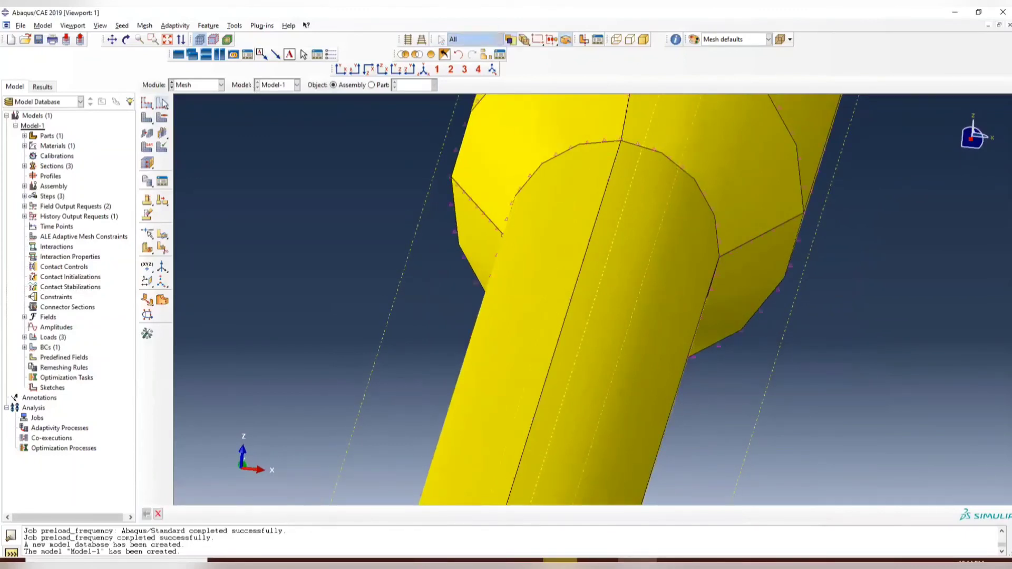
pyautogui.scroll(-4, 678, 215)
pyautogui.scroll(-6, 696, 186)
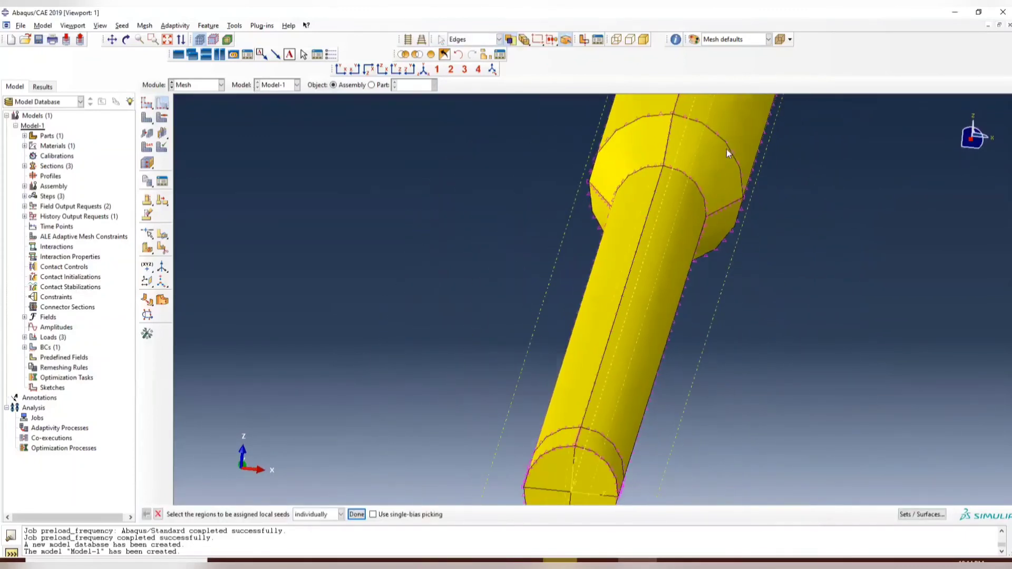
pyautogui.keyDown('ctrl'); pyautogui.keyDown('alt'); pyautogui.moveTo(712, 203); pyautogui.dragTo(789, 144); pyautogui.keyUp('alt'); pyautogui.keyUp('ctrl')
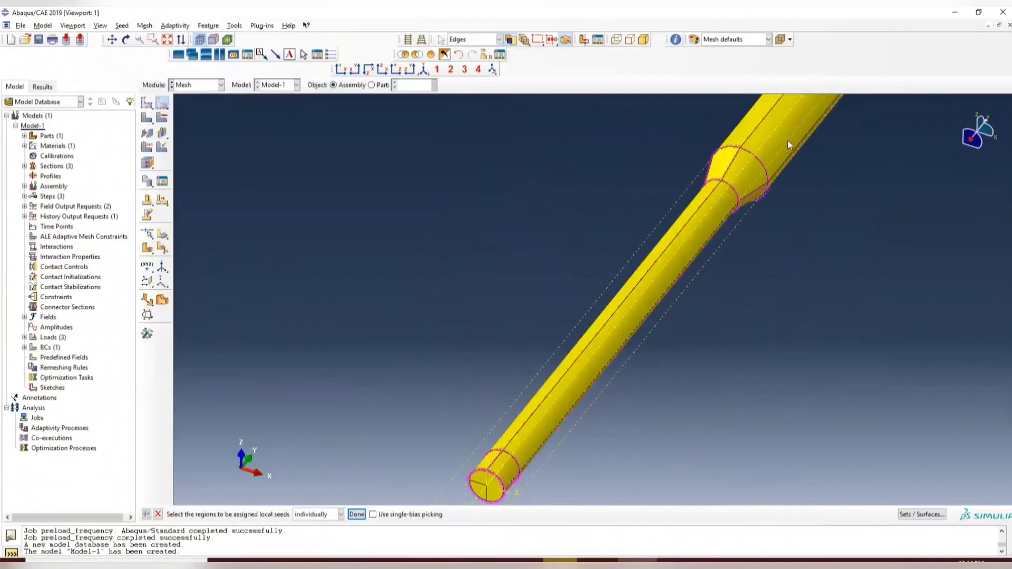
pyautogui.scroll(5, 754, 169)
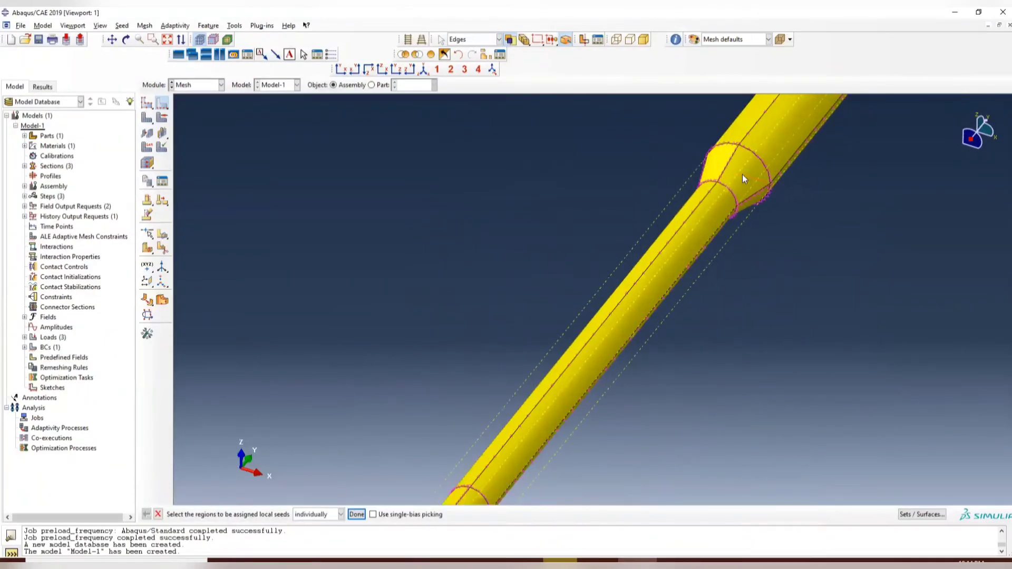
pyautogui.scroll(-8, 738, 204)
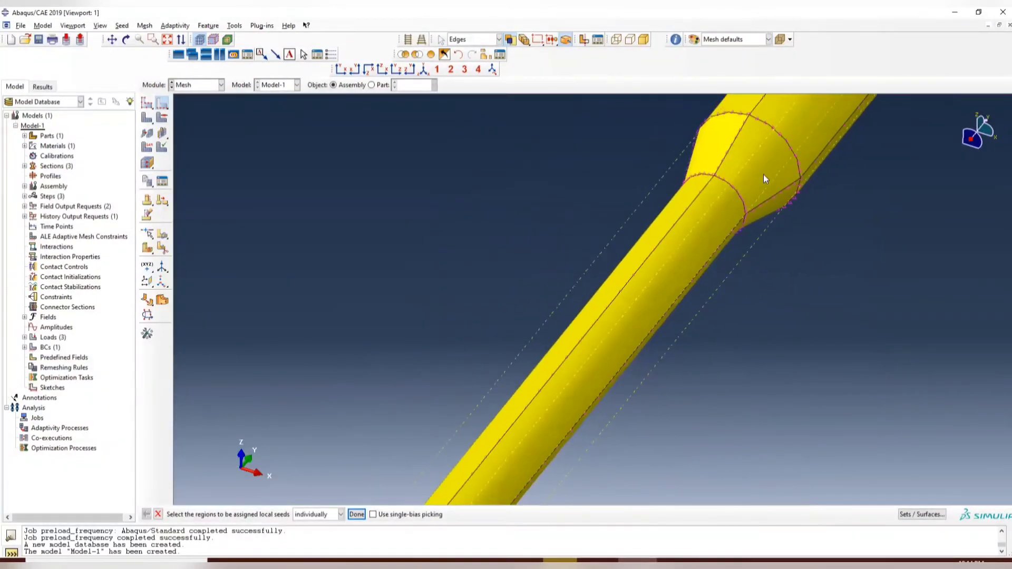
pyautogui.keyDown('ctrl'); pyautogui.keyDown('alt'); pyautogui.moveTo(782, 141); pyautogui.dragTo(655, 270, button='middle'); pyautogui.keyUp('alt'); pyautogui.keyUp('ctrl')
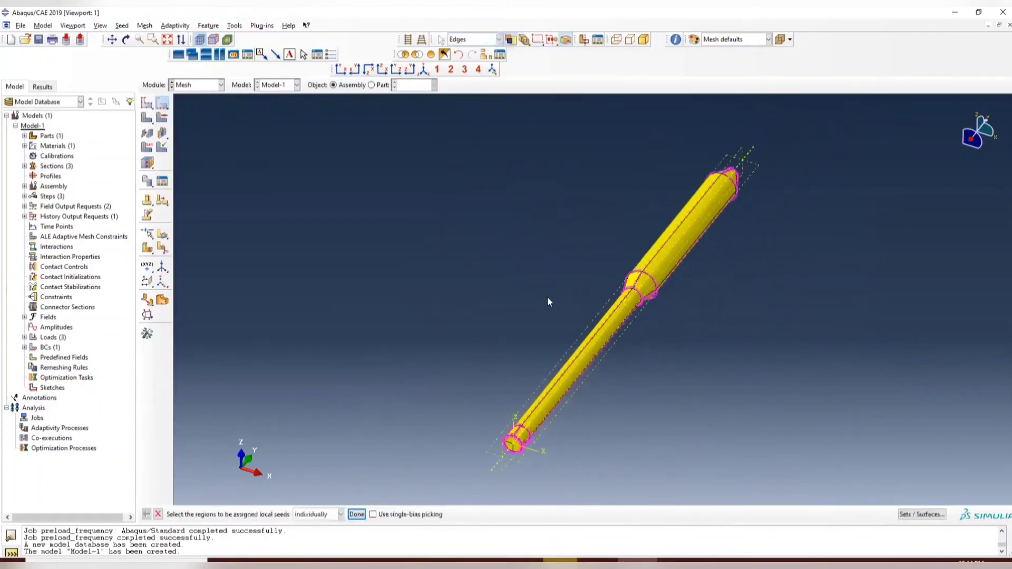
pyautogui.keyDown('ctrl'); pyautogui.keyDown('alt'); pyautogui.moveTo(551, 305); pyautogui.dragTo(559, 385); pyautogui.keyUp('alt'); pyautogui.keyUp('ctrl')
# Mesh the vessel's part instance and check the resulting mesh at its top cone and from the underside.
pyautogui.click(147, 121)
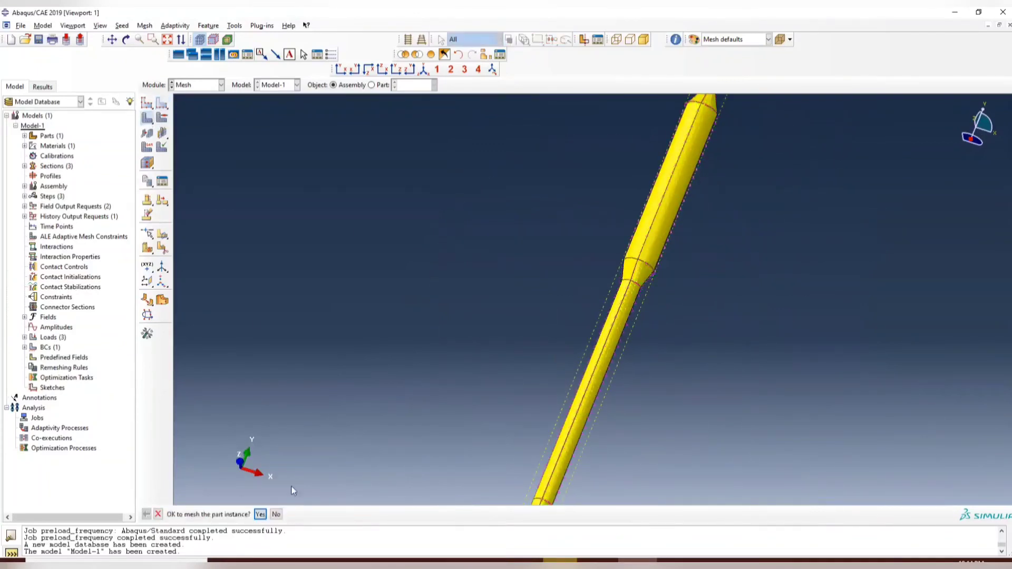
pyautogui.click(264, 515)
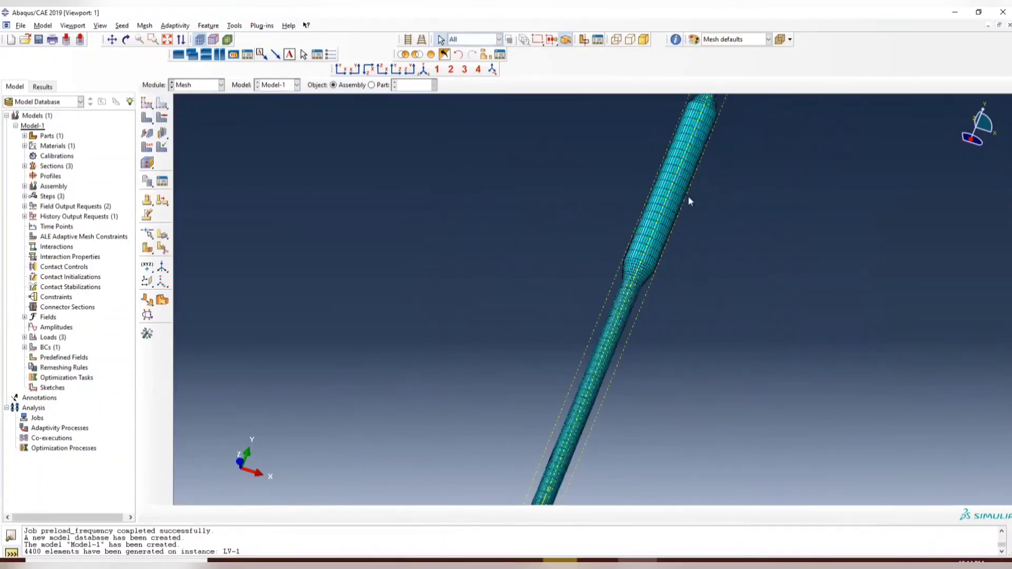
pyautogui.keyDown('ctrl'); pyautogui.keyDown('alt'); pyautogui.moveTo(697, 161); pyautogui.dragTo(641, 221); pyautogui.keyUp('alt'); pyautogui.keyUp('ctrl')
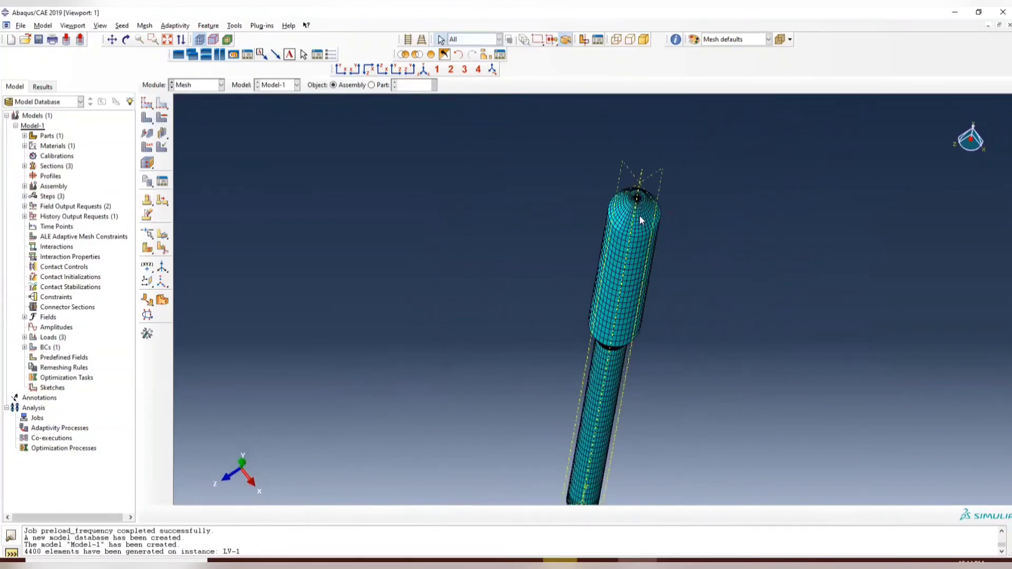
pyautogui.scroll(6, 639, 211)
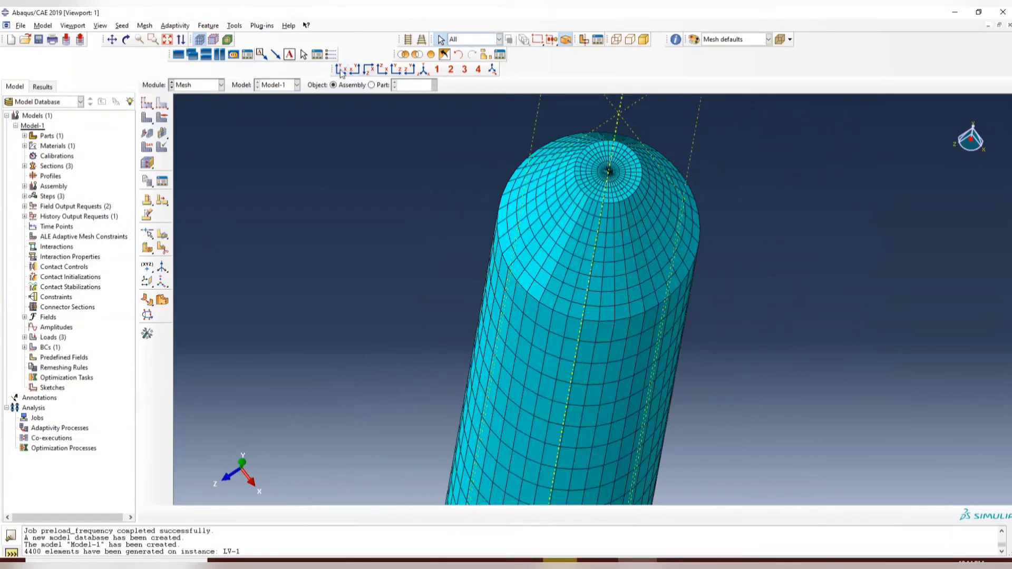
pyautogui.click(382, 69)
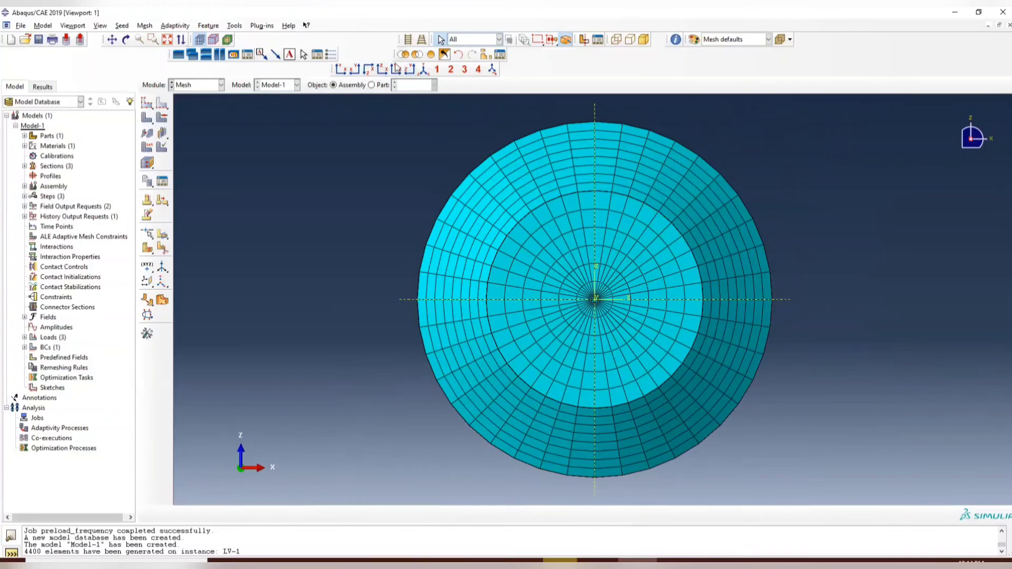
# Examine the mesh along the vessel's whole length in the front XY view.
pyautogui.click(344, 70)
pyautogui.scroll(5, 580, 452)
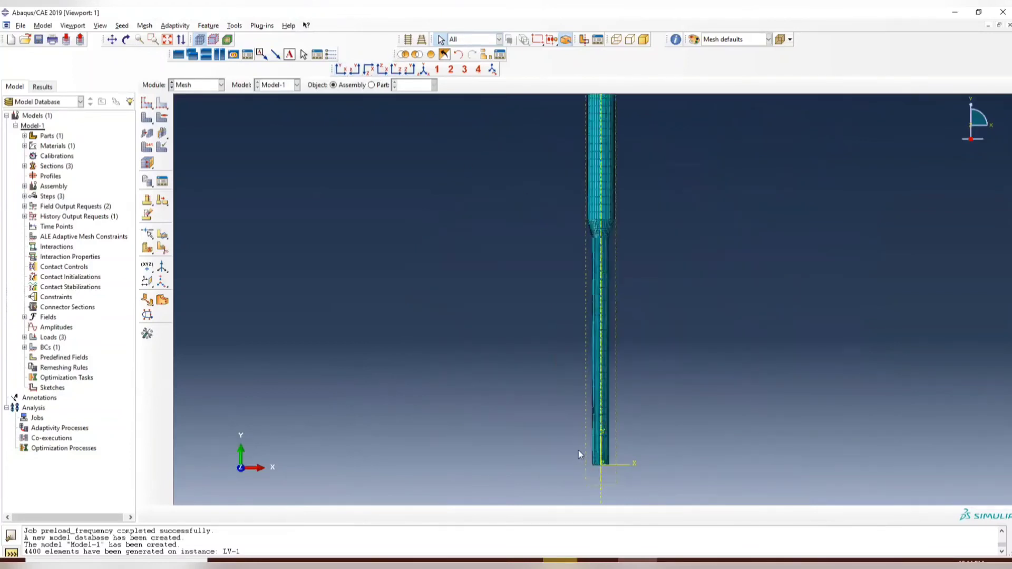
pyautogui.scroll(2, 603, 409)
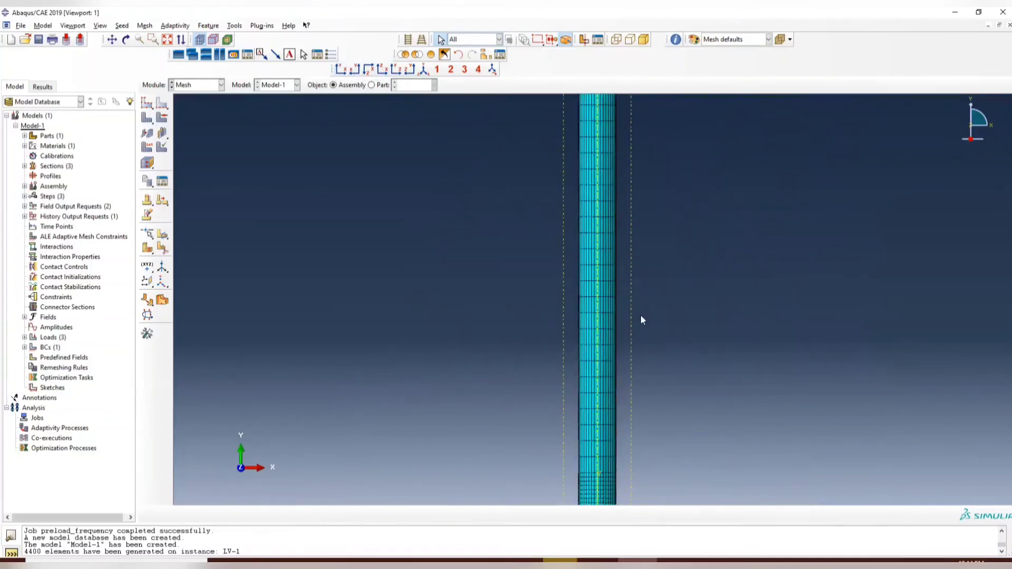
pyautogui.scroll(-6, 622, 268)
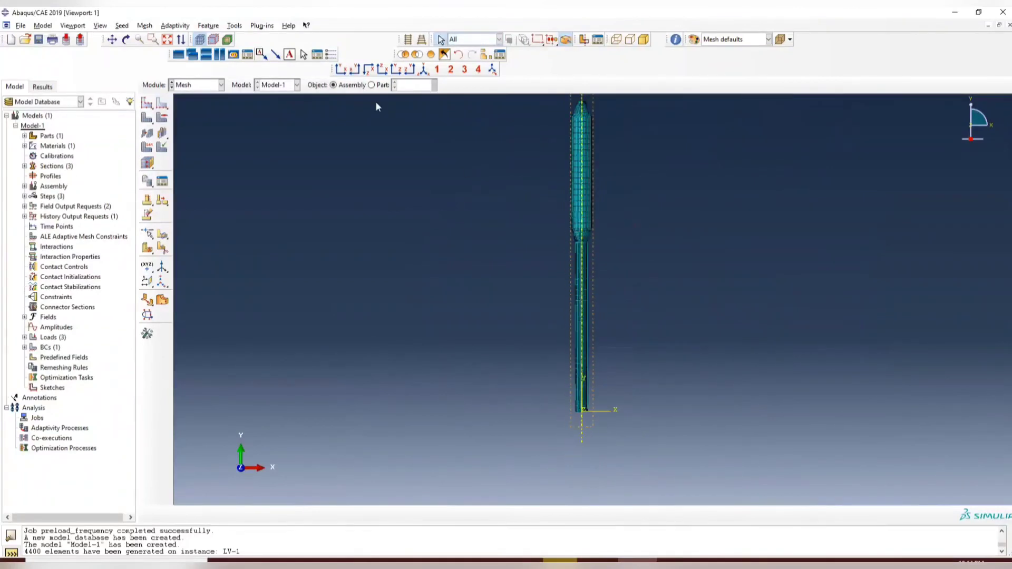
# Create a full-analysis job named preload_f_ext for Model-1 with the default submission settings.
pyautogui.click(200, 84)
pyautogui.click(198, 172)
pyautogui.click(162, 104)
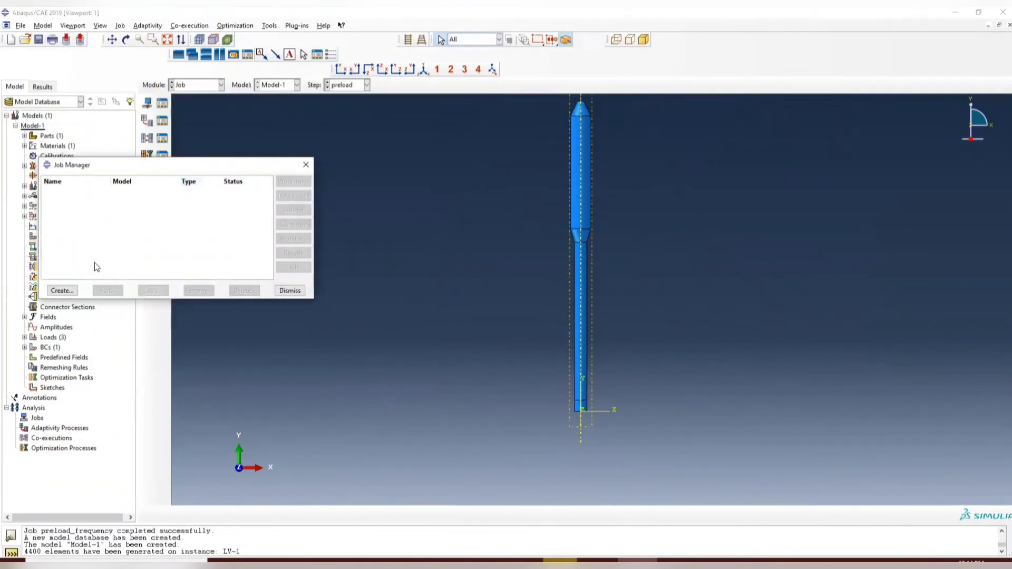
pyautogui.click(63, 291)
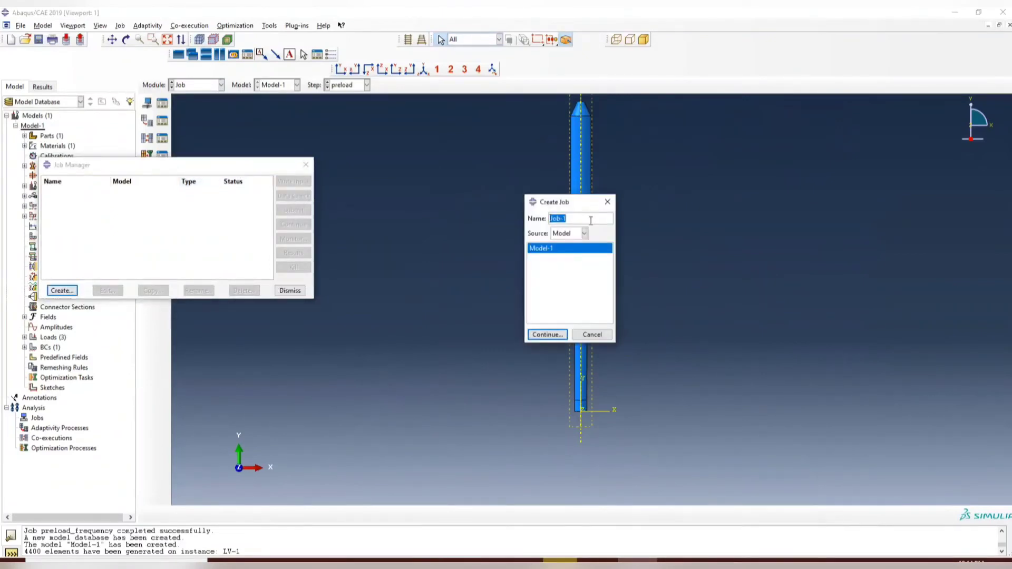
pyautogui.write('preload_f_ext')
pyautogui.click(548, 335)
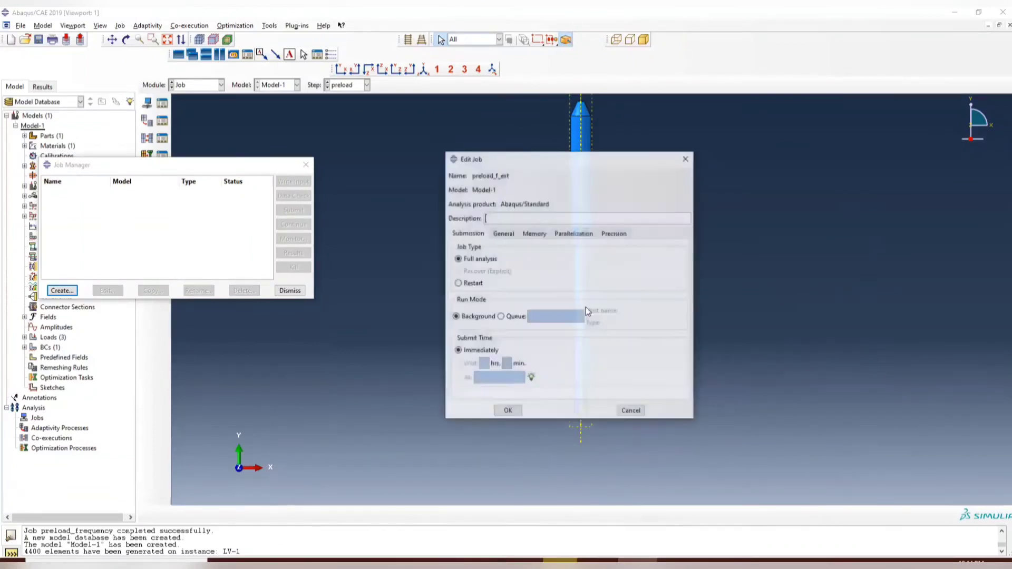
pyautogui.click(505, 412)
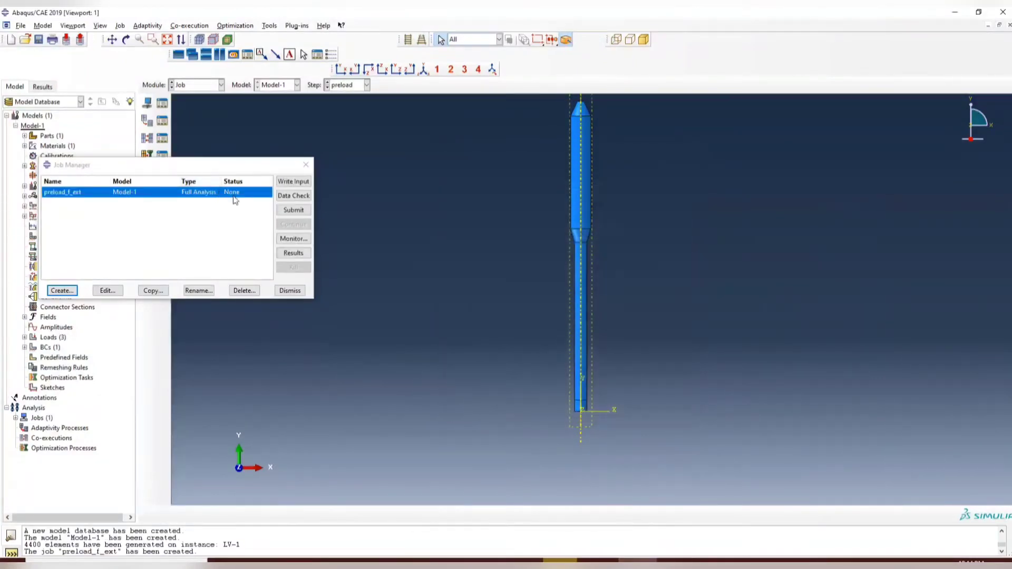
# Submit the preload_f_ext job for analysis and open its monitor beside the job list.
pyautogui.click(294, 210)
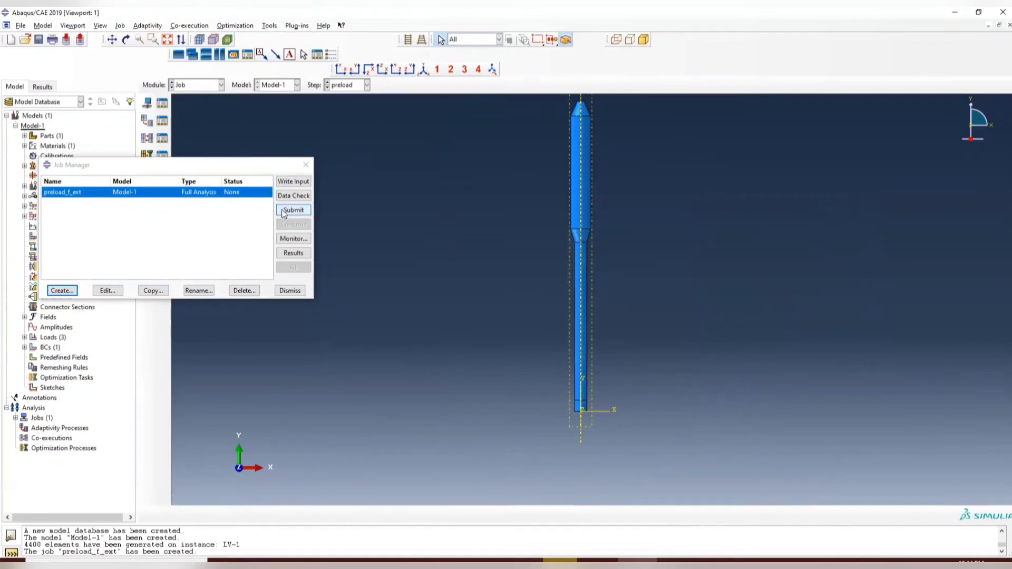
pyautogui.click(293, 238)
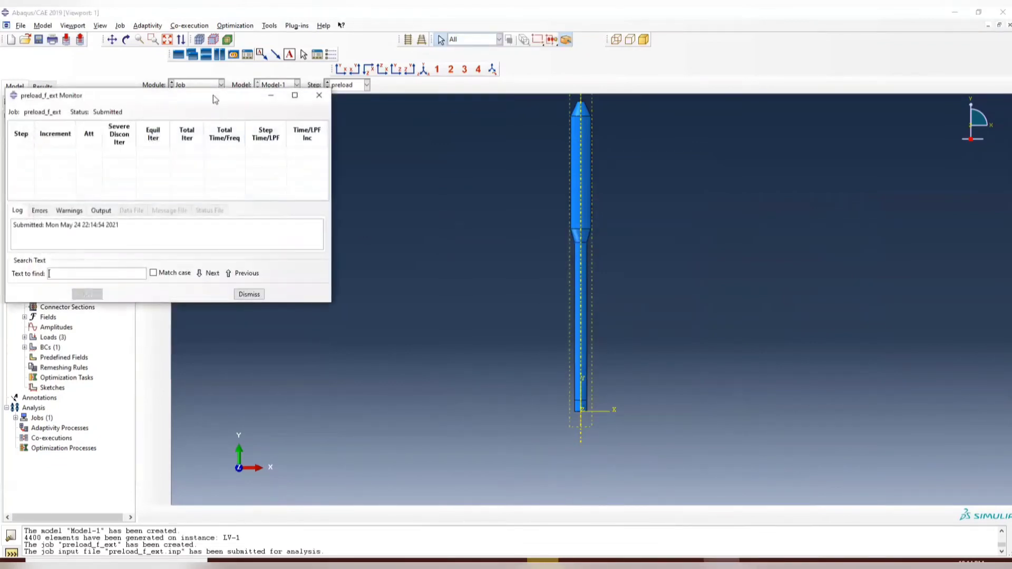
pyautogui.moveTo(213, 99); pyautogui.dragTo(659, 145)
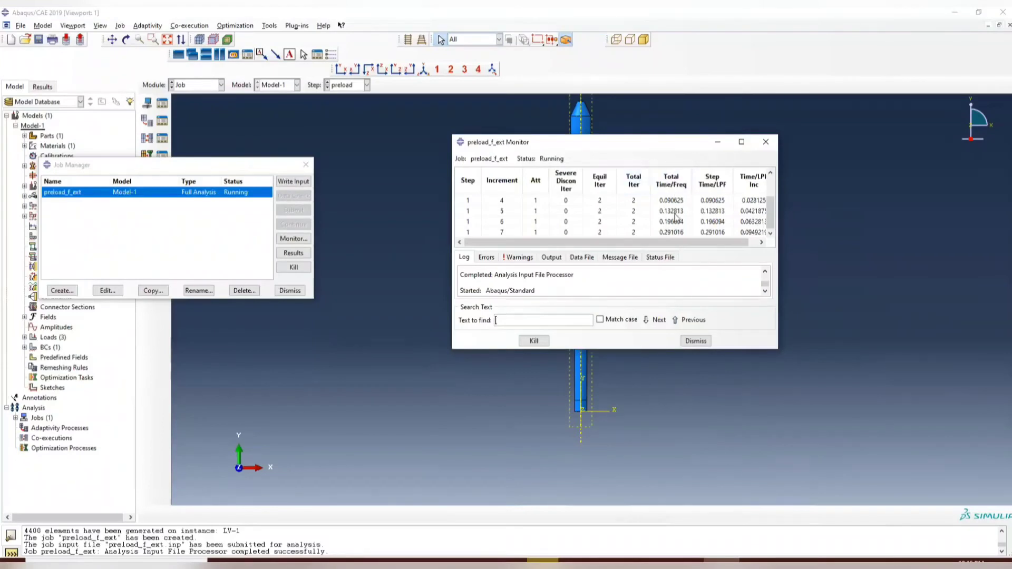
# Review the running job's increments and log entries, enlarging the monitor and its increment table to show more rows.
pyautogui.scroll(2, 690, 214)
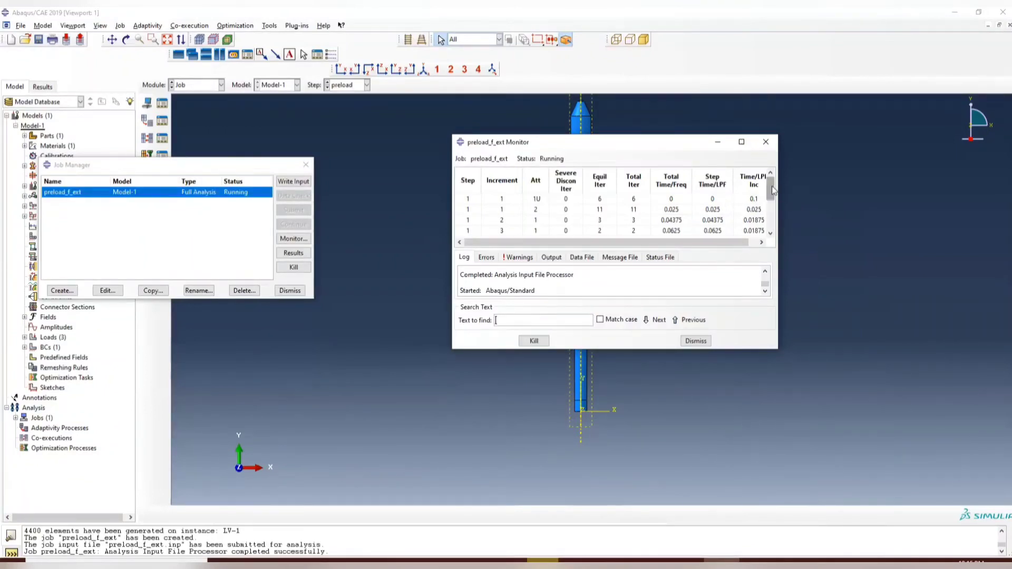
pyautogui.scroll(-3, 758, 207)
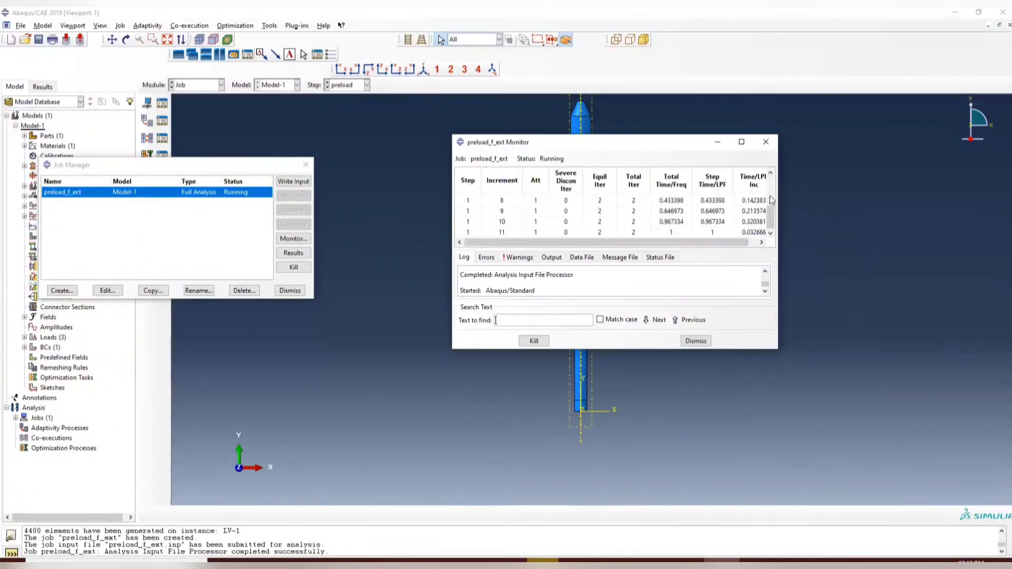
pyautogui.moveTo(773, 218)
pyautogui.mouseDown()
pyautogui.moveTo(768, 184)
pyautogui.moveTo(769, 226)
pyautogui.moveTo(771, 182)
pyautogui.moveTo(769, 236)
pyautogui.mouseUp()
pyautogui.moveTo(626, 349); pyautogui.dragTo(615, 468)
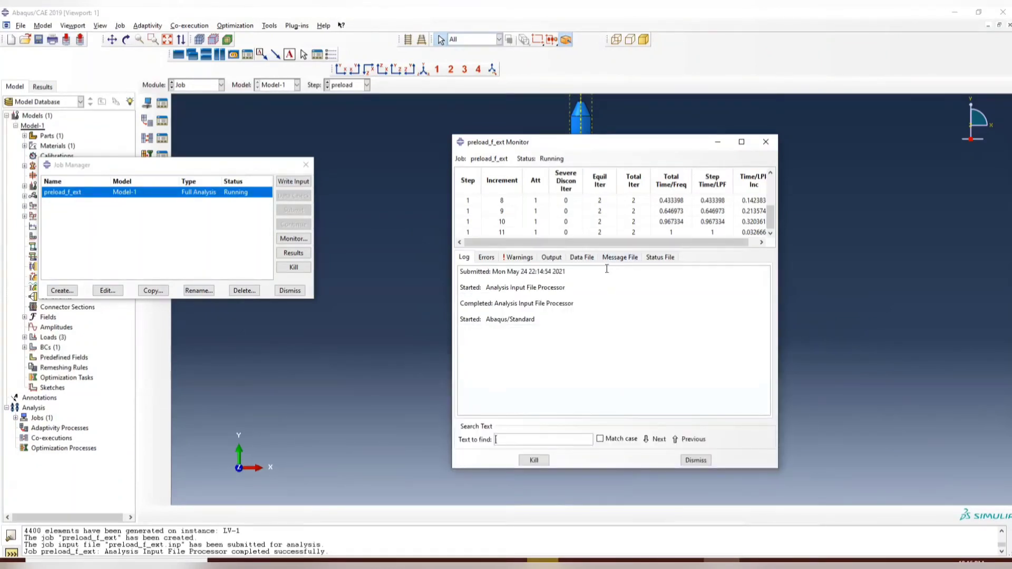
pyautogui.moveTo(609, 270); pyautogui.dragTo(607, 305)
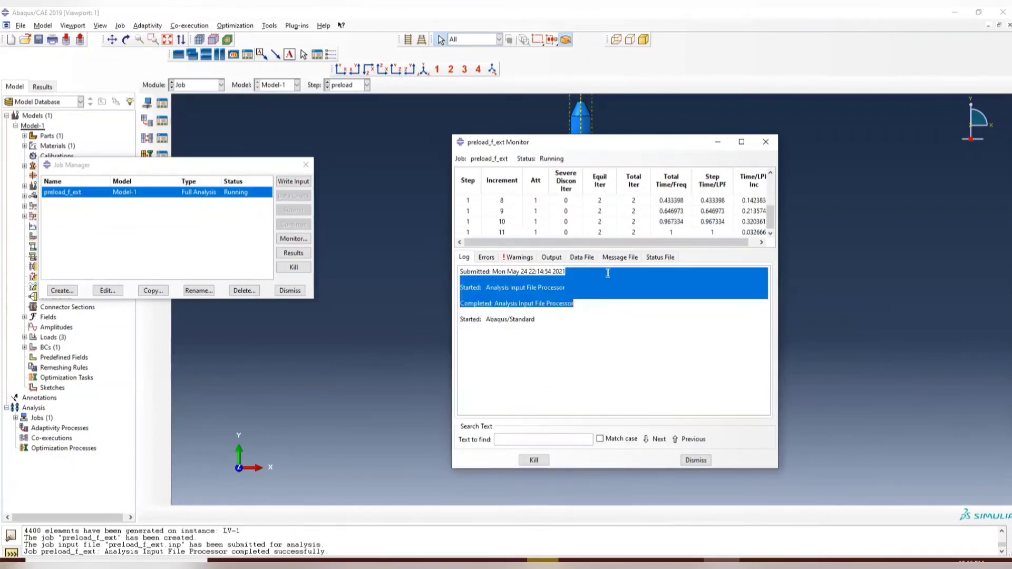
pyautogui.moveTo(606, 247); pyautogui.dragTo(606, 324)
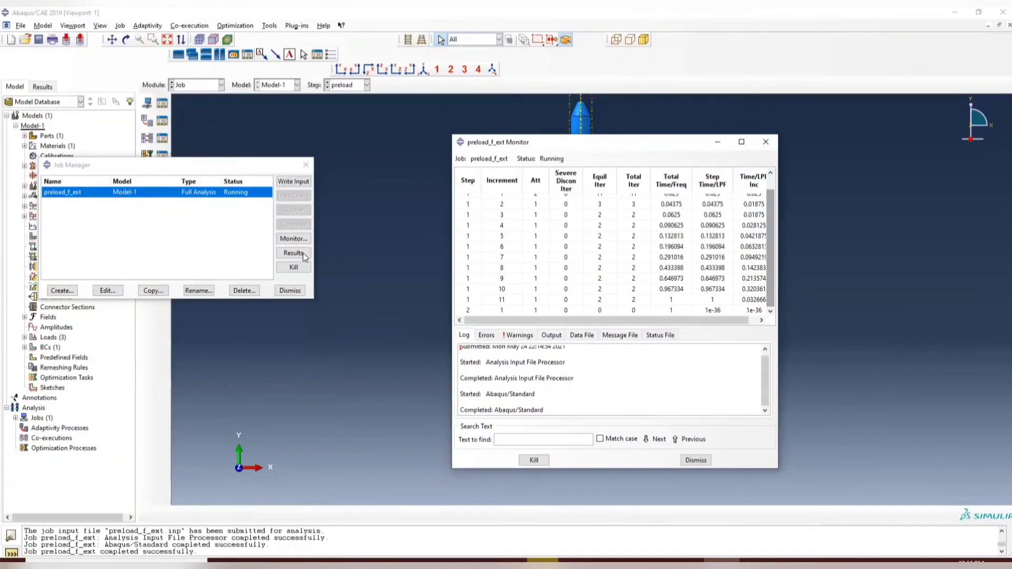
# Open the job's results and display displacement contours on the deformed vessel at frame 11 of the preload step.
pyautogui.click(293, 253)
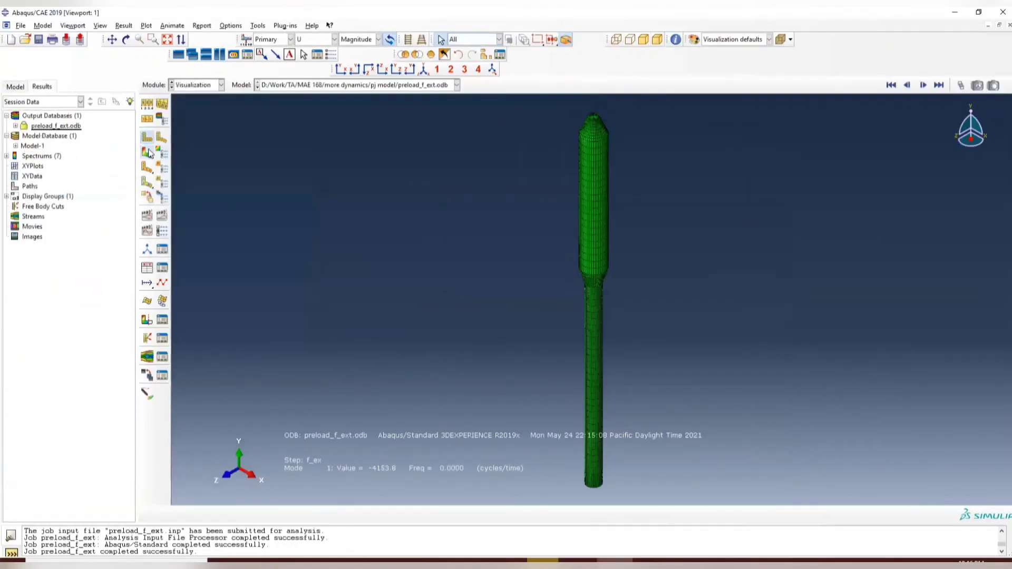
pyautogui.click(147, 153)
pyautogui.click(961, 85)
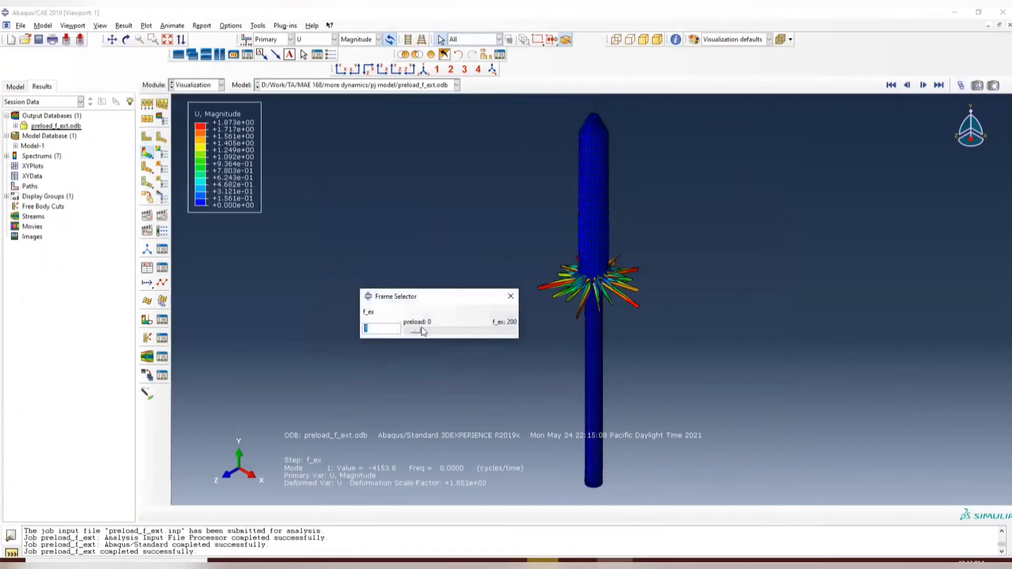
pyautogui.moveTo(421, 331); pyautogui.dragTo(411, 331)
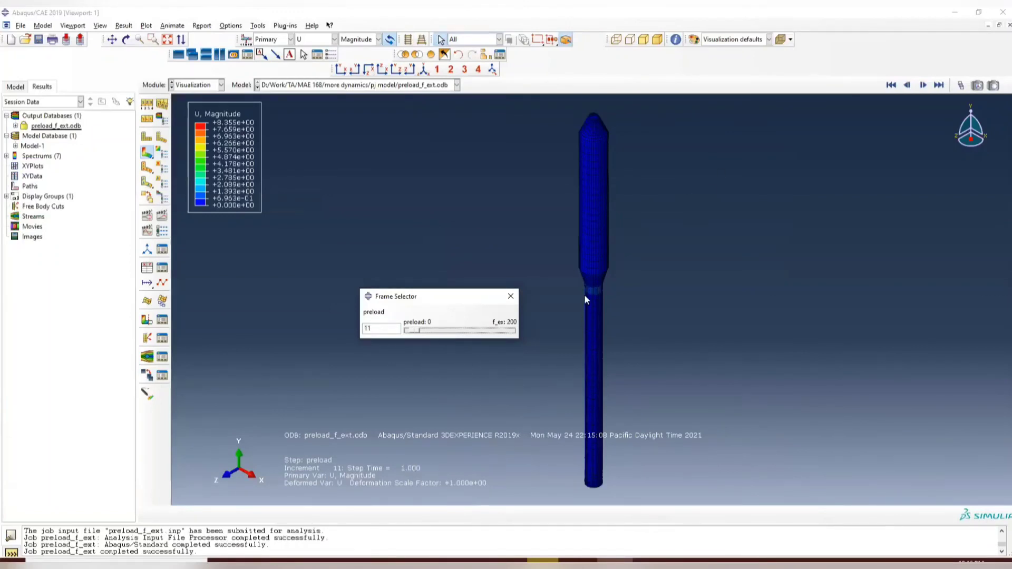
pyautogui.keyDown('ctrl'); pyautogui.keyDown('alt'); pyautogui.moveTo(621, 363); pyautogui.dragTo(614, 301); pyautogui.keyUp('alt'); pyautogui.keyUp('ctrl')
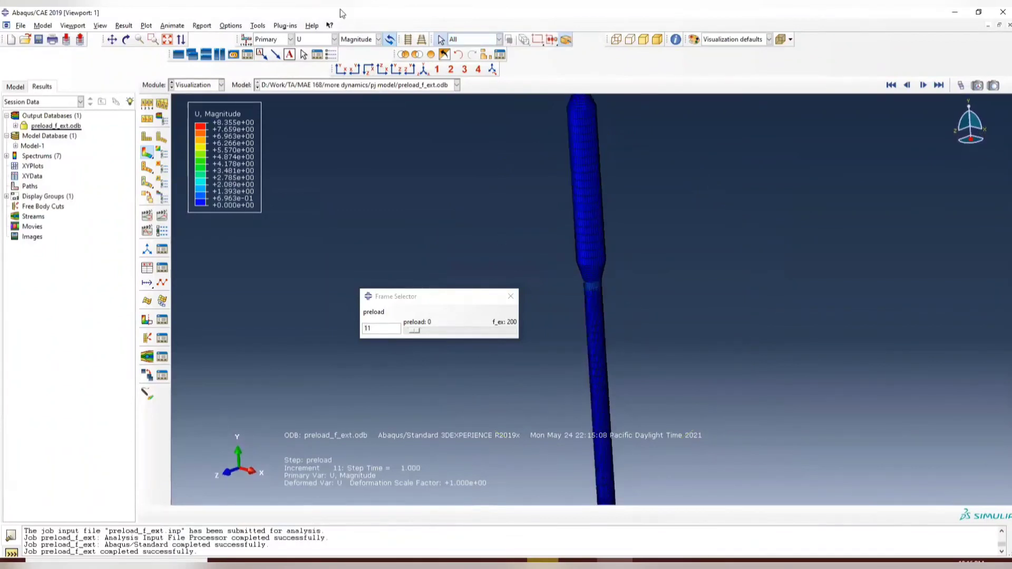
# Check the Mises stress contours for the preload frame and return to displacement magnitude.
pyautogui.click(334, 39)
pyautogui.click(327, 59)
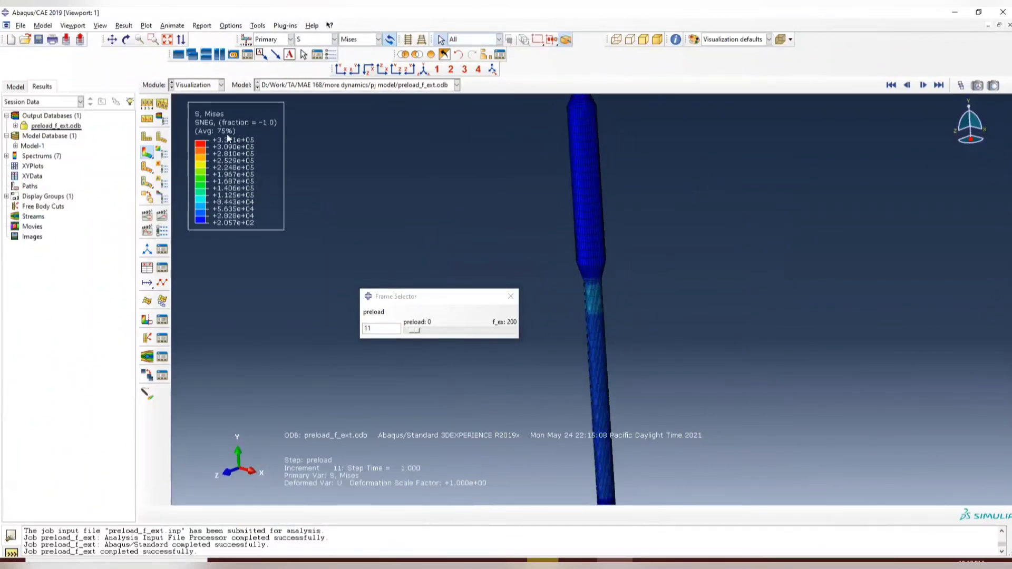
pyautogui.click(298, 42)
pyautogui.click(316, 66)
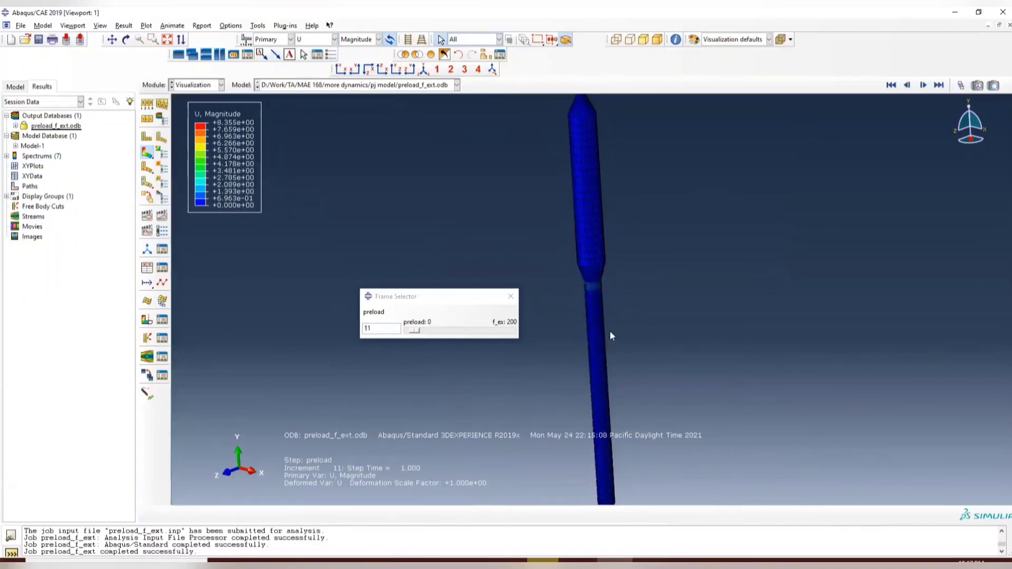
# Remove the elements of the lower cone and the adjoining upper cylinder from the display in the front view.
pyautogui.keyDown('ctrl'); pyautogui.keyDown('alt'); pyautogui.moveTo(601, 340); pyautogui.dragTo(637, 315, button='middle'); pyautogui.keyUp('alt'); pyautogui.keyUp('ctrl')
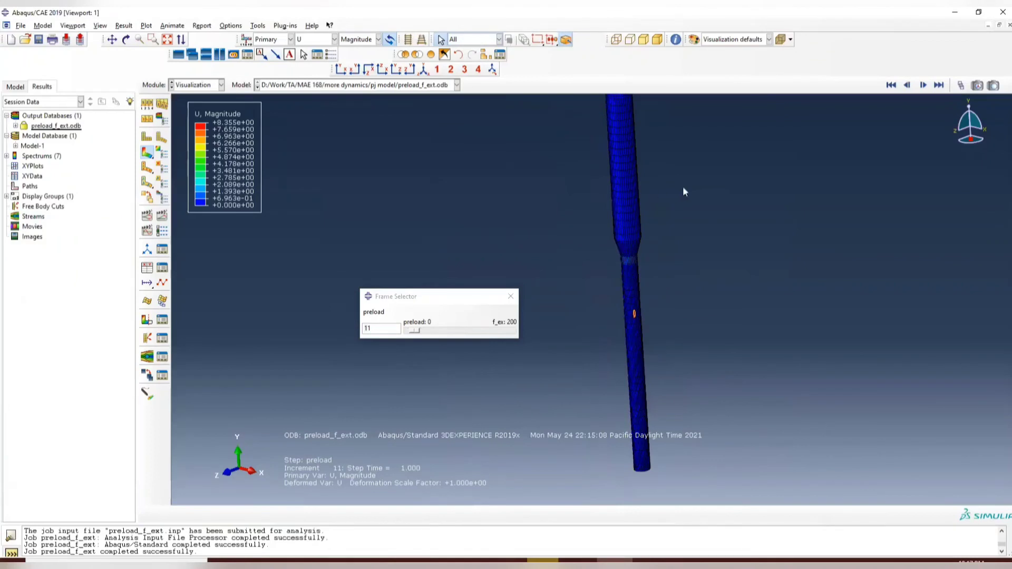
pyautogui.keyDown('ctrl'); pyautogui.keyDown('alt'); pyautogui.moveTo(684, 191); pyautogui.dragTo(669, 274, button='middle'); pyautogui.keyUp('alt'); pyautogui.keyUp('ctrl')
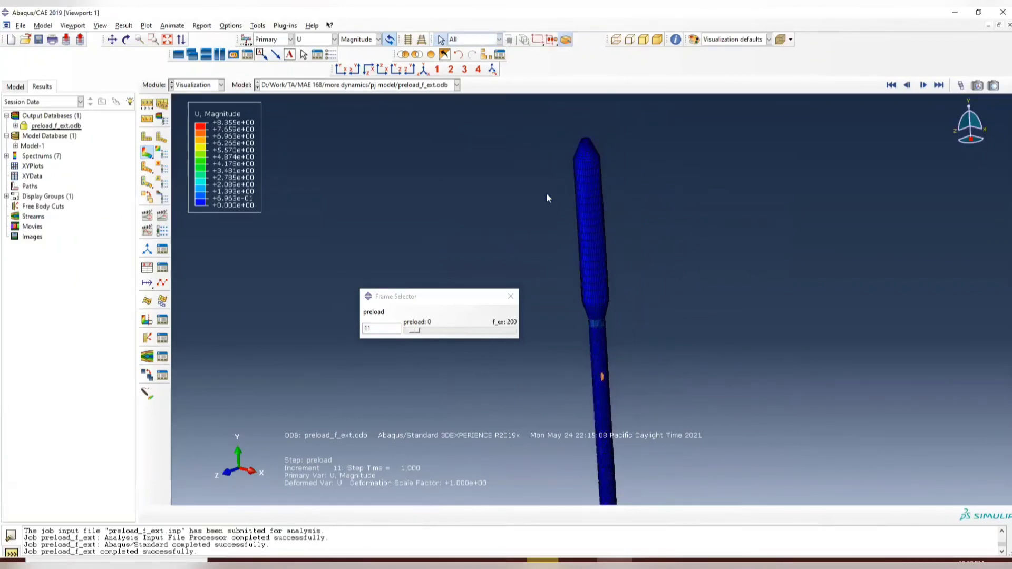
pyautogui.click(341, 69)
pyautogui.scroll(8, 583, 258)
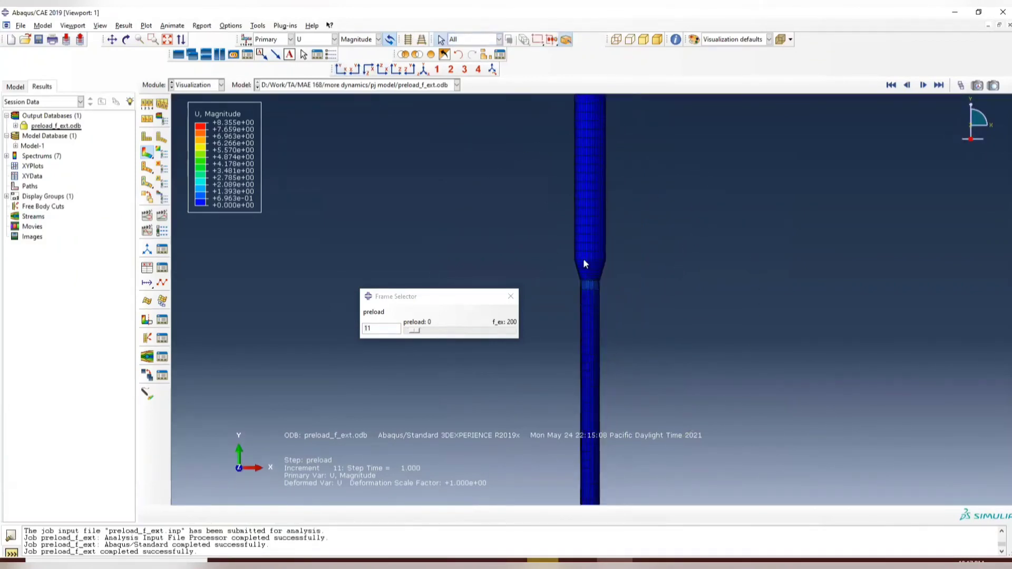
pyautogui.moveTo(511, 200); pyautogui.dragTo(780, 334)
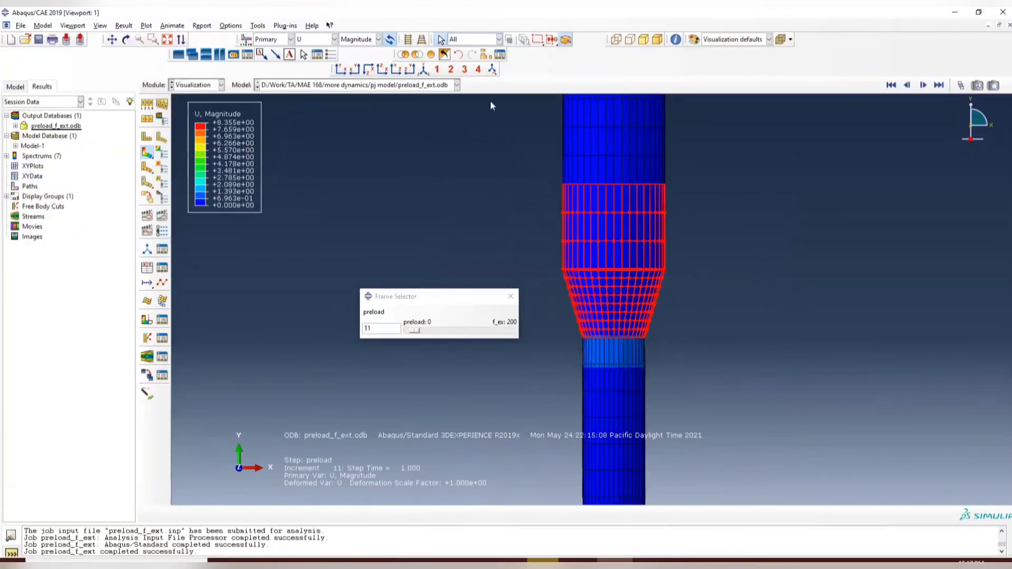
pyautogui.click(418, 54)
# Examine the displacement contours on the lower tube's end cap and restore the complete vessel in the front view.
pyautogui.keyDown('ctrl'); pyautogui.keyDown('alt'); pyautogui.moveTo(664, 272); pyautogui.dragTo(635, 286); pyautogui.keyUp('alt'); pyautogui.keyUp('ctrl')
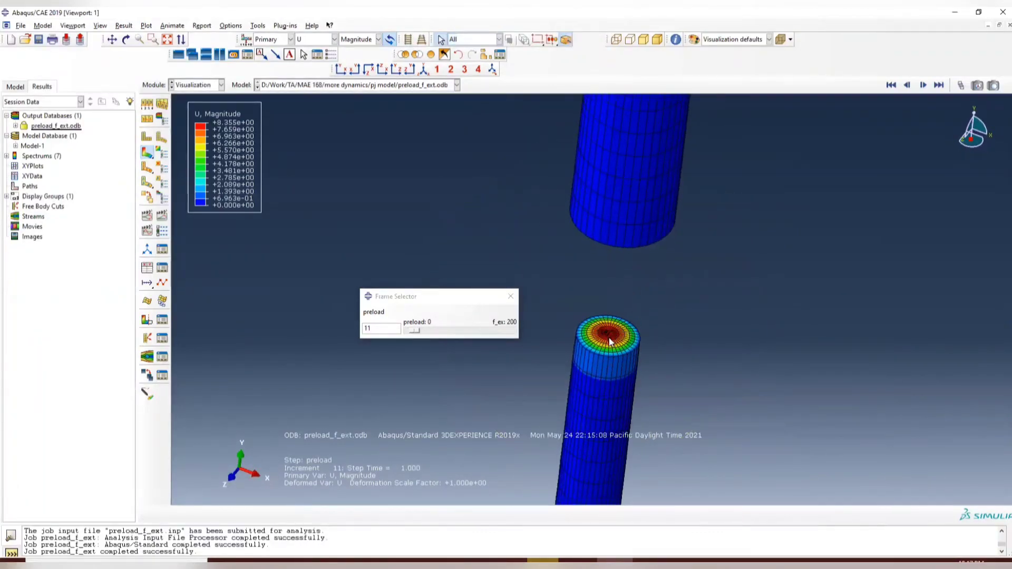
pyautogui.scroll(5, 609, 338)
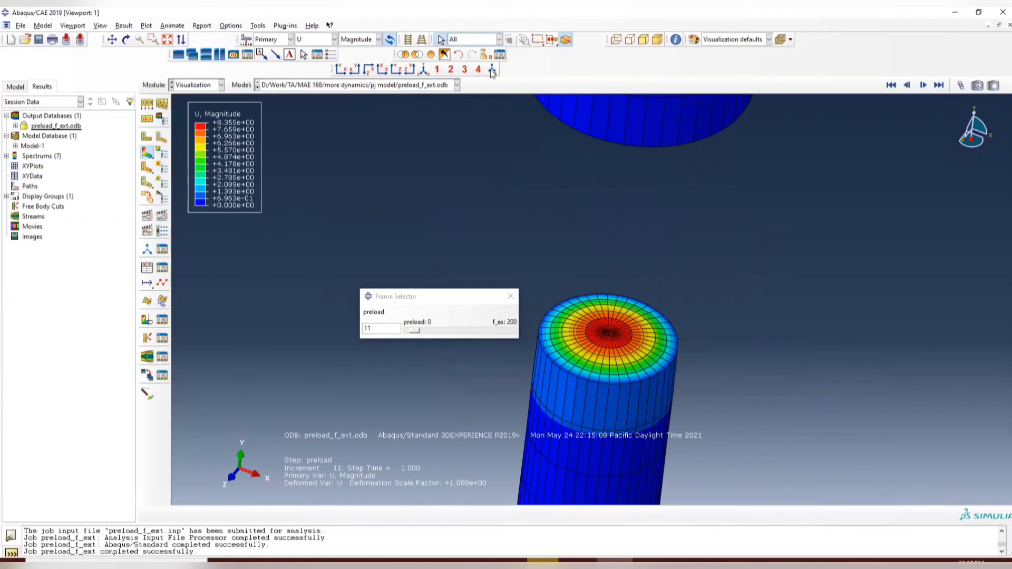
pyautogui.click(430, 55)
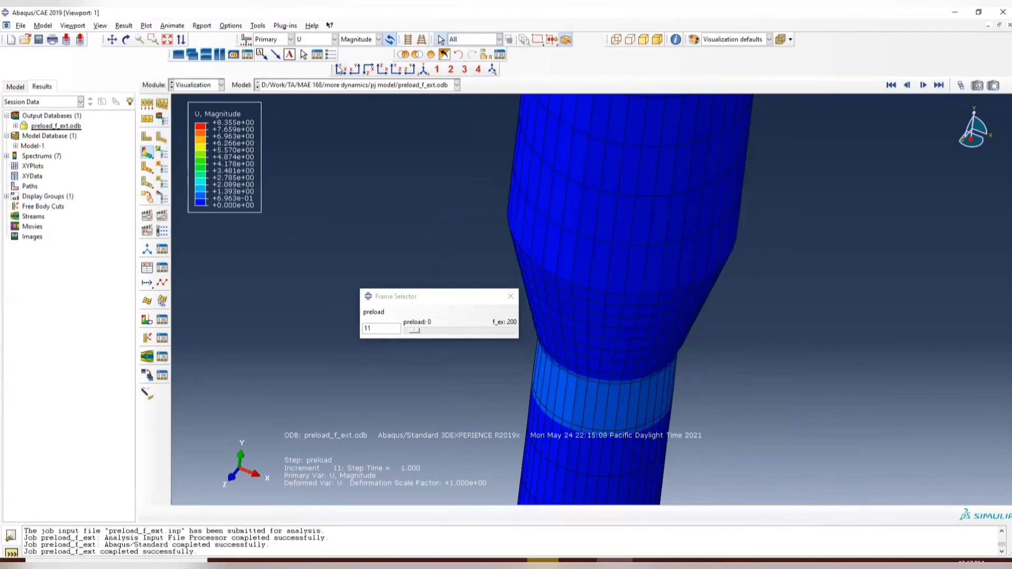
pyautogui.click(339, 69)
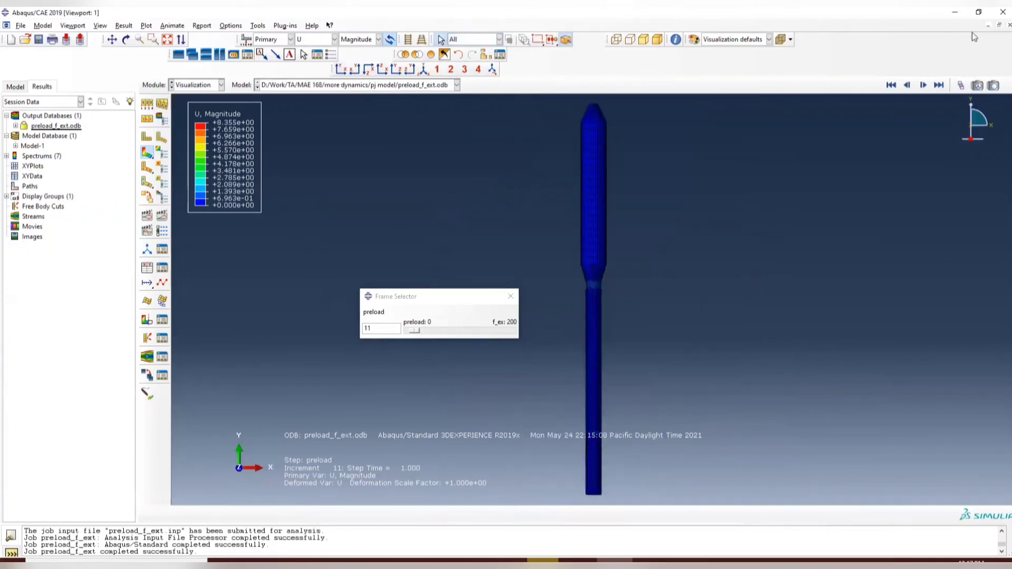
# Step the displayed frame from the preload step through the first modes to mode 4 of the f_ex step.
pyautogui.click(432, 295)
pyautogui.press('Right')
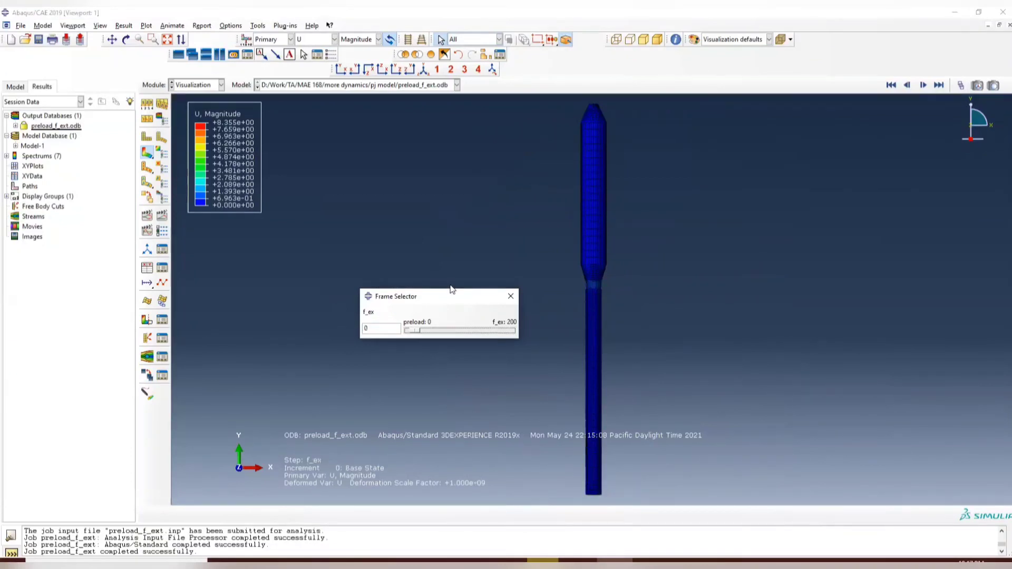
pyautogui.press('Right')
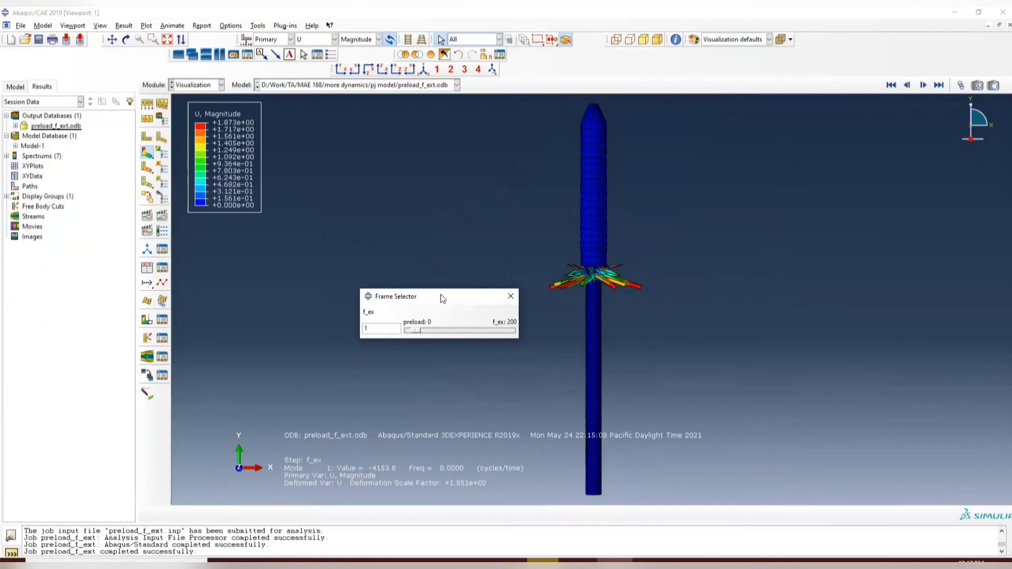
pyautogui.press('Right')
pyautogui.press('Right')
pyautogui.press('Right')
pyautogui.press('Right')
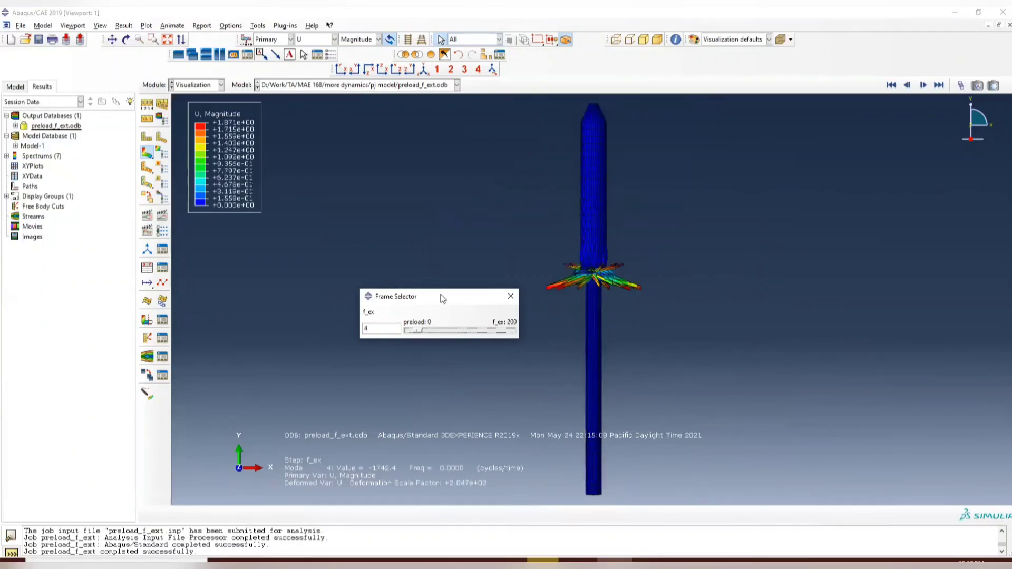
pyautogui.press('Left')
# Examine the mode 4 shape around the junction between the lower tube and cone from several angles.
pyautogui.keyDown('ctrl'); pyautogui.keyDown('alt'); pyautogui.moveTo(652, 296); pyautogui.dragTo(561, 205); pyautogui.keyUp('alt'); pyautogui.keyUp('ctrl')
pyautogui.scroll(-5, 584, 276)
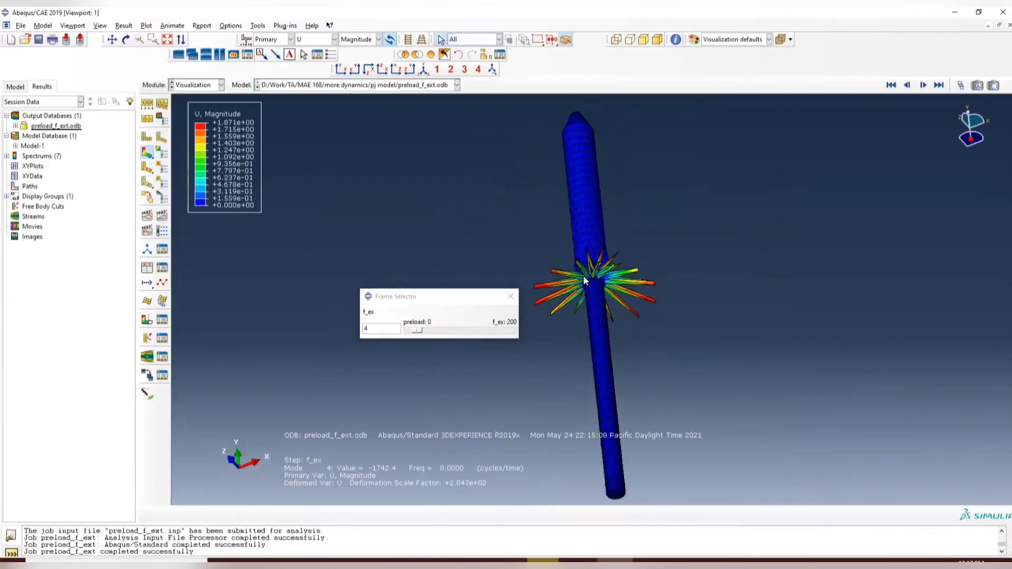
pyautogui.scroll(-3, 592, 279)
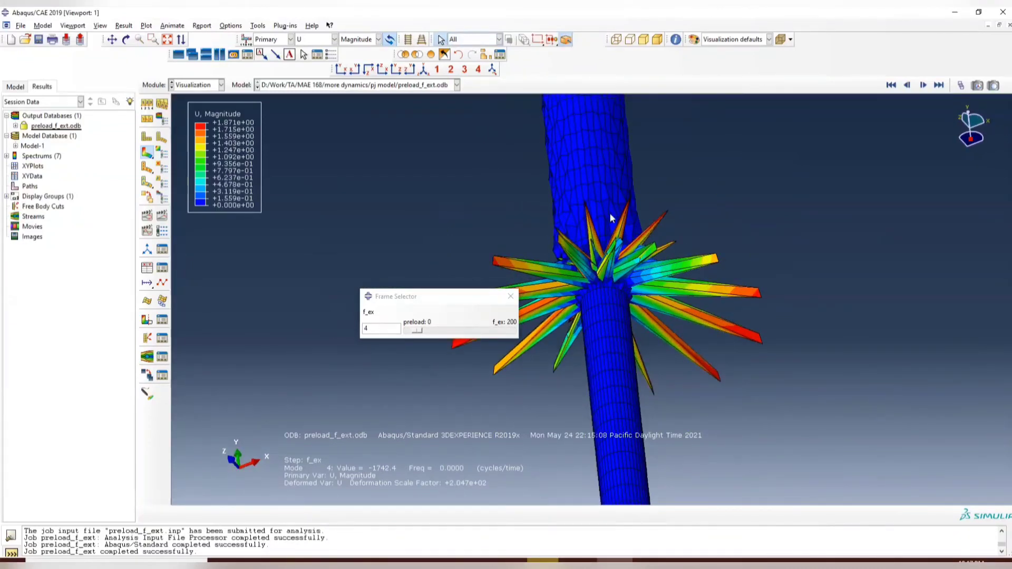
pyautogui.keyDown('ctrl'); pyautogui.keyDown('alt'); pyautogui.moveTo(610, 218); pyautogui.dragTo(624, 385); pyautogui.keyUp('alt'); pyautogui.keyUp('ctrl')
pyautogui.scroll(2, 603, 336)
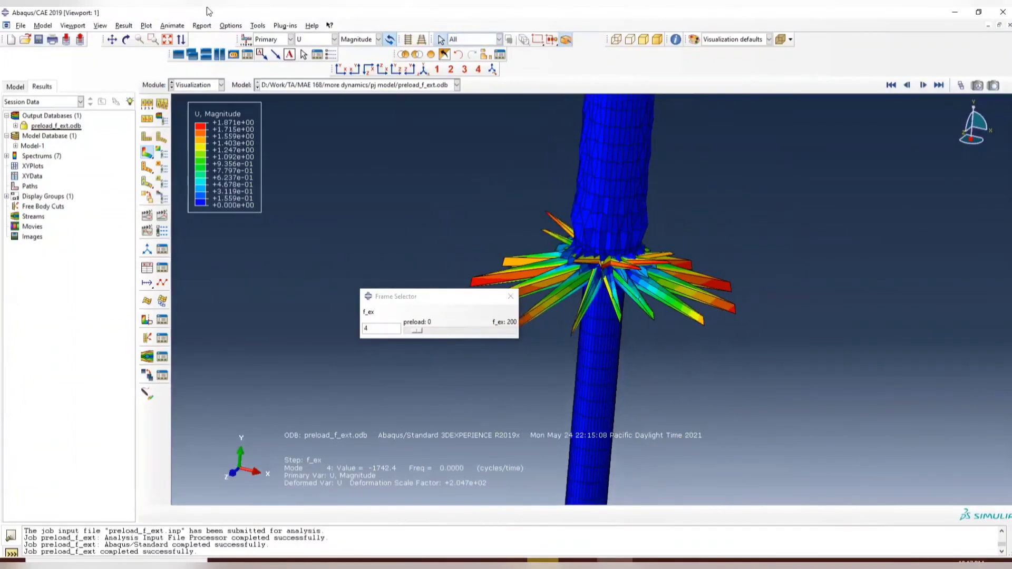
pyautogui.click(231, 26)
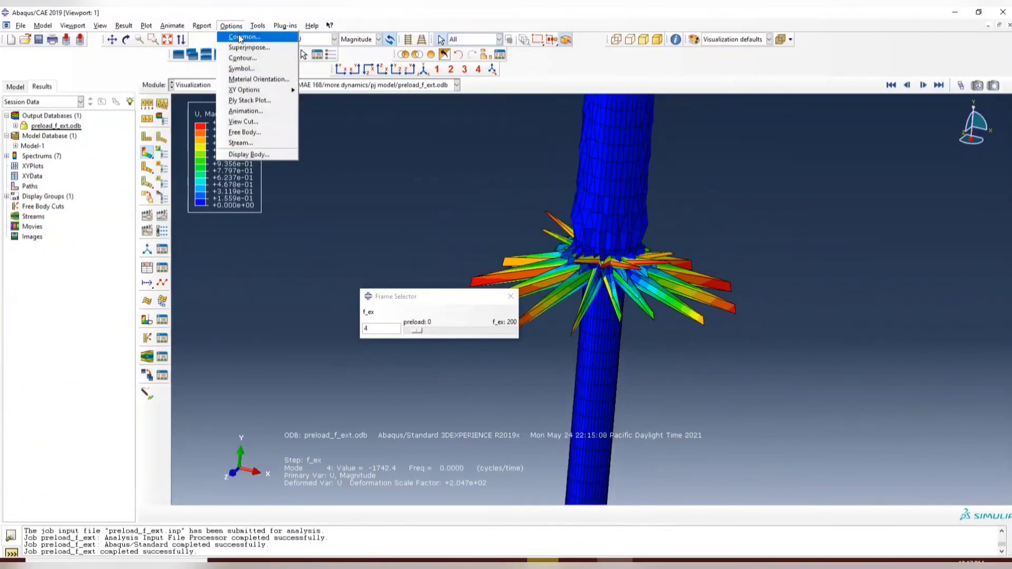
pyautogui.click(241, 37)
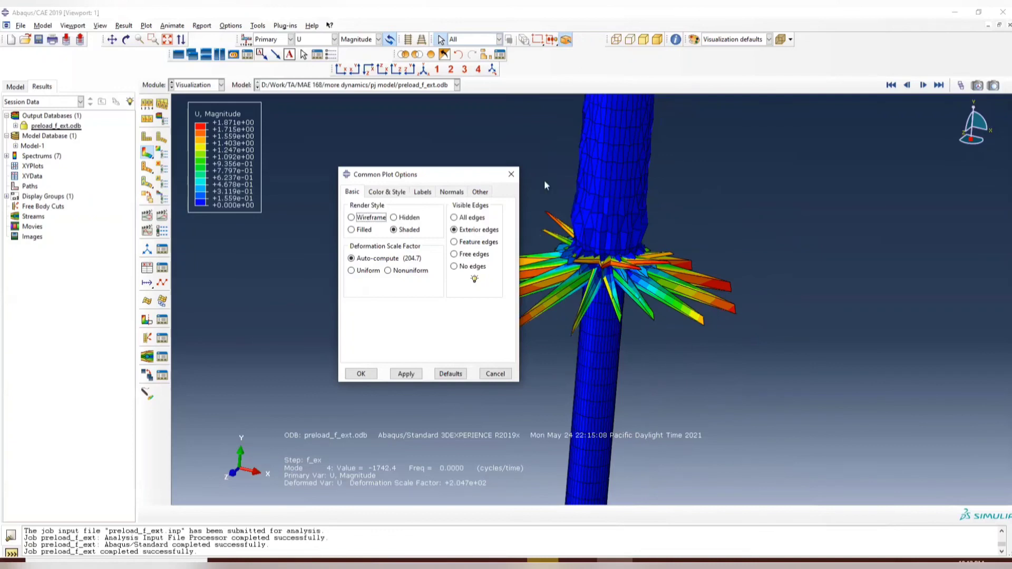
pyautogui.click(511, 175)
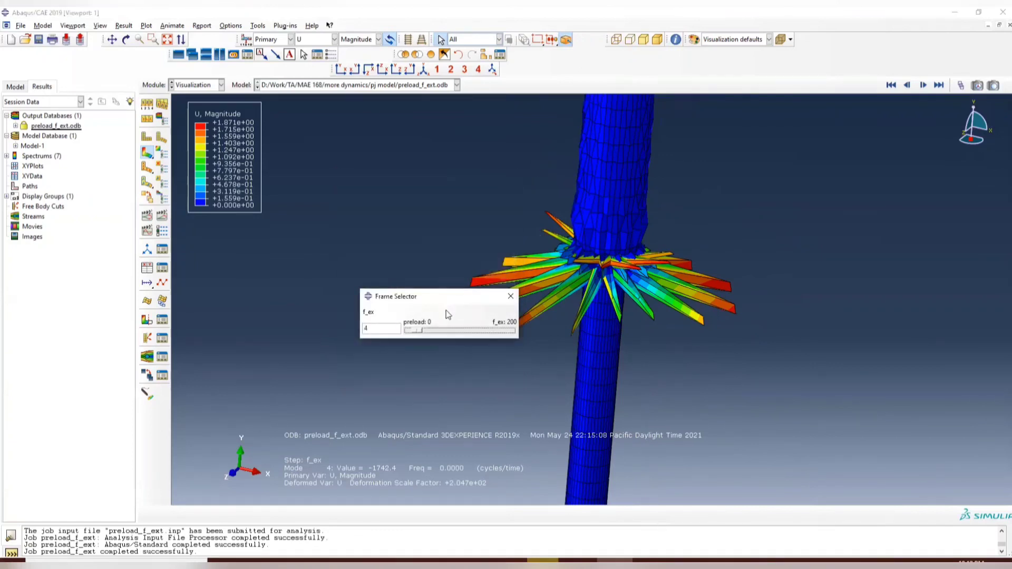
# Step the displayed frame to mode 5 of the f_ex step and show the whole vessel in the front view.
pyautogui.press('Left')
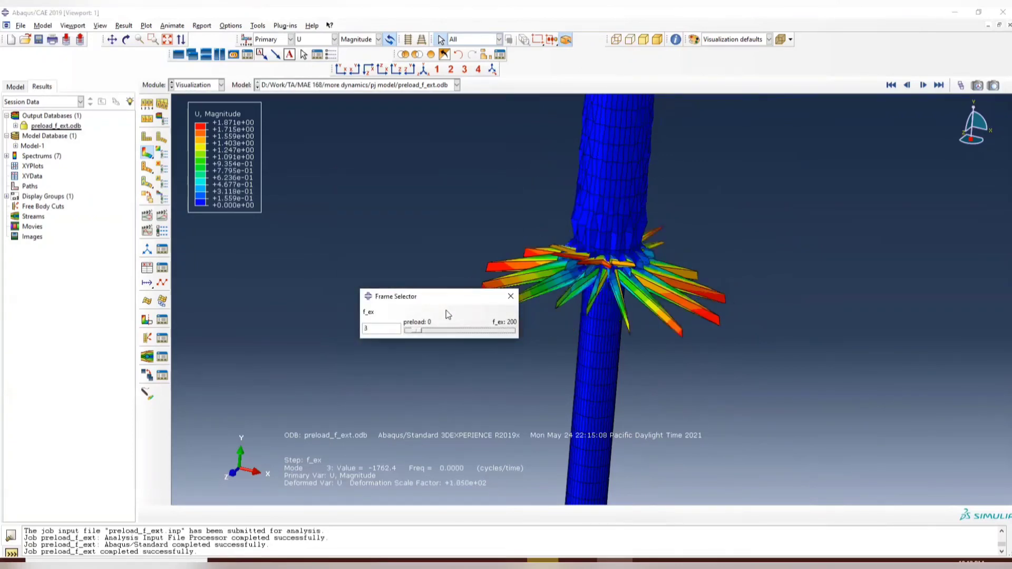
pyautogui.press('Right')
pyautogui.press('Right')
pyautogui.scroll(6, 760, 134)
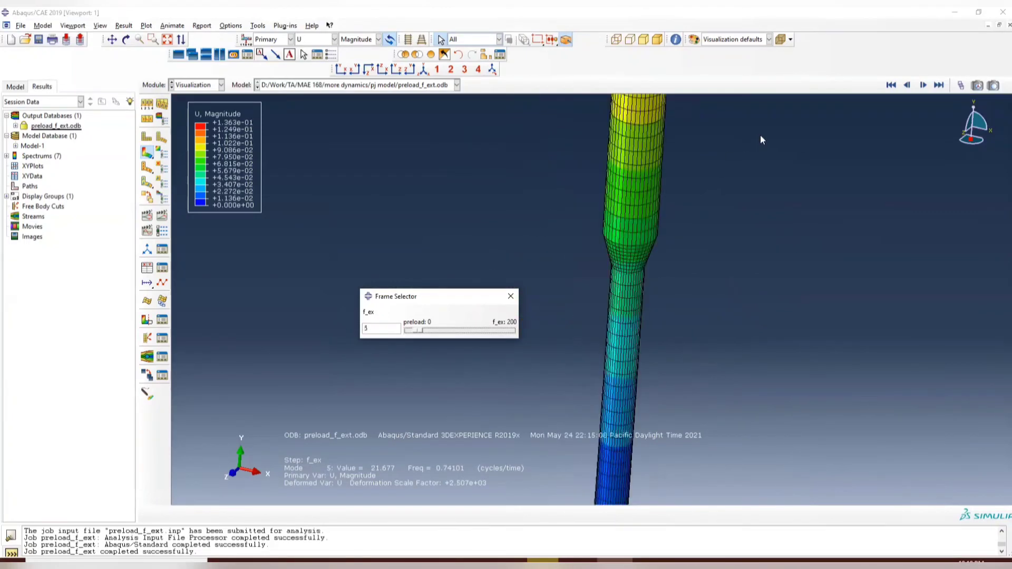
pyautogui.keyDown('ctrl'); pyautogui.keyDown('alt'); pyautogui.moveTo(696, 144); pyautogui.dragTo(626, 209, button='middle'); pyautogui.keyUp('alt'); pyautogui.keyUp('ctrl')
pyautogui.keyDown('ctrl'); pyautogui.keyDown('alt'); pyautogui.moveTo(626, 209); pyautogui.dragTo(617, 215); pyautogui.keyUp('alt'); pyautogui.keyUp('ctrl')
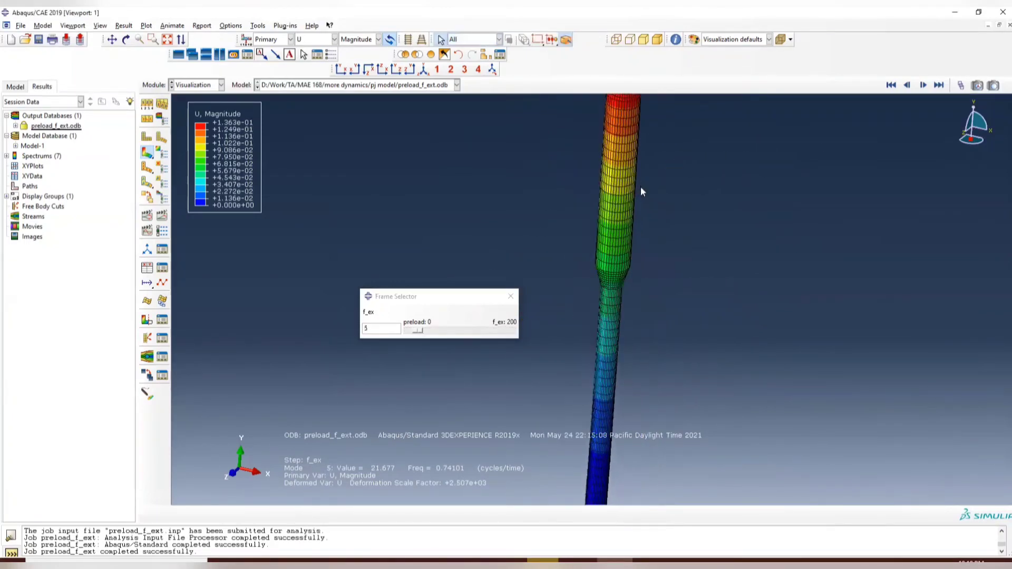
pyautogui.scroll(3, 639, 187)
pyautogui.click(340, 70)
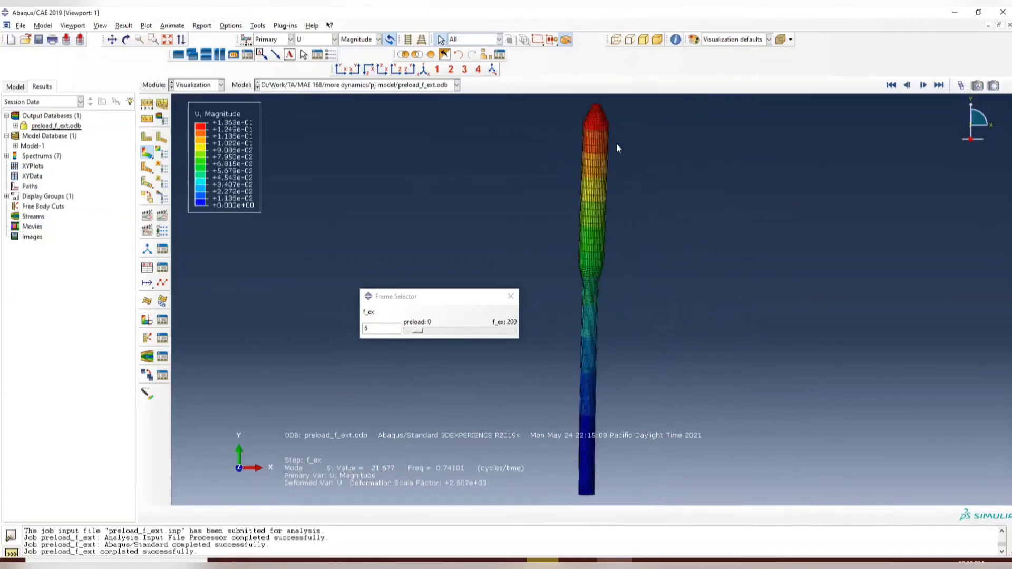
# Step the displayed frame through mode 6 to mode 7 and examine the nose of the vessel.
pyautogui.click(447, 294)
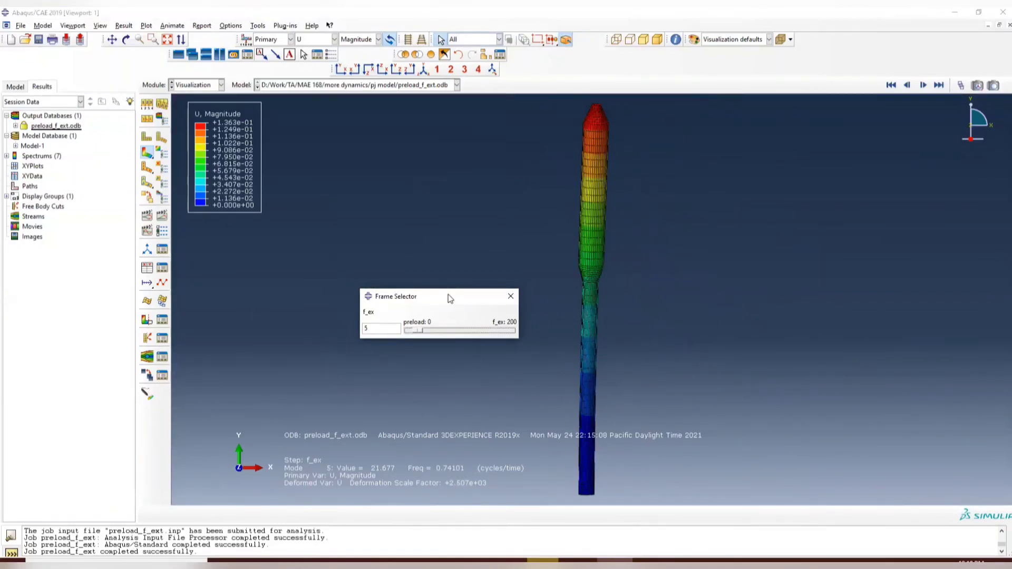
pyautogui.press('Right')
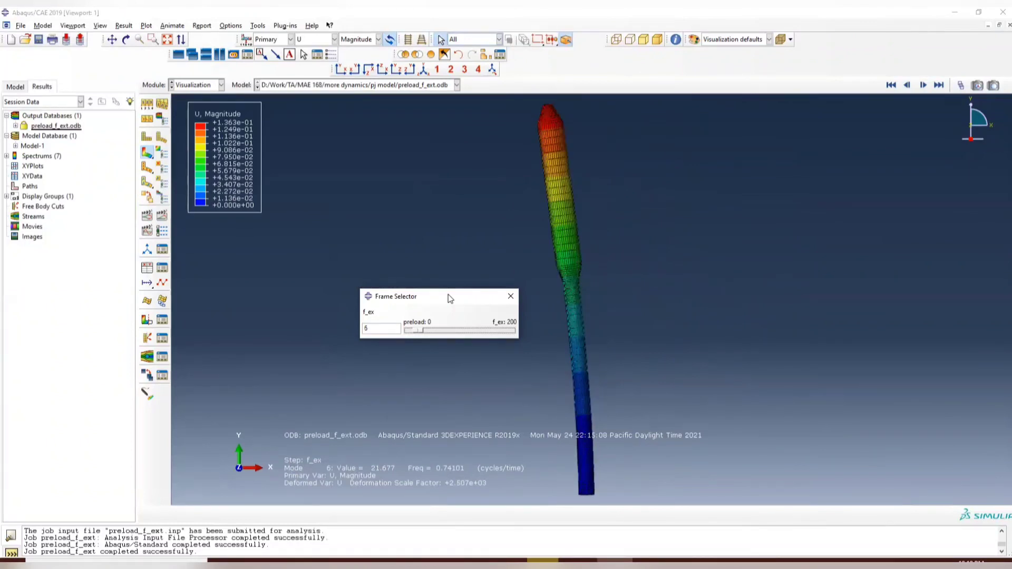
pyautogui.press('Right')
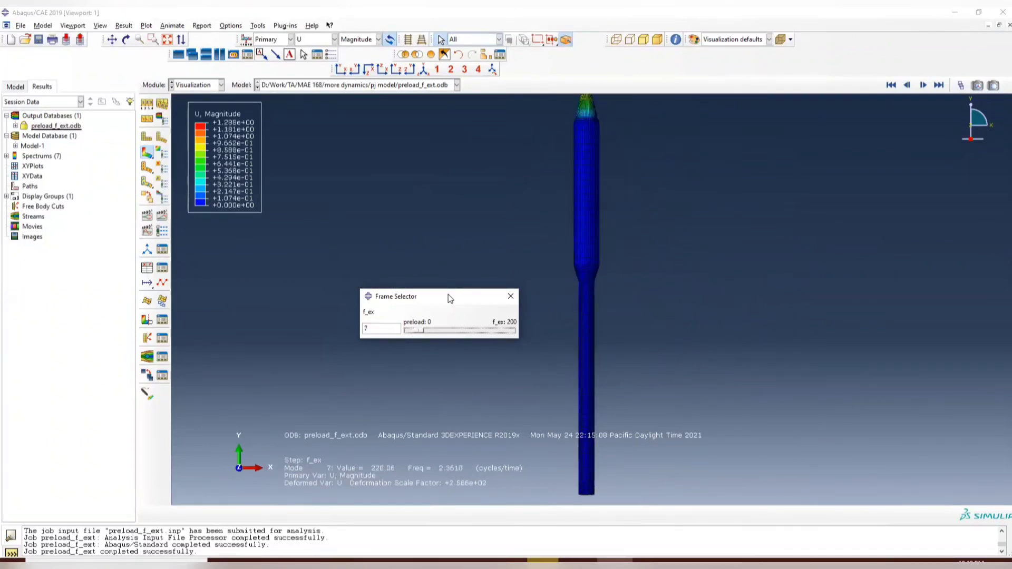
pyautogui.keyDown('ctrl'); pyautogui.keyDown('alt'); pyautogui.moveTo(670, 172); pyautogui.dragTo(650, 205, button='middle'); pyautogui.keyUp('alt'); pyautogui.keyUp('ctrl')
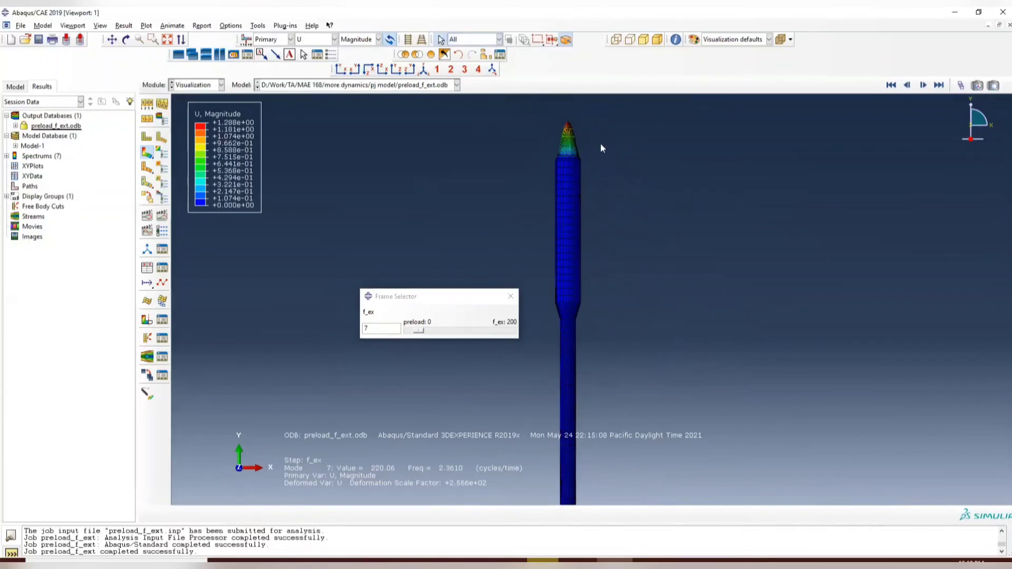
# Step the displayed frame through the upper-cylinder modes to mode 12 and bring the full vessel into view.
pyautogui.click(471, 295)
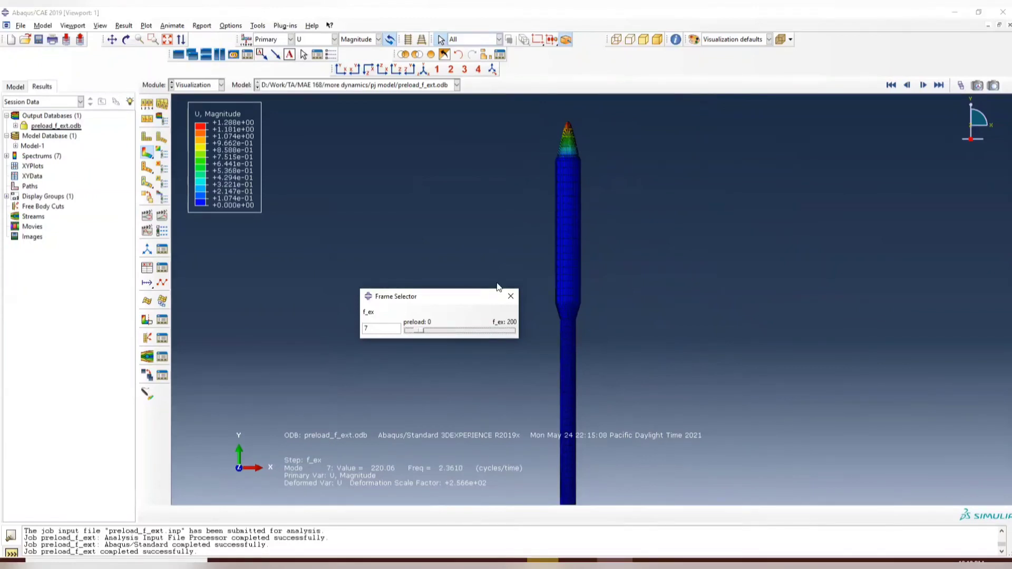
pyautogui.press('Right')
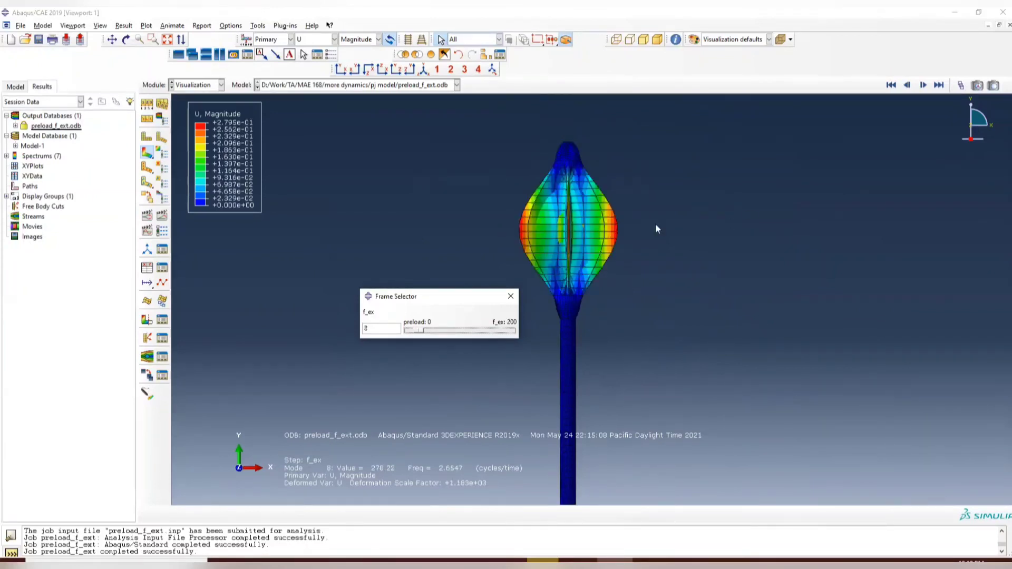
pyautogui.press('Right')
pyautogui.press('Right')
pyautogui.press('Right')
pyautogui.press('Right')
pyautogui.press('Right')
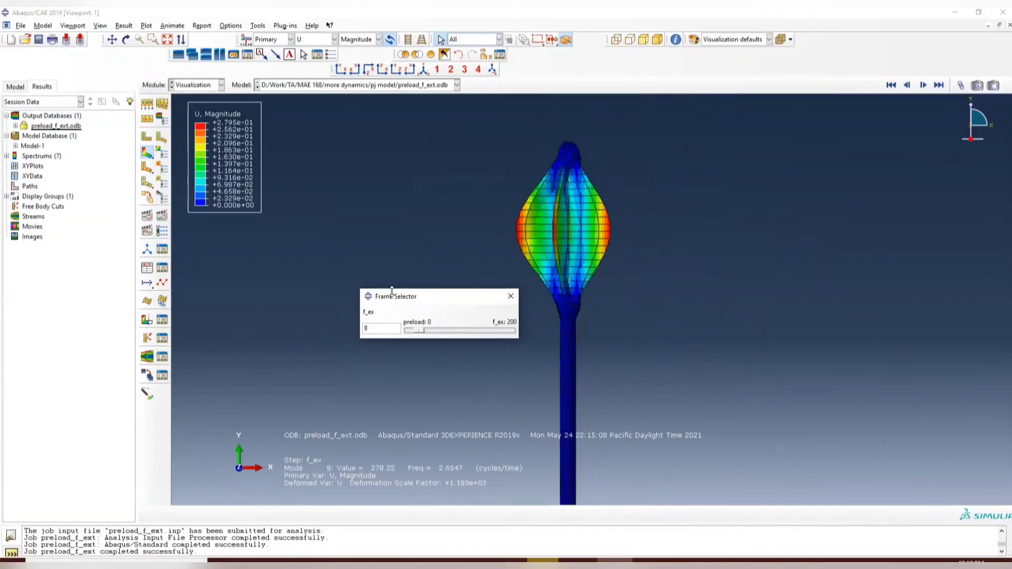
pyautogui.press('Left')
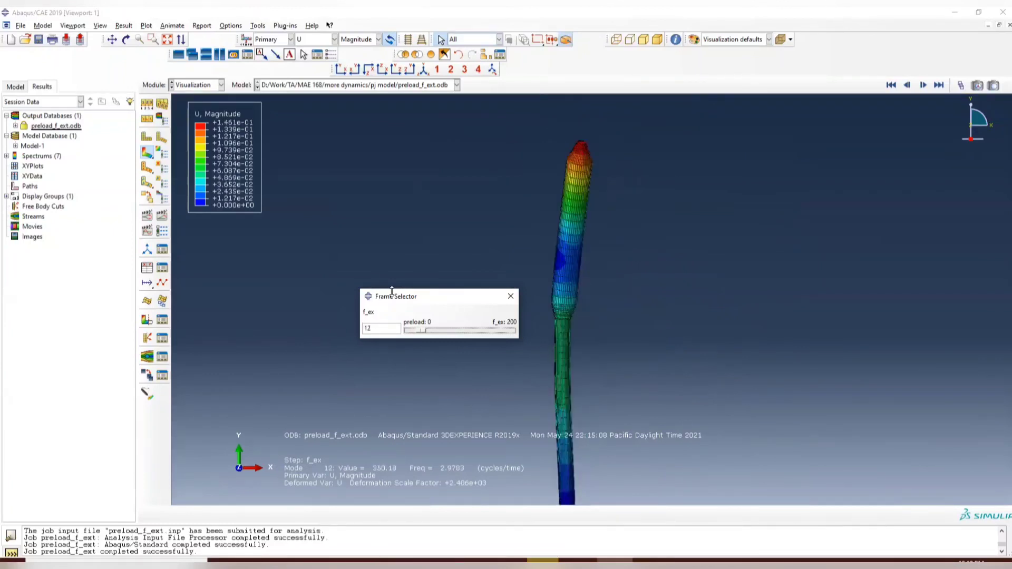
pyautogui.keyDown('ctrl'); pyautogui.keyDown('alt'); pyautogui.moveTo(695, 308); pyautogui.dragTo(696, 269, button='middle'); pyautogui.keyUp('alt'); pyautogui.keyUp('ctrl')
# Step the displayed frame through the higher f_ex modes up to mode 199, examining the mode shapes and frequencies.
pyautogui.click(455, 295)
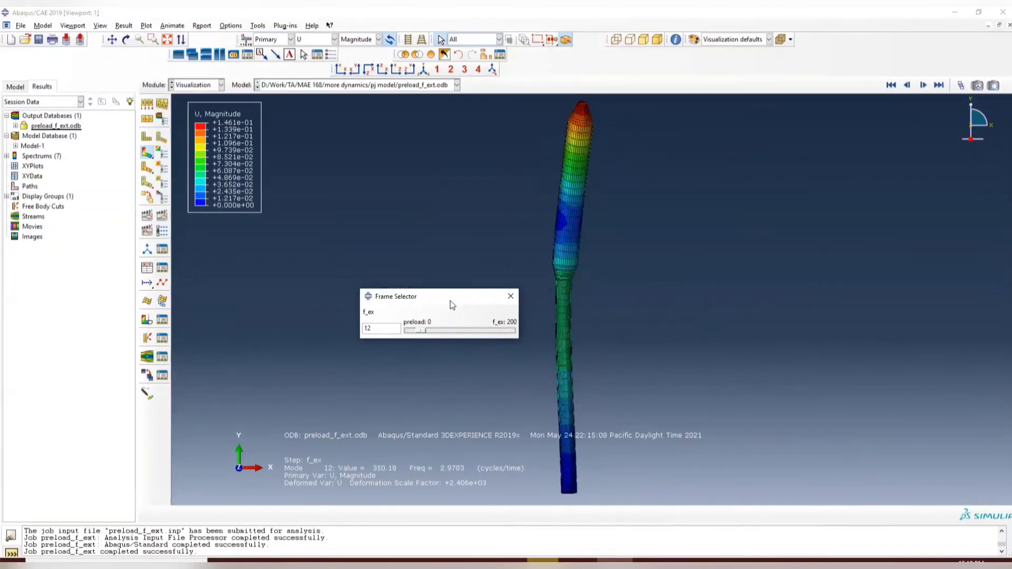
pyautogui.press('Right')
pyautogui.press('Right')
pyautogui.press('Right')
pyautogui.press('Right')
pyautogui.press('Right')
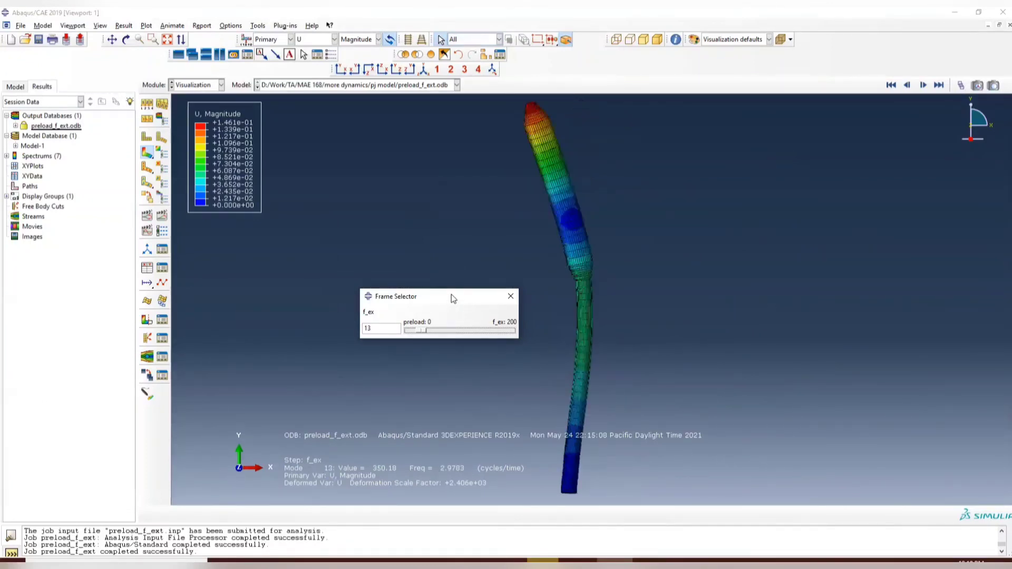
pyautogui.press('Right')
pyautogui.press('Right')
pyautogui.press('Right')
pyautogui.press('Right')
pyautogui.press('Right')
pyautogui.press('Right')
pyautogui.press('Right')
pyautogui.press('Right')
pyautogui.press('Right')
pyautogui.press('Right')
pyautogui.press('Right')
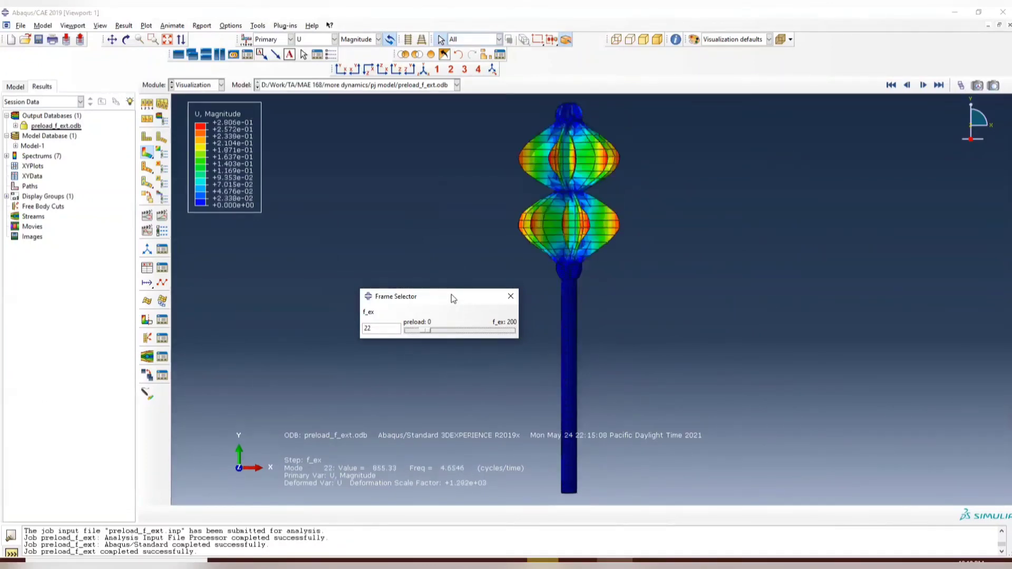
pyautogui.press('Right')
pyautogui.press('Right')
pyautogui.press('Right')
pyautogui.press('Right')
pyautogui.press('Right')
pyautogui.press('Right')
pyautogui.press('Right')
pyautogui.press('Right')
pyautogui.press('Right')
pyautogui.press('Right')
pyautogui.press('Right')
pyautogui.press('Right')
pyautogui.press('Right')
pyautogui.press('Right')
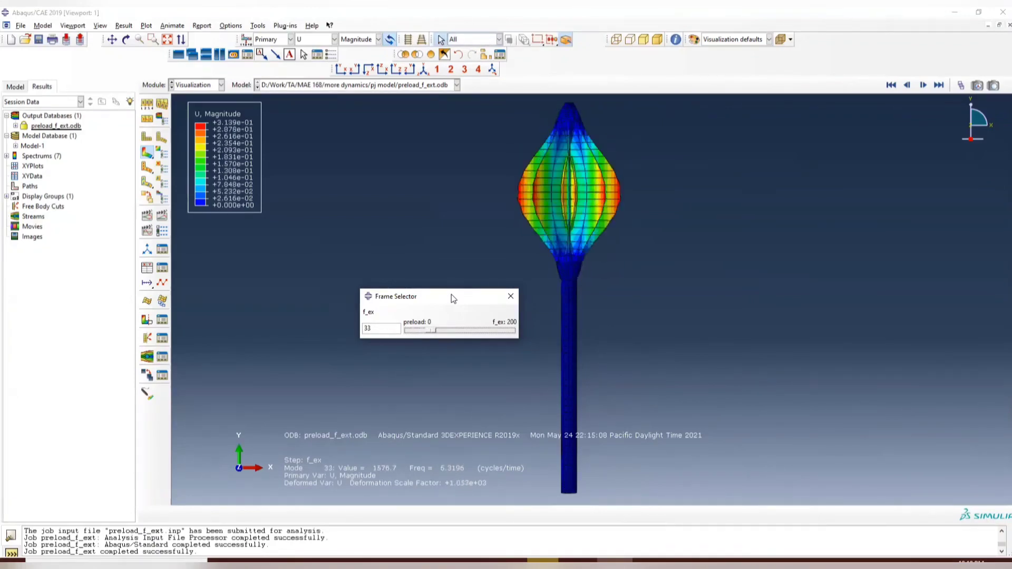
pyautogui.press('Right')
pyautogui.press('Right')
pyautogui.press('Right')
pyautogui.press('Right')
pyautogui.press('Right')
pyautogui.press('Right')
pyautogui.press('Right')
pyautogui.press('Right')
pyautogui.press('Right')
pyautogui.press('Right')
pyautogui.press('Right')
pyautogui.press('Right')
pyautogui.press('Right')
pyautogui.press('Right')
pyautogui.press('Right')
pyautogui.press('Right')
pyautogui.press('Right')
pyautogui.press('Right')
pyautogui.press('Right')
pyautogui.press('Right')
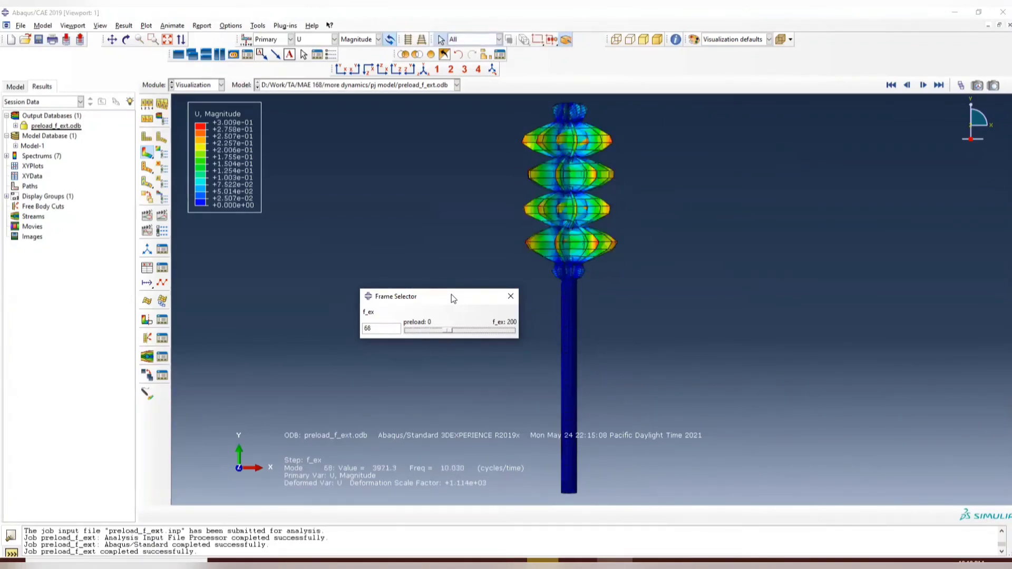
pyautogui.press('Right')
pyautogui.press('Right')
pyautogui.press('Right')
pyautogui.press('Right')
pyautogui.press('Right')
pyautogui.press('Right')
pyautogui.press('Right')
pyautogui.press('Right')
pyautogui.press('Right')
pyautogui.press('Right')
pyautogui.press('Right')
pyautogui.press('Right')
pyautogui.press('Right')
pyautogui.press('Right')
pyautogui.press('Right')
pyautogui.press('Right')
pyautogui.press('Right')
pyautogui.press('Right')
pyautogui.press('Right')
pyautogui.press('Right')
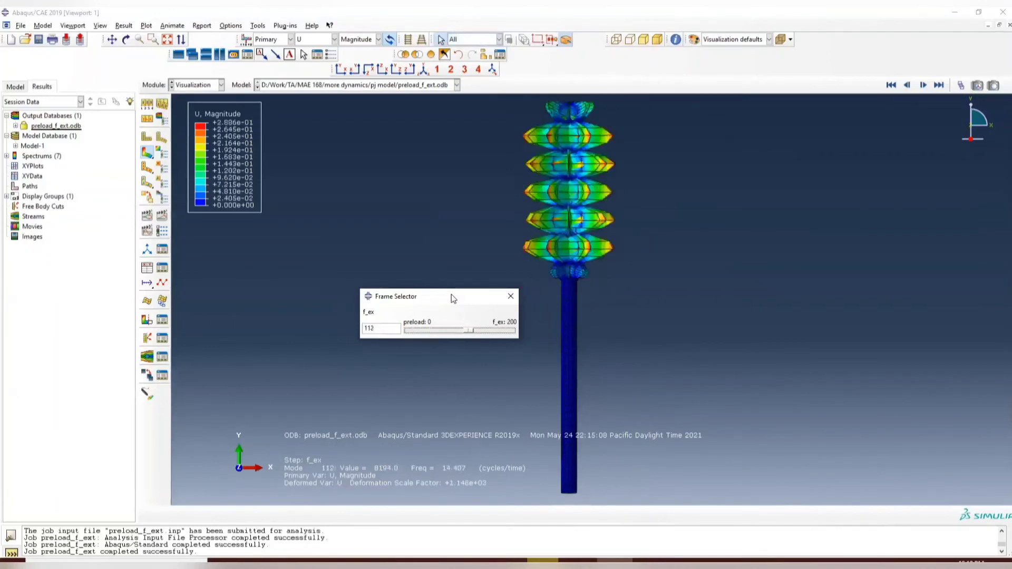
pyautogui.press('Right')
pyautogui.press('Right')
pyautogui.press('Right')
pyautogui.press('Right')
pyautogui.press('Right')
pyautogui.press('Right')
pyautogui.press('Right')
pyautogui.press('Right')
pyautogui.press('Right')
pyautogui.press('Right')
pyautogui.press('Right')
pyautogui.press('Right')
pyautogui.press('Right')
pyautogui.press('Right')
pyautogui.press('Right')
pyautogui.press('Right')
pyautogui.press('Right')
pyautogui.press('Right')
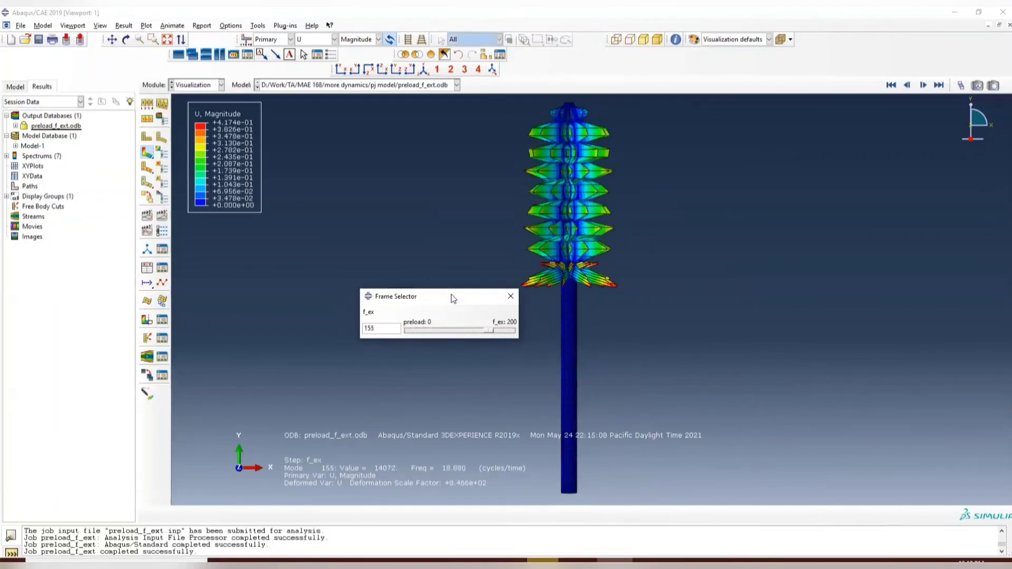
pyautogui.press('Right')
pyautogui.press('Right')
pyautogui.press('Right')
pyautogui.press('Right')
pyautogui.press('Right')
pyautogui.press('Right')
pyautogui.press('Right')
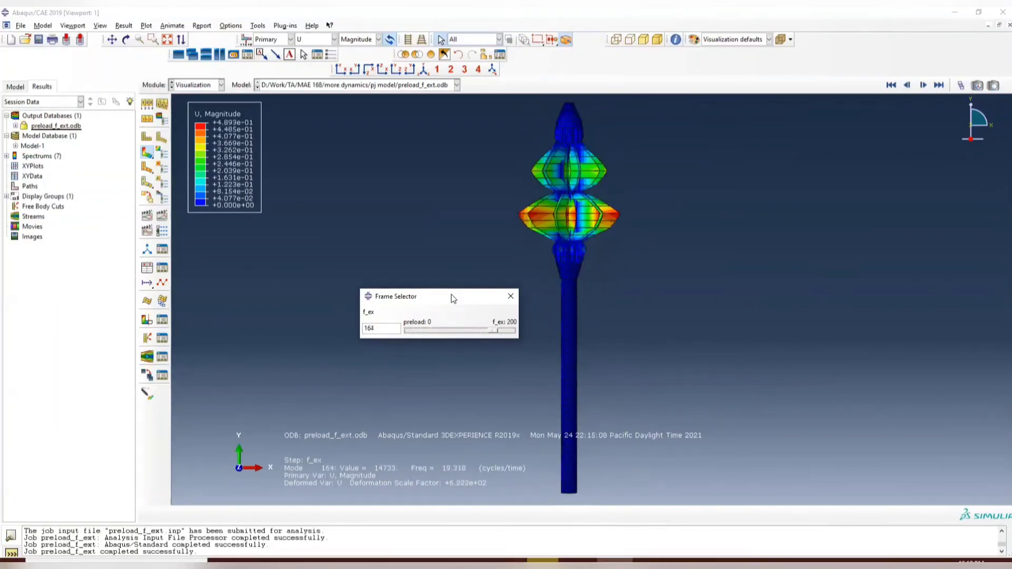
pyautogui.press('Right')
pyautogui.press('Right')
pyautogui.press('Right')
pyautogui.press('Right')
pyautogui.press('Right')
pyautogui.press('Right')
pyautogui.press('Right')
pyautogui.press('Right')
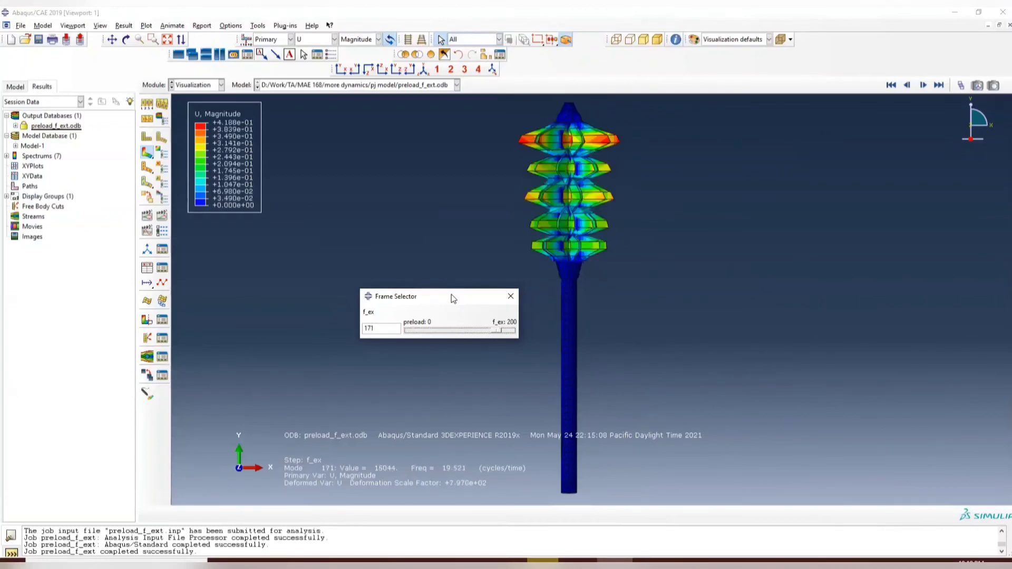
pyautogui.press('Right')
pyautogui.press('Right')
pyautogui.press('Right')
pyautogui.press('Right')
pyautogui.press('Right')
pyautogui.press('Right')
pyautogui.press('Right')
pyautogui.press('Right')
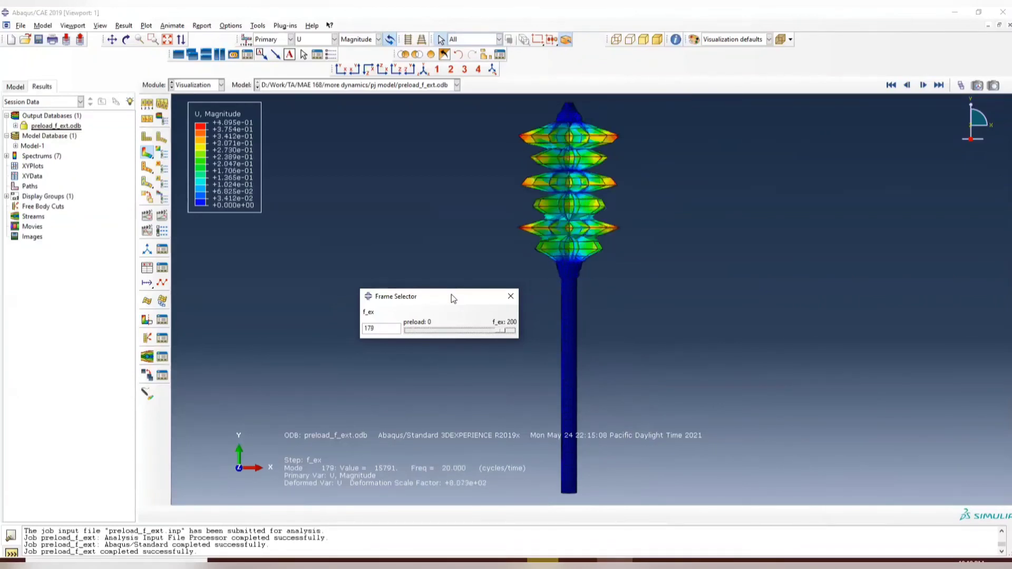
pyautogui.press('Right')
pyautogui.press('Right')
pyautogui.press('Right')
pyautogui.press('Right')
pyautogui.press('Right')
pyautogui.press('Right')
pyautogui.press('Right')
pyautogui.press('Right')
pyautogui.press('Right')
pyautogui.press('Right')
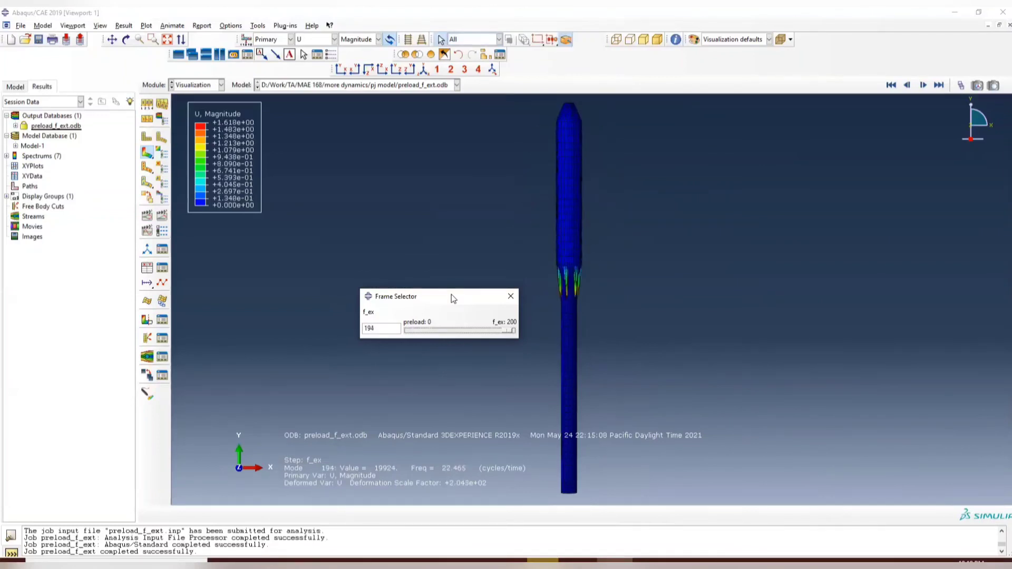
pyautogui.press('Right')
pyautogui.press('Right')
pyautogui.press('Right')
pyautogui.press('Right')
pyautogui.press('Right')
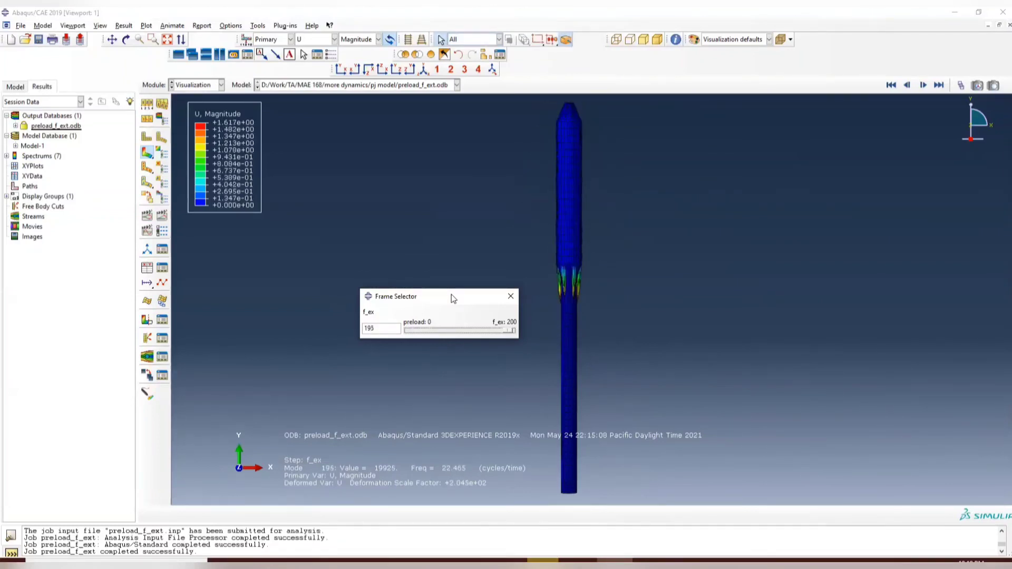
pyautogui.press('Left')
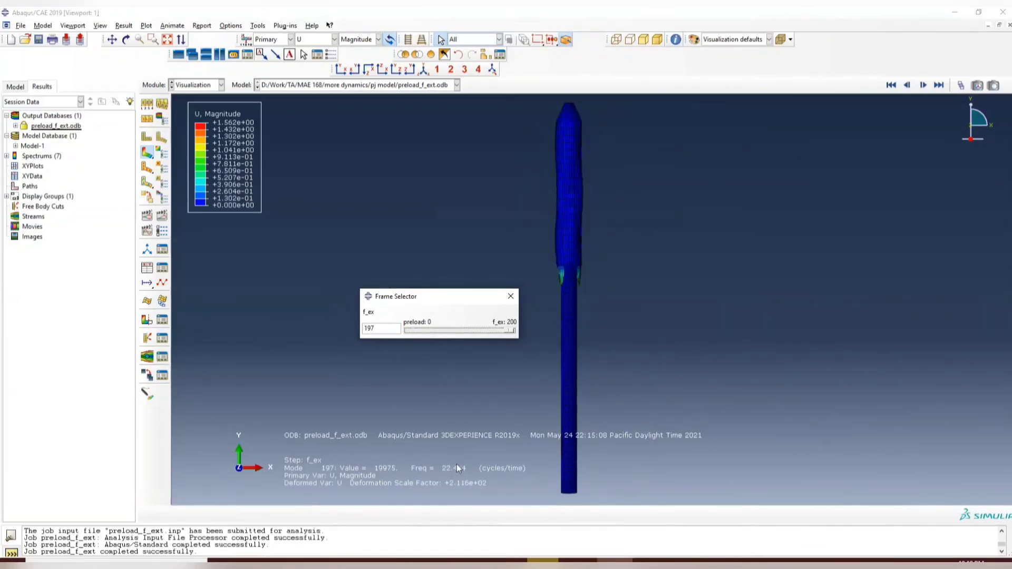
pyautogui.press('Right')
pyautogui.press('Right')
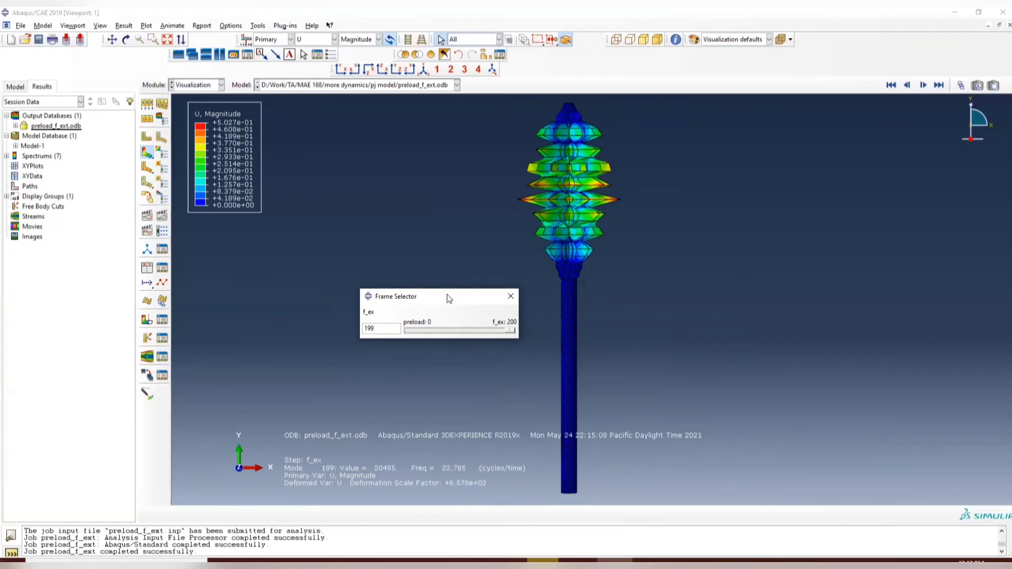
pyautogui.moveTo(461, 293); pyautogui.dragTo(473, 280)
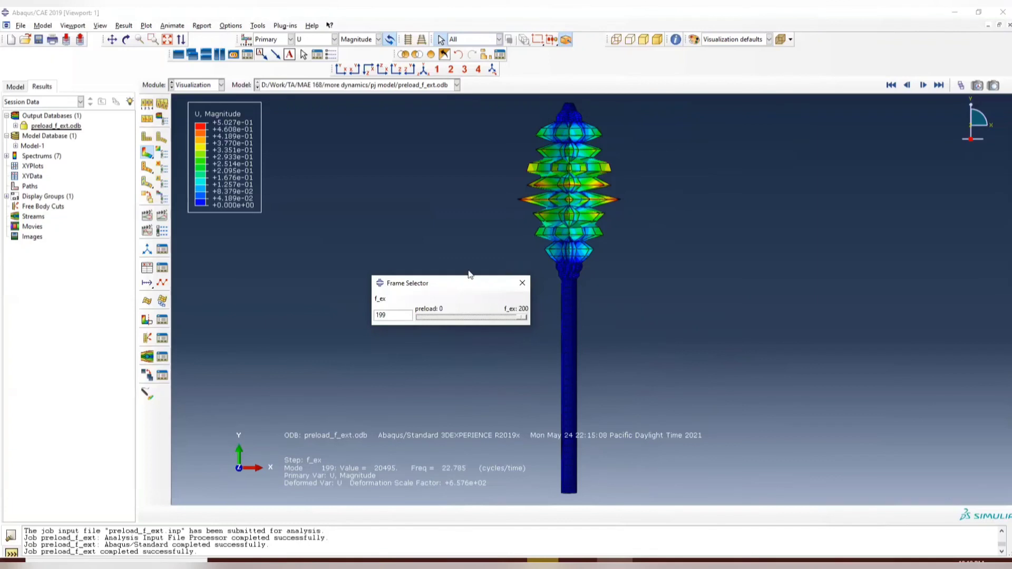
# Step the displayed frame back through the f_ex modes from 199 to 168, examining the mode shapes and frequencies.
pyautogui.press('Left')
pyautogui.press('Left')
pyautogui.press('Left')
pyautogui.press('Left')
pyautogui.press('Left')
pyautogui.press('Left')
pyautogui.press('Left')
pyautogui.press('Left')
pyautogui.press('Left')
pyautogui.press('Left')
pyautogui.press('Left')
pyautogui.press('Left')
pyautogui.press('Left')
pyautogui.press('Left')
pyautogui.press('Left')
pyautogui.press('Left')
pyautogui.press('Left')
pyautogui.press('Left')
pyautogui.press('Left')
pyautogui.press('Left')
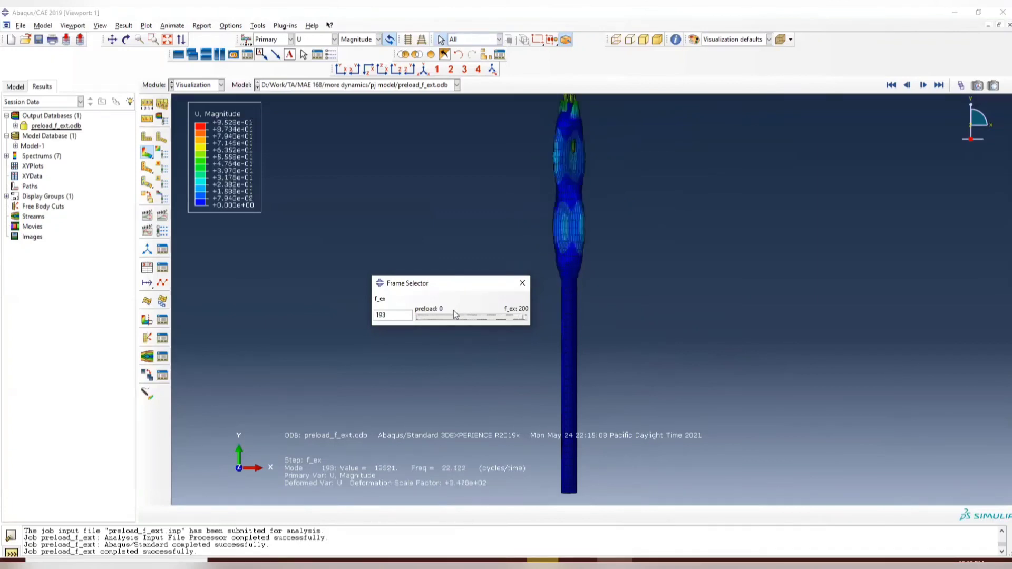
pyautogui.press('Left')
pyautogui.press('Left')
pyautogui.press('Left')
pyautogui.press('Left')
pyautogui.press('Left')
pyautogui.press('Left')
pyautogui.press('Left')
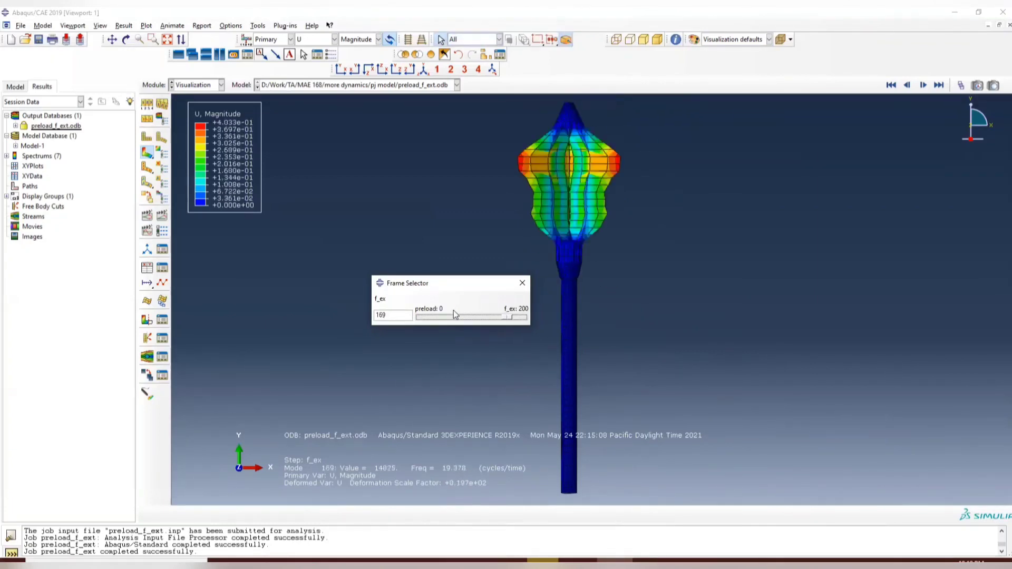
# Step the displayed frame forward through the f_ex modes to mode 190, examining the circumferential bulging shapes of the upper cylinder.
pyautogui.press('Right')
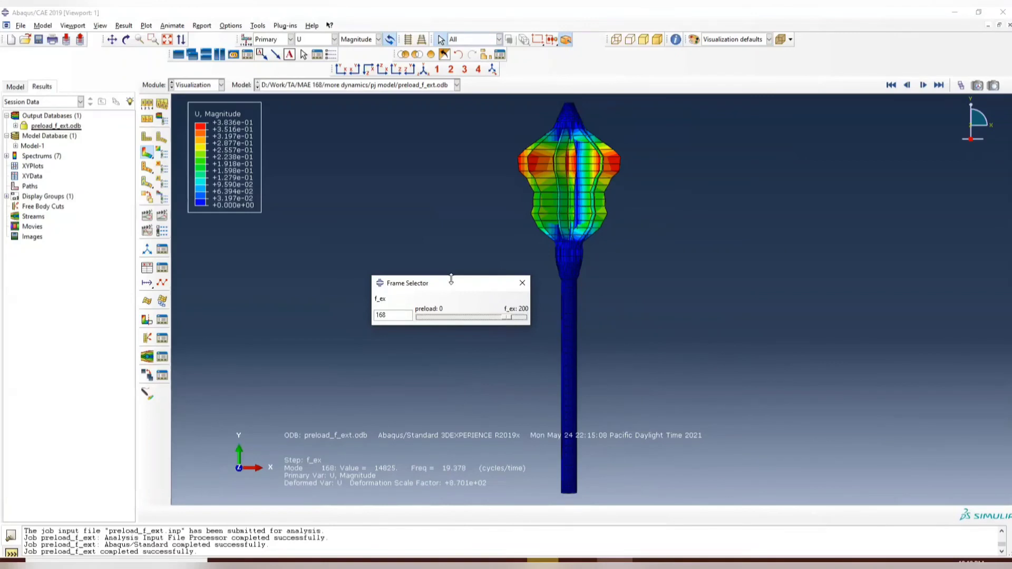
pyautogui.press('Right')
pyautogui.press('Right')
pyautogui.press('Right')
pyautogui.press('Right')
pyautogui.press('Right')
pyautogui.press('Right')
pyautogui.press('Right')
pyautogui.press('Right')
pyautogui.press('Right')
pyautogui.press('Right')
pyautogui.press('Right')
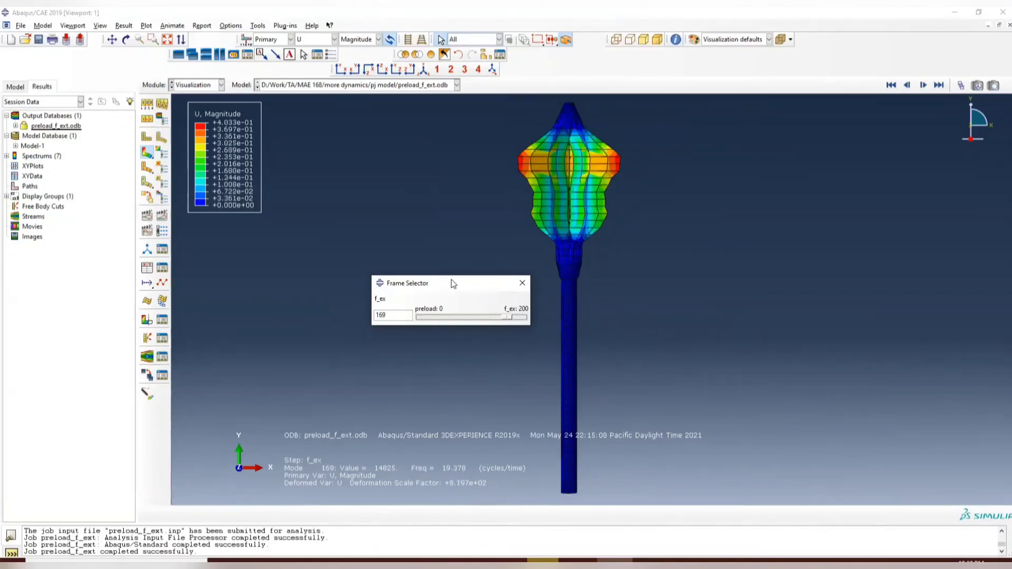
pyautogui.press('Right')
pyautogui.press('Right')
pyautogui.press('Right')
pyautogui.press('Right')
pyautogui.press('Right')
pyautogui.press('Right')
pyautogui.press('Right')
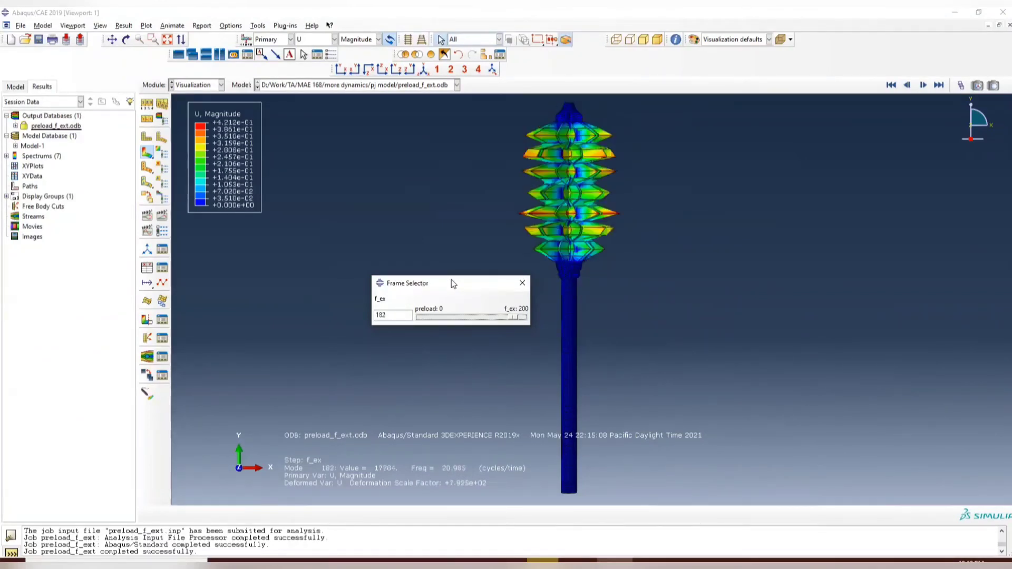
pyautogui.press('Right')
pyautogui.press('Right')
pyautogui.press('Right')
pyautogui.press('Right')
pyautogui.press('Right')
pyautogui.press('Right')
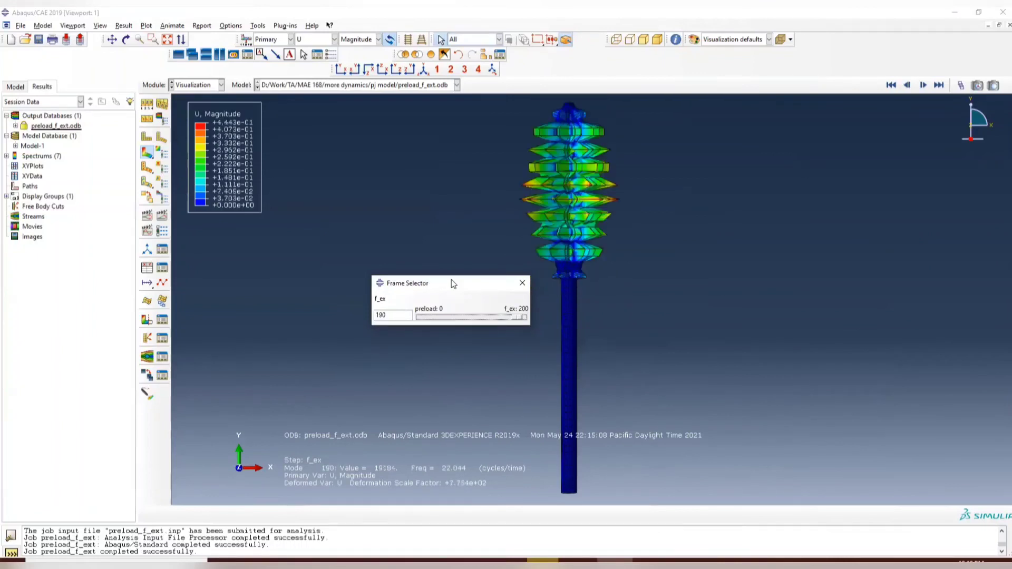
# Step the displayed frame back through the f_ex modes to mode 56, comparing the local shell, nose and bending shapes.
pyautogui.press('Left')
pyautogui.press('Left')
pyautogui.press('Left')
pyautogui.press('Left')
pyautogui.press('Left')
pyautogui.press('Left')
pyautogui.press('Left')
pyautogui.press('Left')
pyautogui.press('Left')
pyautogui.press('Left')
pyautogui.press('Left')
pyautogui.press('Left')
pyautogui.press('Left')
pyautogui.press('Left')
pyautogui.press('Left')
pyautogui.press('Left')
pyautogui.press('Left')
pyautogui.press('Left')
pyautogui.press('Left')
pyautogui.press('Left')
pyautogui.press('Left')
pyautogui.press('Left')
pyautogui.press('Left')
pyautogui.press('Left')
pyautogui.press('Left')
pyautogui.press('Left')
pyautogui.press('Left')
pyautogui.press('Left')
pyautogui.press('Left')
pyautogui.press('Left')
pyautogui.press('Left')
pyautogui.press('Left')
pyautogui.press('Left')
pyautogui.press('Left')
pyautogui.press('Left')
pyautogui.press('Left')
pyautogui.press('Left')
pyautogui.press('Left')
pyautogui.press('Left')
pyautogui.press('Left')
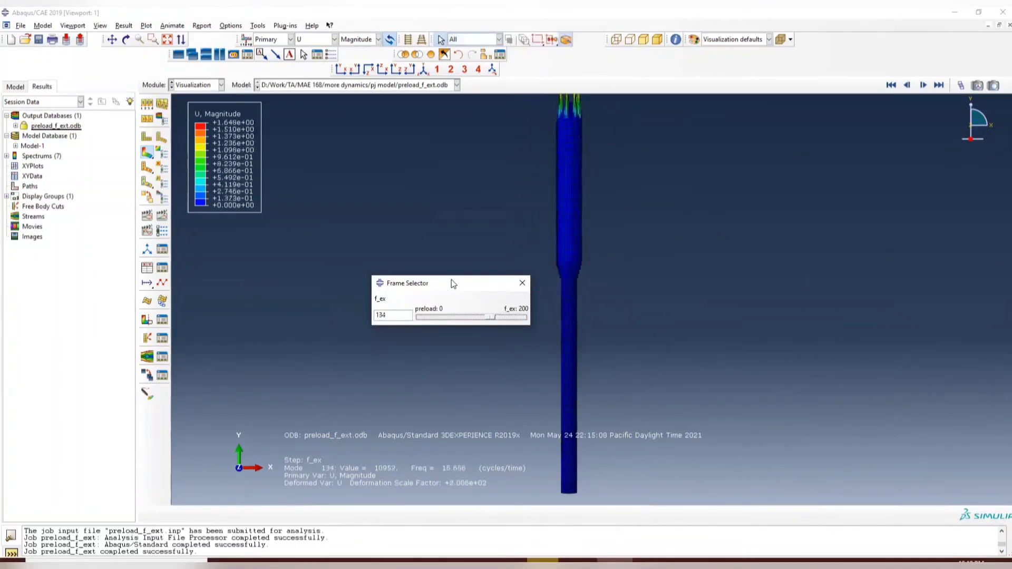
pyautogui.press('Left')
pyautogui.press('Left')
pyautogui.press('Left')
pyautogui.press('Left')
pyautogui.press('Left')
pyautogui.press('Left')
pyautogui.press('Left')
pyautogui.press('Left')
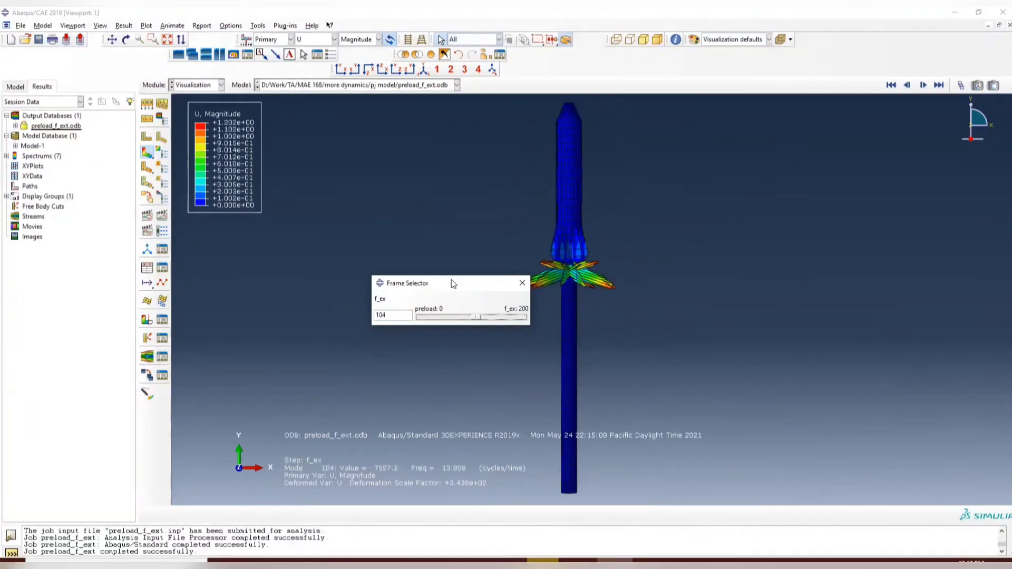
pyautogui.press('Left')
pyautogui.press('Left')
pyautogui.press('Left')
pyautogui.press('Left')
pyautogui.press('Left')
pyautogui.press('Left')
pyautogui.press('Left')
pyautogui.press('Left')
pyautogui.press('Left')
pyautogui.press('Left')
pyautogui.press('Left')
pyautogui.press('Left')
pyautogui.press('Left')
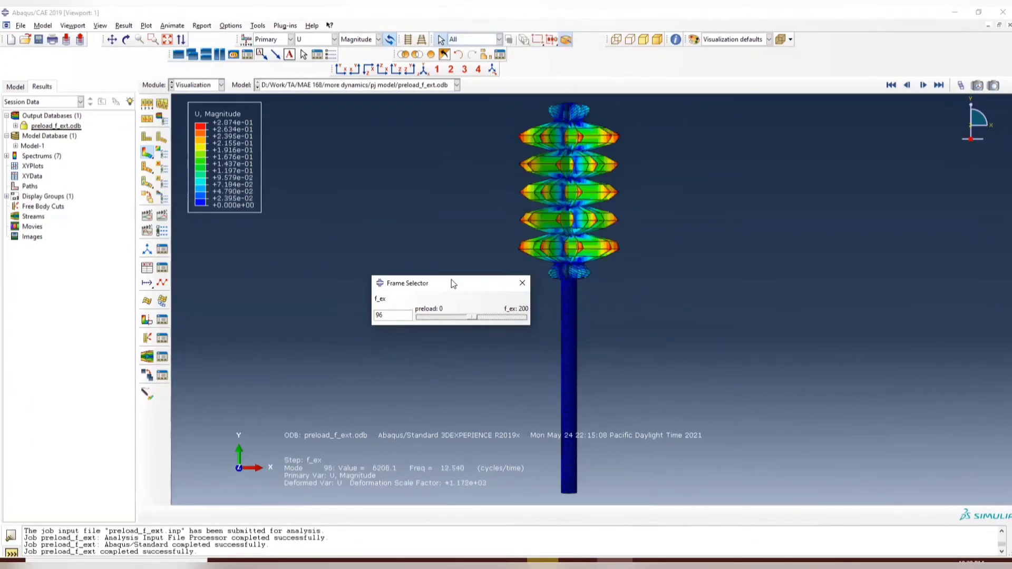
pyautogui.press('Left')
pyautogui.press('Left')
pyautogui.press('Left')
pyautogui.press('Left')
pyautogui.press('Left')
pyautogui.press('Left')
pyautogui.press('Left')
pyautogui.press('Left')
pyautogui.press('Left')
pyautogui.press('Left')
pyautogui.press('Left')
pyautogui.press('Left')
pyautogui.press('Left')
pyautogui.press('Left')
pyautogui.press('Left')
pyautogui.press('Left')
pyautogui.press('Left')
pyautogui.press('Left')
pyautogui.press('Left')
pyautogui.press('Left')
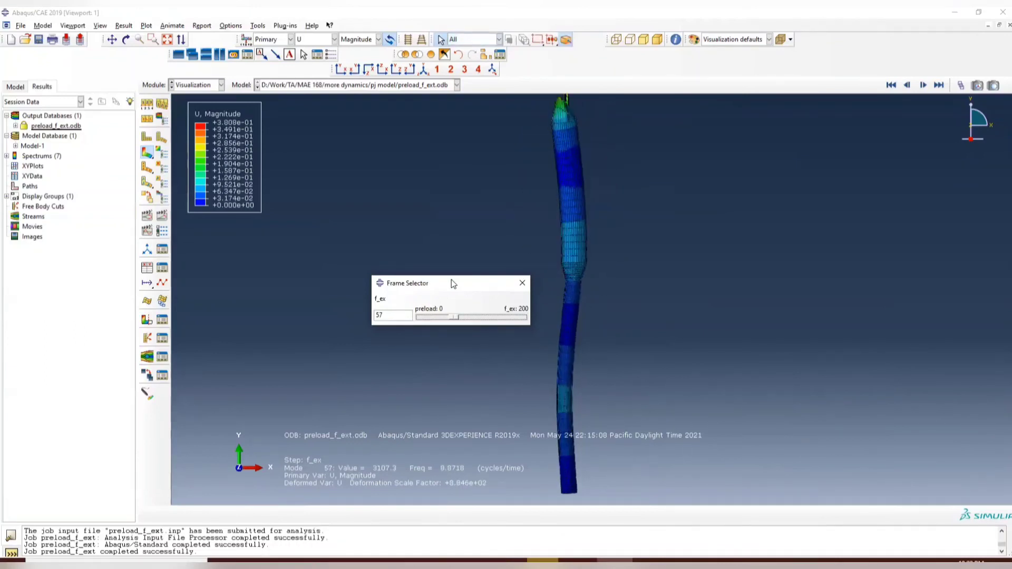
pyautogui.press('Left')
pyautogui.press('Left')
pyautogui.press('Left')
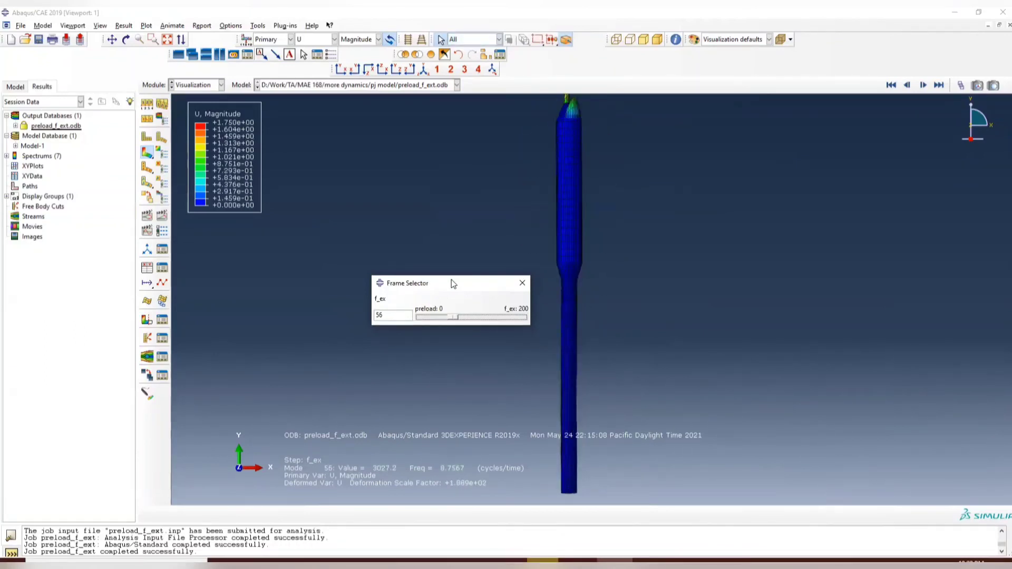
# Step the displayed frame back through the lower f_ex modes to mode 6 and examine the vessel's global bending shape.
pyautogui.press('Left')
pyautogui.press('Left')
pyautogui.press('Left')
pyautogui.press('Left')
pyautogui.press('Left')
pyautogui.press('Left')
pyautogui.press('Left')
pyautogui.press('Left')
pyautogui.press('Left')
pyautogui.press('Left')
pyautogui.press('Left')
pyautogui.press('Left')
pyautogui.press('Left')
pyautogui.press('Left')
pyautogui.press('Left')
pyautogui.press('Left')
pyautogui.press('Left')
pyautogui.press('Left')
pyautogui.press('Left')
pyautogui.press('Left')
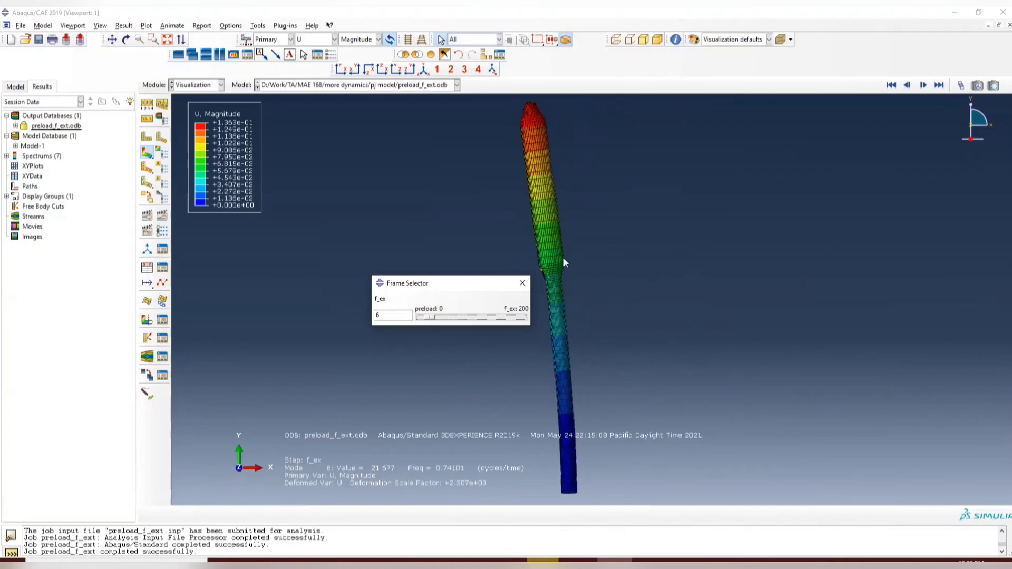
# Close the Frame Selector and switch to the Load module to show the vessel's loads and boundary conditions in the preload step.
pyautogui.click(522, 285)
pyautogui.click(221, 85)
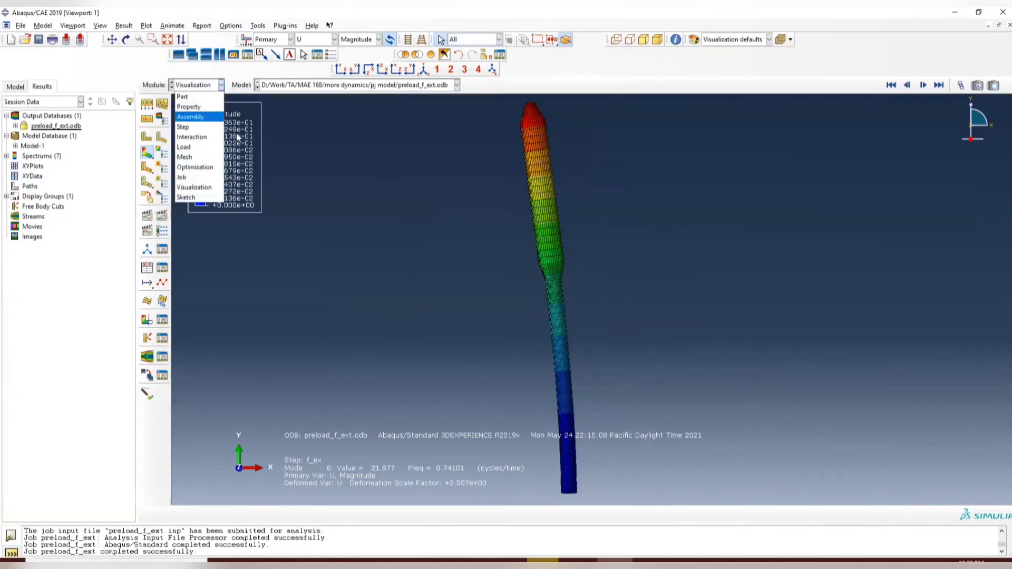
pyautogui.click(205, 148)
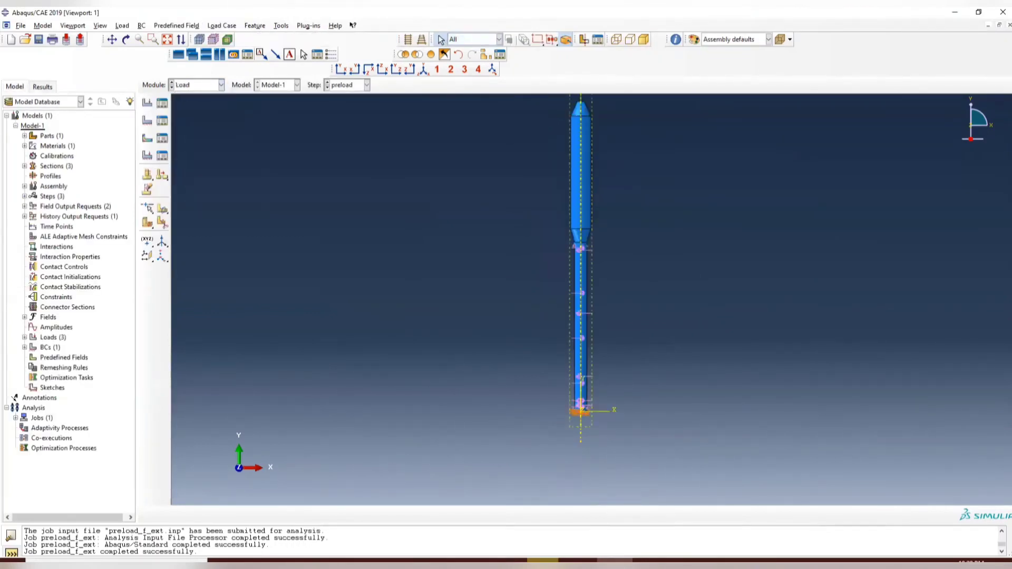